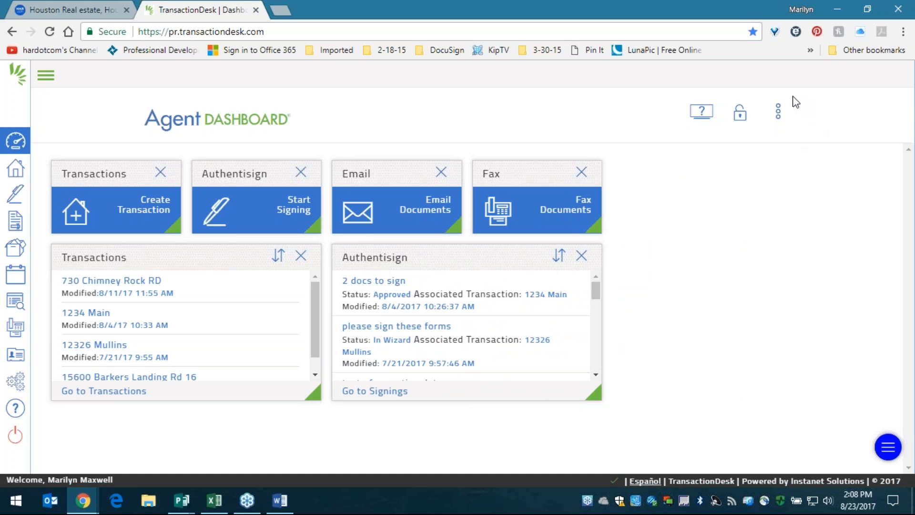
- Show the quick-action tiles on the dashboard, briefly adding then removing a Forms widget
left_click(778, 123)
left_click(758, 152)
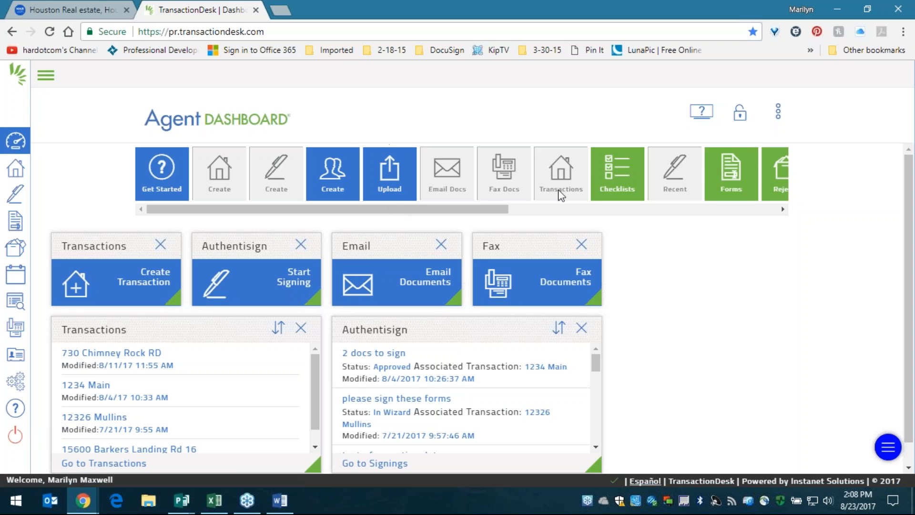
left_click_drag(743, 160, 737, 312)
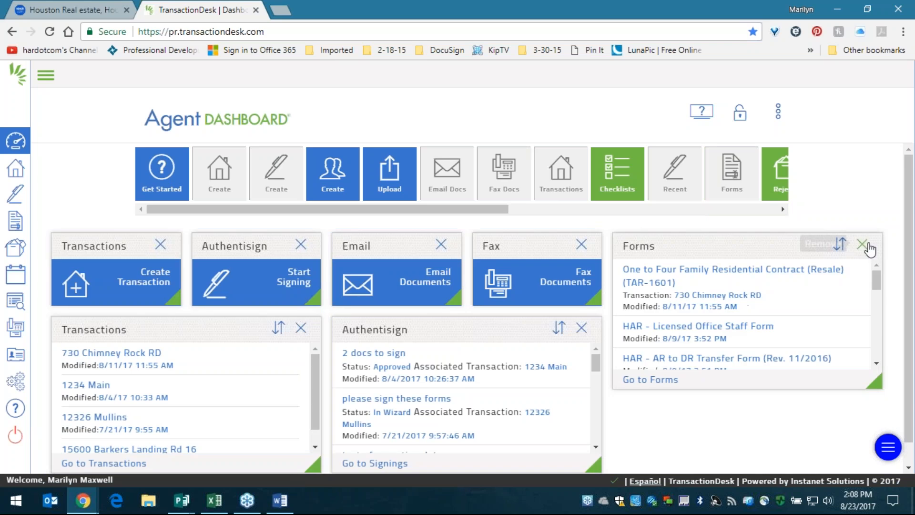
left_click(861, 244)
- Try dragging the Transactions and Authentisign panels, leaving the widget layout unchanged
left_click_drag(475, 209, 734, 229)
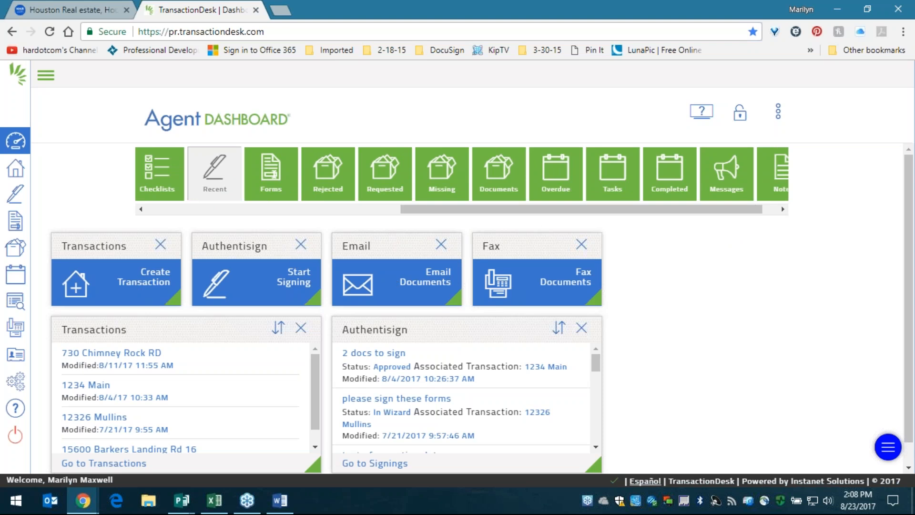
left_click_drag(143, 329, 373, 327)
mouse_move(429, 329)
left_mouse_down()
mouse_move(455, 332)
mouse_move(441, 329)
left_mouse_up()
left_click(494, 496)
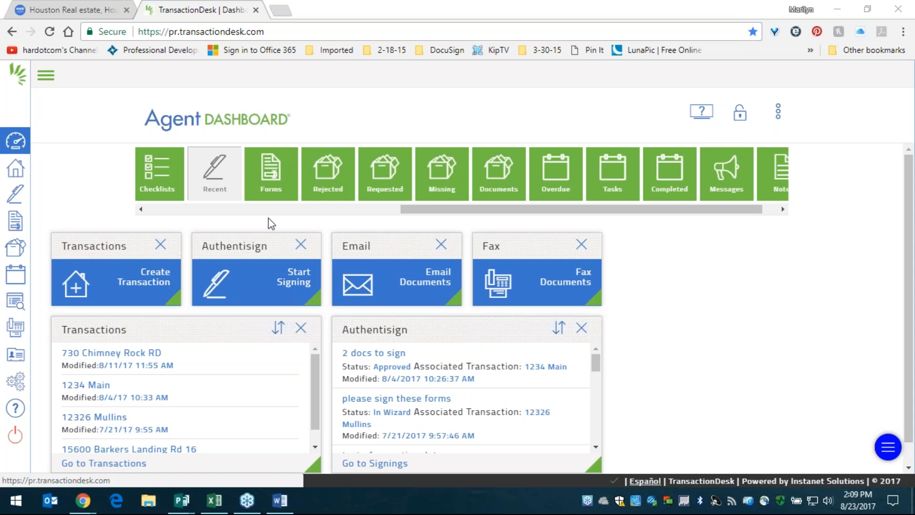
left_click(435, 213)
left_click_drag(435, 213, 142, 215)
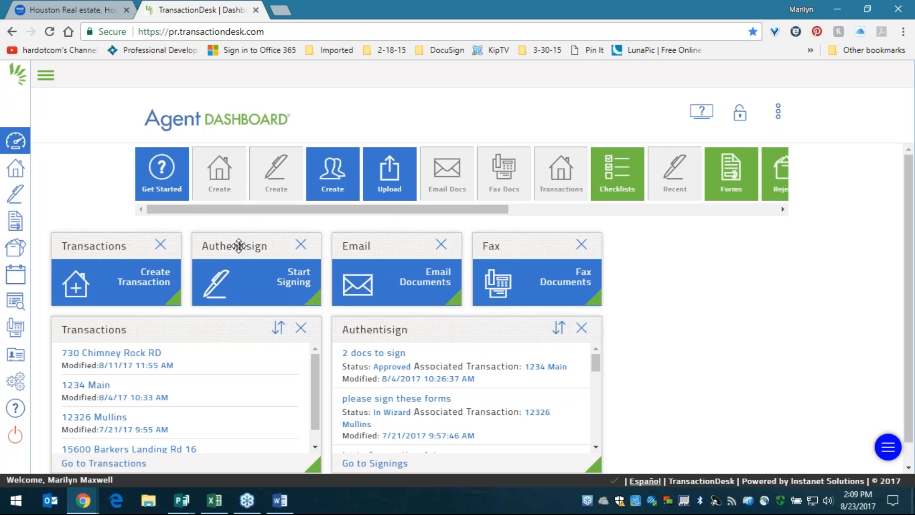
left_click_drag(241, 245, 289, 248)
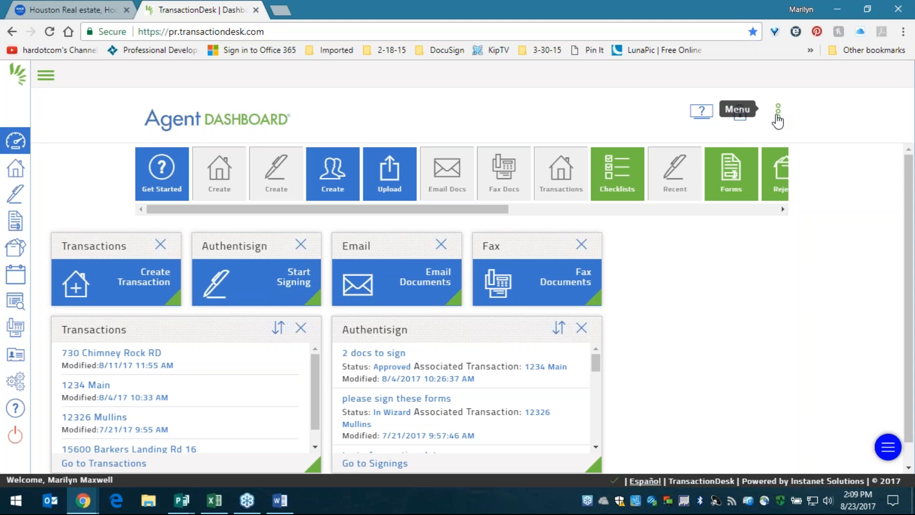
left_click(777, 117)
- Hide the quick-action tiles and expand the left sidebar to show its full labels
left_click(761, 150)
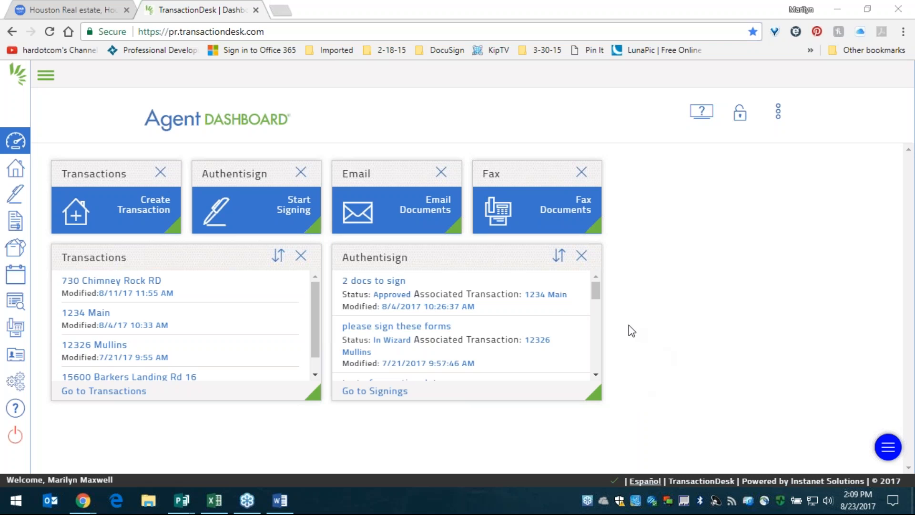
left_click(45, 80)
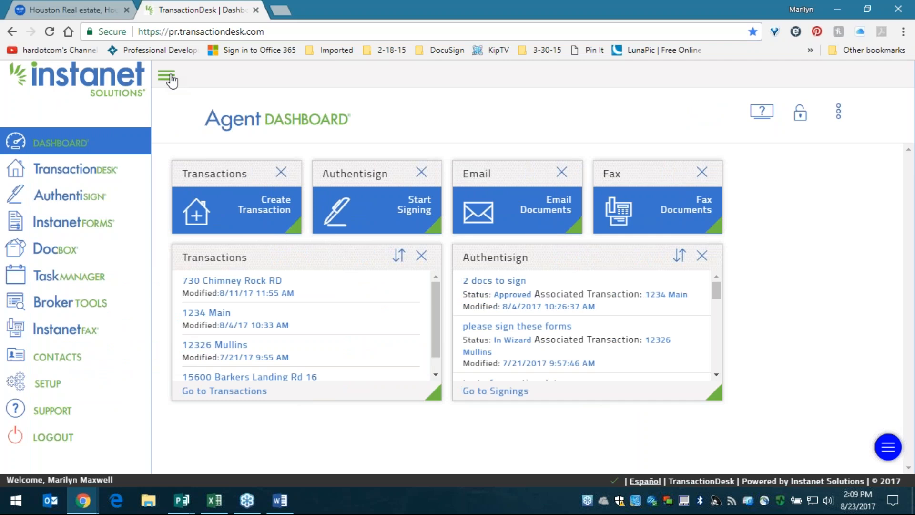
left_click(170, 79)
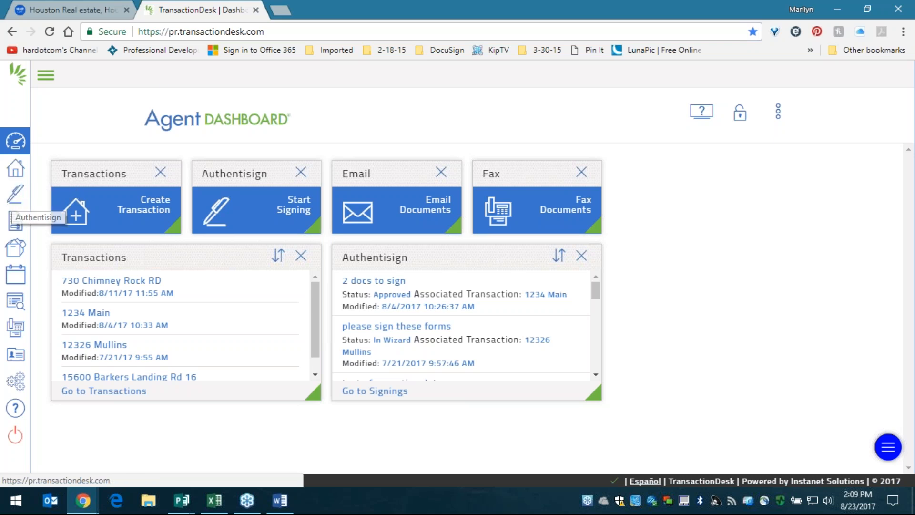
left_click(45, 76)
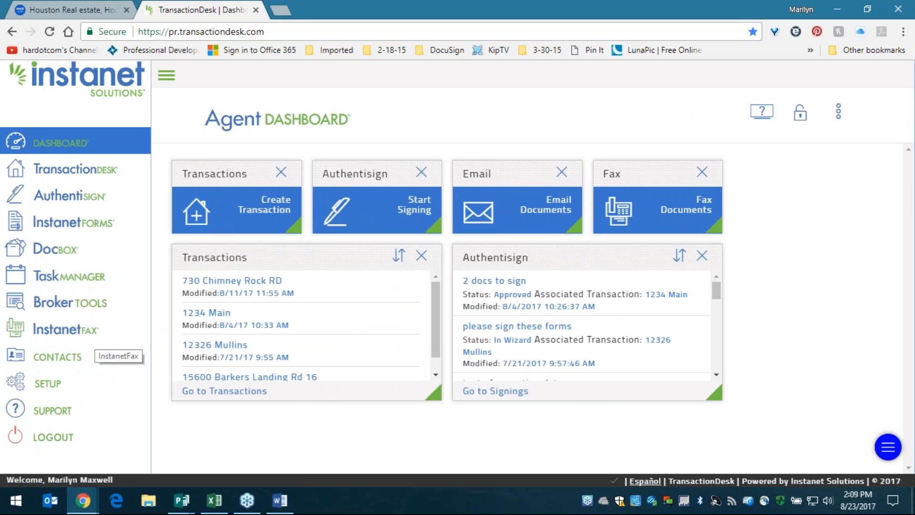
- Open Setup > Preferences and review the User Information section, then collapse it
left_click(45, 389)
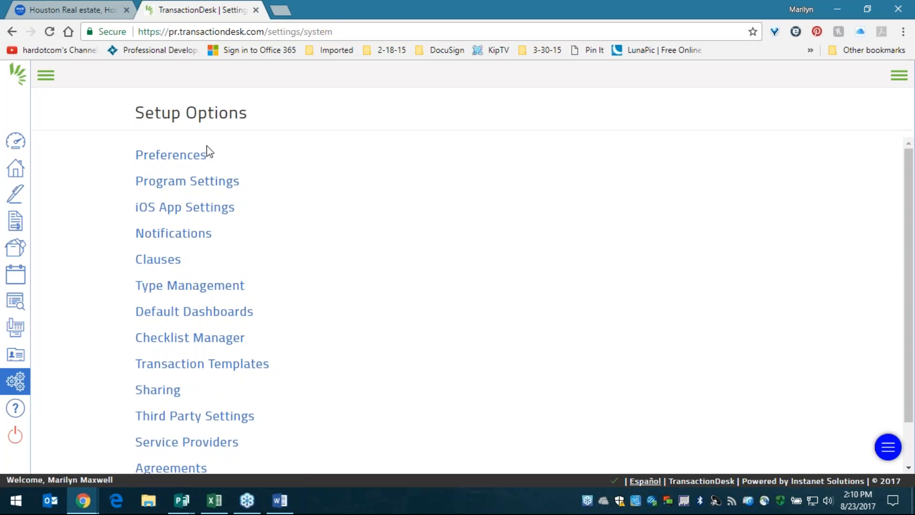
left_click(173, 153)
left_click(185, 158)
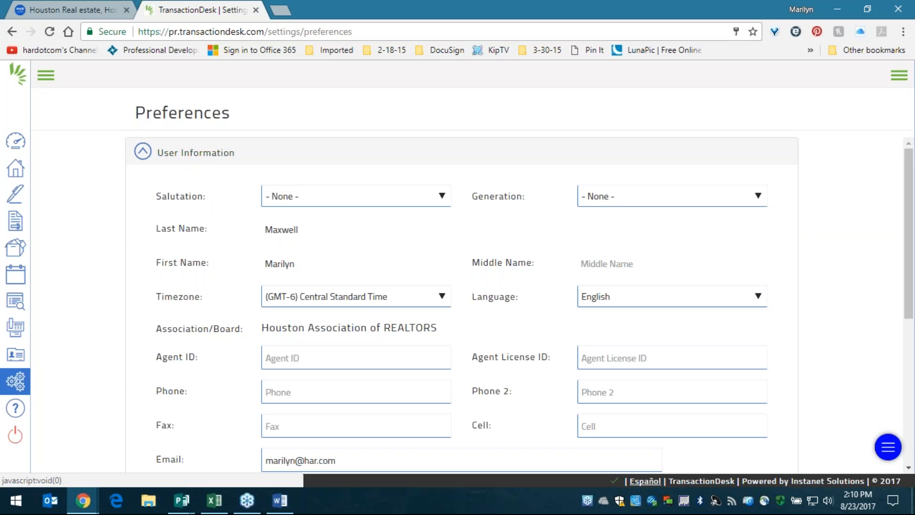
scroll(186, 204, "down", 6)
scroll(181, 202, "up", 4)
scroll(181, 201, "up", 2)
left_click(144, 157)
- Review the Office Information section and collapse it again
left_click(181, 201)
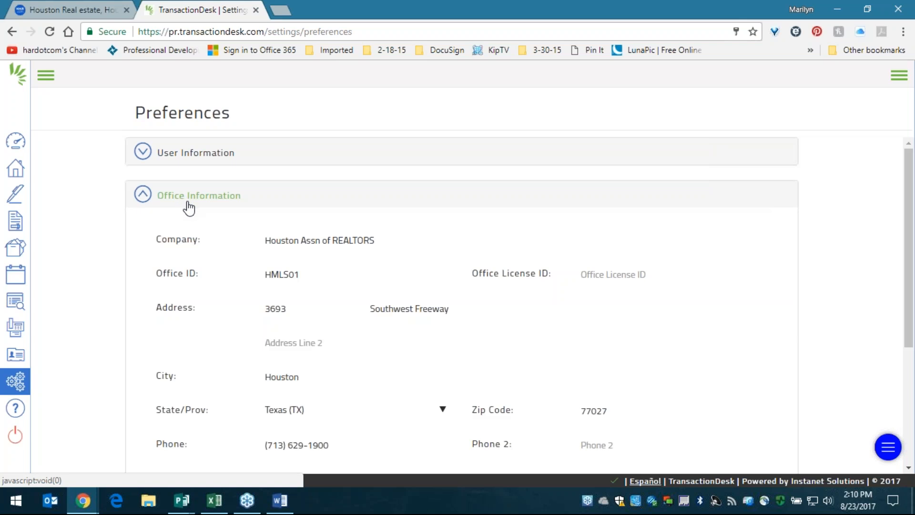
scroll(195, 234, "down", 3)
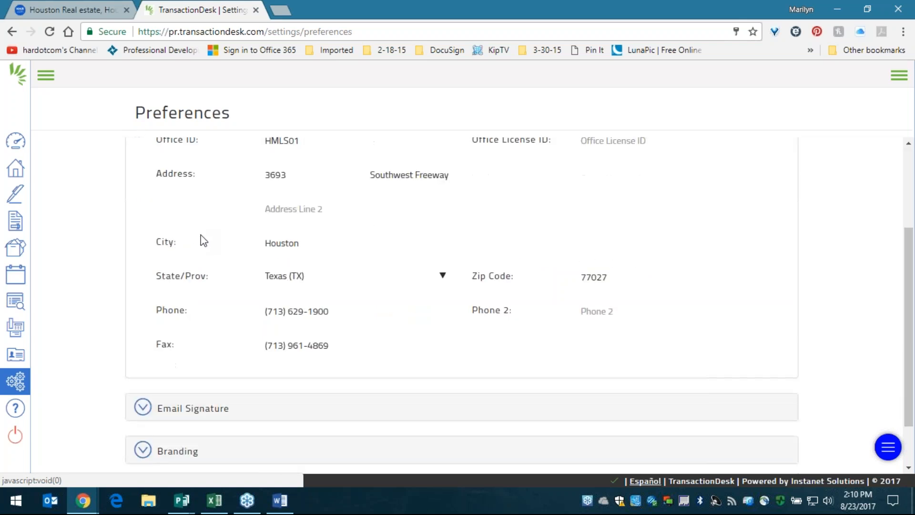
scroll(190, 234, "up", 3)
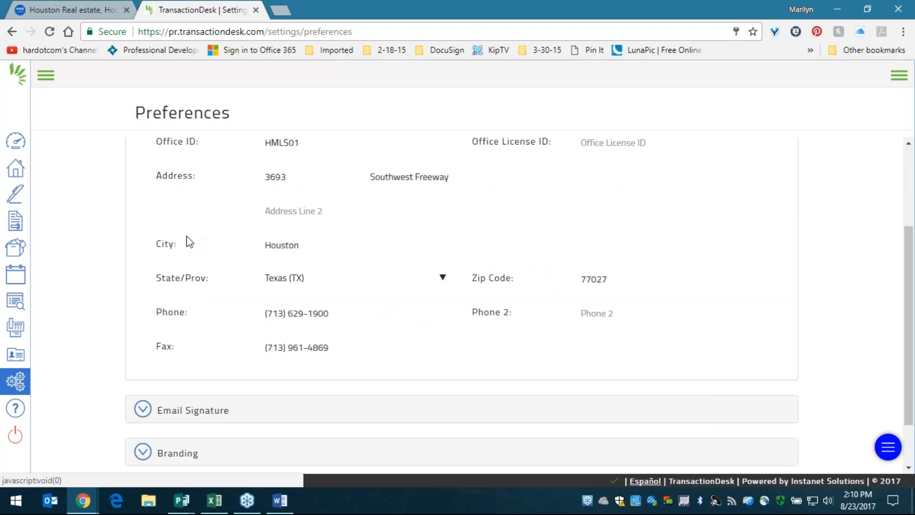
left_click(160, 198)
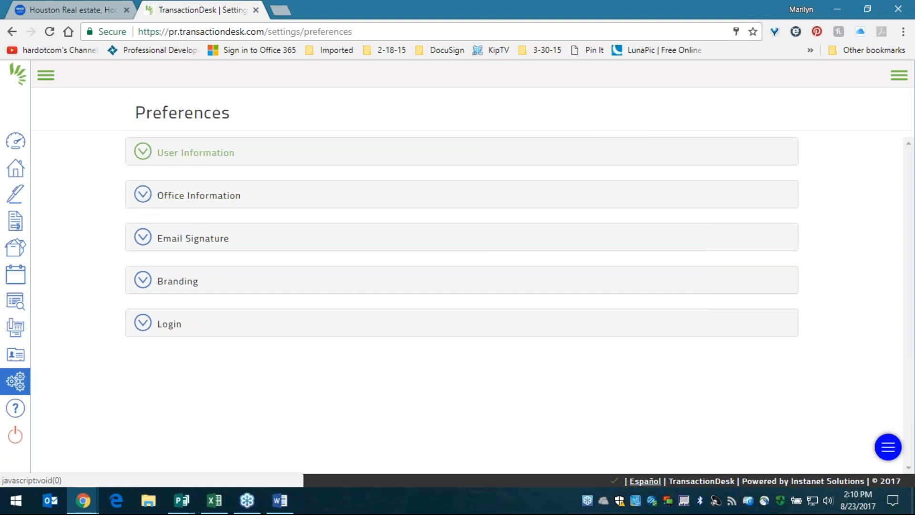
- Expand Email Signature, select the multi-line signature and resave it unchanged with Update
left_click(149, 157)
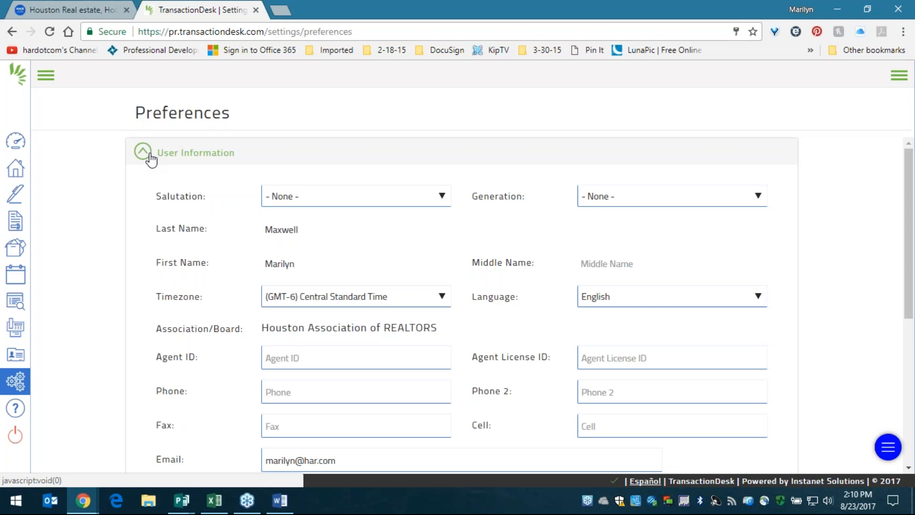
left_click(150, 158)
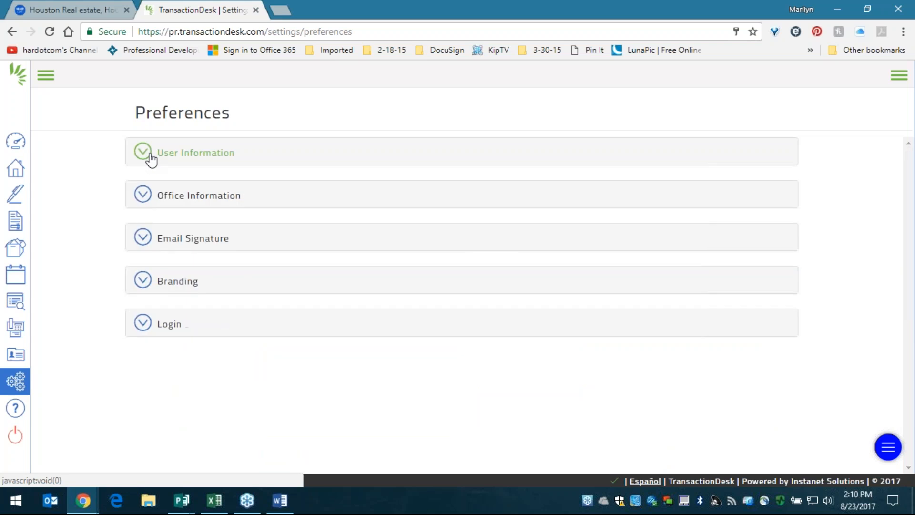
left_click(193, 238)
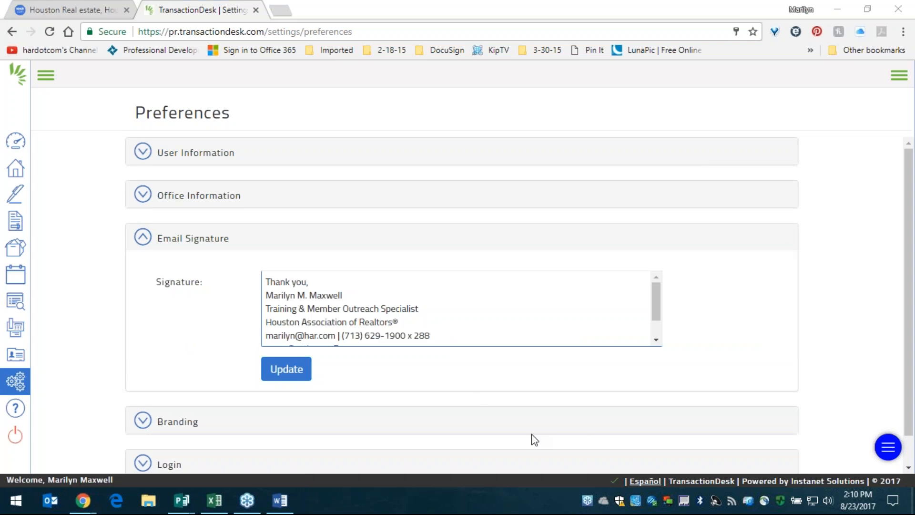
mouse_move(266, 281)
left_mouse_down()
mouse_move(405, 308)
mouse_move(471, 391)
left_mouse_up()
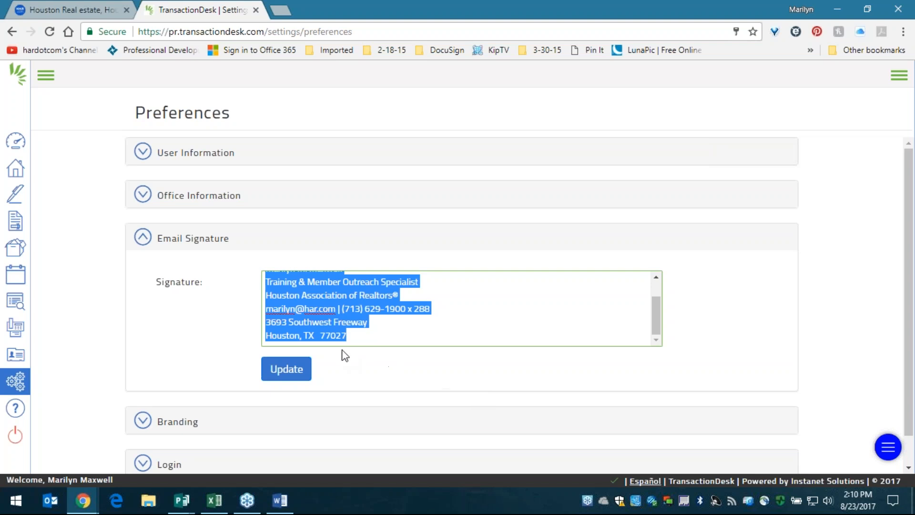
left_click(289, 370)
left_click(355, 307)
scroll(361, 306, "up", 1)
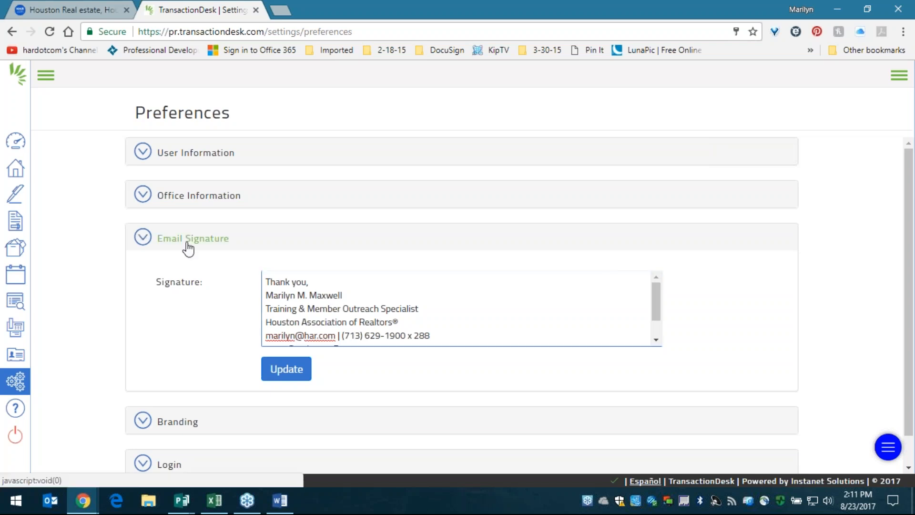
- Collapse Email Signature and expand Branding to view the email banner, personal photo and company logo
left_click(227, 242)
left_click(188, 286)
scroll(519, 274, "down", 5)
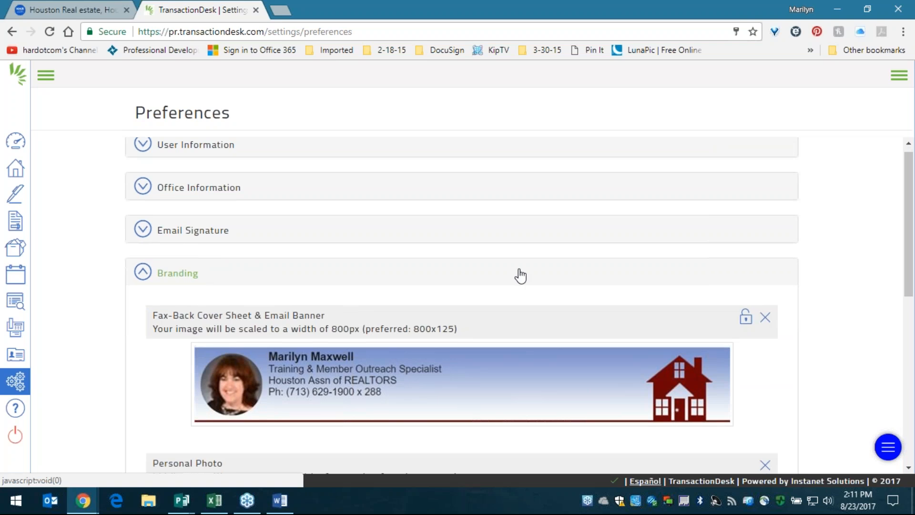
scroll(563, 266, "down", 2)
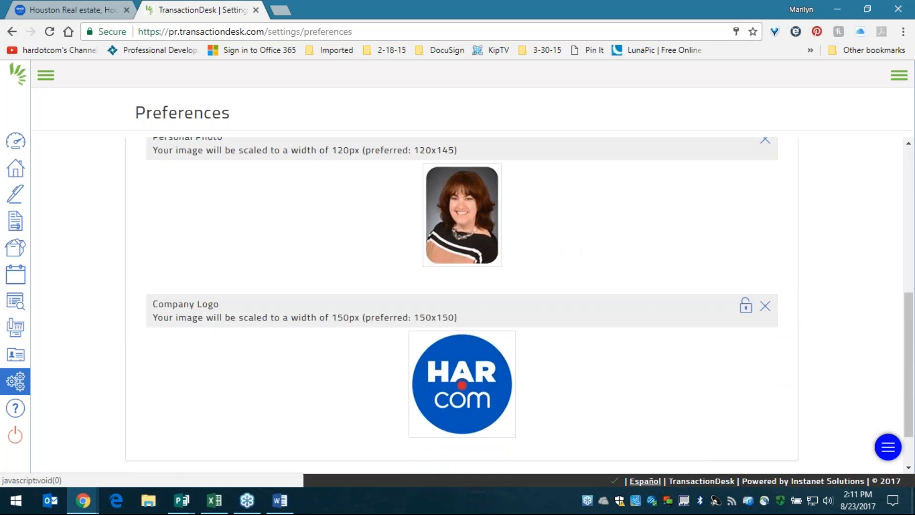
left_click_drag(174, 151, 474, 161)
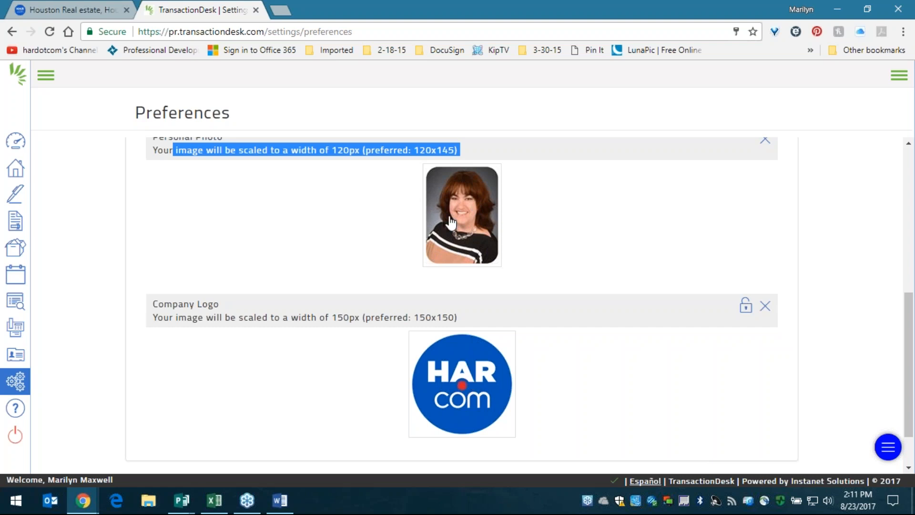
scroll(385, 231, "up", 3)
scroll(368, 226, "up", 1)
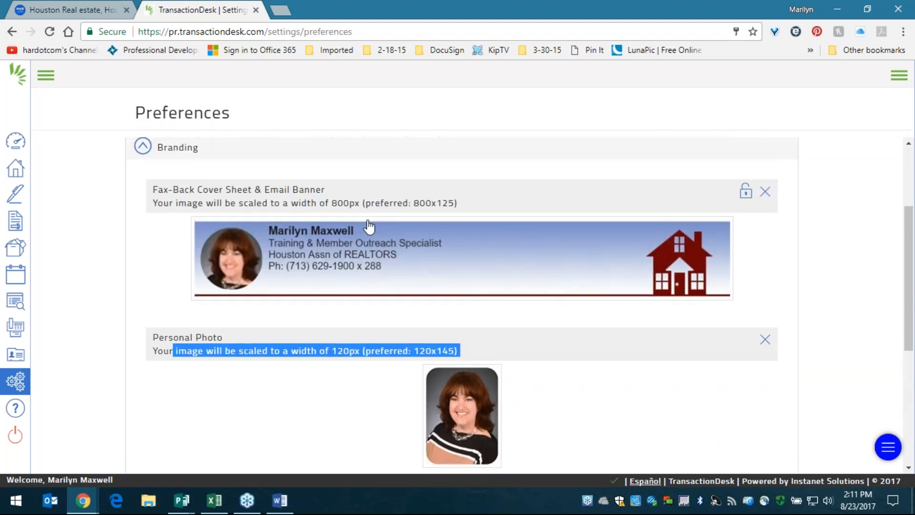
- Highlight the Fax-Back Cover Sheet & Email Banner heading, then collapse the Branding section
mouse_move(151, 191)
left_mouse_down()
mouse_move(249, 188)
mouse_move(151, 189)
left_mouse_up()
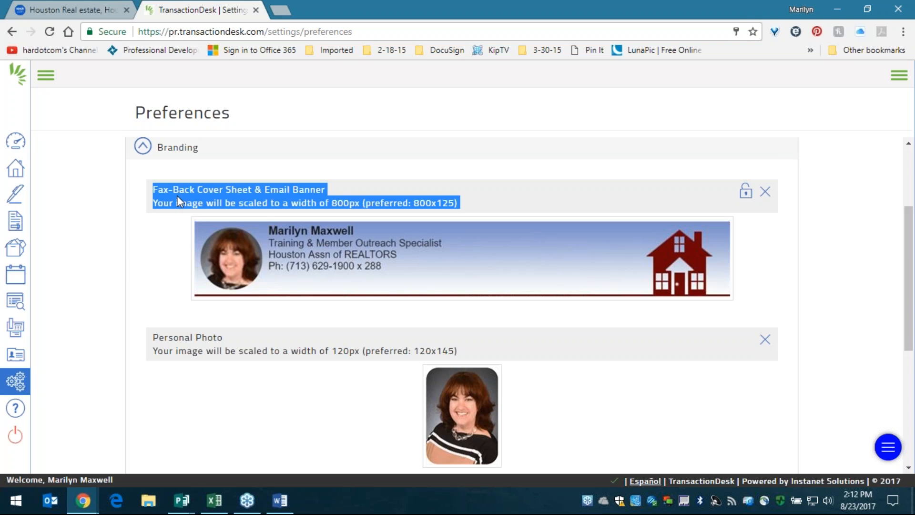
left_click(223, 190)
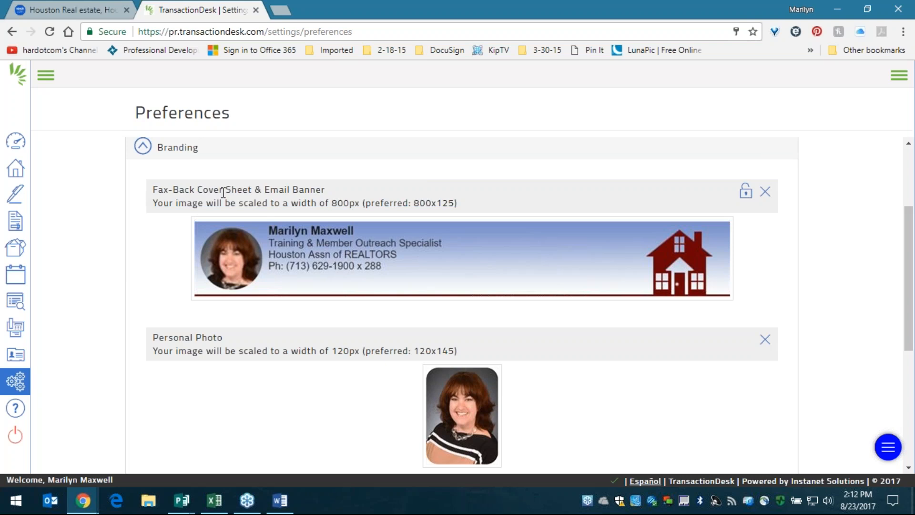
left_click_drag(253, 190, 153, 190)
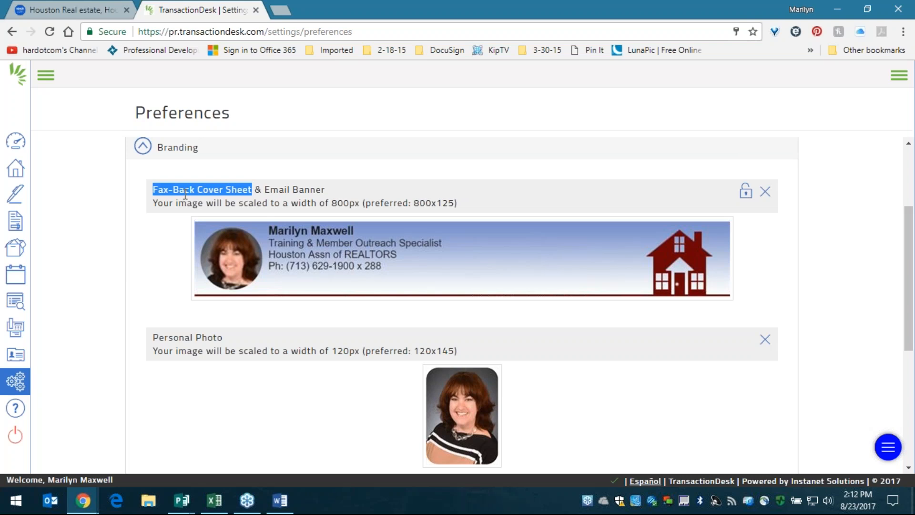
left_click(266, 192)
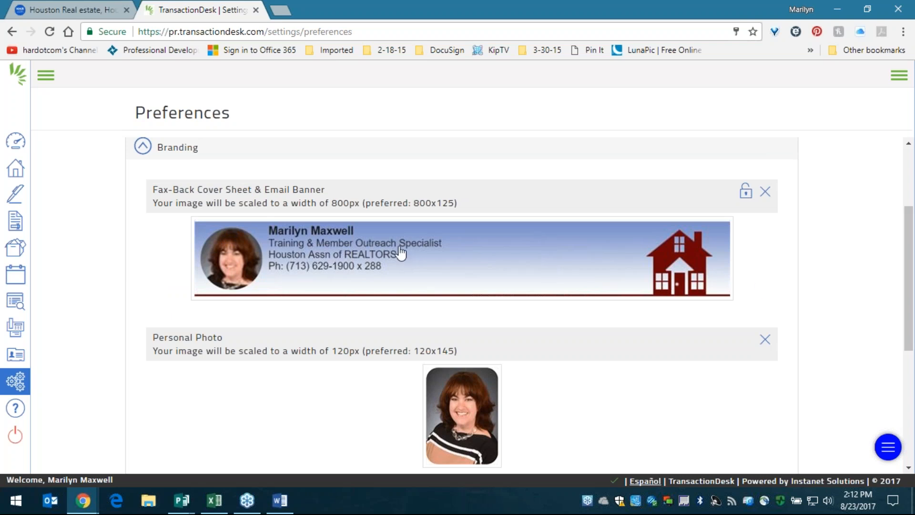
triple_click(235, 187)
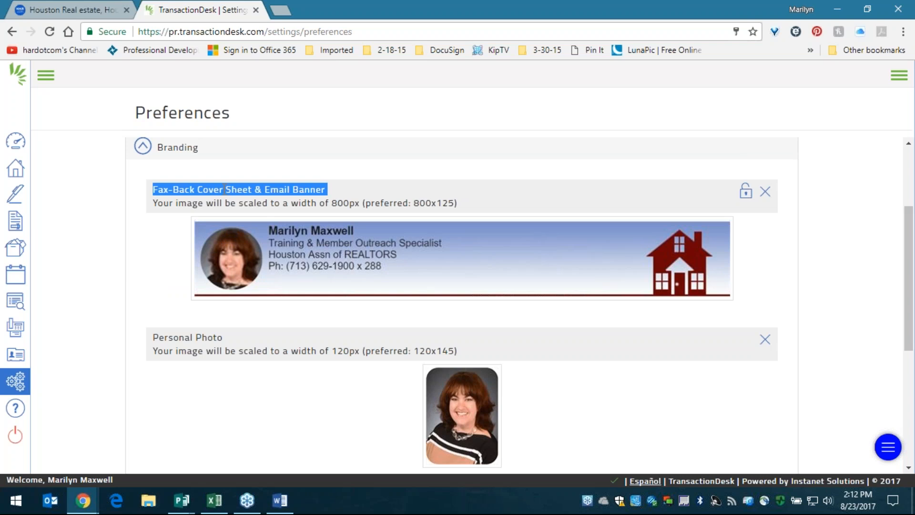
left_click(180, 149)
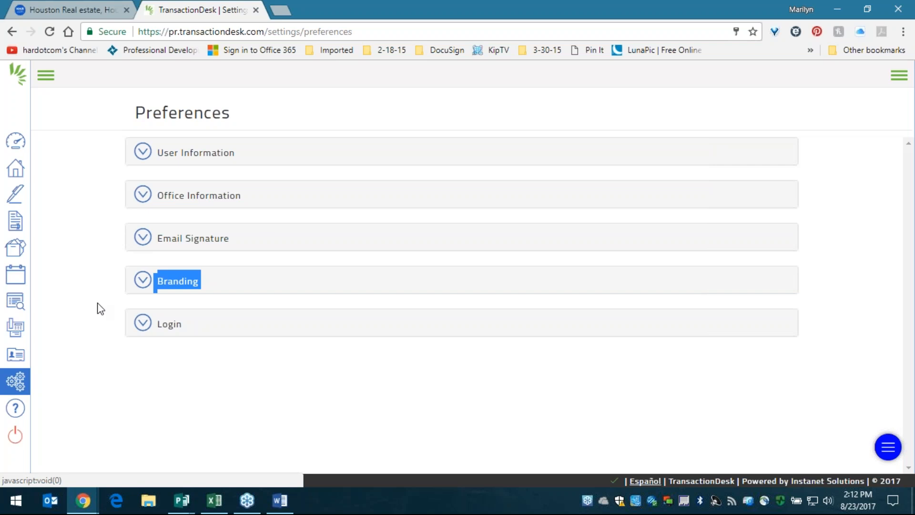
- Check the Login password settings, then expand the left sidebar to show section names
left_click(75, 349)
left_click(171, 325)
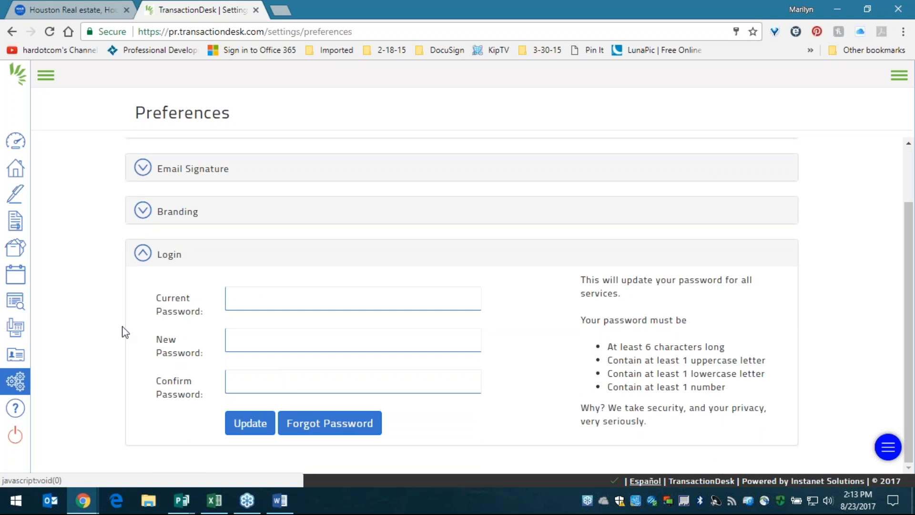
left_click(167, 255)
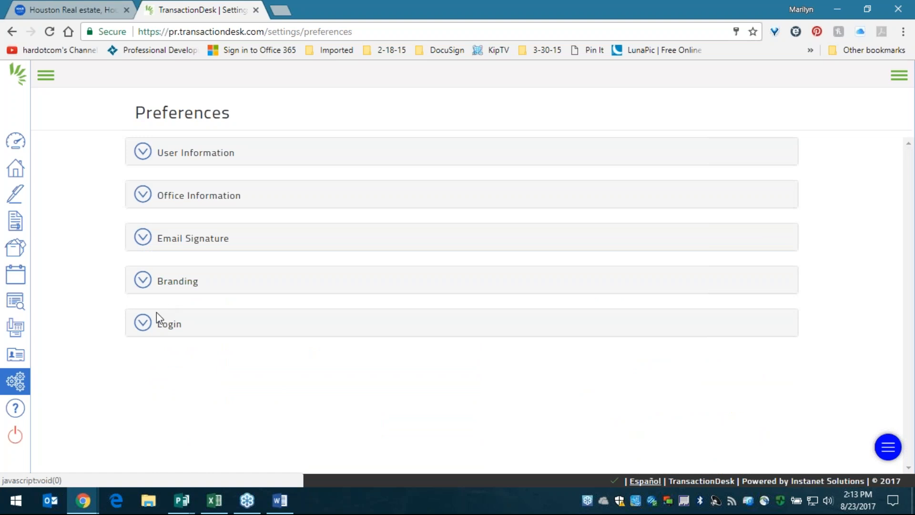
left_click(47, 78)
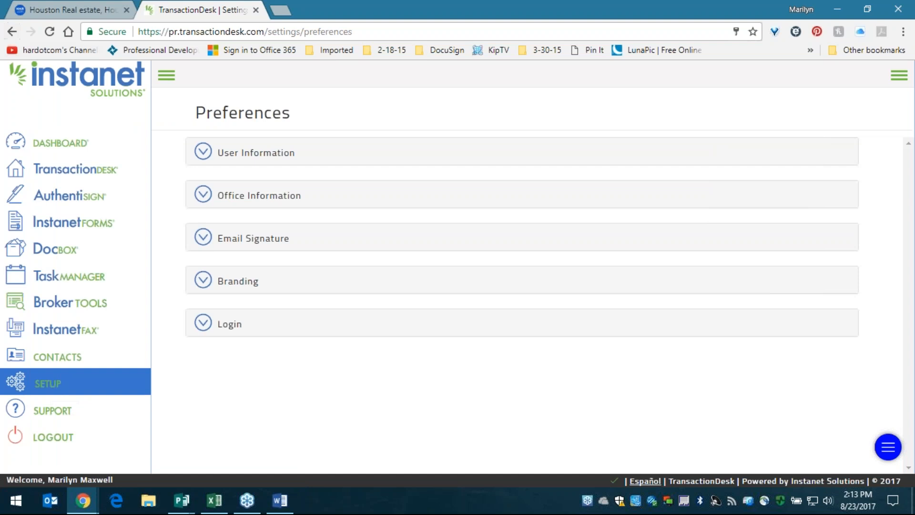
- Go to Setup Options and open the Transaction Templates list of five templates
left_click(47, 392)
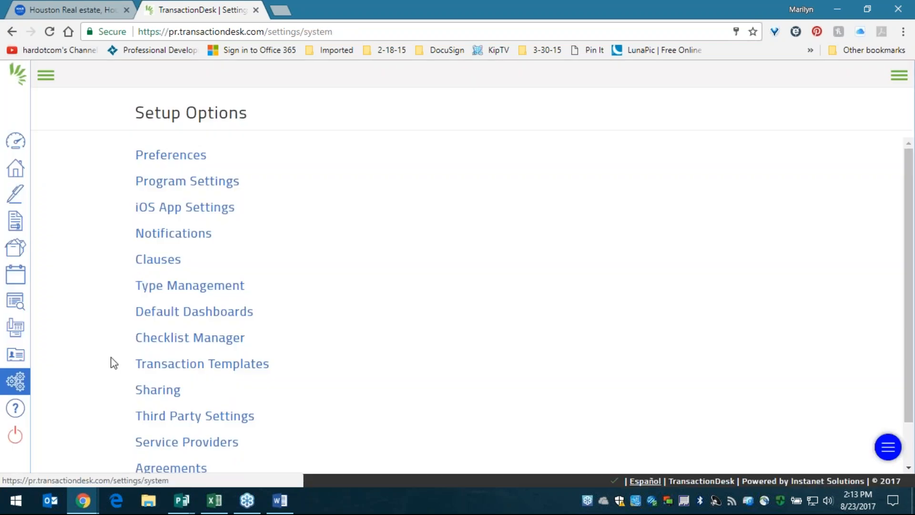
left_click_drag(295, 363, 135, 365)
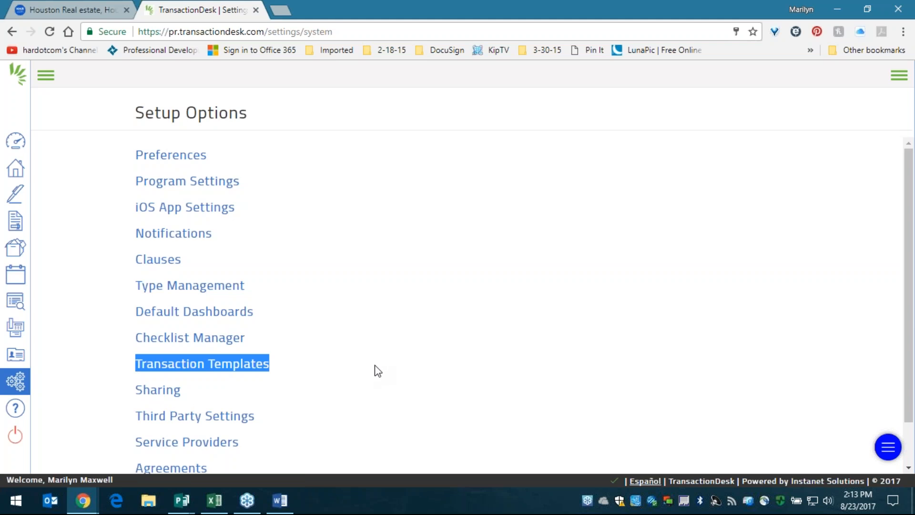
left_click(328, 368)
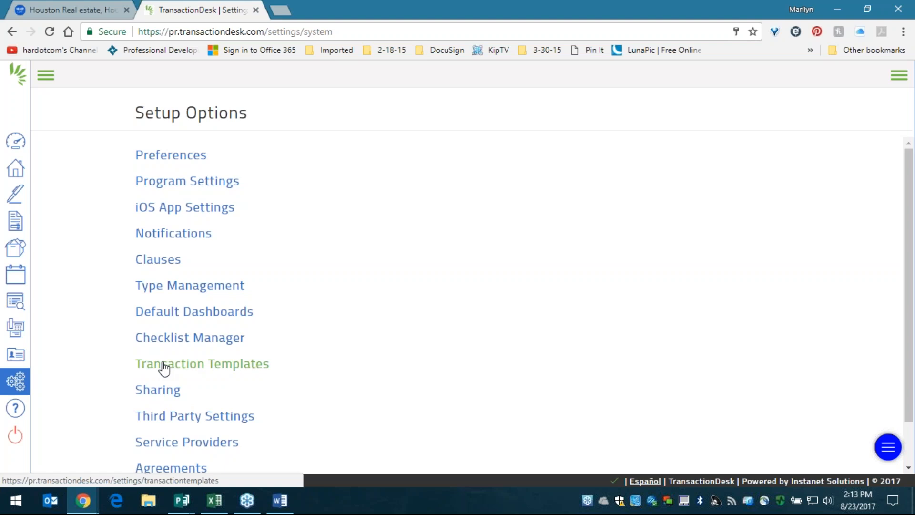
left_click(164, 367)
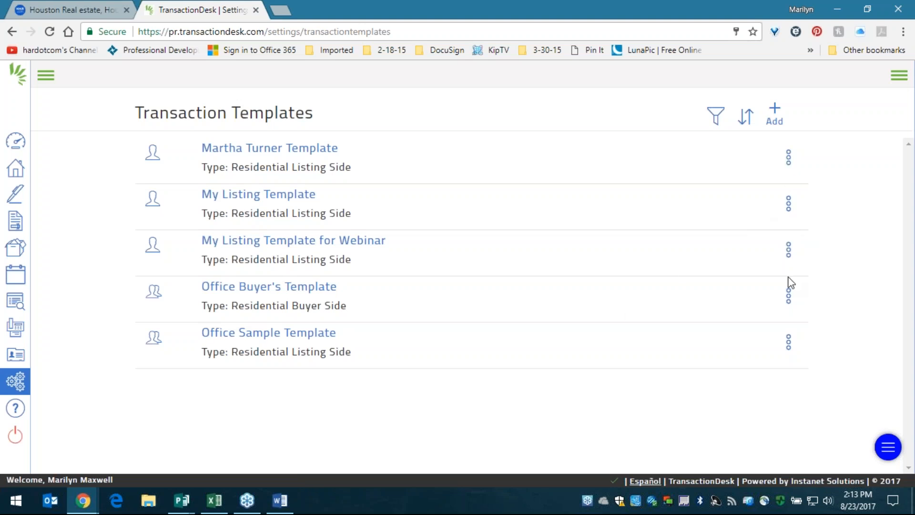
left_click(788, 249)
- Delete My Listing Template for Webinar and Martha Turner Template, confirming each with Yes
left_click(754, 323)
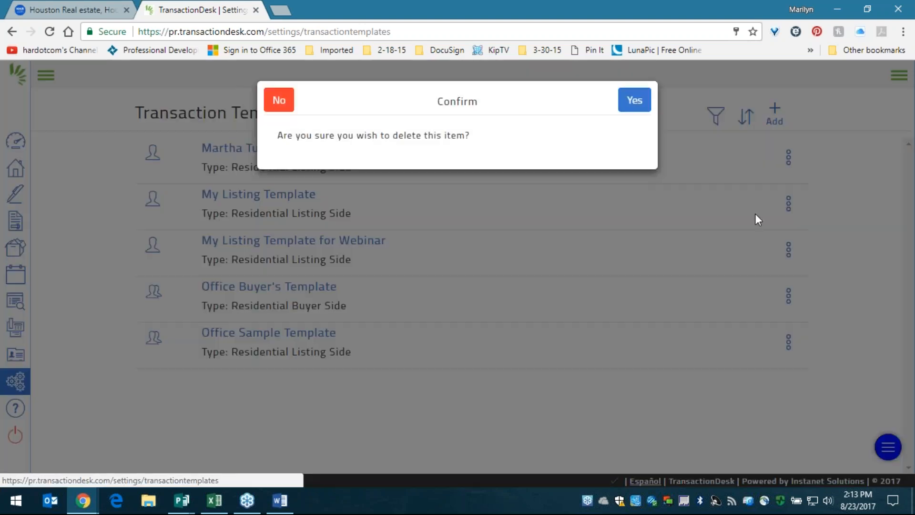
left_click(634, 89)
left_click(789, 157)
left_click(797, 233)
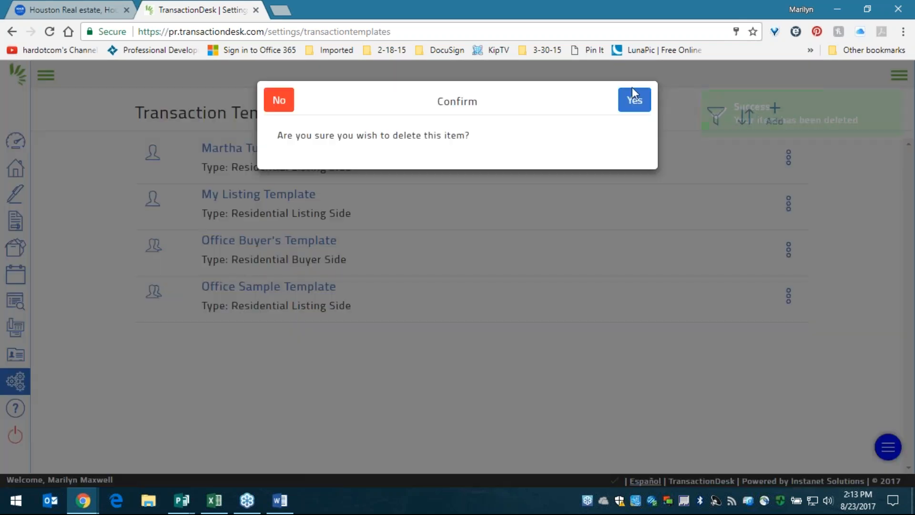
left_click(634, 100)
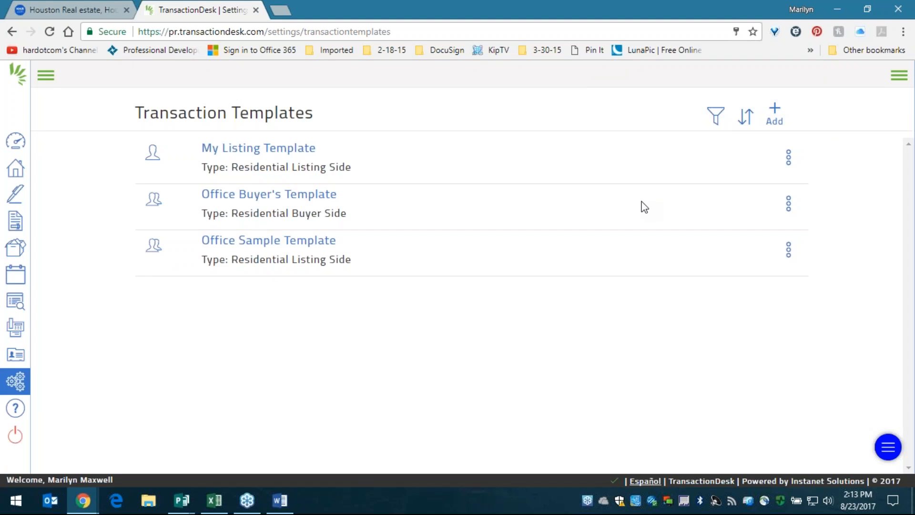
left_click(598, 498)
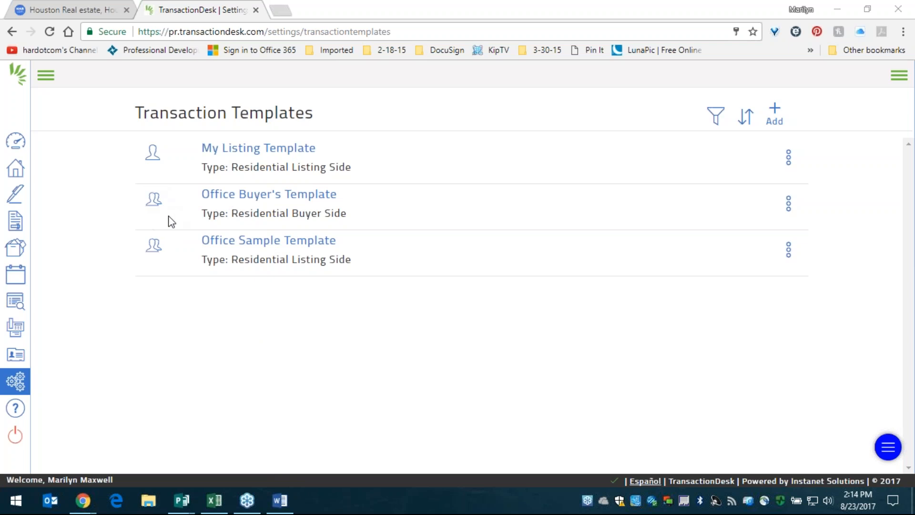
mouse_move(149, 205)
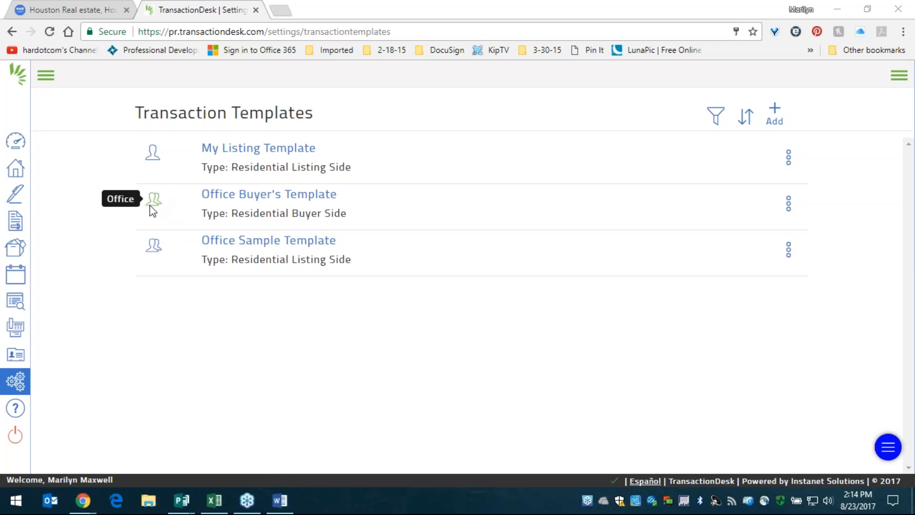
mouse_move(153, 160)
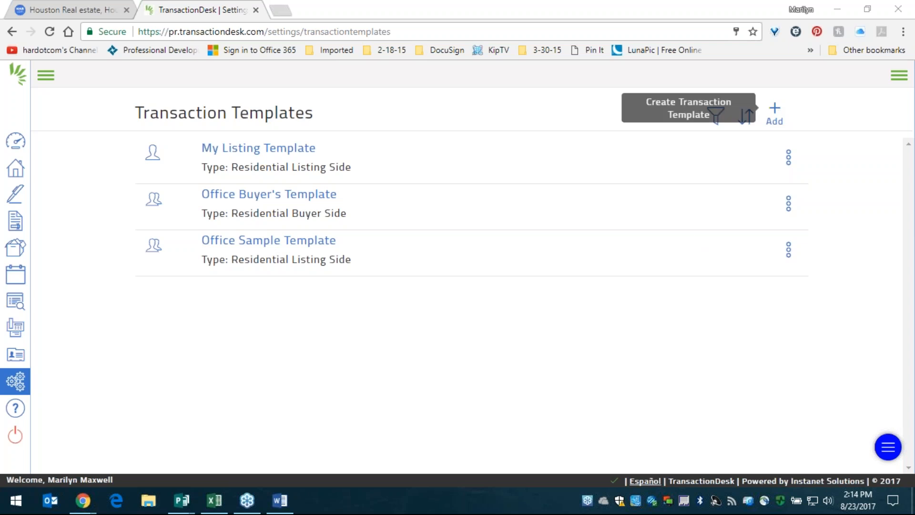
left_click(775, 113)
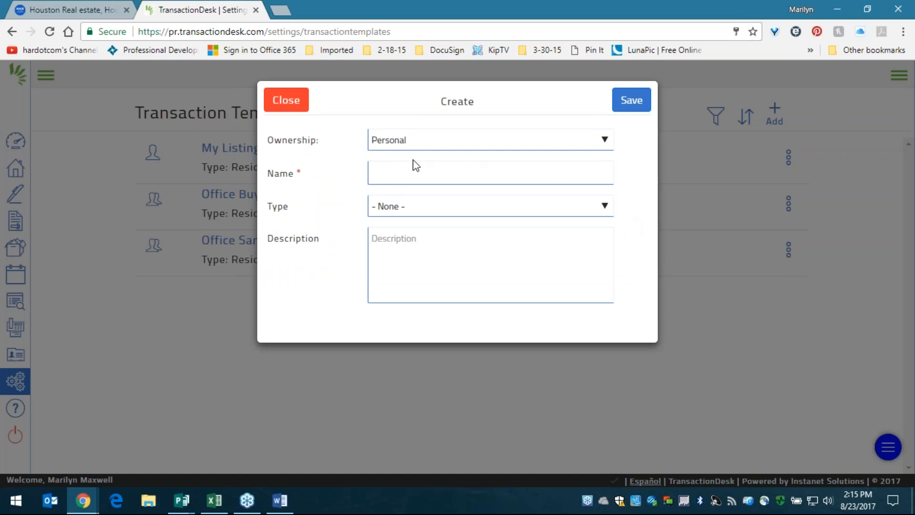
left_click(403, 140)
left_click(403, 140)
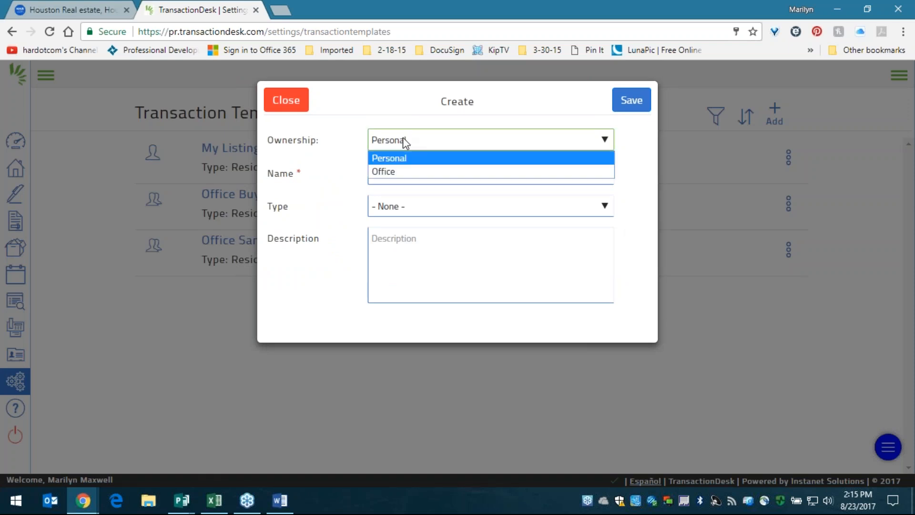
left_click(403, 170)
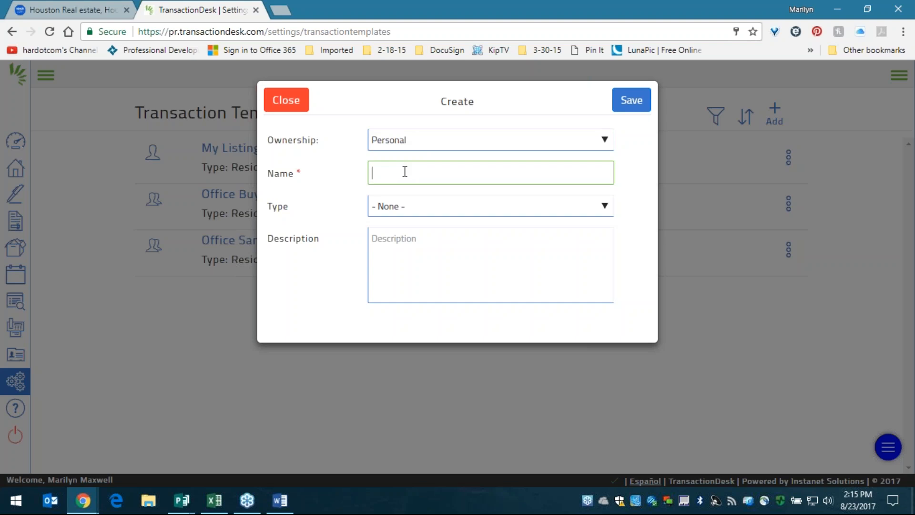
left_click(288, 175)
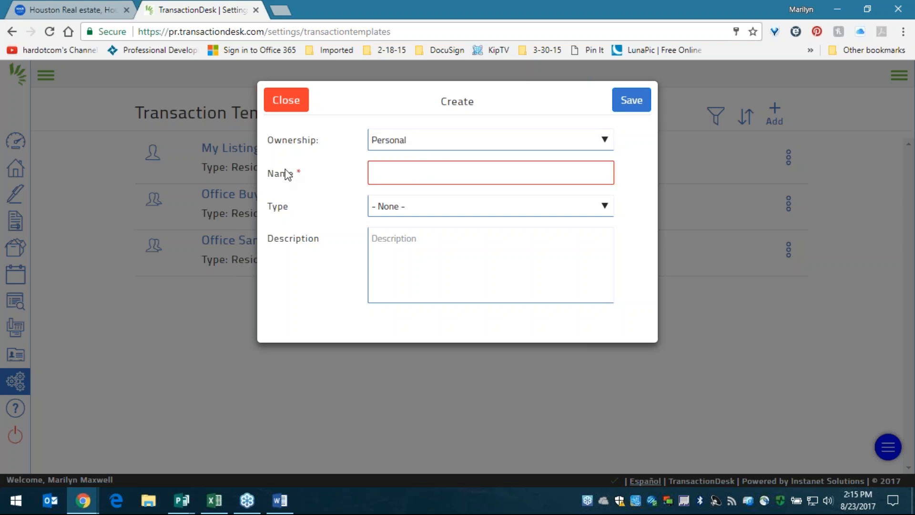
triple_click(288, 174)
left_click(418, 176)
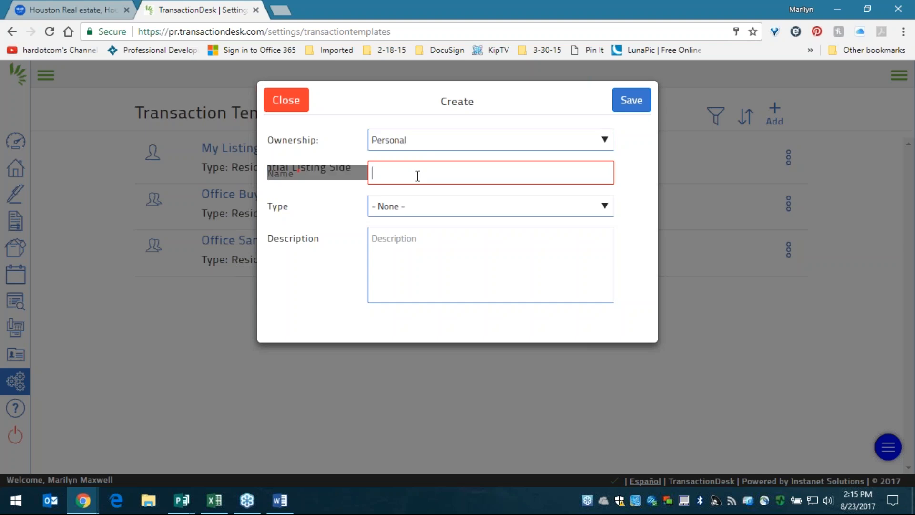
left_click(313, 183)
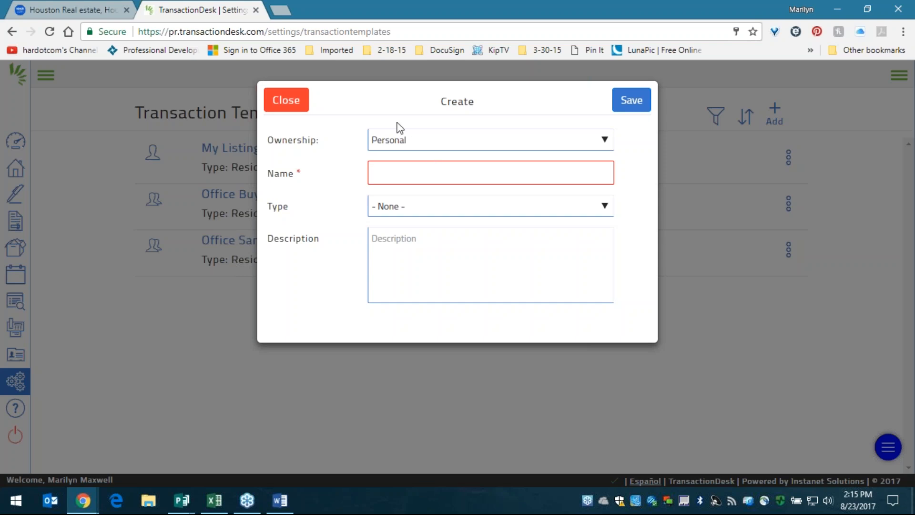
left_click(286, 101)
left_click_drag(184, 150, 219, 152)
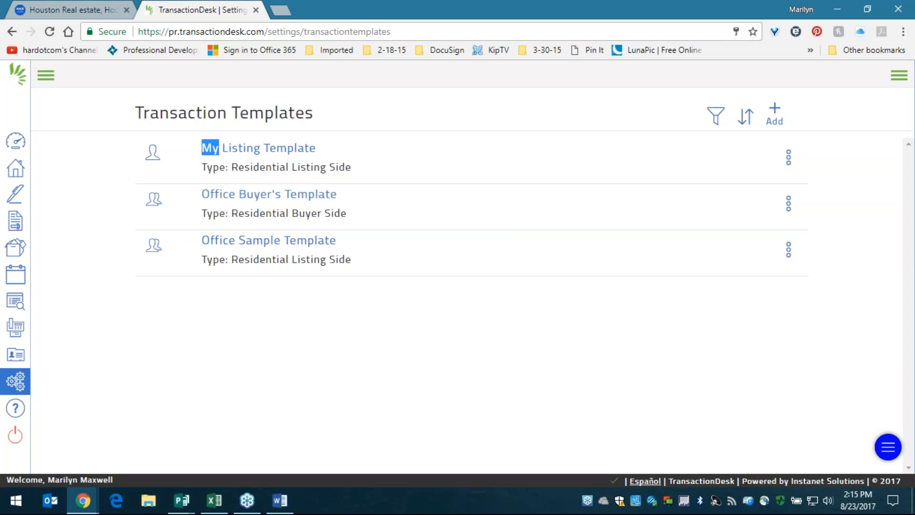
- Start a new transaction template named 'Listing Template for Webinar'
left_click(772, 116)
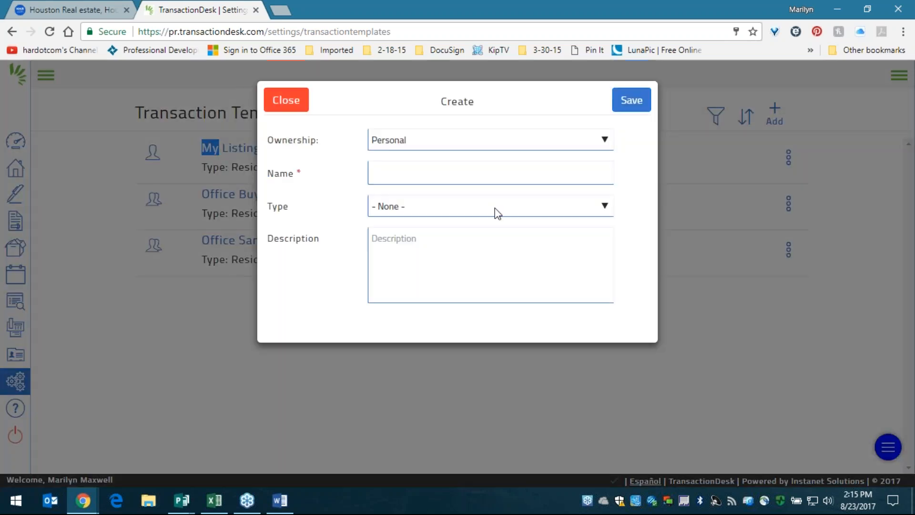
left_click(420, 174)
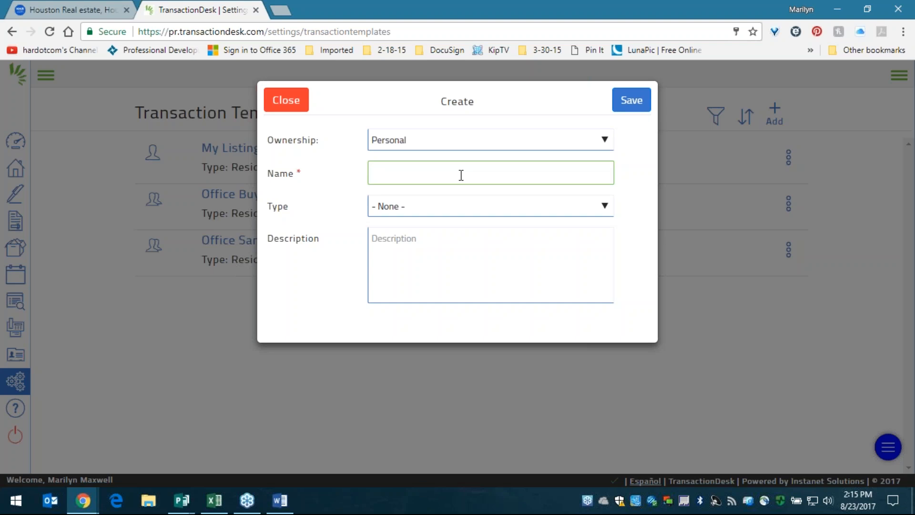
type("Listing ")
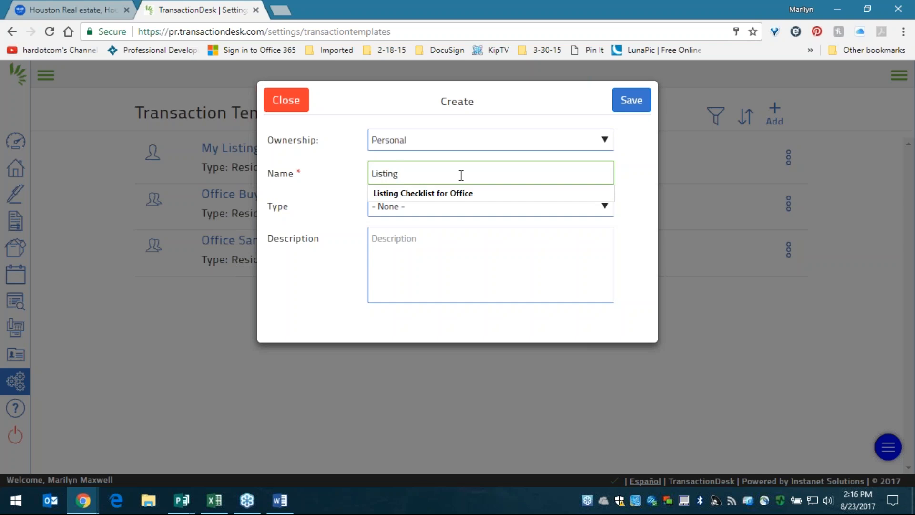
type("Tem")
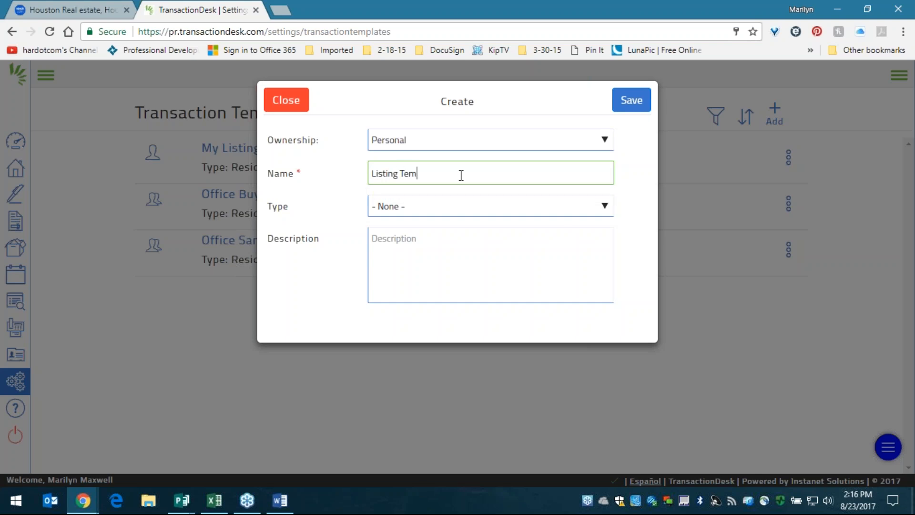
type("plate for Webinar")
left_click(461, 176)
- Set the template type to Residential Listing Side and save the template
left_click(414, 212)
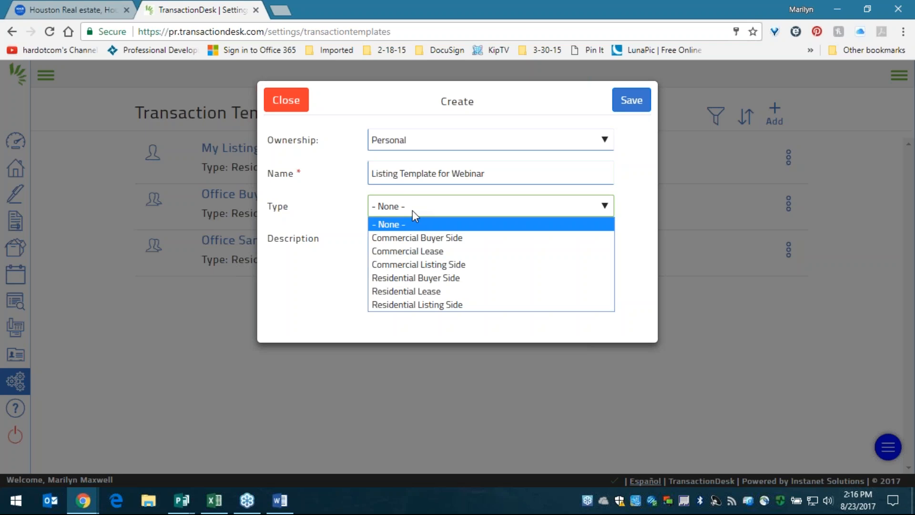
left_click(467, 305)
left_click(427, 252)
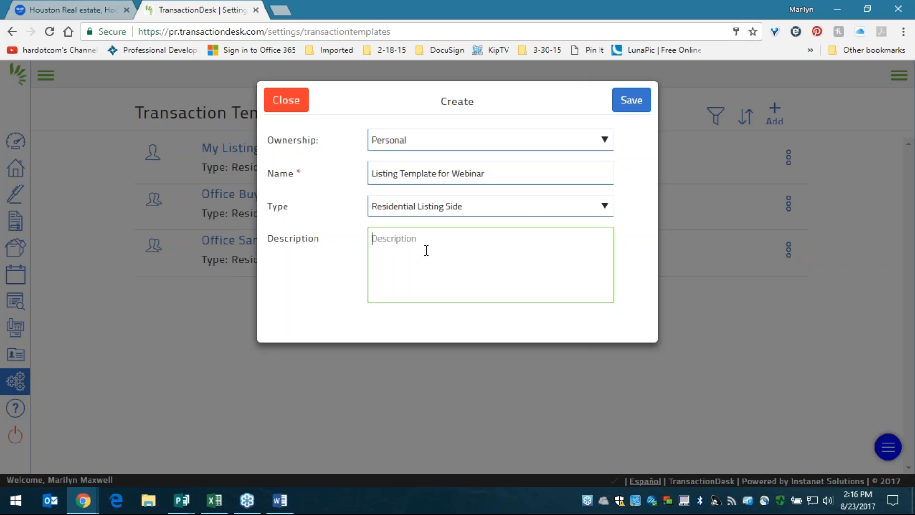
left_click_drag(514, 169, 316, 165)
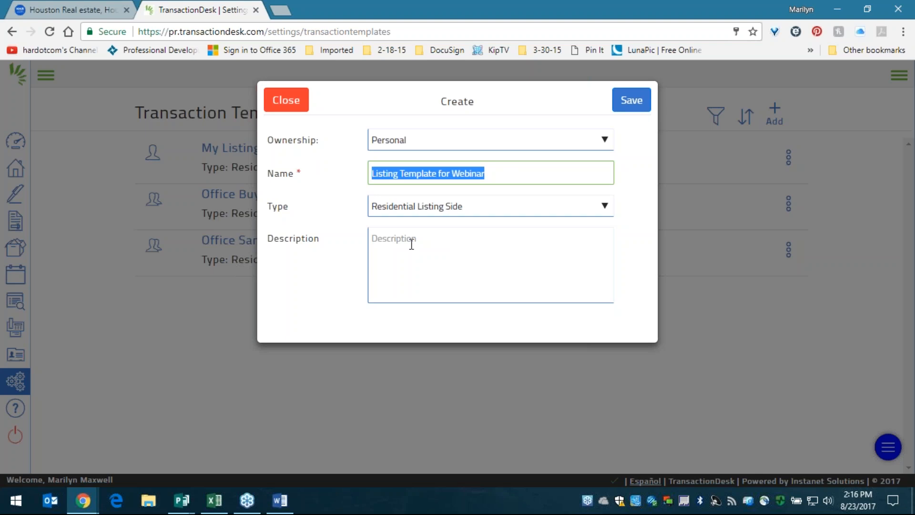
left_click(513, 490)
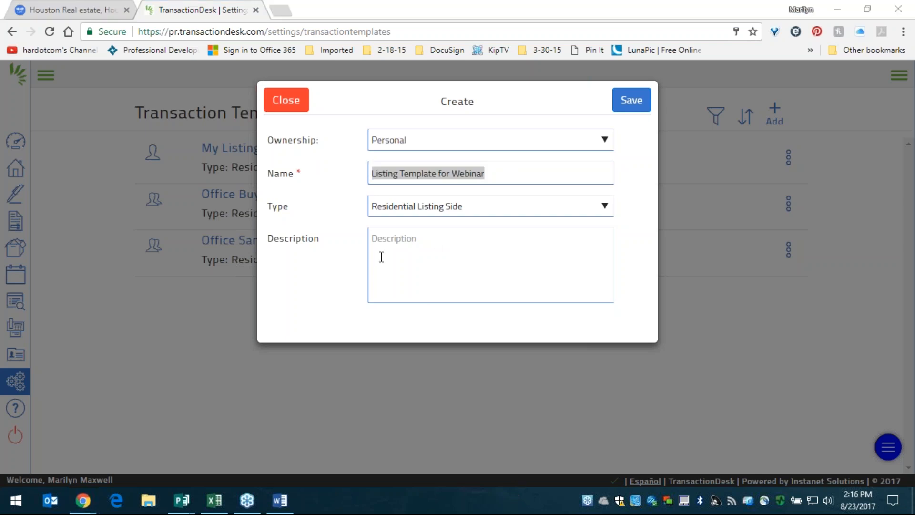
left_click(438, 246)
left_click(623, 115)
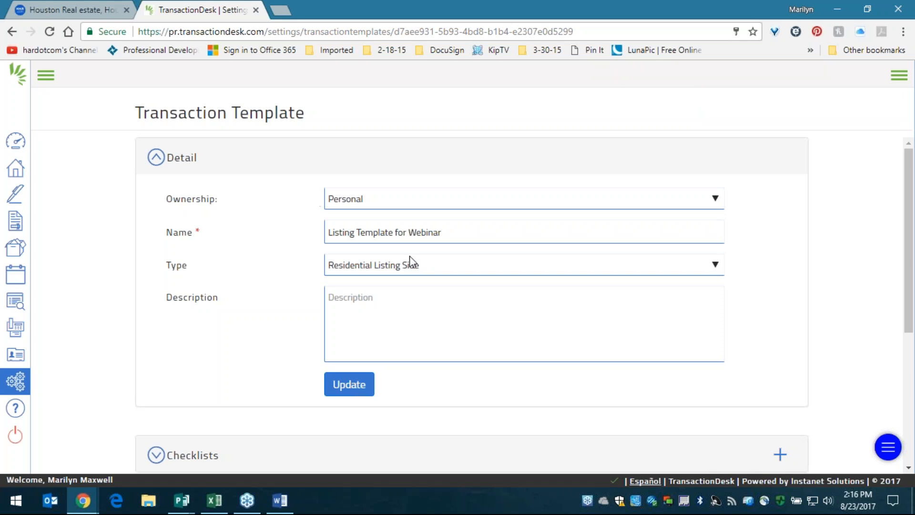
- Expand the template's Forms and Documents and Folders sections to confirm both are empty
scroll(288, 243, "down", 5)
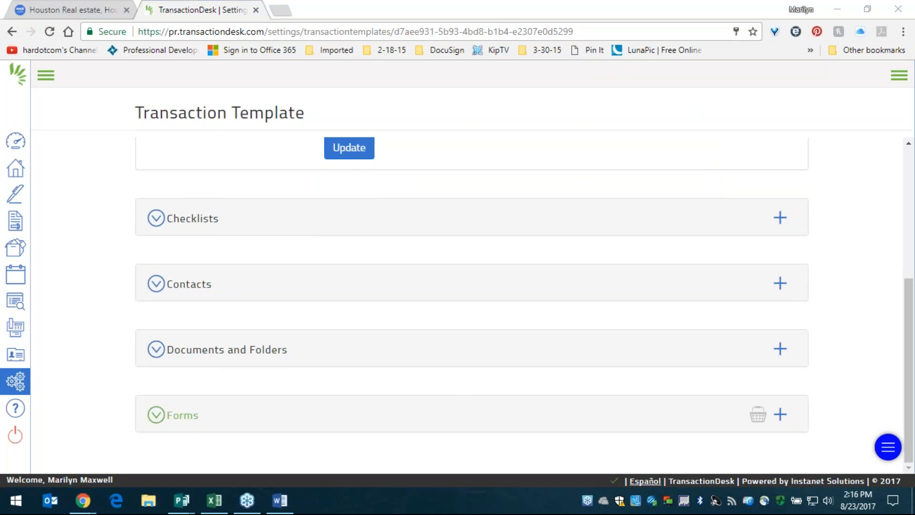
left_click(195, 421)
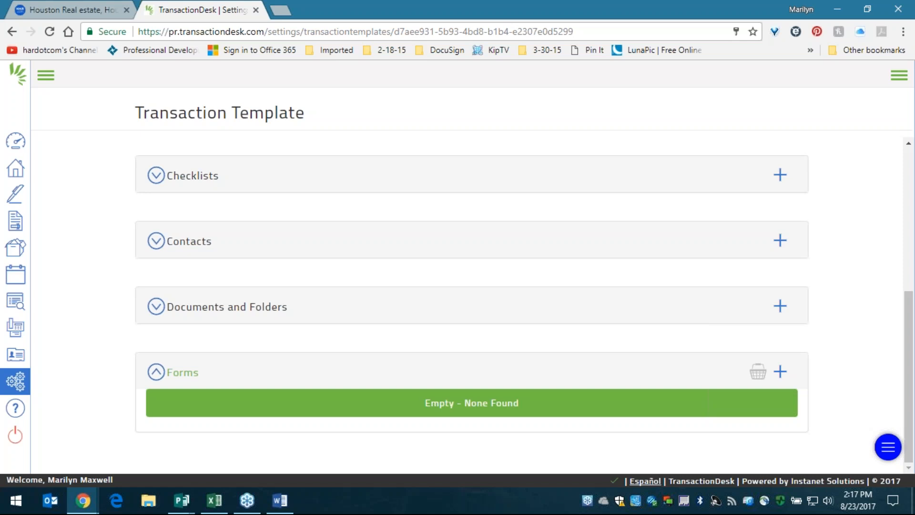
left_click_drag(216, 374, 154, 372)
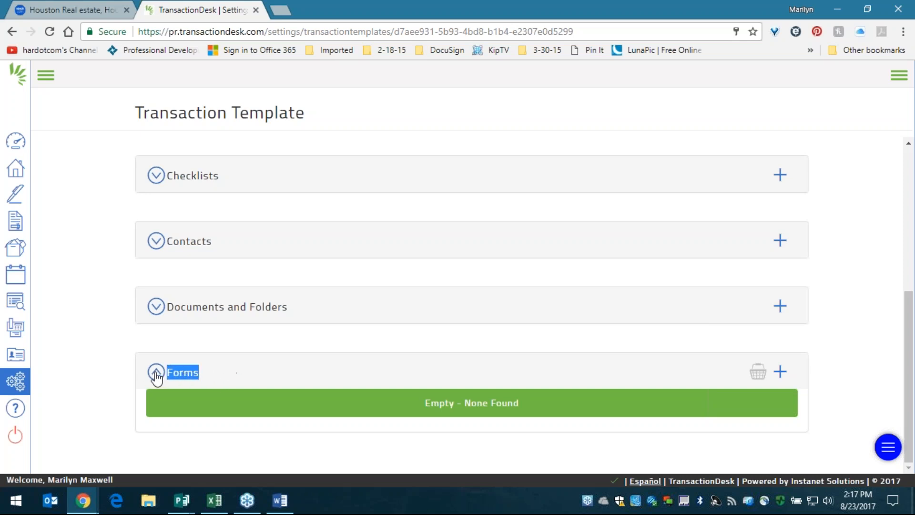
left_click_drag(303, 351, 171, 366)
left_click(194, 417)
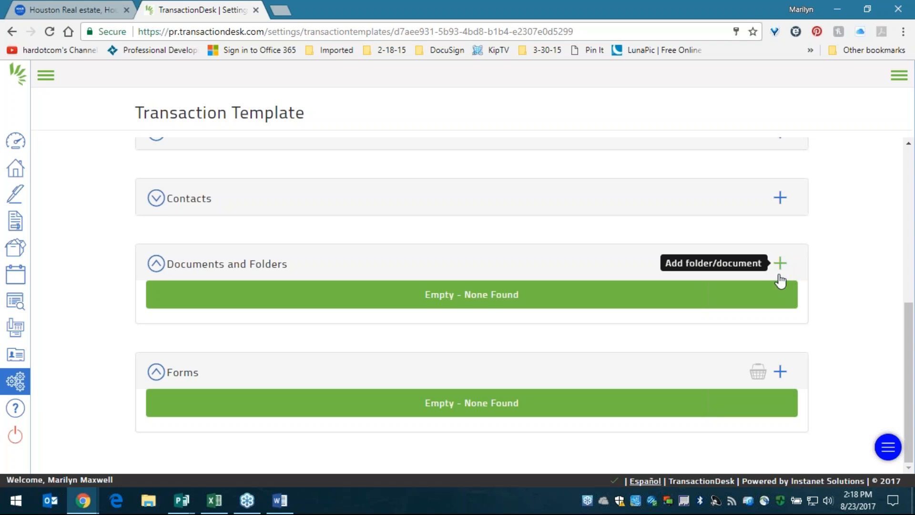
- Open Add forms, browse the Texas Association of Realtors folder, then return to the three association libraries
left_click(782, 372)
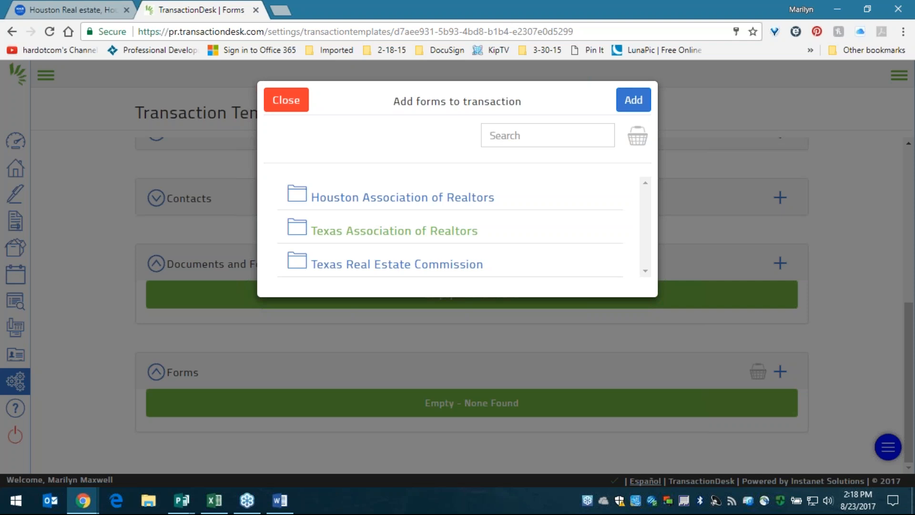
left_click(422, 232)
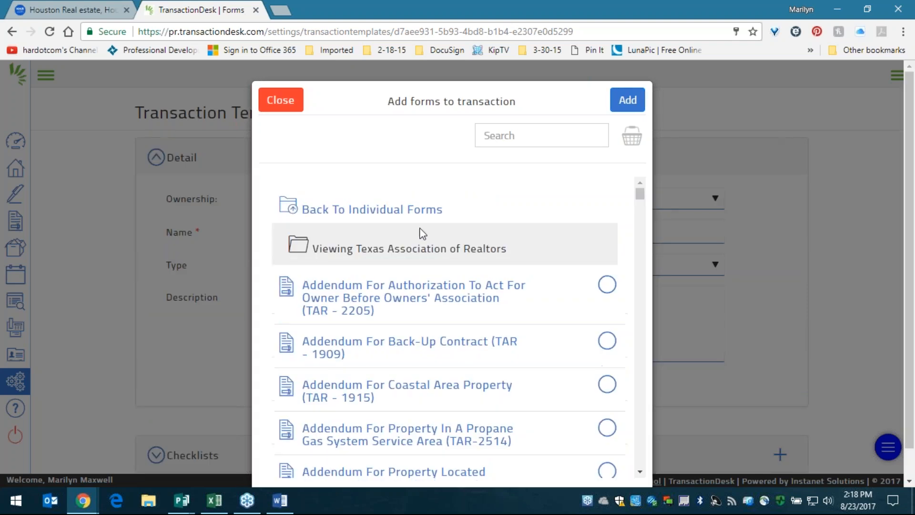
scroll(423, 235, "down", 6)
scroll(431, 245, "down", 12)
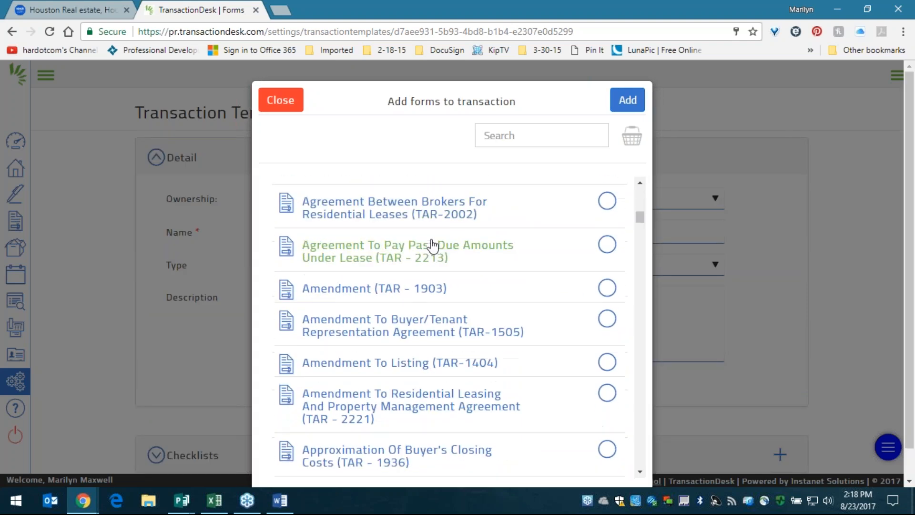
scroll(442, 247, "down", 4)
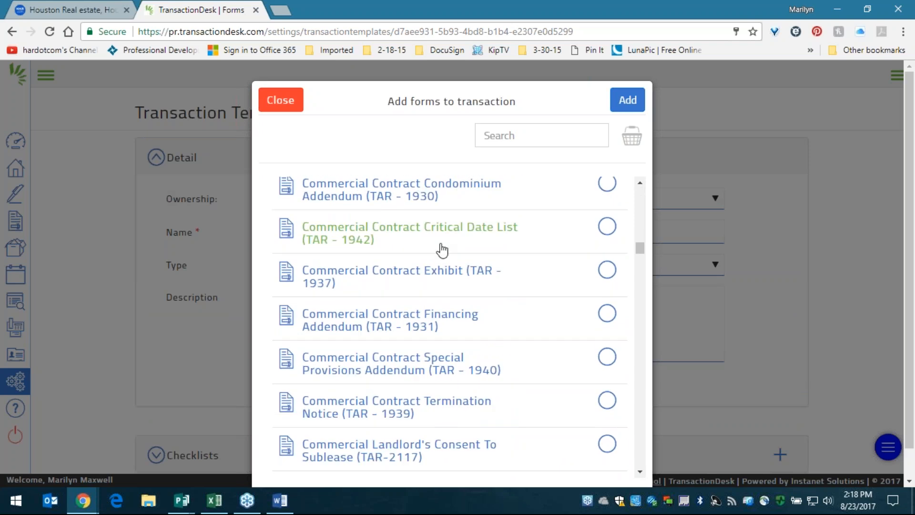
left_click(498, 137)
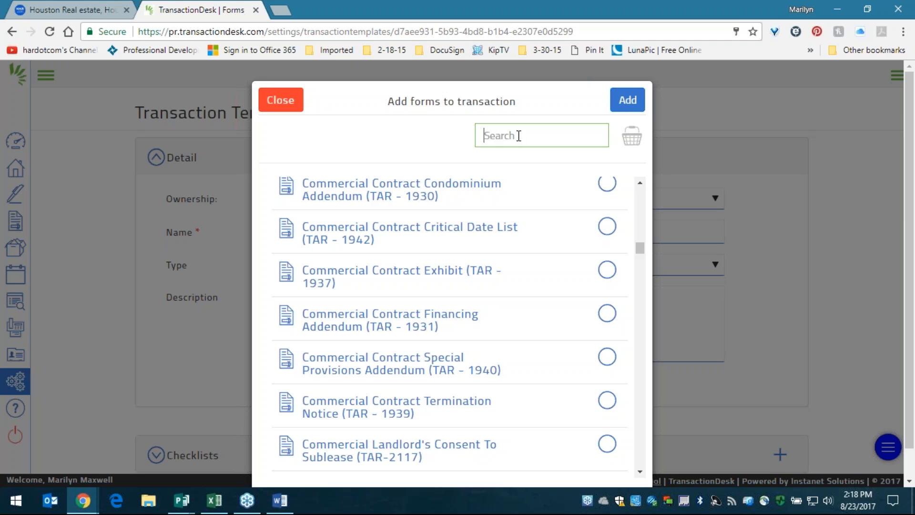
left_click_drag(640, 248, 639, 188)
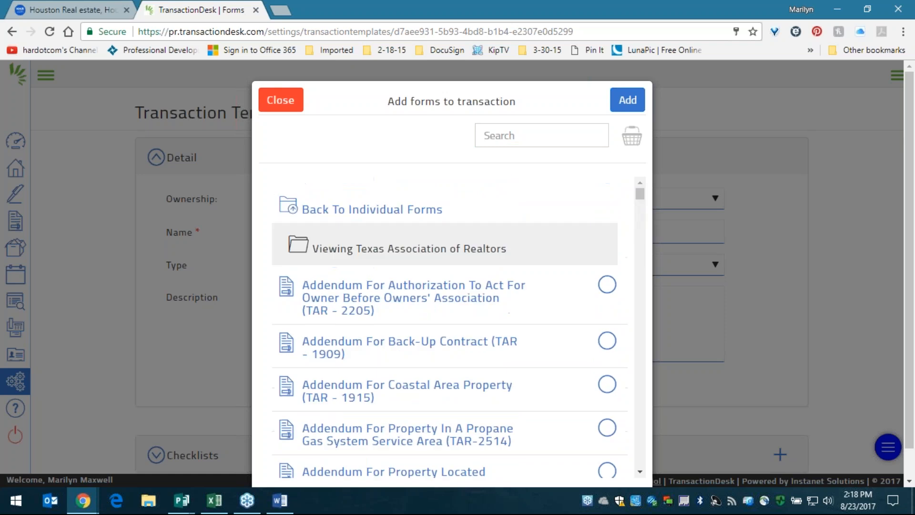
left_click(316, 214)
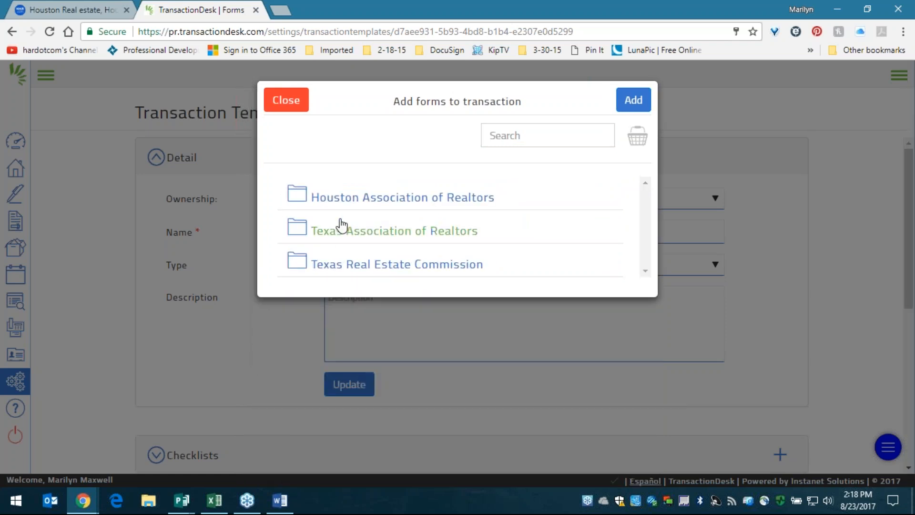
left_click(532, 131)
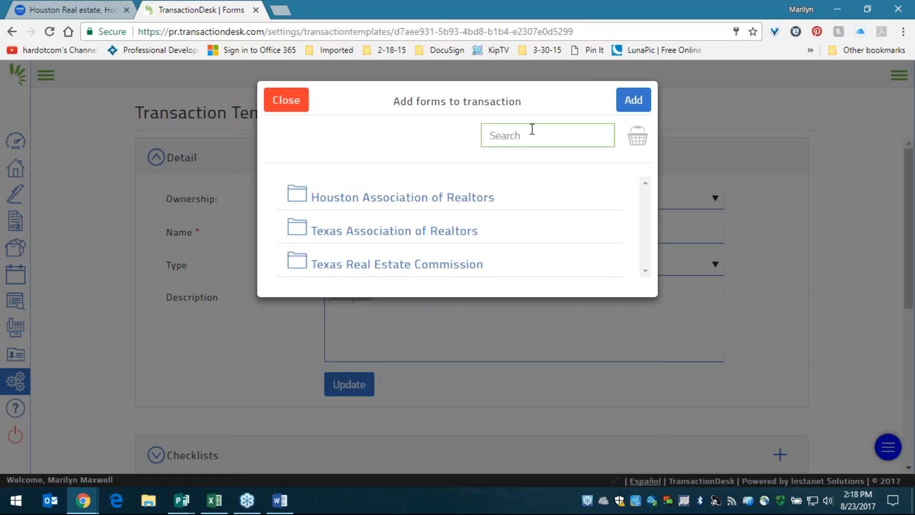
- Search '1101' and 'seller's di' to add the TAR-1101 listing agreement and both TAR-1406 disclosure notices
type("1101")
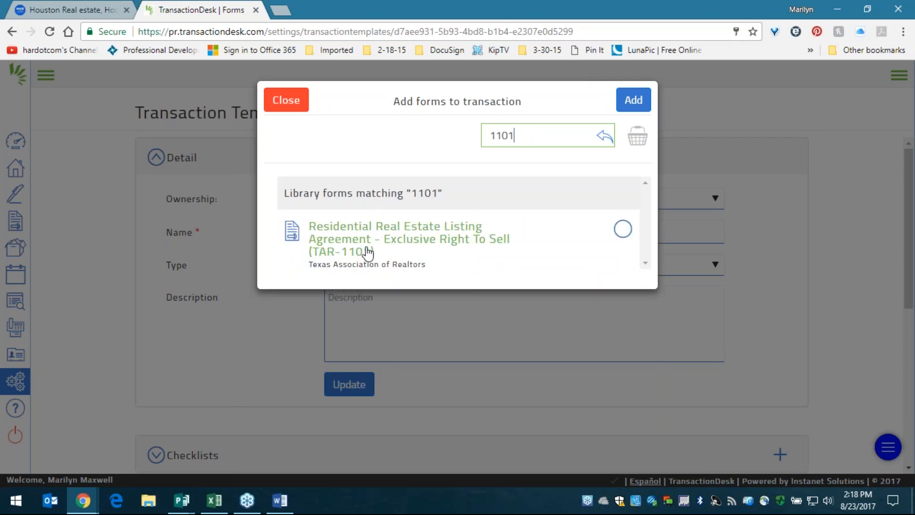
left_click(623, 231)
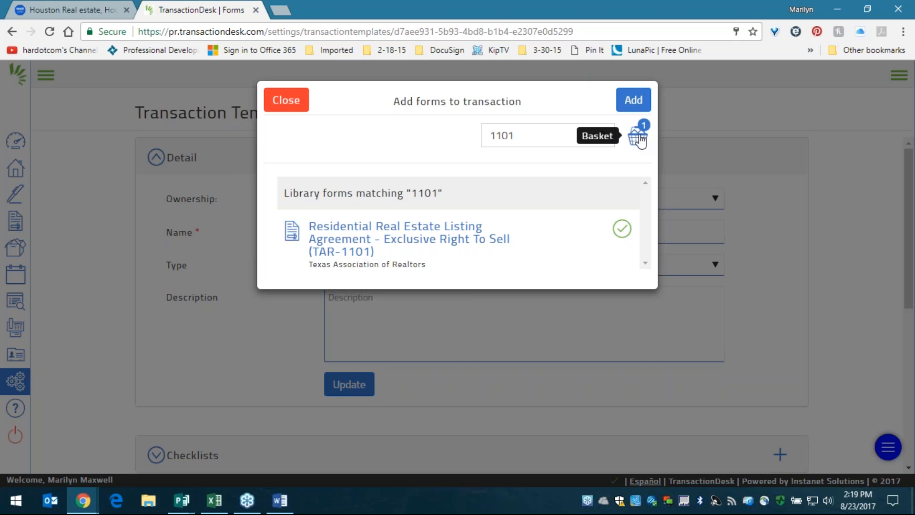
double_click(534, 135)
type("seller'")
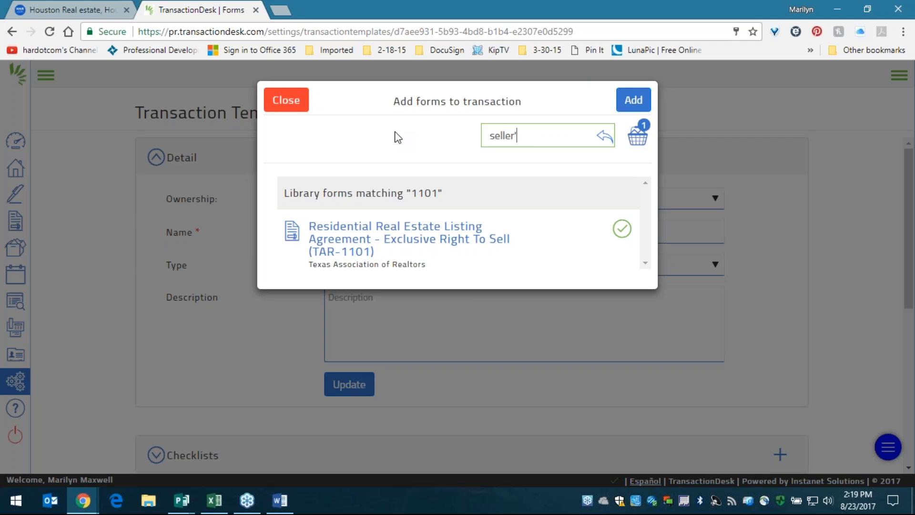
type("s di")
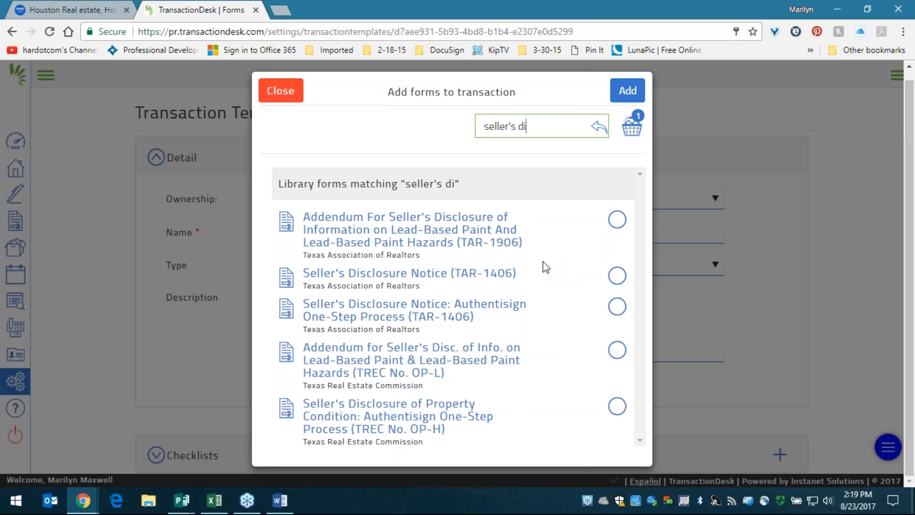
left_click_drag(474, 316, 307, 277)
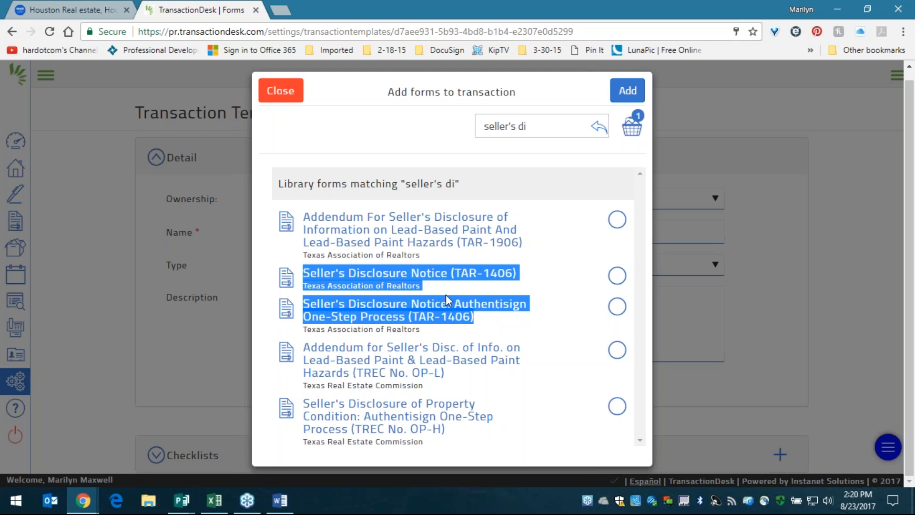
left_click_drag(437, 286, 305, 281)
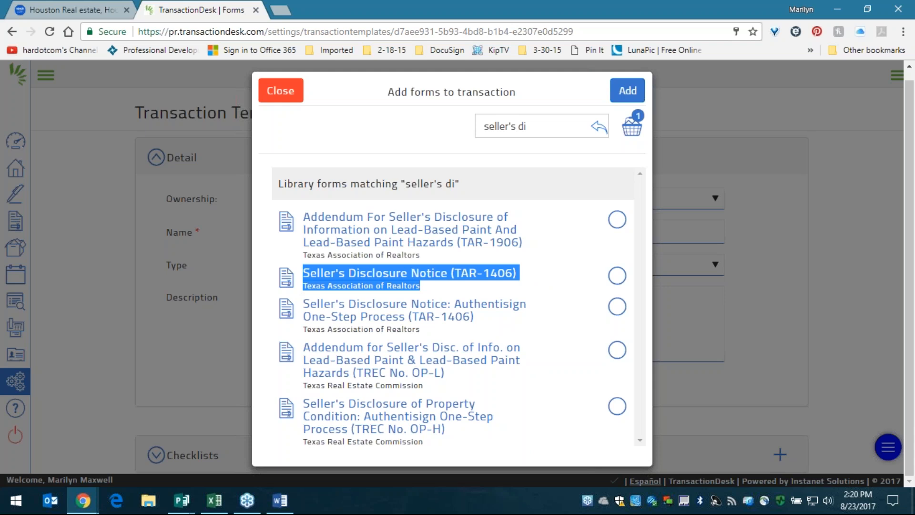
left_click_drag(472, 315, 448, 306)
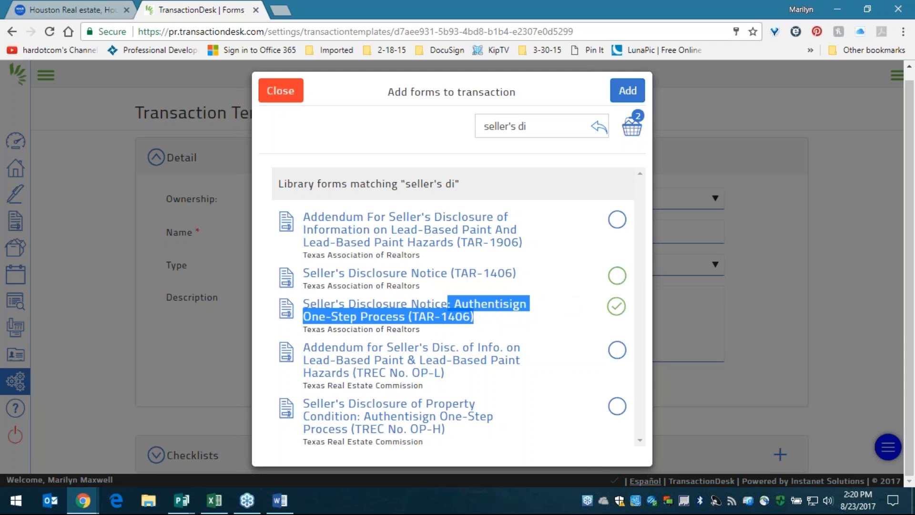
left_click_drag(531, 282, 493, 275)
left_click(618, 277)
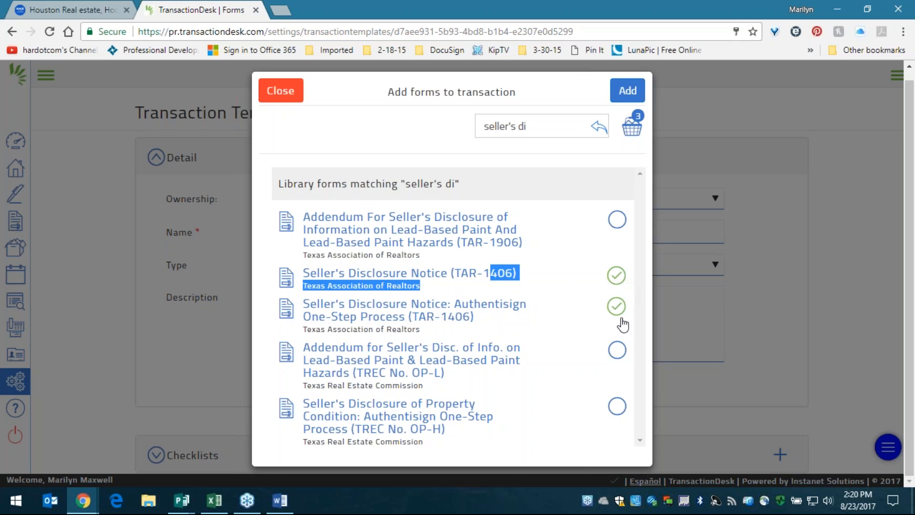
left_click(550, 285)
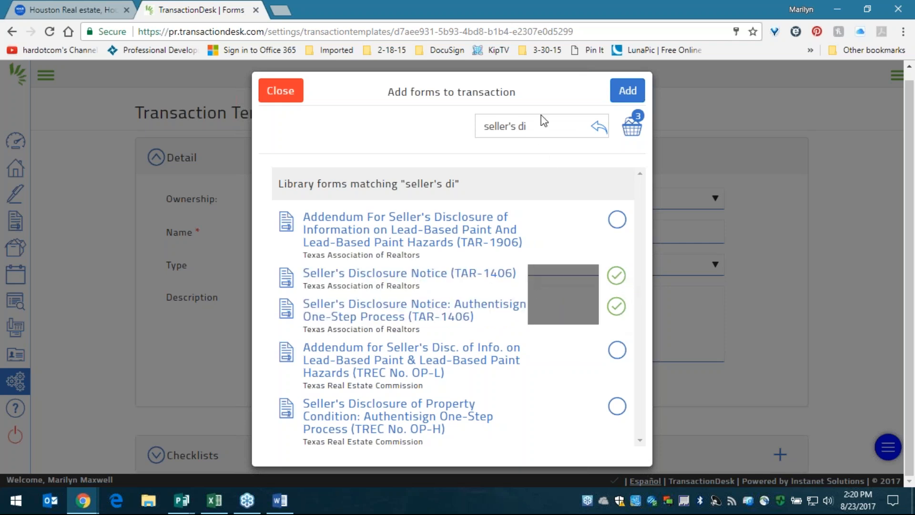
left_click_drag(545, 131, 431, 130)
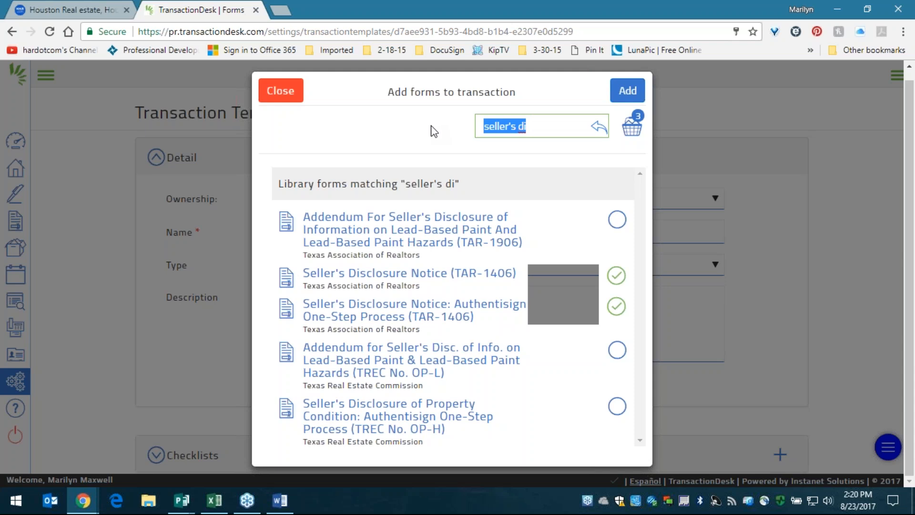
- Search 'brokerage', add the TAR-2501 Listing Side form, review the four forms and add them
type("brokerage")
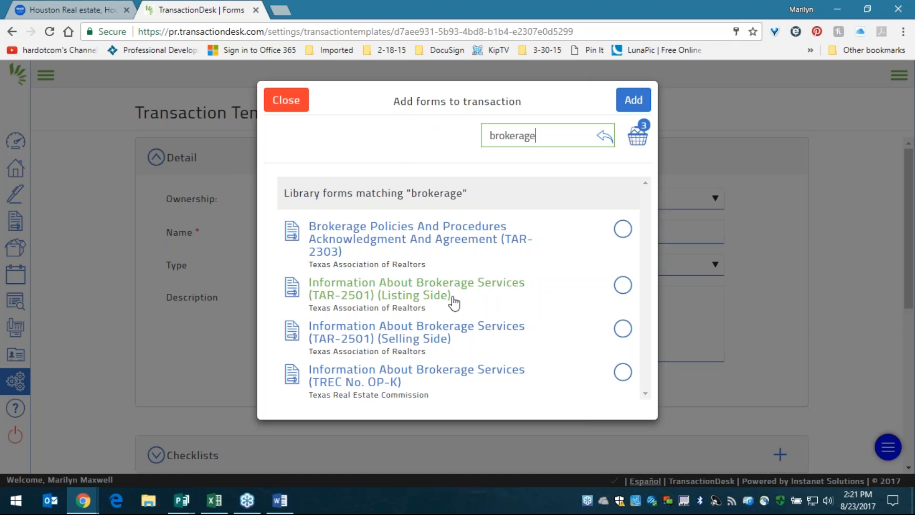
left_click_drag(463, 301, 366, 298)
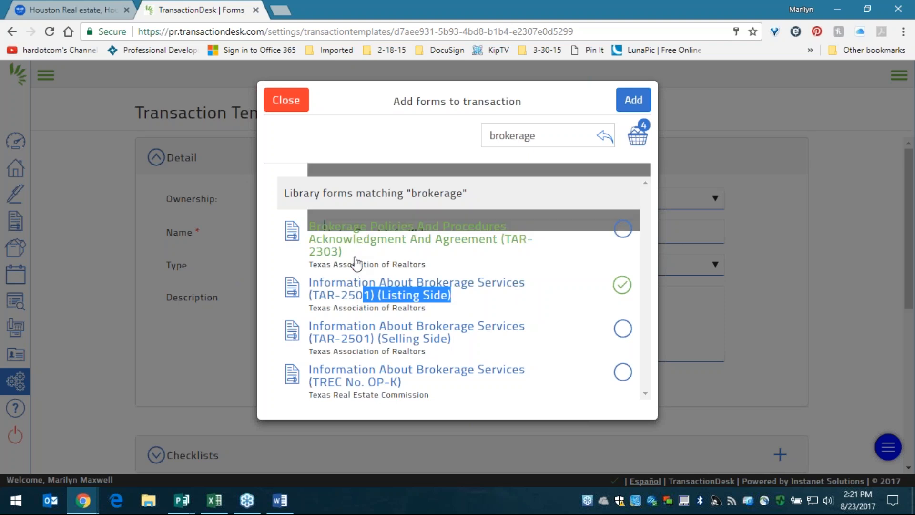
left_click(476, 300)
left_click(478, 301)
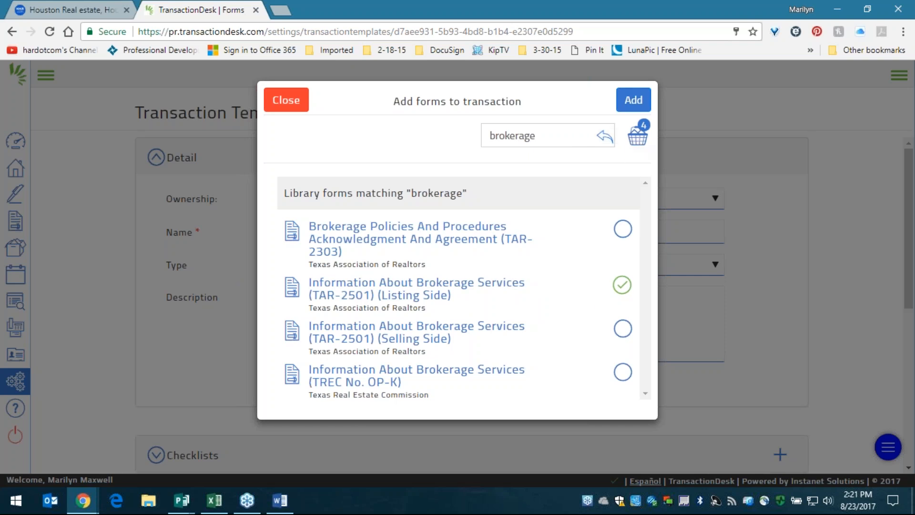
left_click(631, 144)
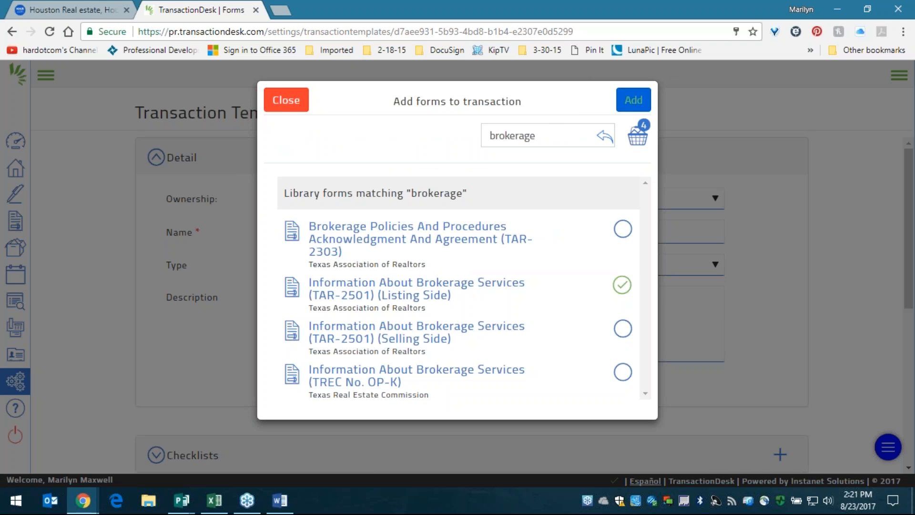
left_click(633, 100)
- Drag Information About Brokerage Services (TAR-2501) (Listing Side) to the top of the template's Forms list
scroll(591, 210, "down", 3)
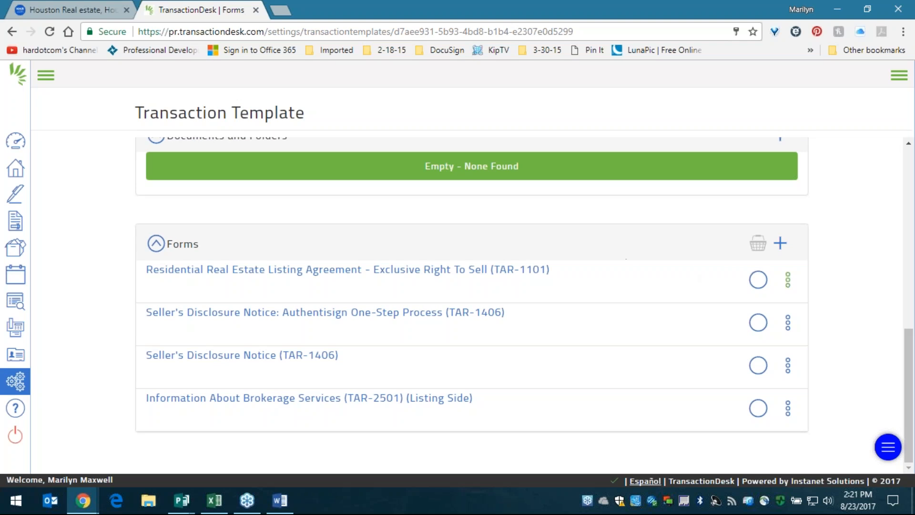
left_click(789, 285)
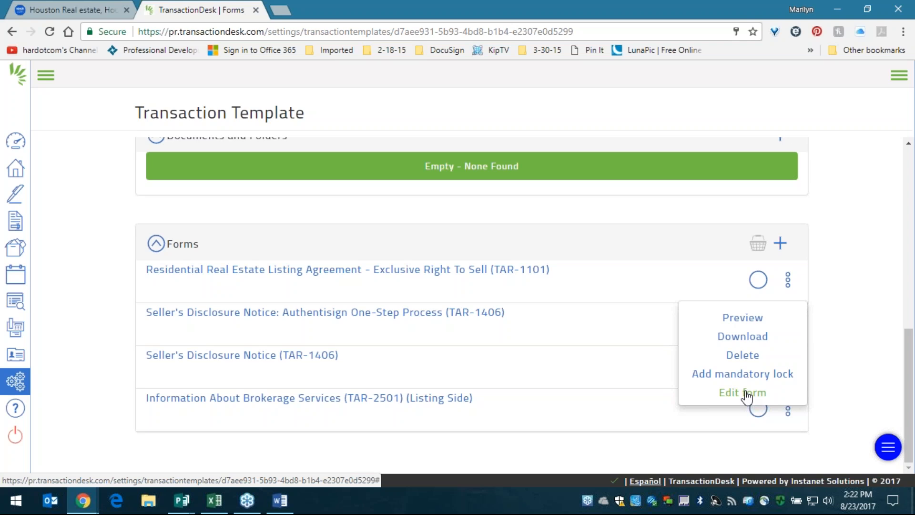
left_click(674, 208)
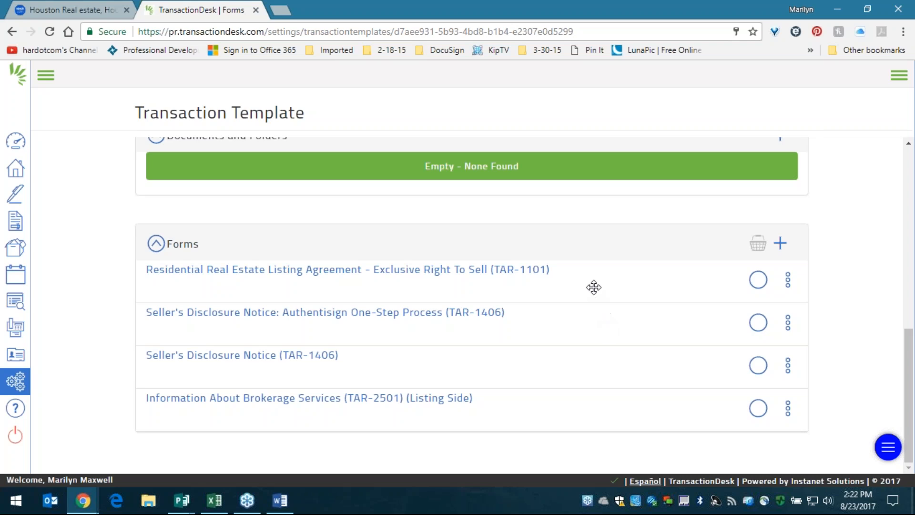
left_click_drag(582, 328, 566, 349)
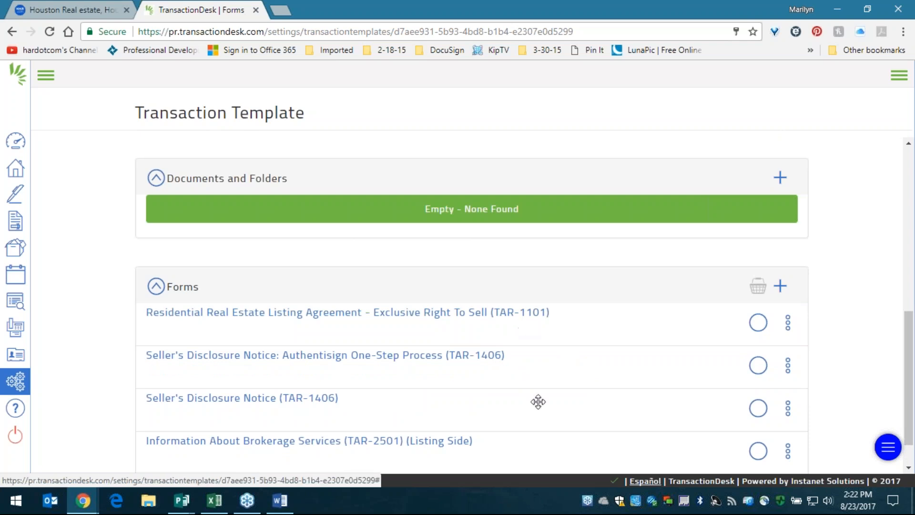
left_click_drag(526, 446, 533, 320)
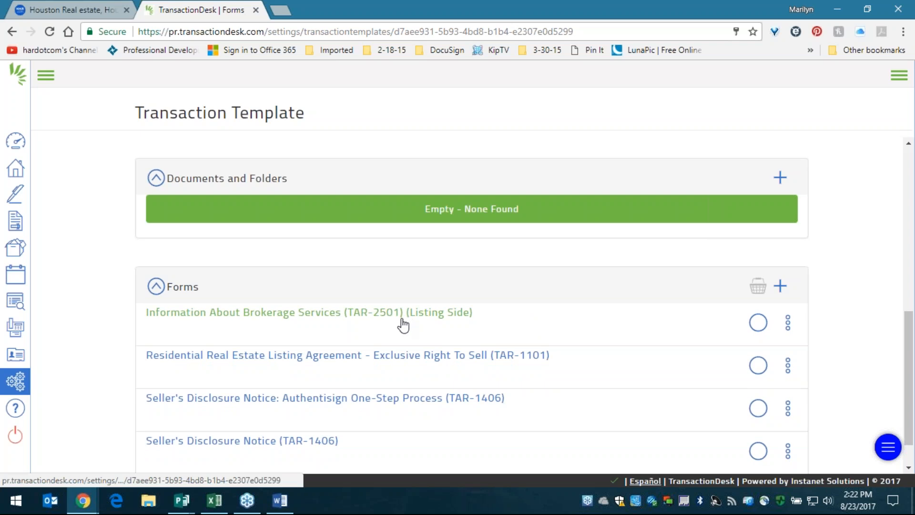
scroll(422, 320, "down", 1)
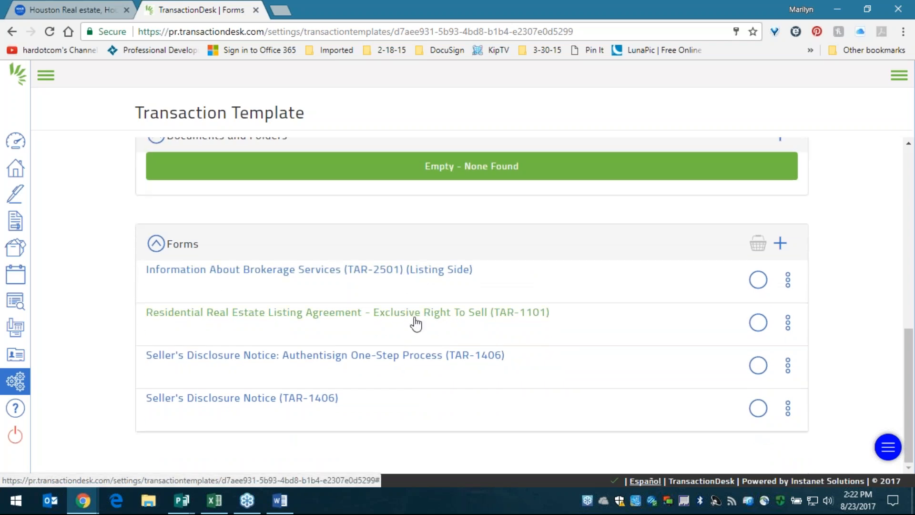
left_click(414, 317)
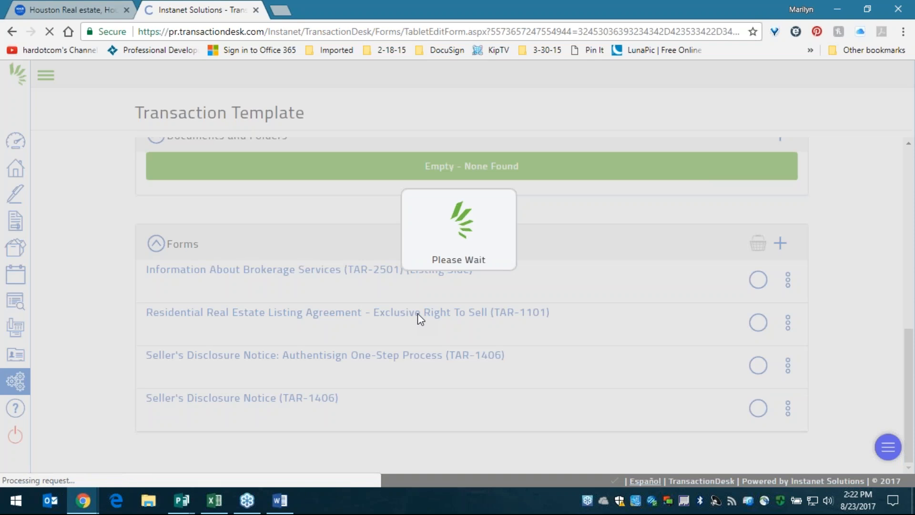
- Enter Fake Broker with the broker's street address, city, state and zip in the Broker block
scroll(417, 314, "down", 4)
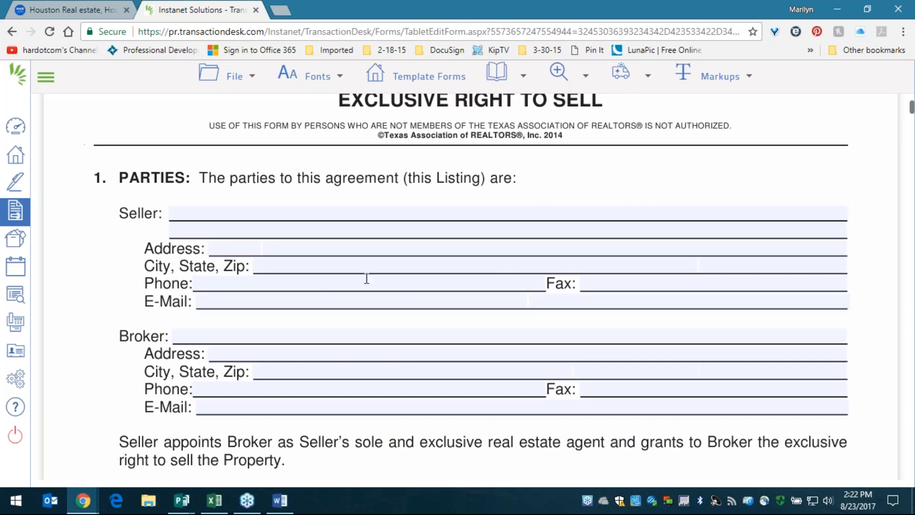
left_click(205, 334)
type("Fake Broker")
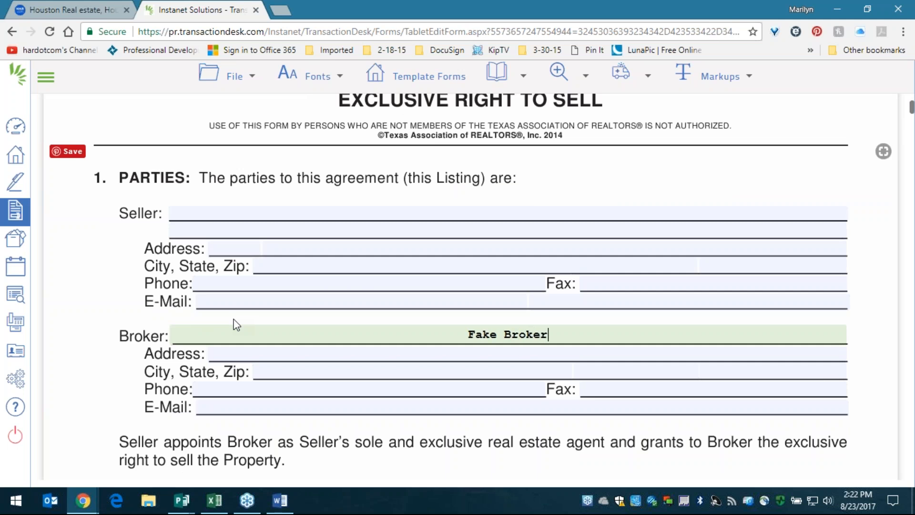
key("Tab")
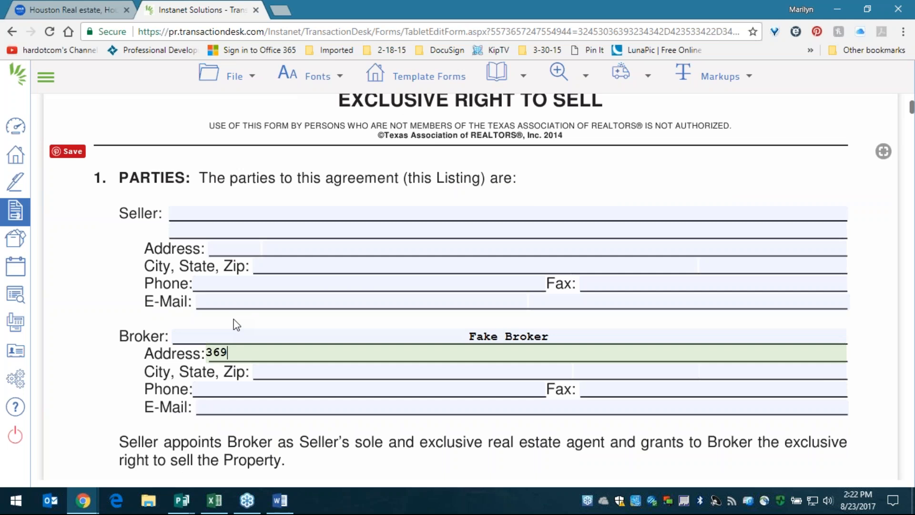
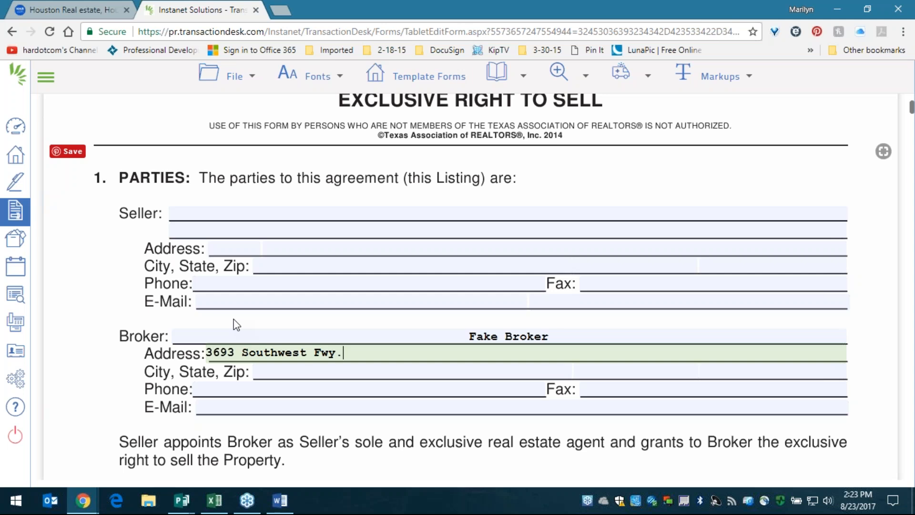
key("Tab")
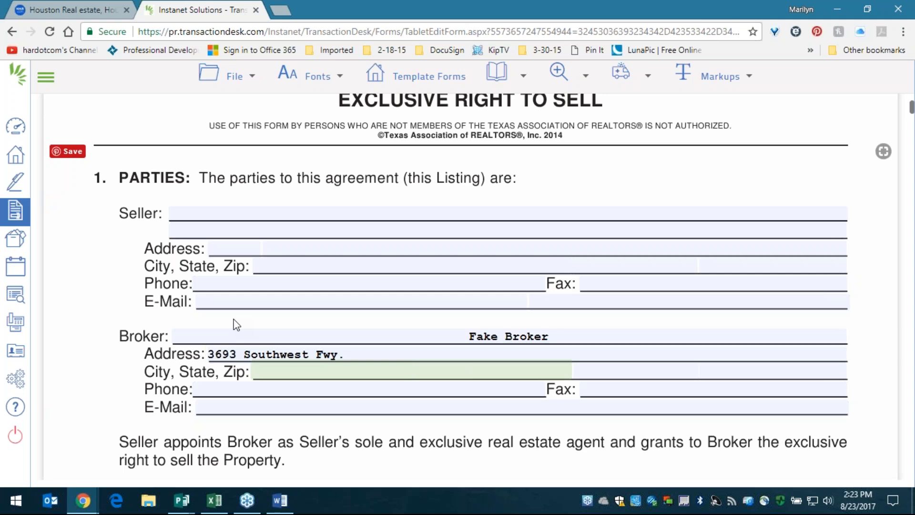
type("Houston")
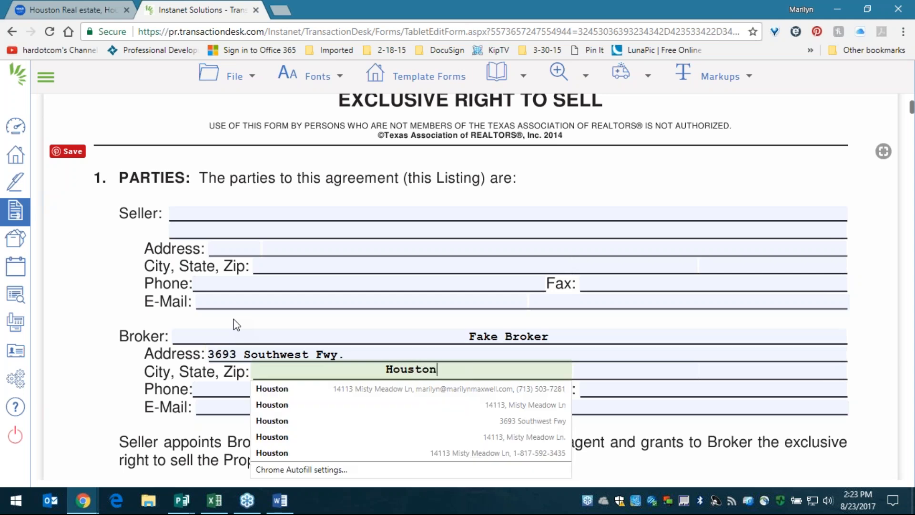
key("Tab")
type("TX")
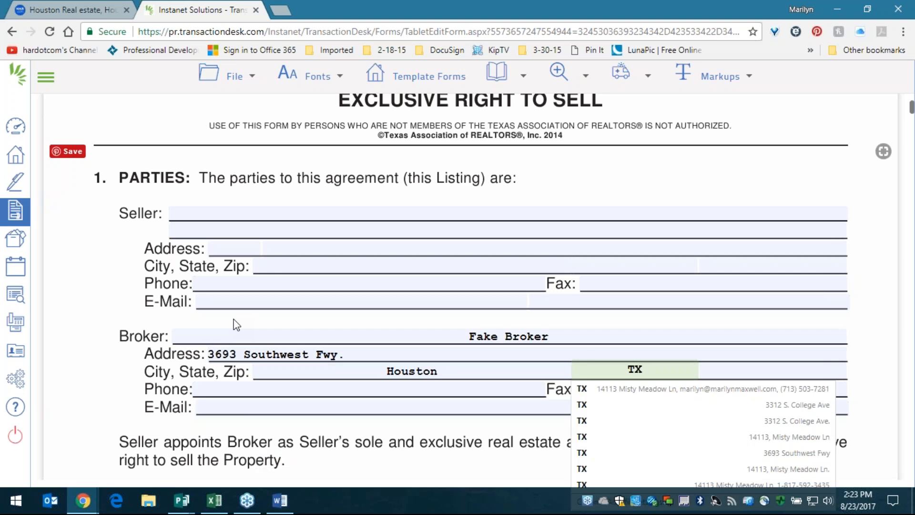
key("Tab")
type("77027")
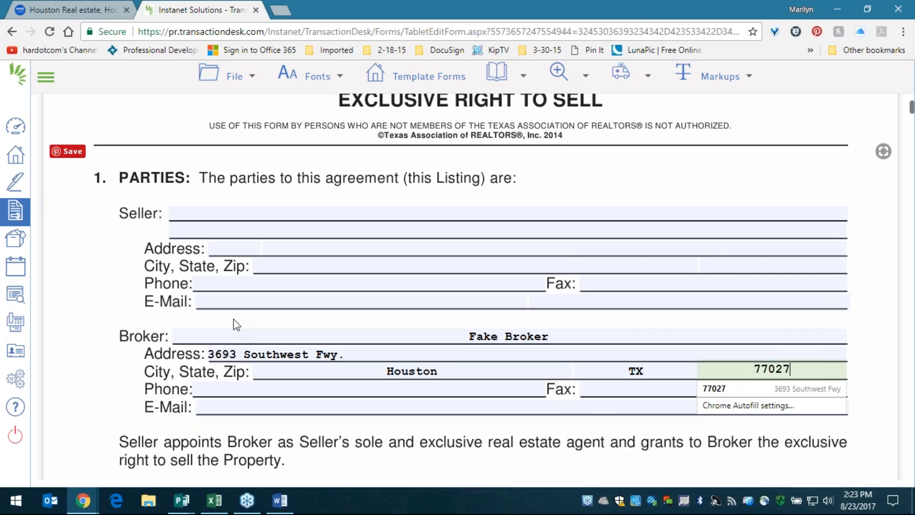
- Fill the broker's phone number and e-mail from the saved autofill suggestion
key("Tab")
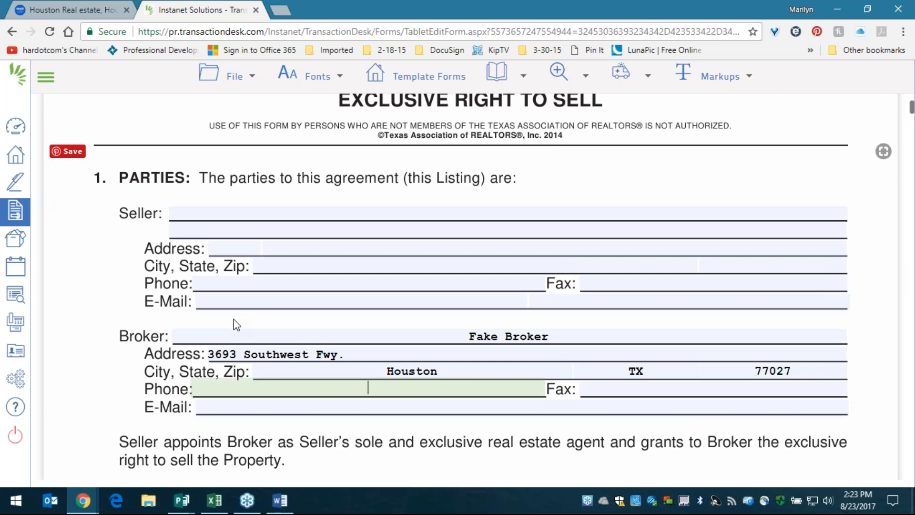
type("713")
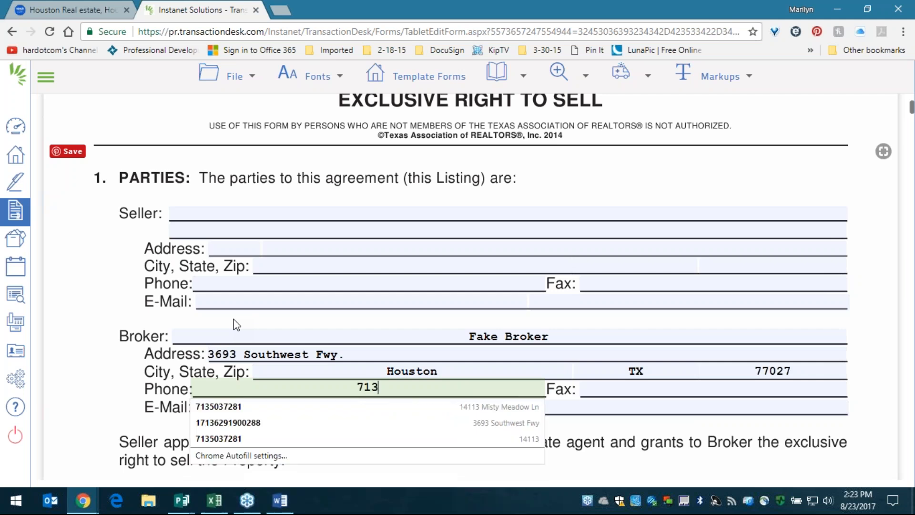
type("62")
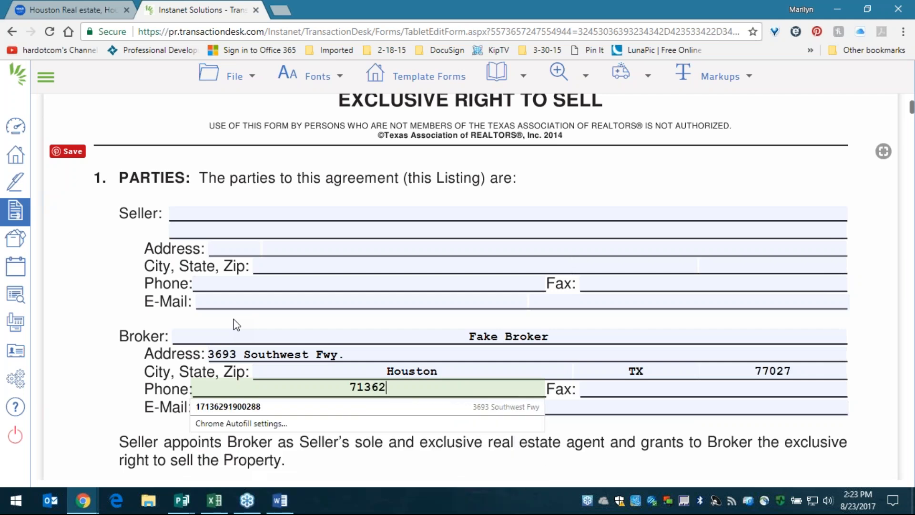
left_click(275, 406)
left_click(428, 387)
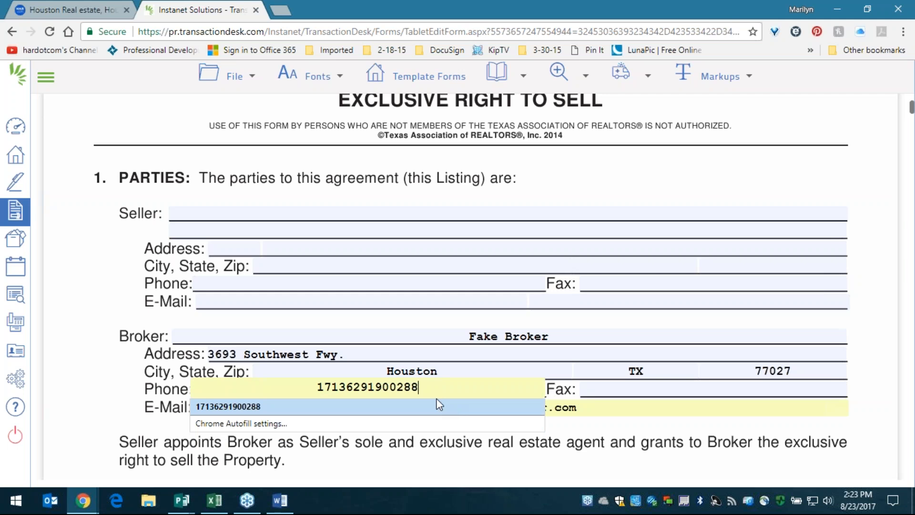
left_click(394, 387)
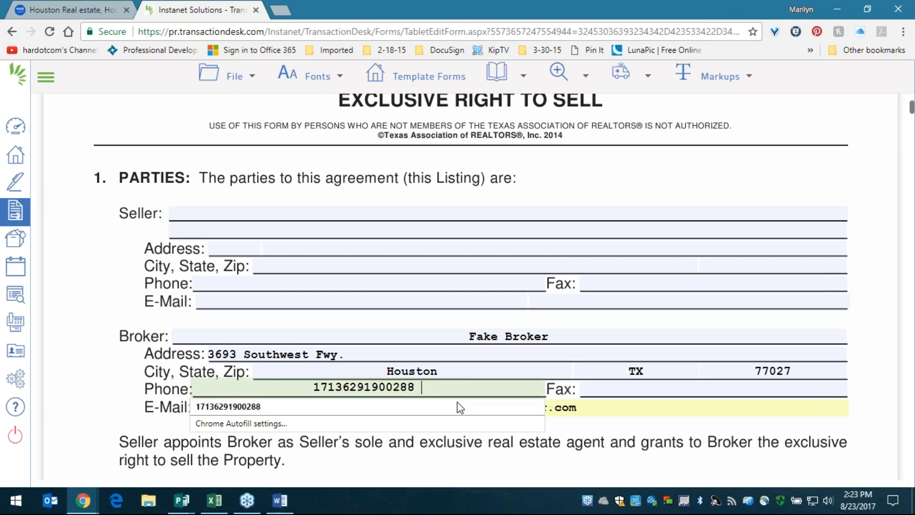
left_click(609, 390)
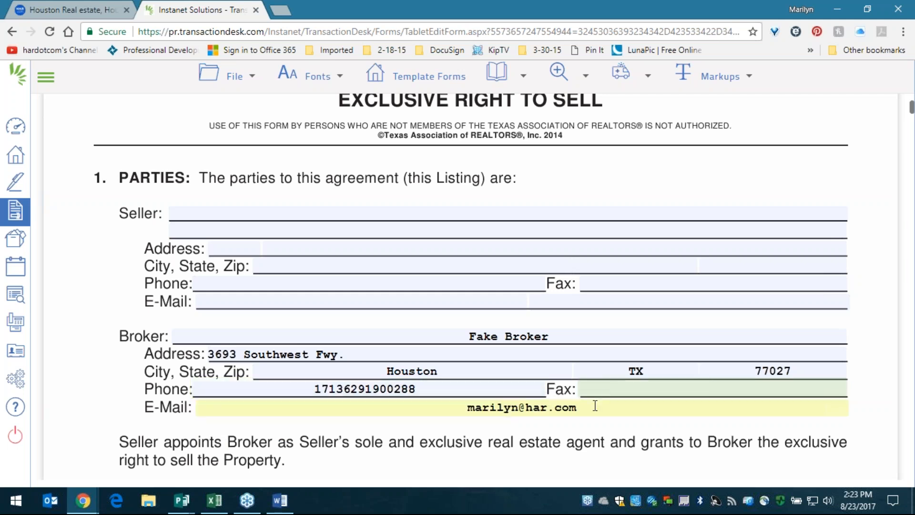
scroll(599, 383, "down", 2)
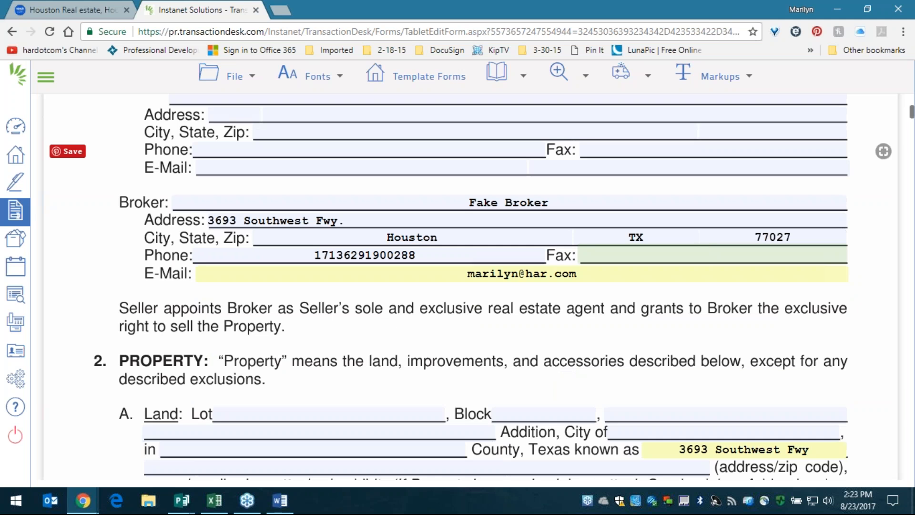
left_click(319, 255)
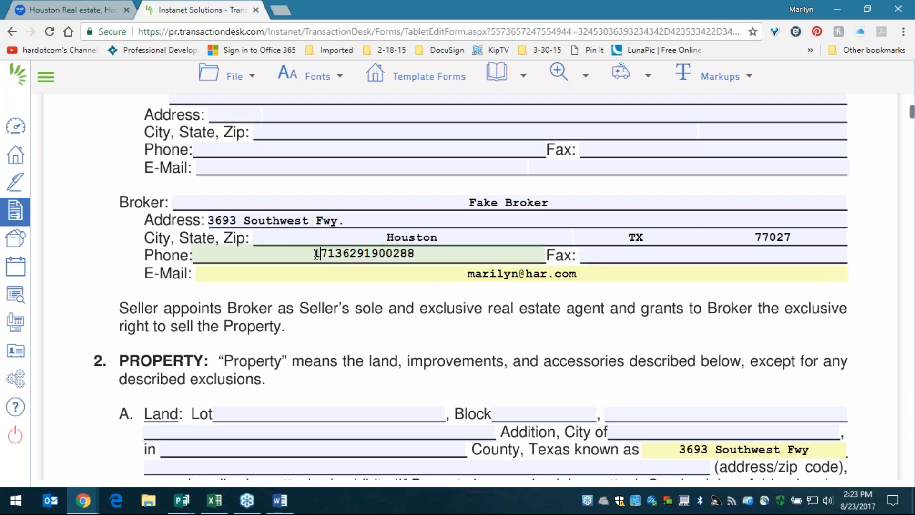
left_click(394, 253)
type("x")
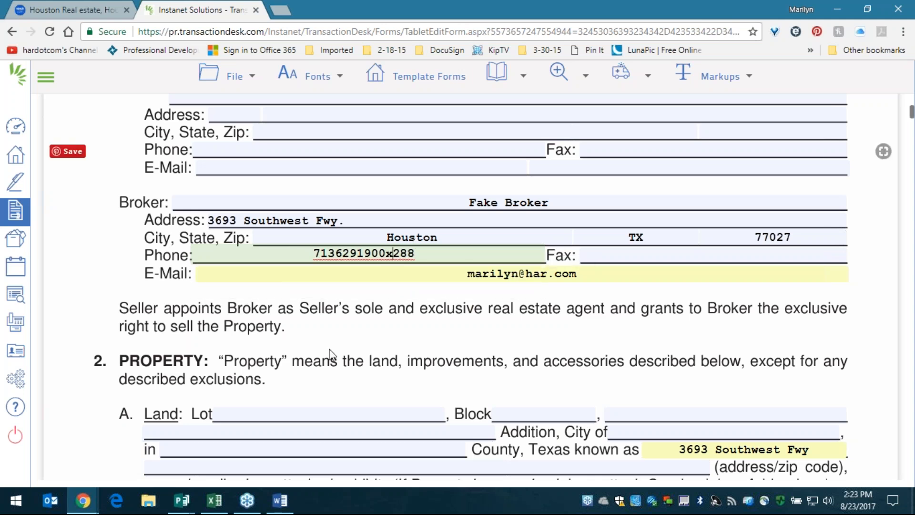
scroll(329, 356, "down", 5)
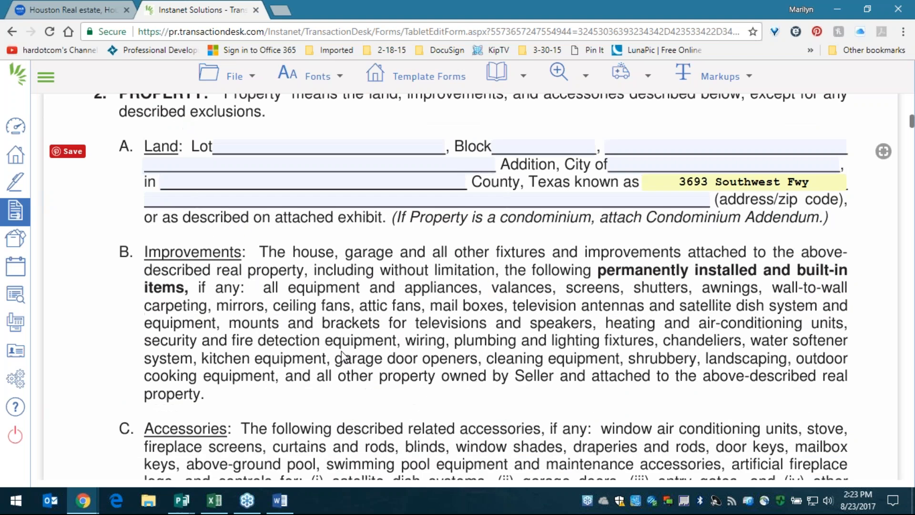
scroll(341, 355, "down", 9)
scroll(471, 286, "down", 5)
scroll(347, 355, "down", 18)
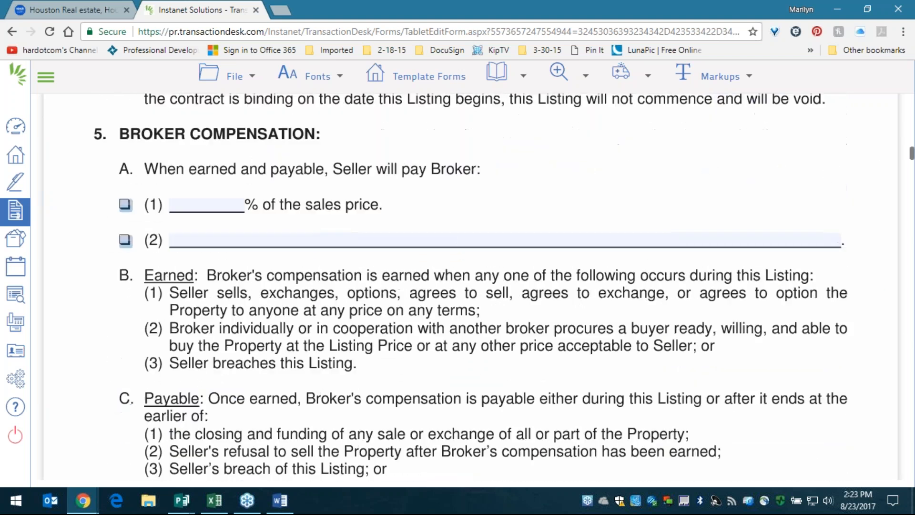
scroll(348, 355, "down", 17)
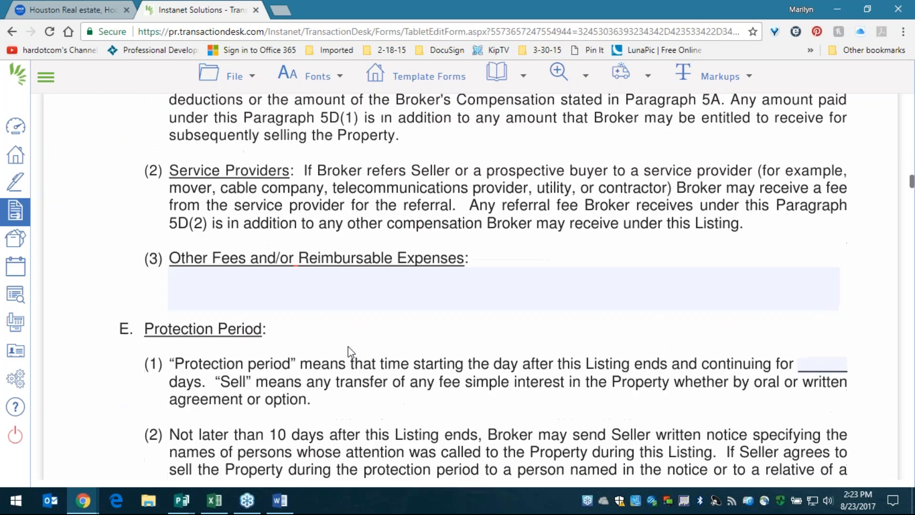
scroll(365, 339, "down", 19)
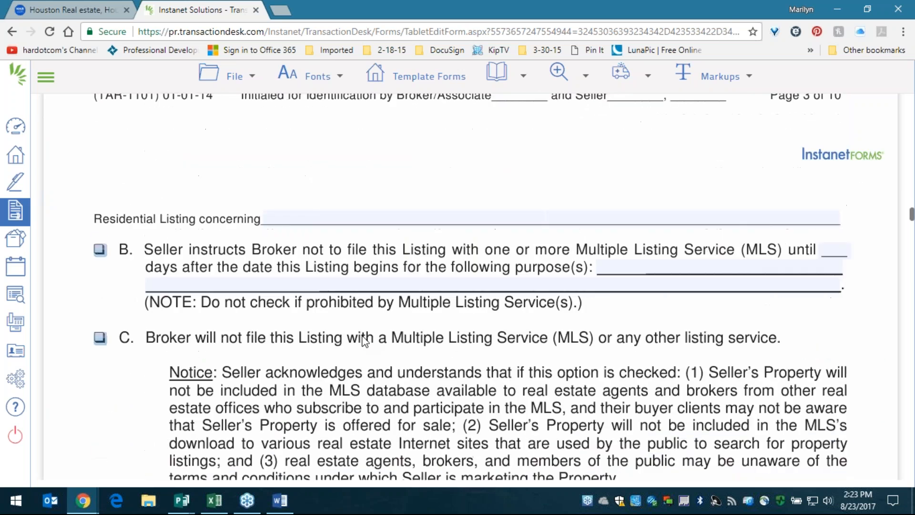
scroll(365, 341, "down", 20)
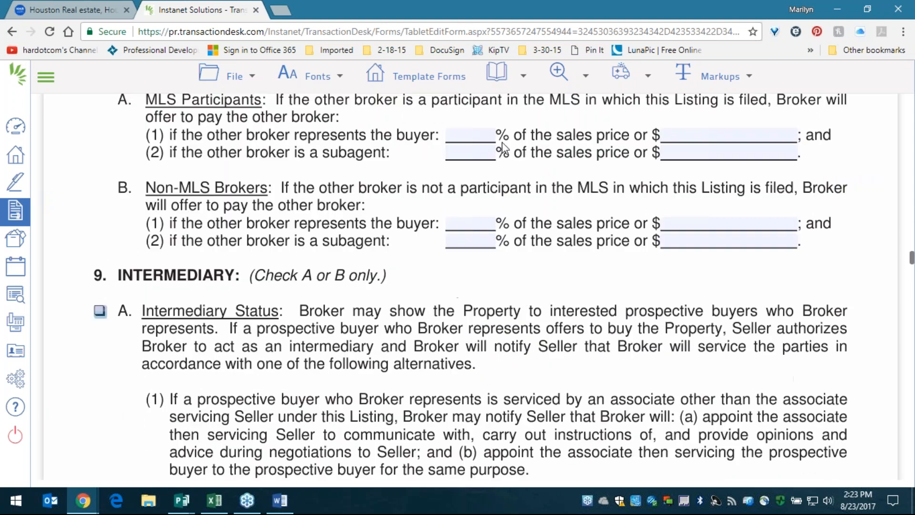
scroll(476, 138, "down", 17)
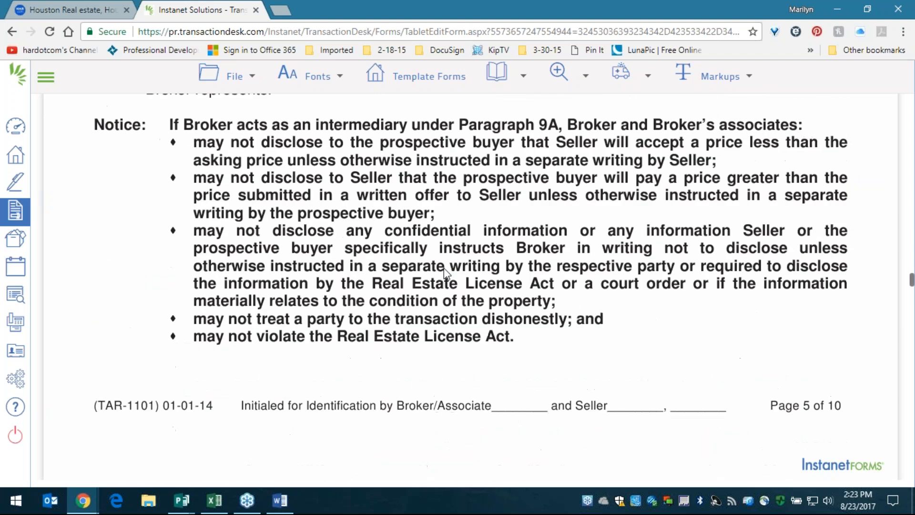
scroll(438, 300, "down", 13)
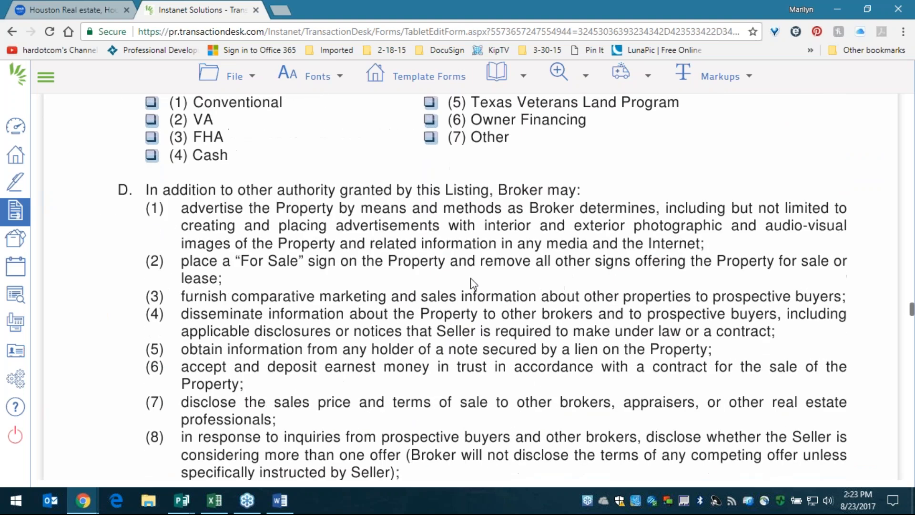
- On page 10, enter Fake Broker as the broker's printed name plus the broker's license number
left_click(497, 74)
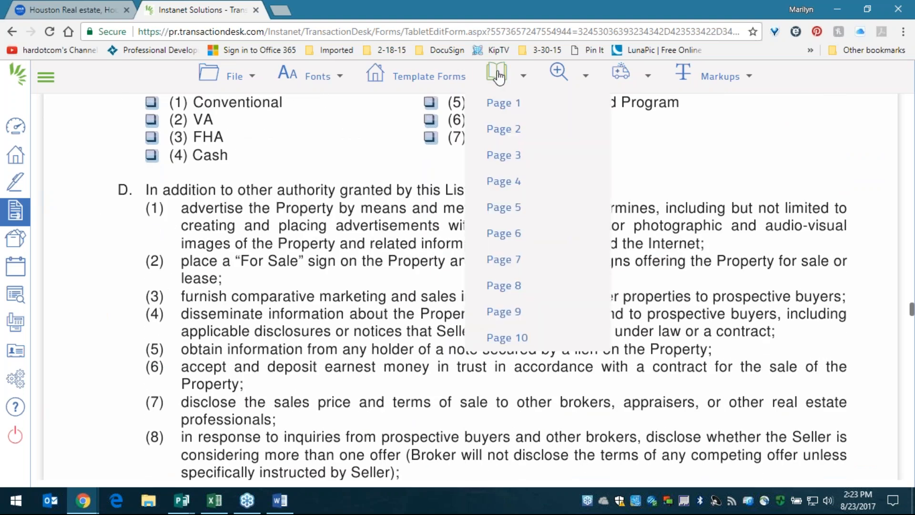
left_click(508, 339)
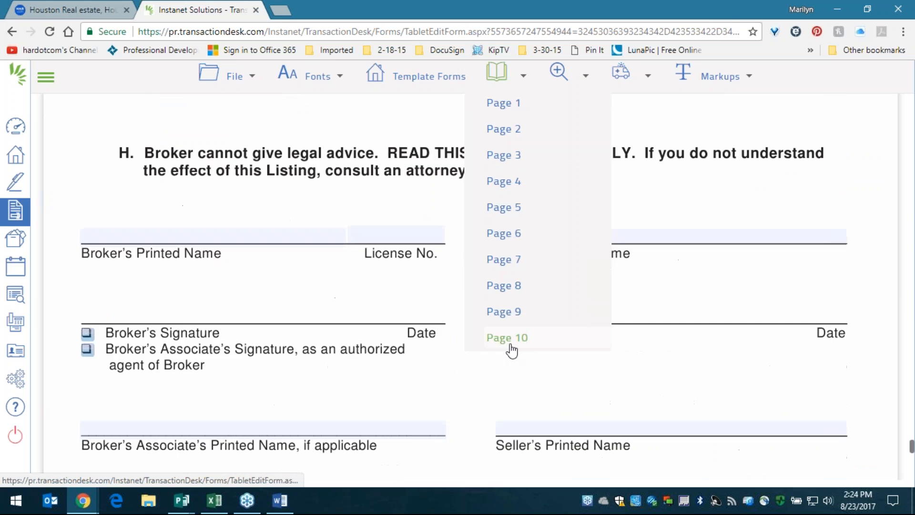
left_click(175, 229)
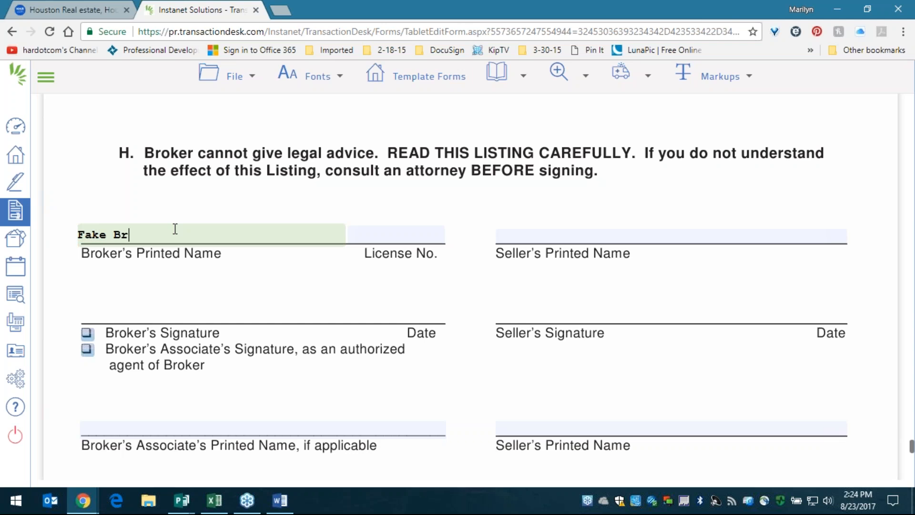
key("Tab")
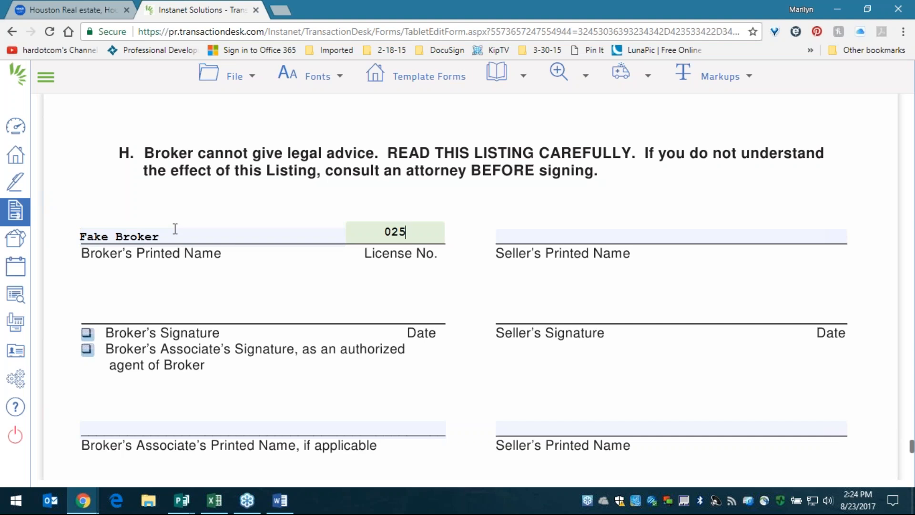
- Type the associate's printed name into the signature block
left_click(225, 432)
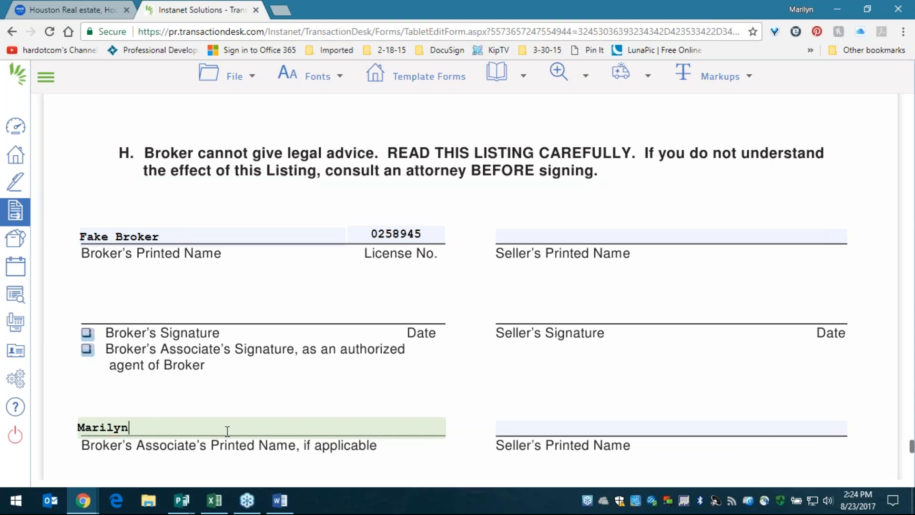
scroll(374, 361, "down", 4)
scroll(376, 362, "up", 8)
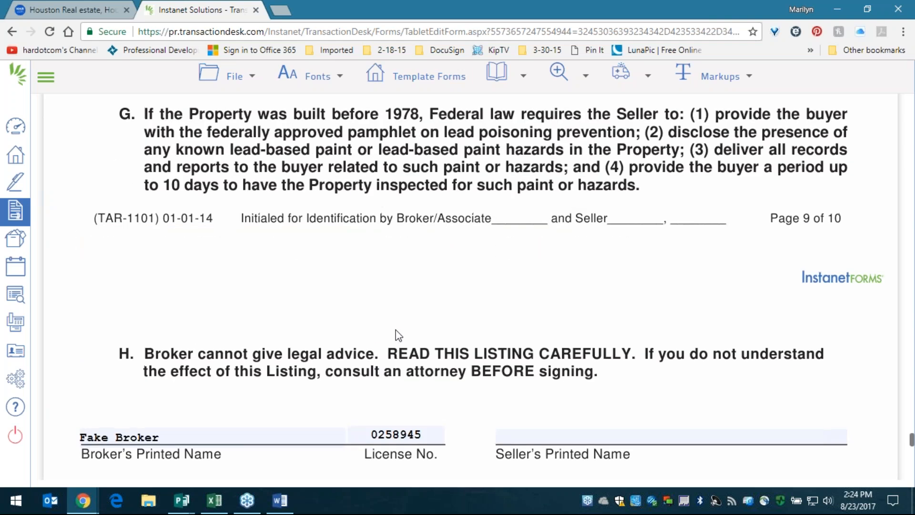
- Save the listing agreement with File > Save, then exit the form via File > Exit
left_click(243, 77)
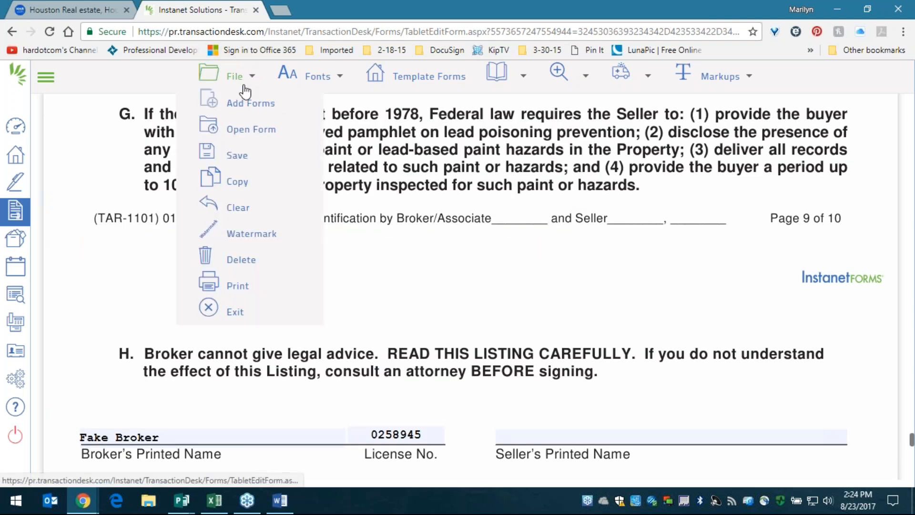
mouse_move(237, 160)
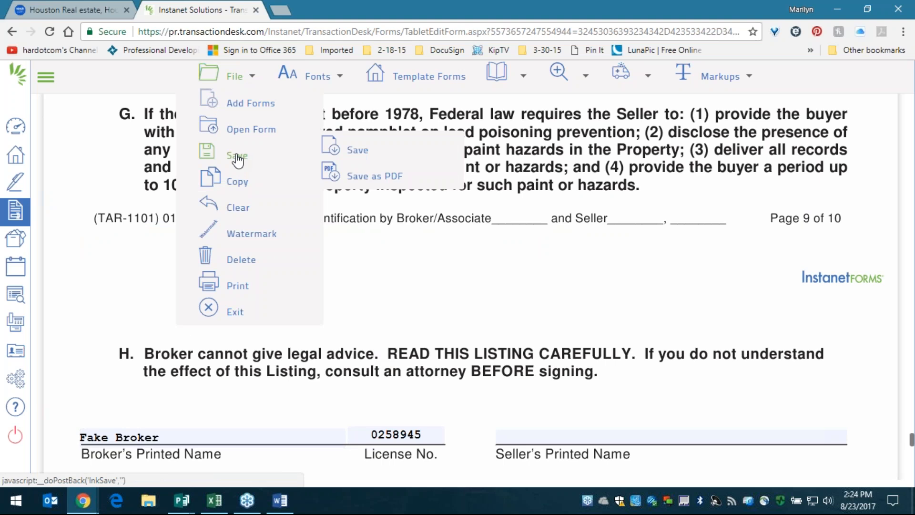
left_click(376, 161)
left_click(219, 74)
left_click(232, 313)
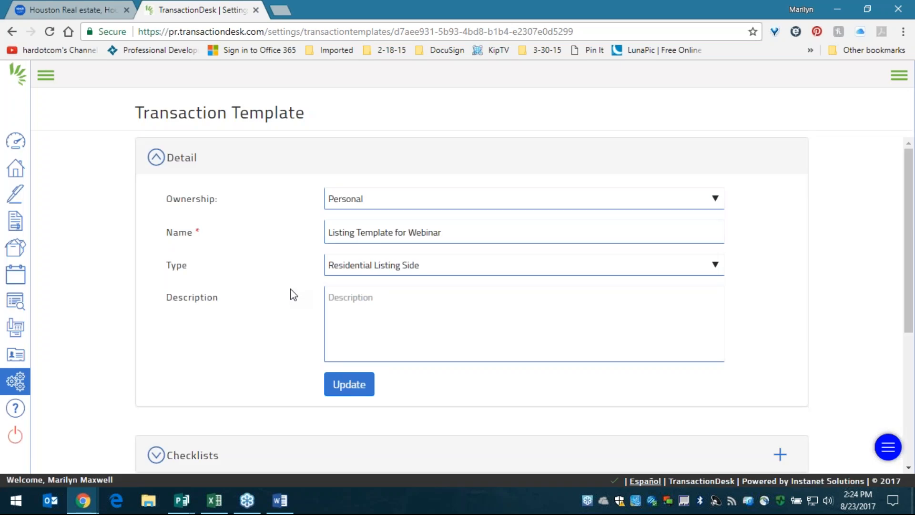
- Expand the template's forms list to review the four added forms, then collapse it
scroll(291, 294, "down", 5)
left_click(313, 411)
scroll(327, 370, "down", 3)
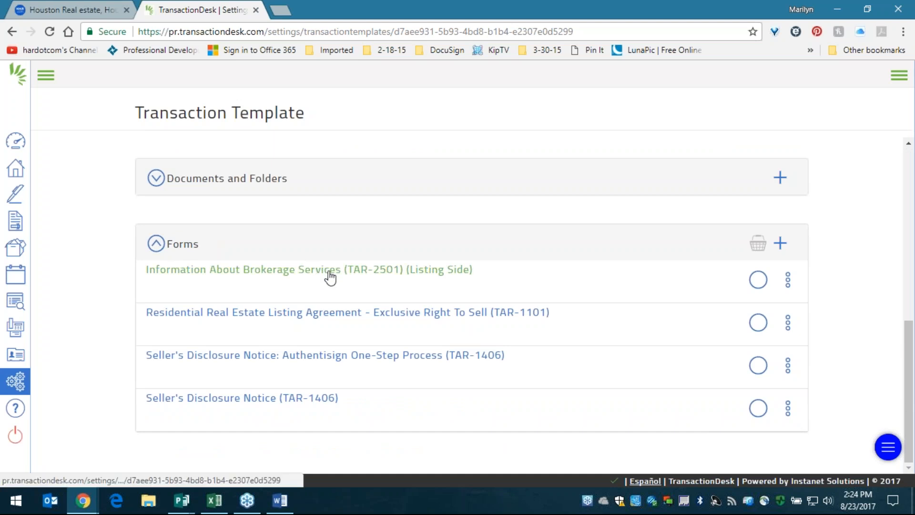
scroll(441, 361, "up", 5)
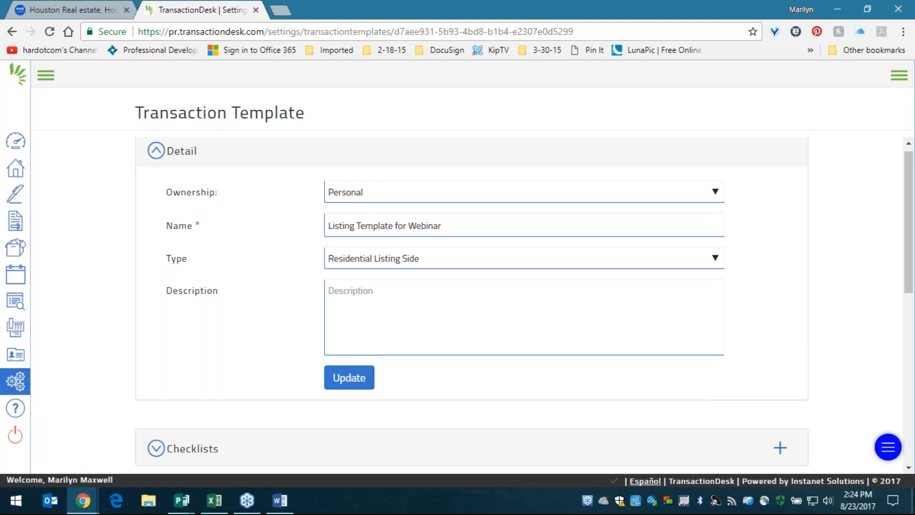
scroll(458, 410, "down", 8)
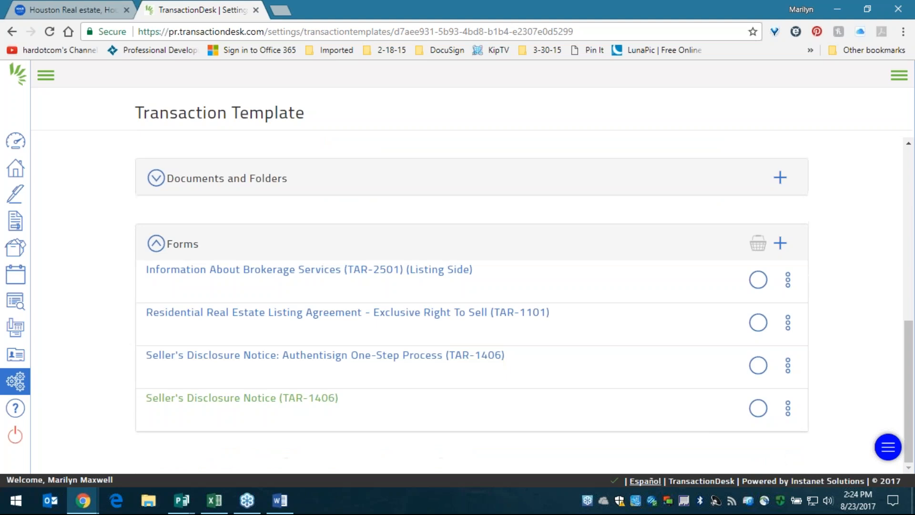
left_click(173, 248)
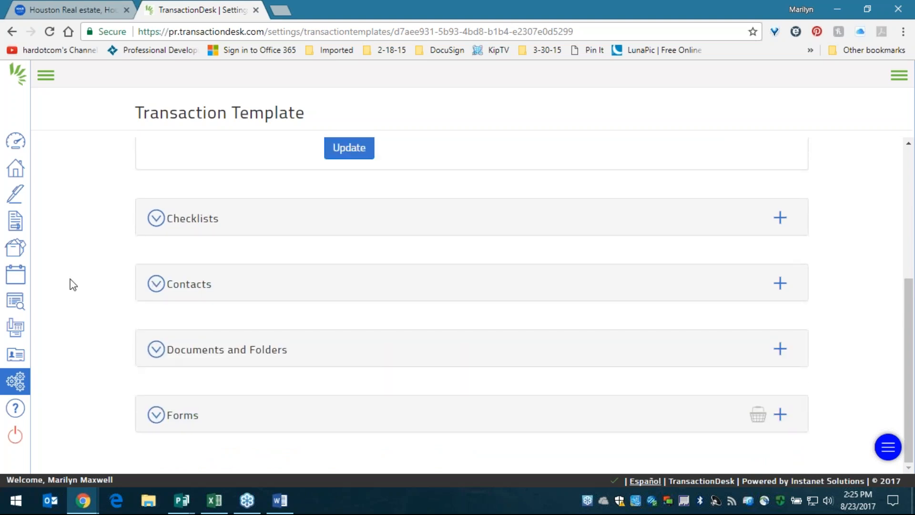
scroll(71, 281, "up", 5)
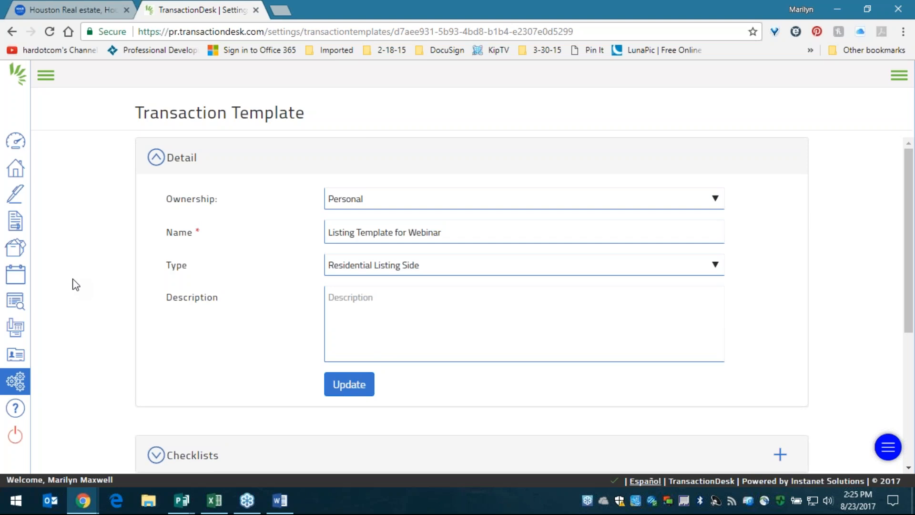
- Collapse the Listing Template for Webinar details and go to Setup Options
triple_click(477, 234)
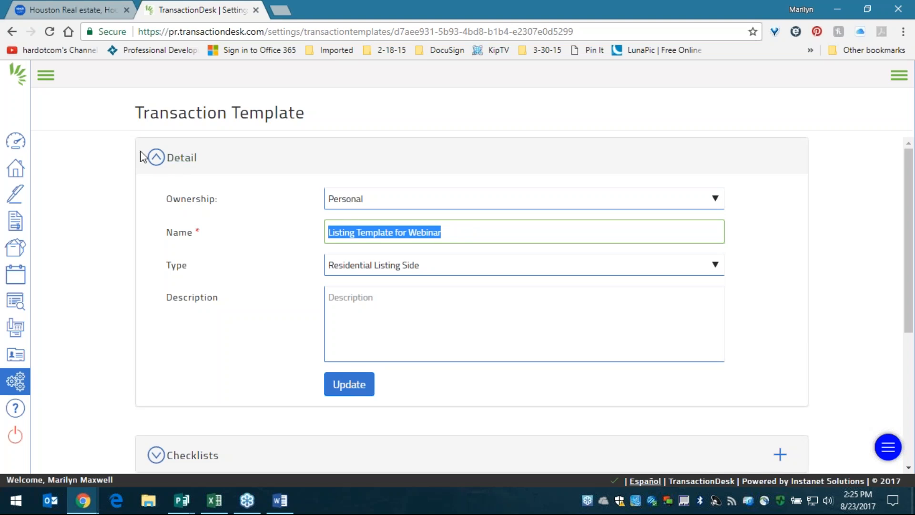
left_click(156, 158)
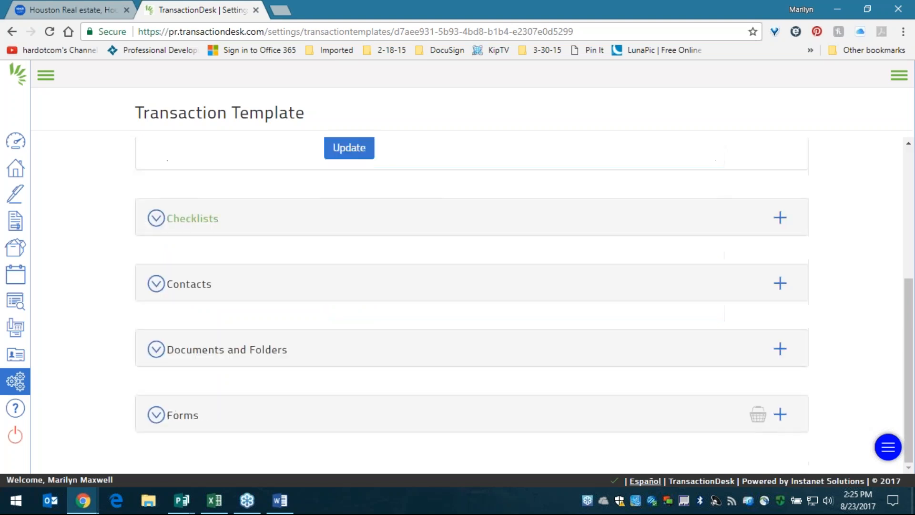
scroll(143, 212, "up", 5)
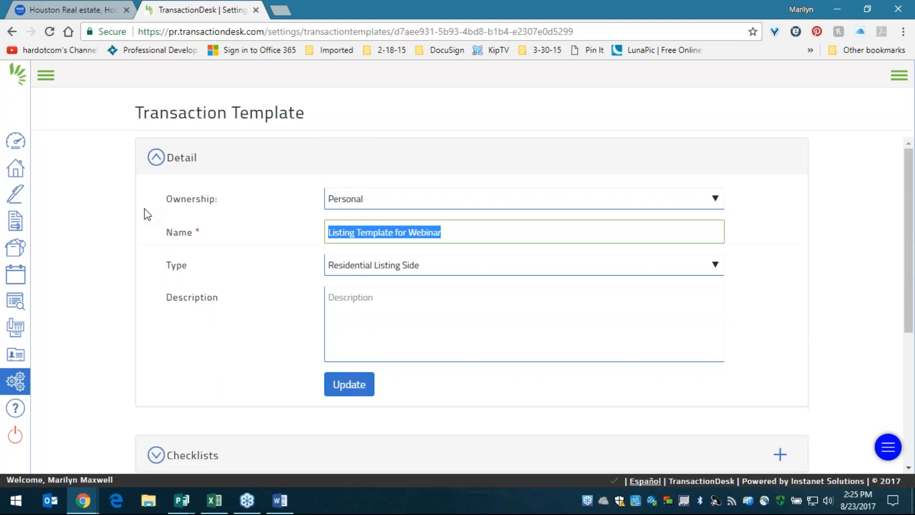
left_click(15, 381)
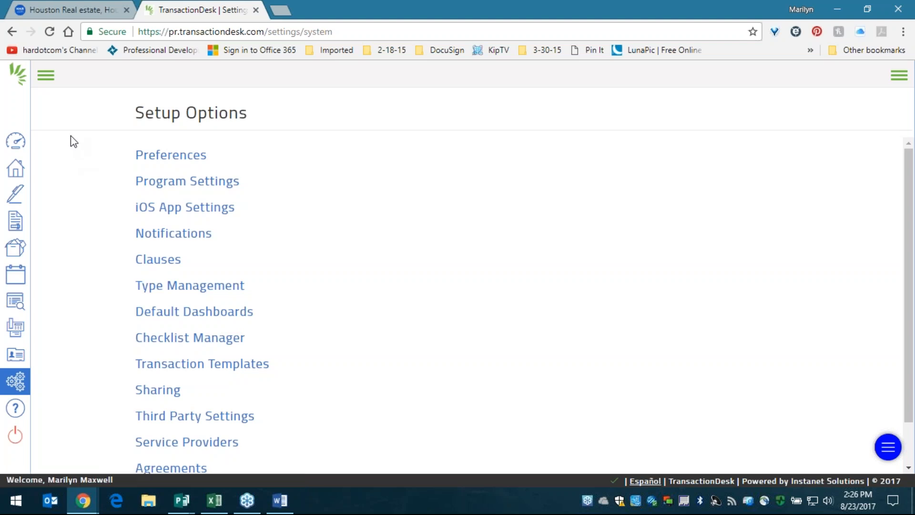
- Go through the agent Dashboard to the Transactions list showing the four existing transactions
double_click(47, 79)
left_click(14, 143)
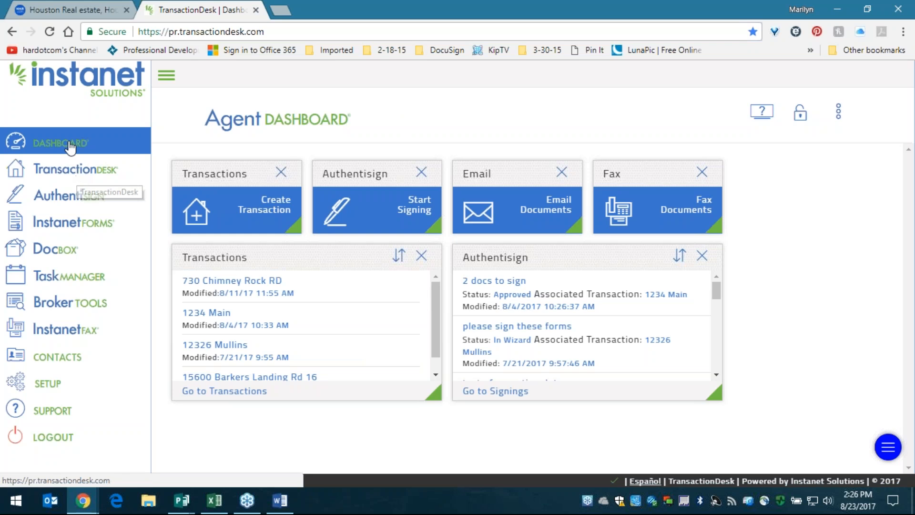
mouse_move(235, 177)
left_mouse_down()
mouse_move(239, 213)
mouse_move(236, 154)
mouse_move(233, 201)
mouse_move(231, 170)
left_mouse_up()
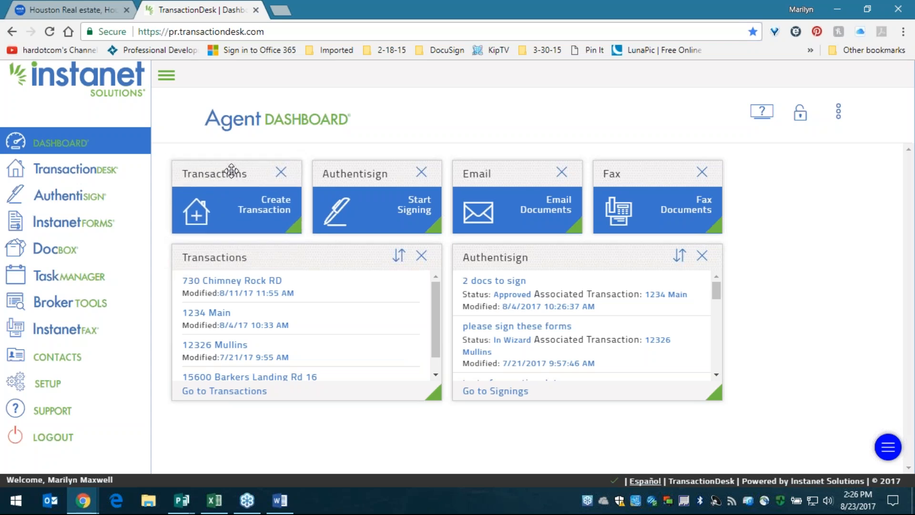
left_click(58, 170)
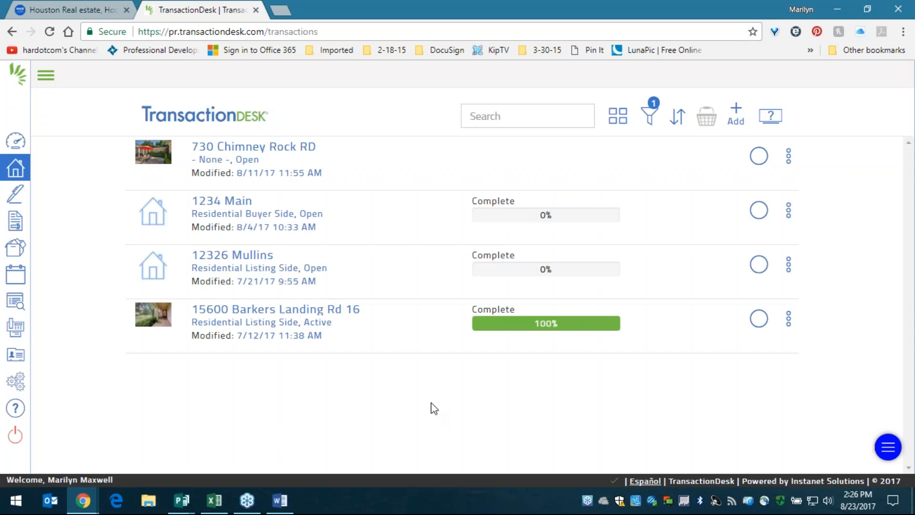
- Start a new transaction and name it 'sample for webinar' from the name suggestion
left_click(737, 113)
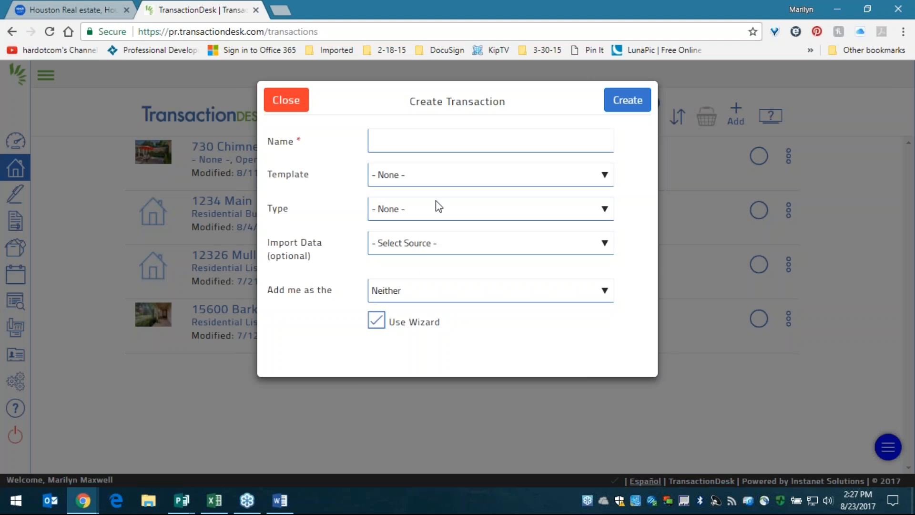
left_click(412, 135)
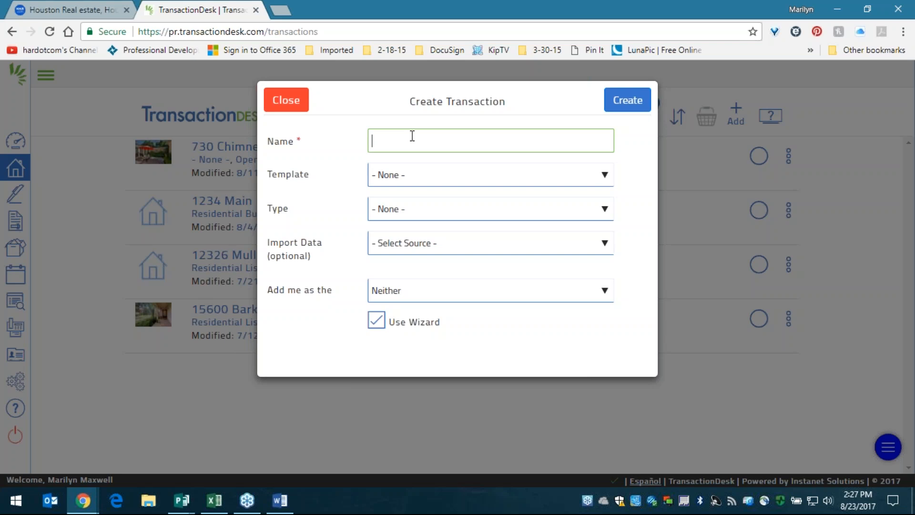
type("Sample")
key("Down")
left_click(439, 162)
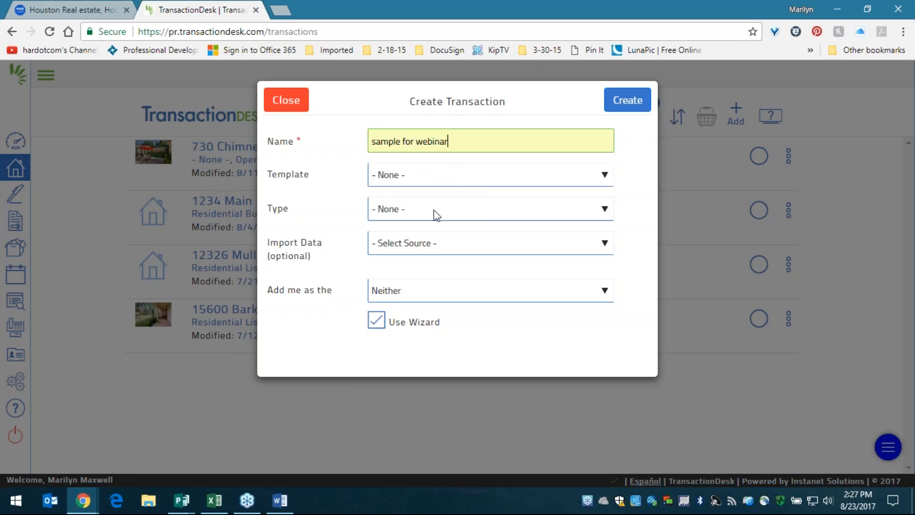
left_click(408, 182)
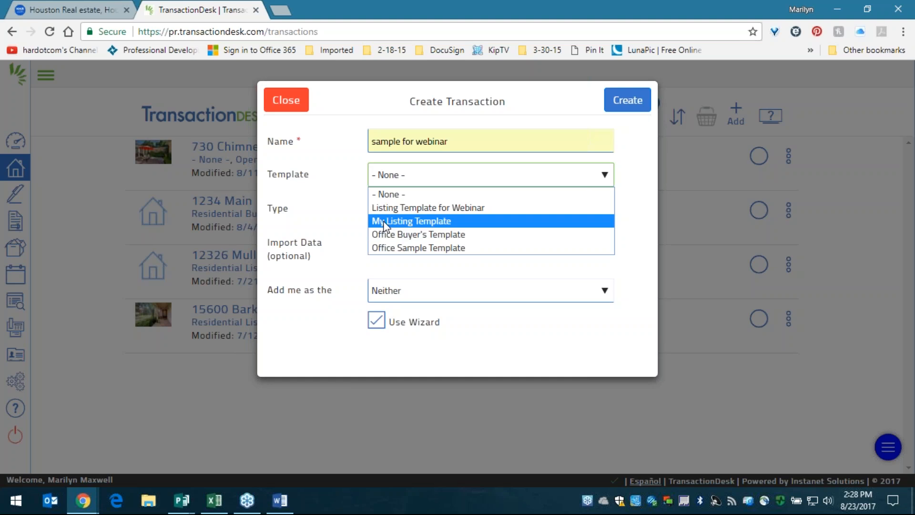
- Choose Listing Template for Webinar and set Import Data to Realist (HAR MLS)
left_click(377, 210)
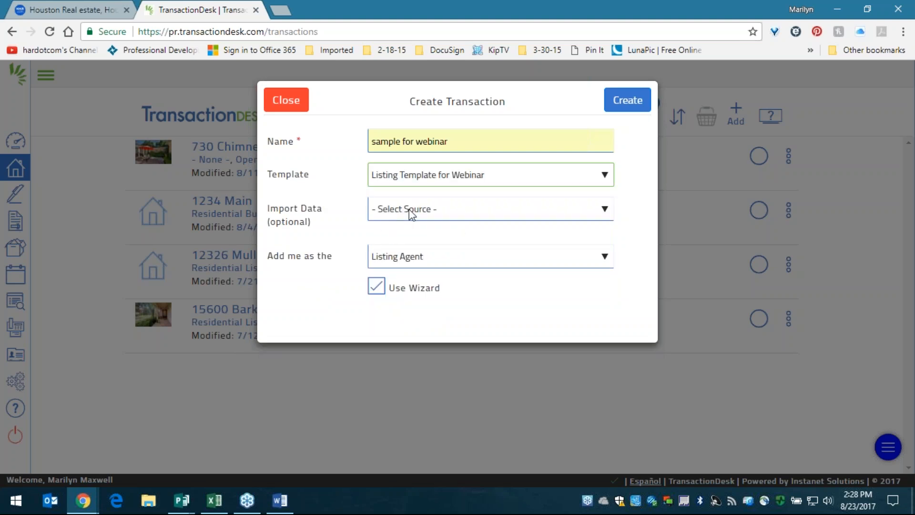
left_click_drag(265, 212, 327, 235)
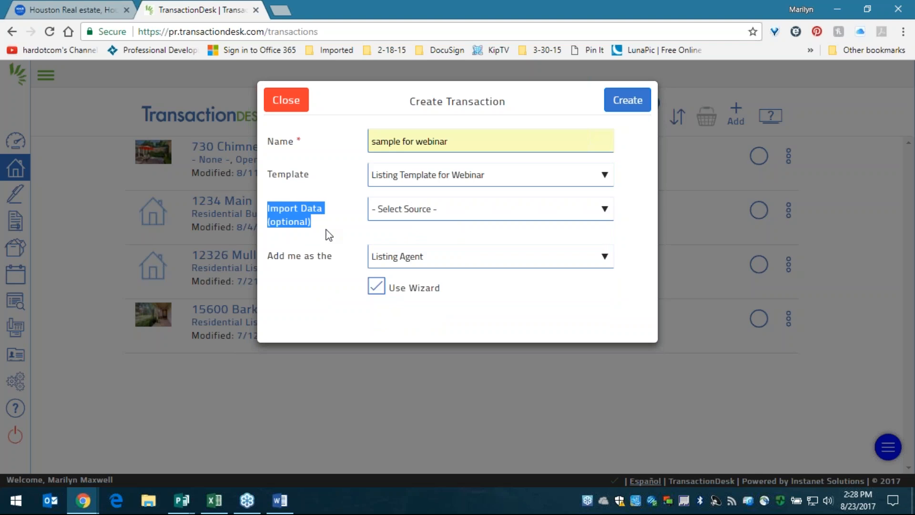
left_click(418, 217)
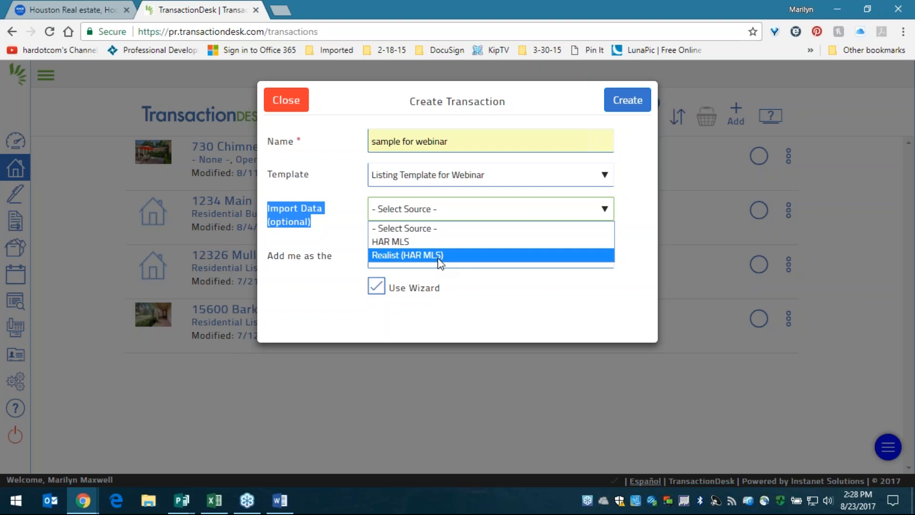
left_click(396, 242)
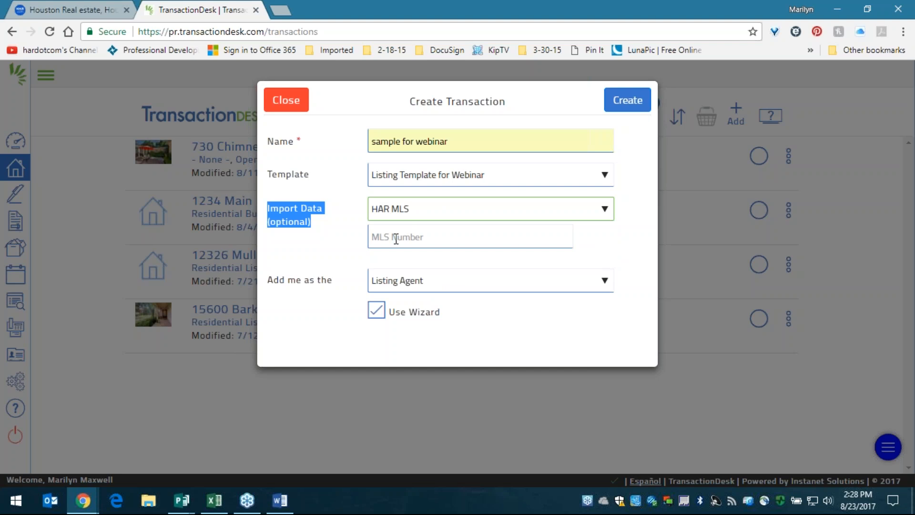
left_click(409, 215)
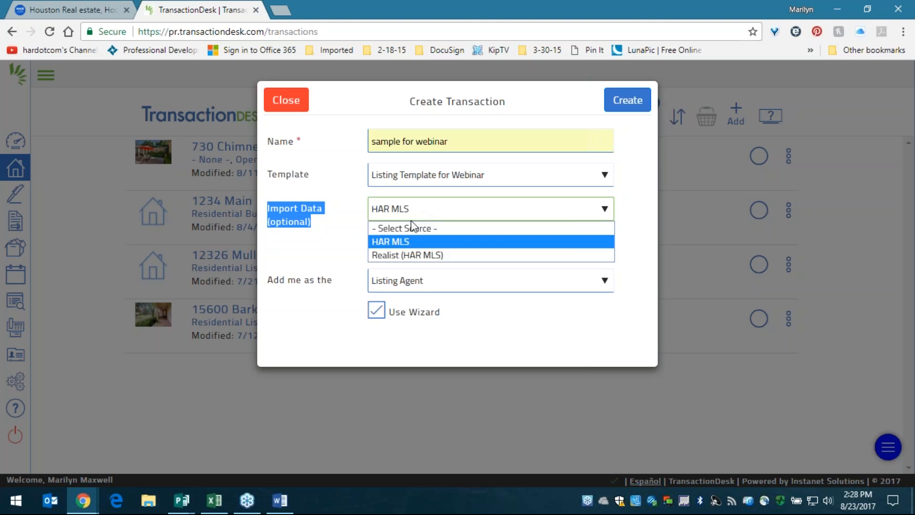
left_click(413, 254)
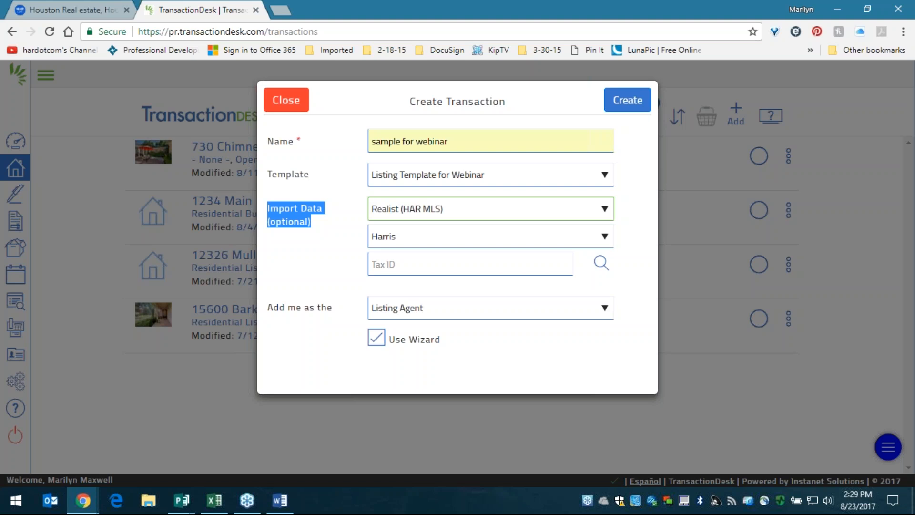
- Keep the import county set to Harris
left_click(446, 239)
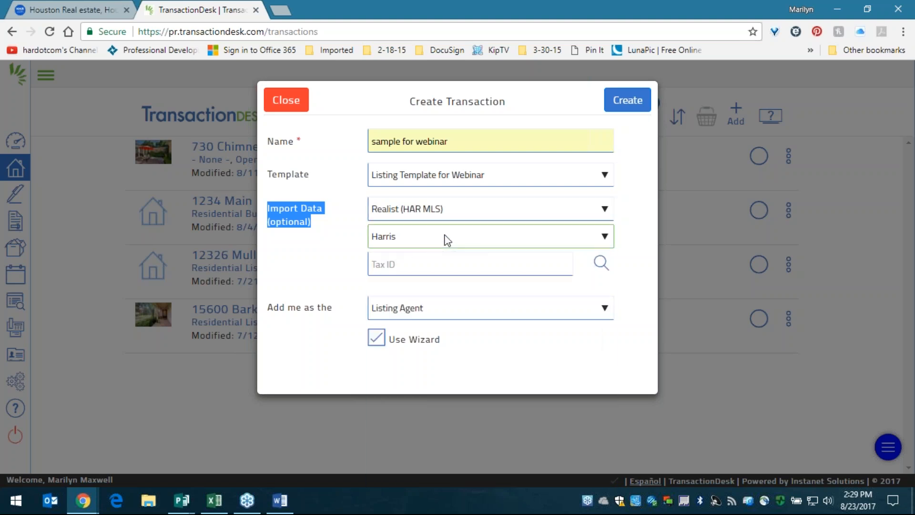
left_click(446, 239)
left_click(303, 222)
left_click(415, 241)
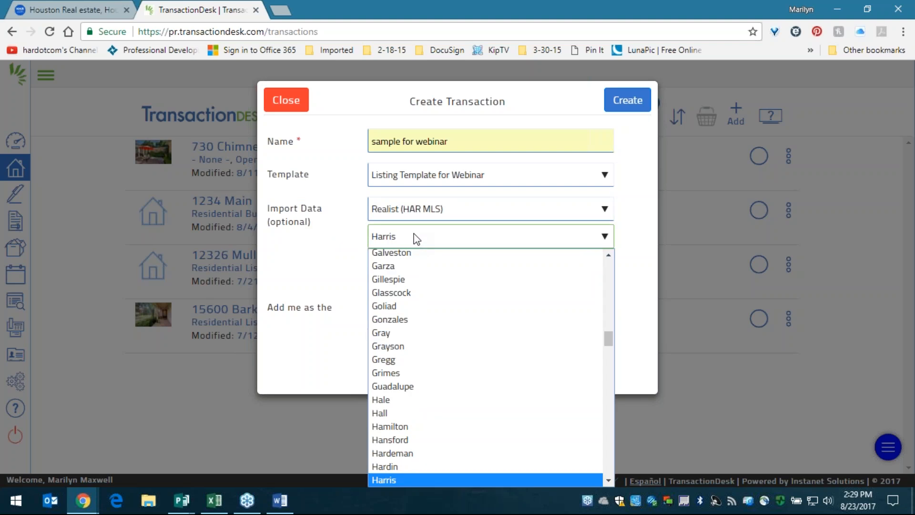
left_click(416, 237)
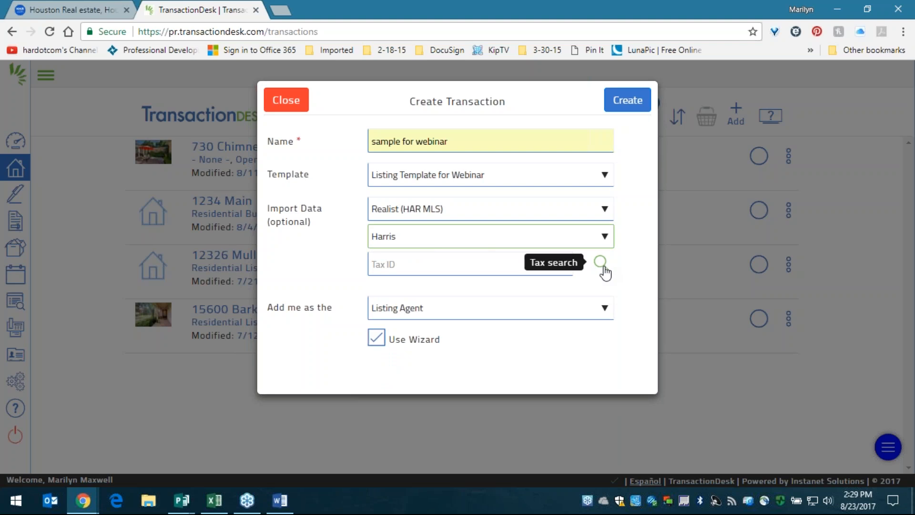
- Open the Tax ID record search and set its county to Fort Bend
left_click(600, 241)
left_click(599, 241)
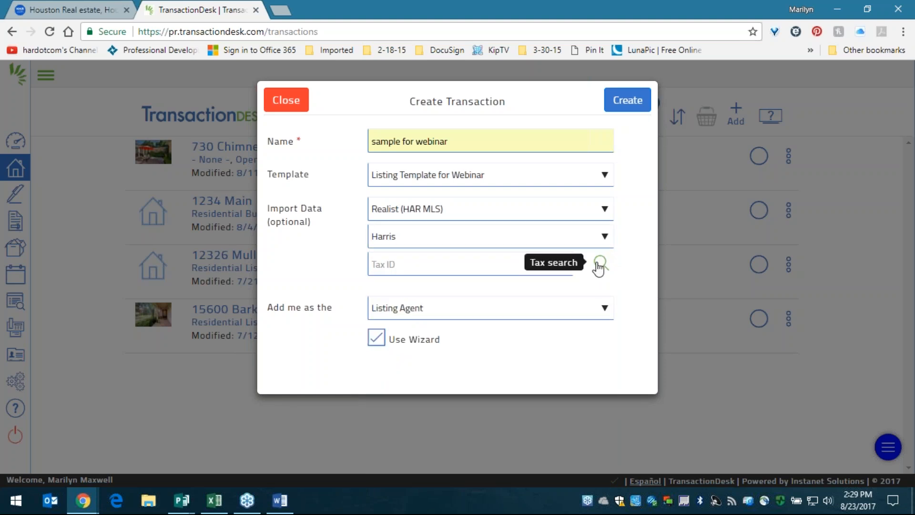
left_click(600, 263)
left_click(498, 191)
left_click(495, 187)
left_click(495, 187)
scroll(494, 271, "down", 5)
scroll(493, 272, "up", 5)
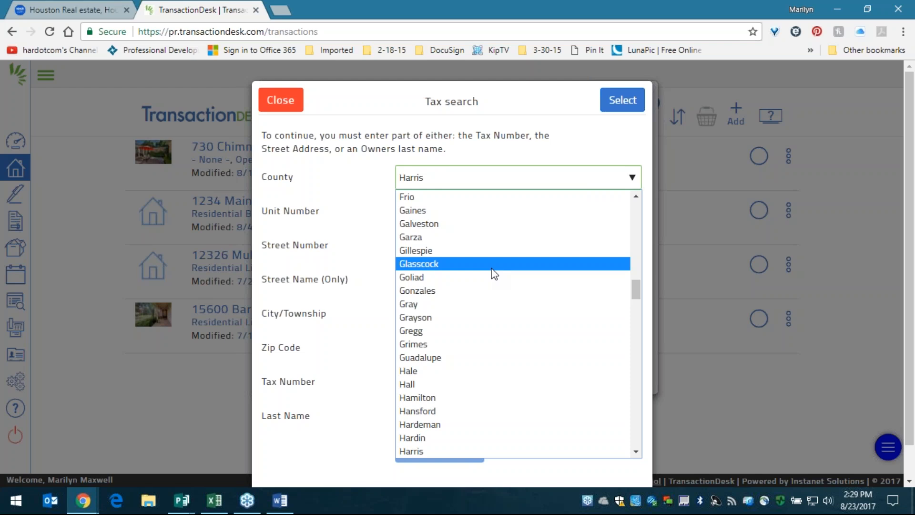
scroll(494, 273, "up", 5)
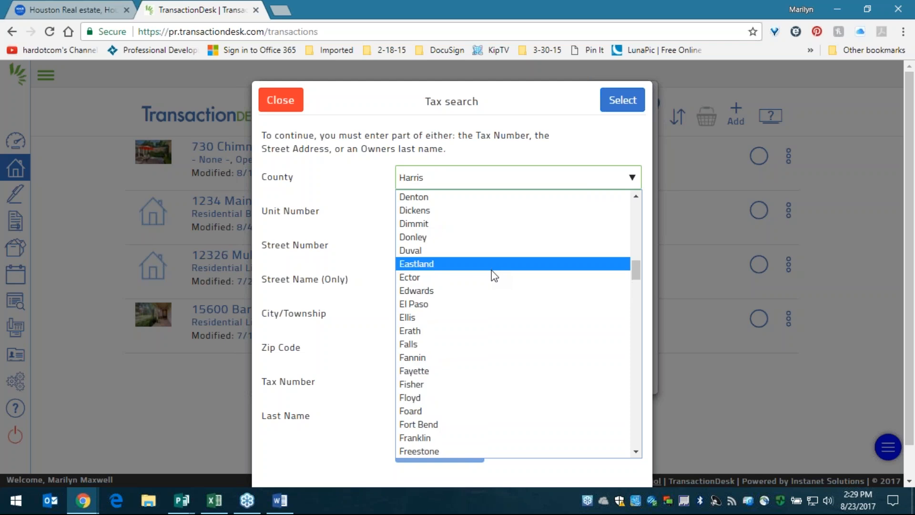
left_click(463, 425)
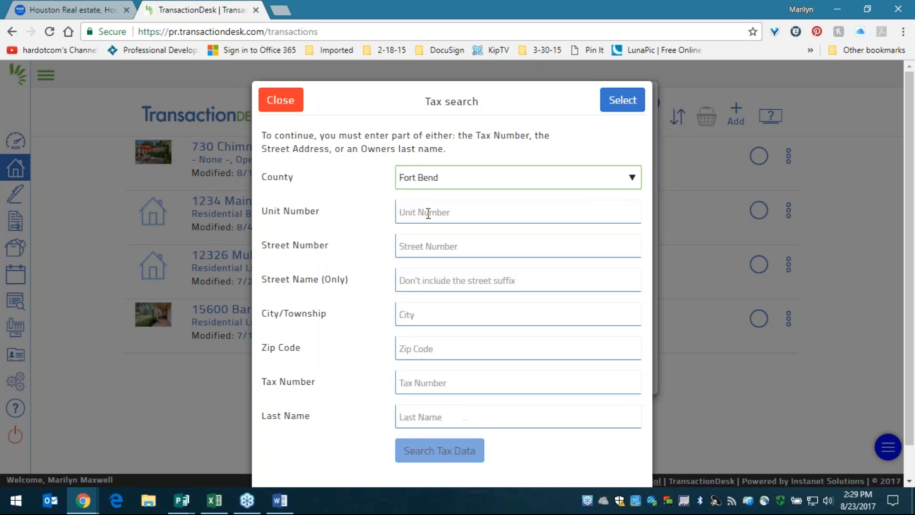
left_click(452, 240)
left_click(447, 279)
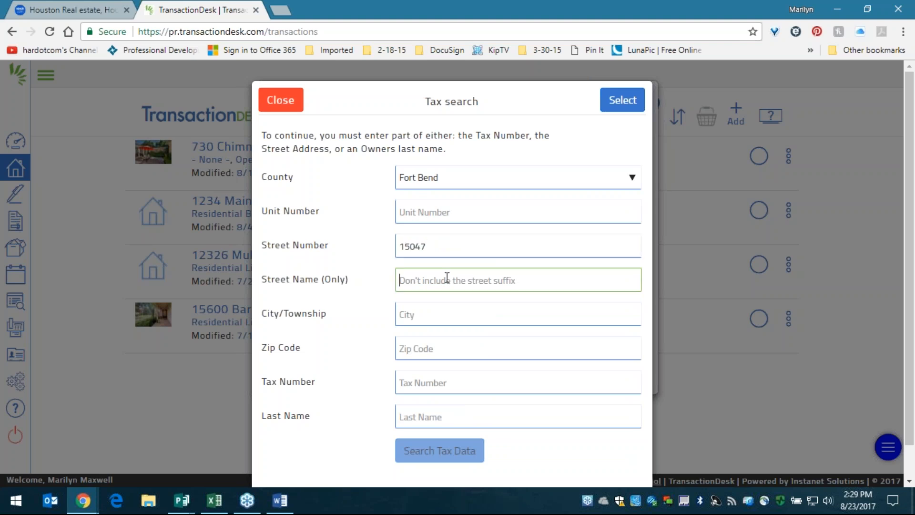
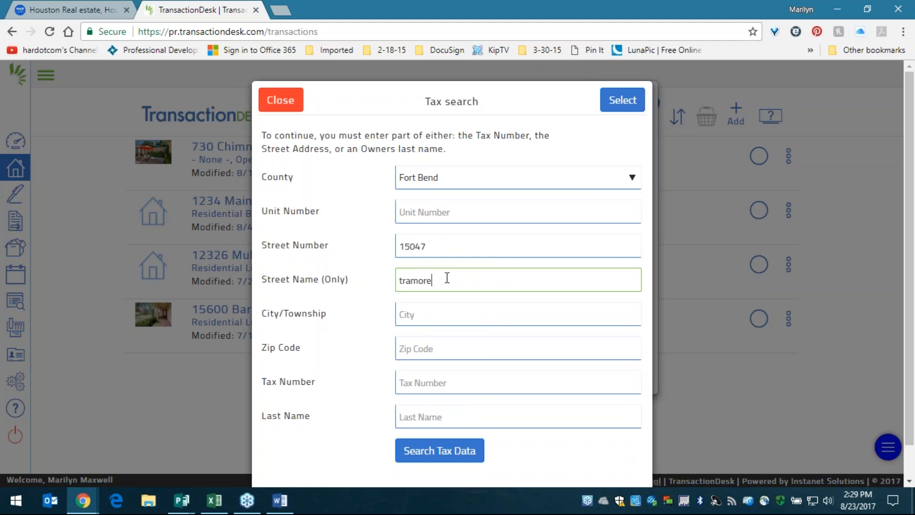
left_click_drag(264, 211, 338, 220)
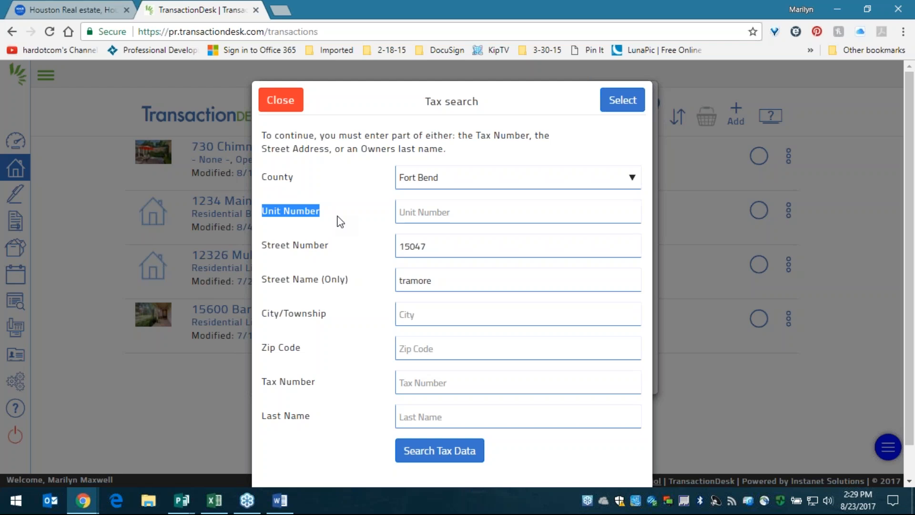
left_click(477, 279)
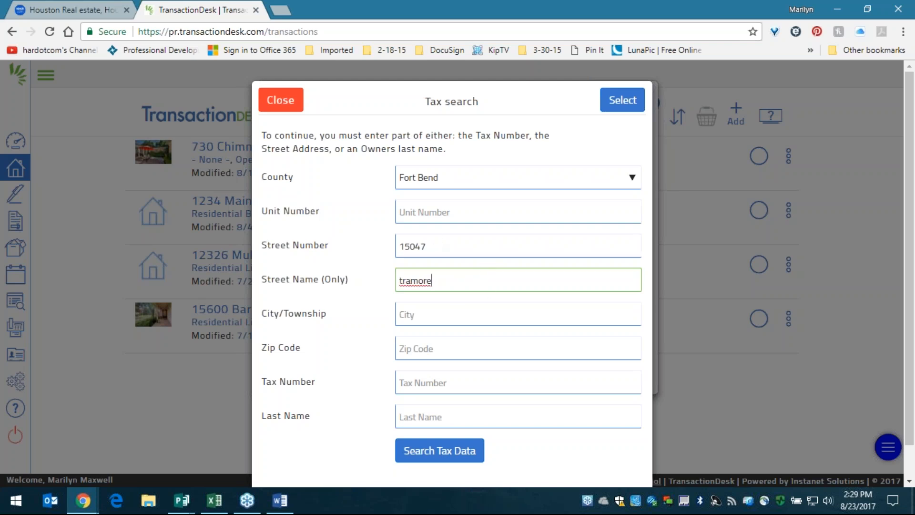
triple_click(339, 280)
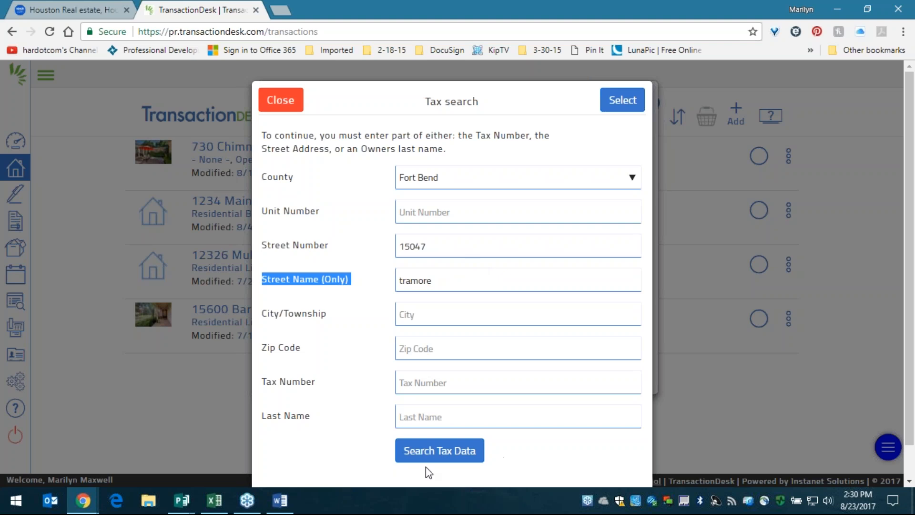
left_click(456, 456)
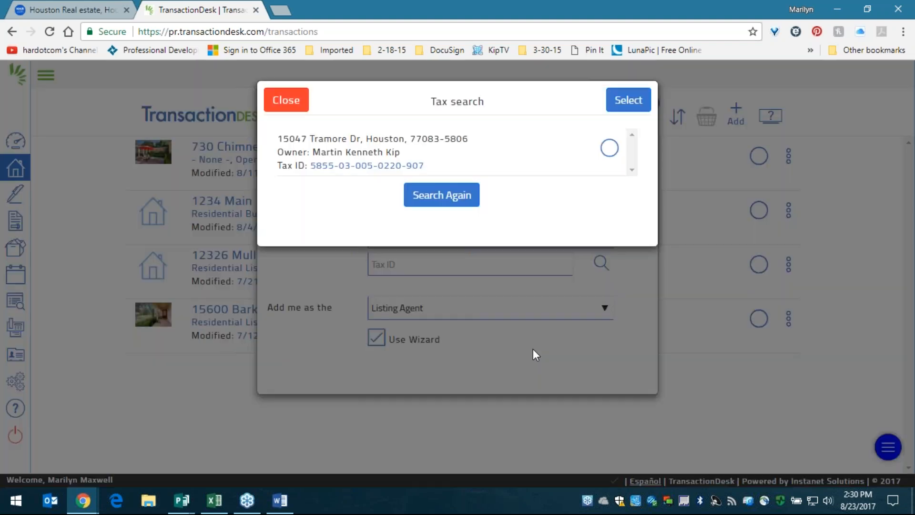
left_click(613, 153)
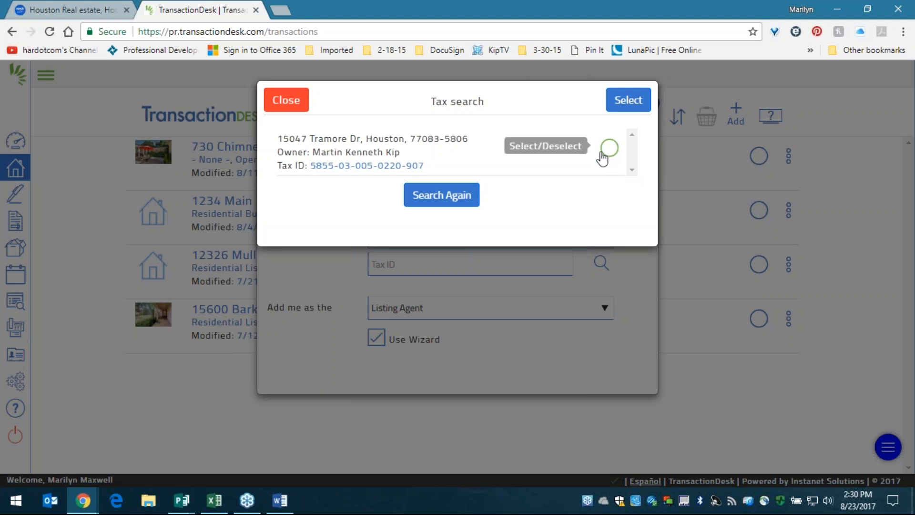
left_click(610, 156)
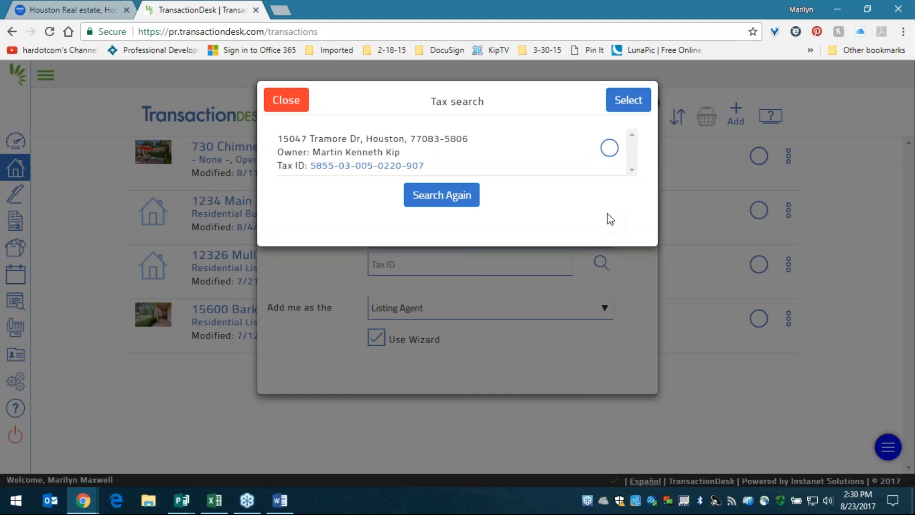
left_click(609, 149)
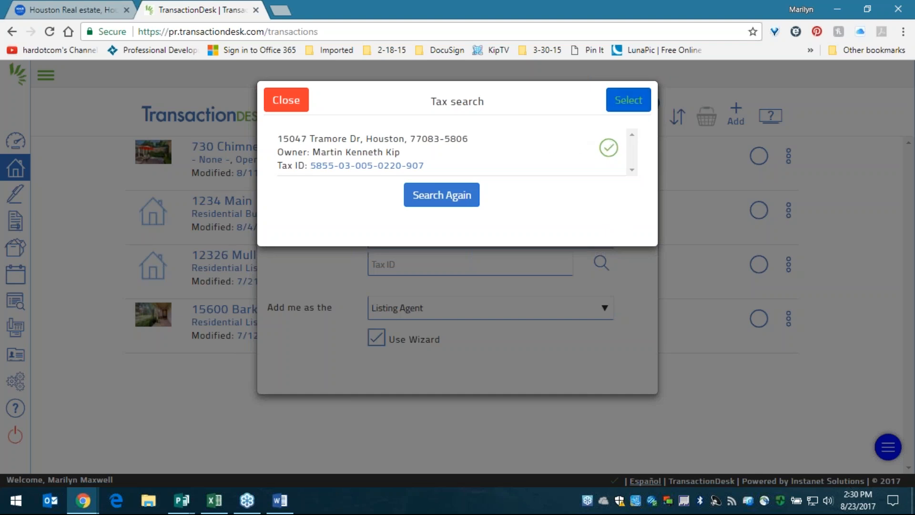
left_click(622, 103)
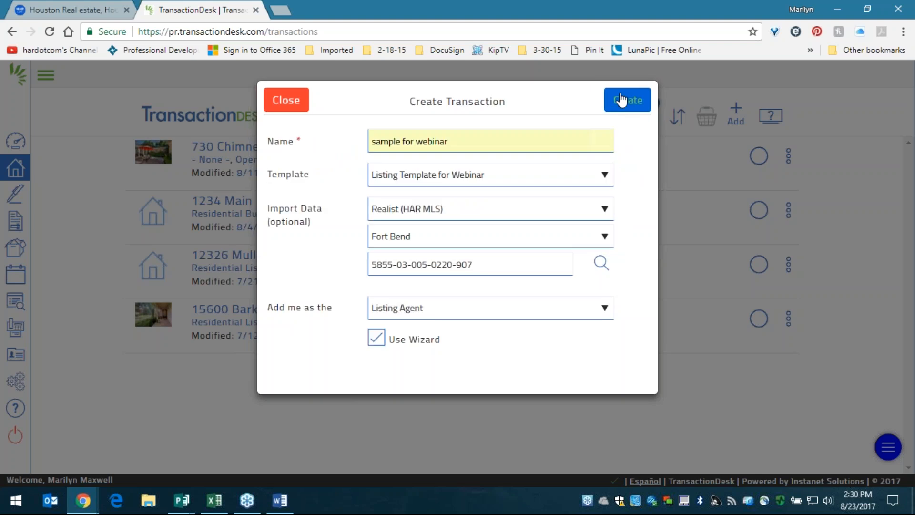
left_click_drag(474, 265, 313, 285)
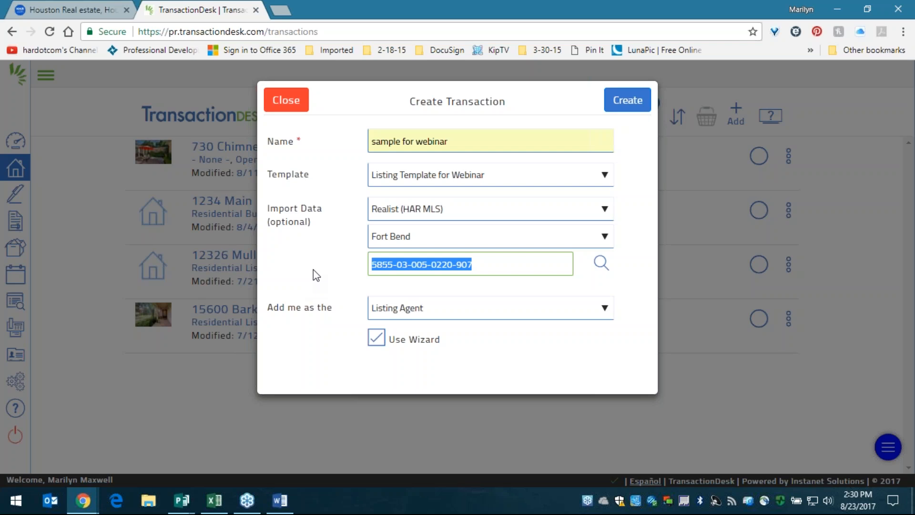
left_click(328, 259)
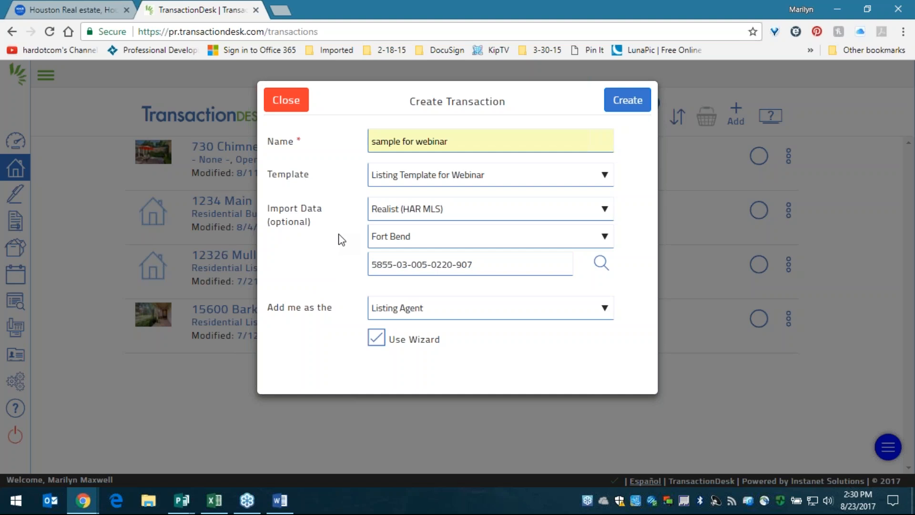
left_click(399, 310)
left_click(399, 310)
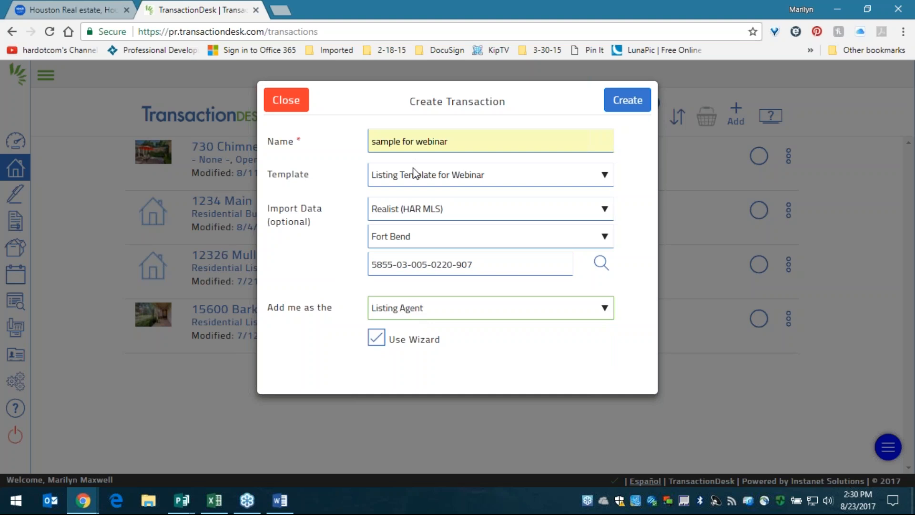
left_click(408, 180)
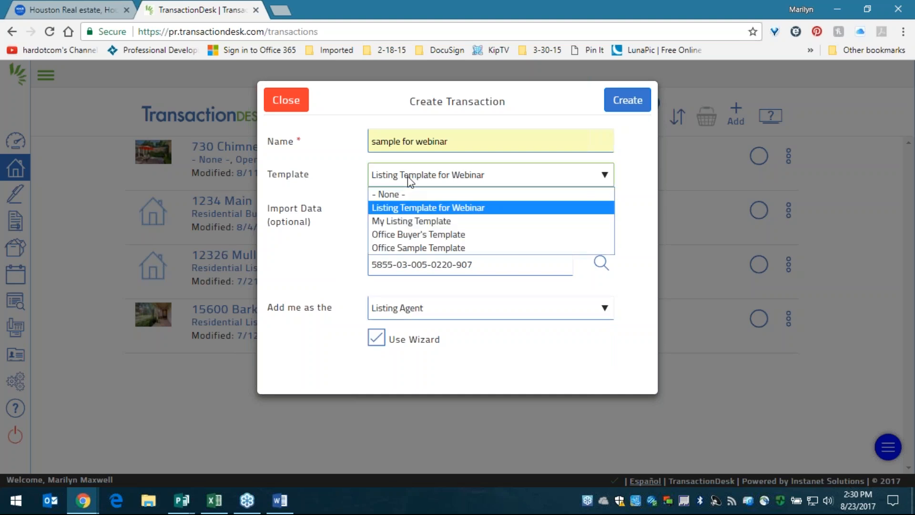
left_click(409, 181)
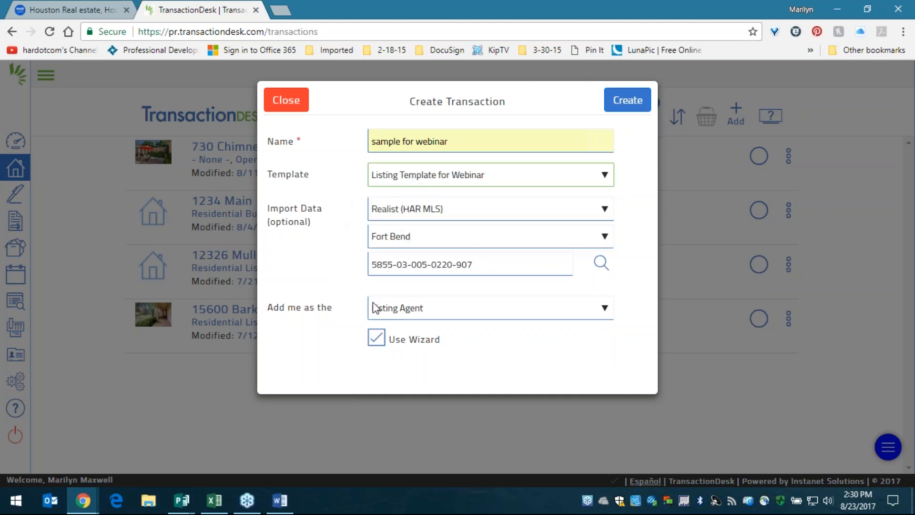
left_click(413, 311)
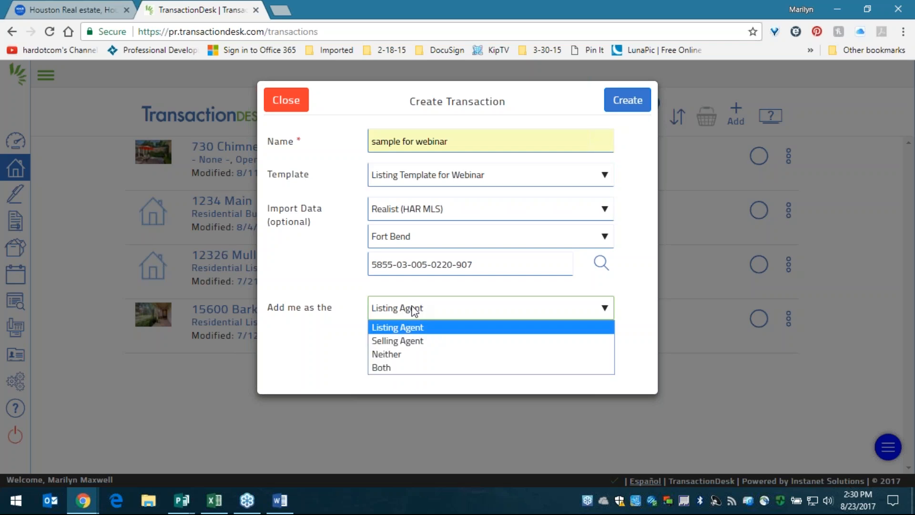
left_click(414, 311)
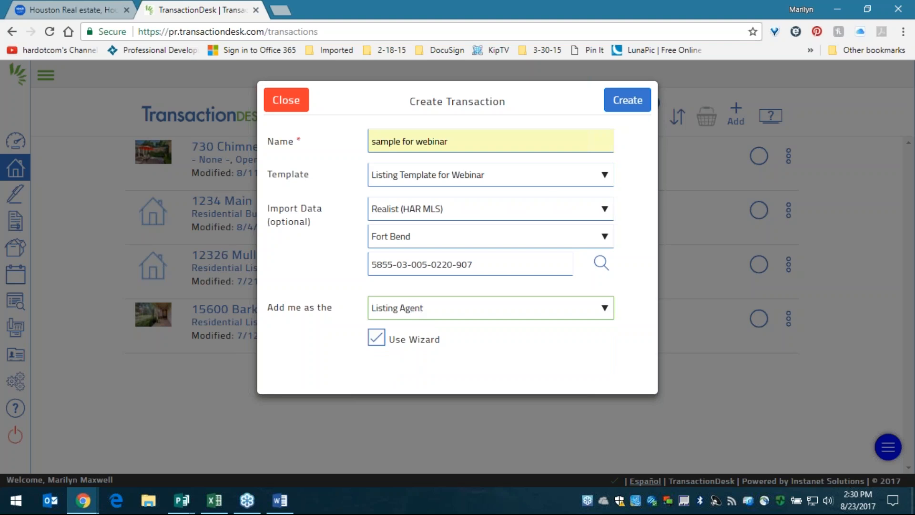
left_click(635, 108)
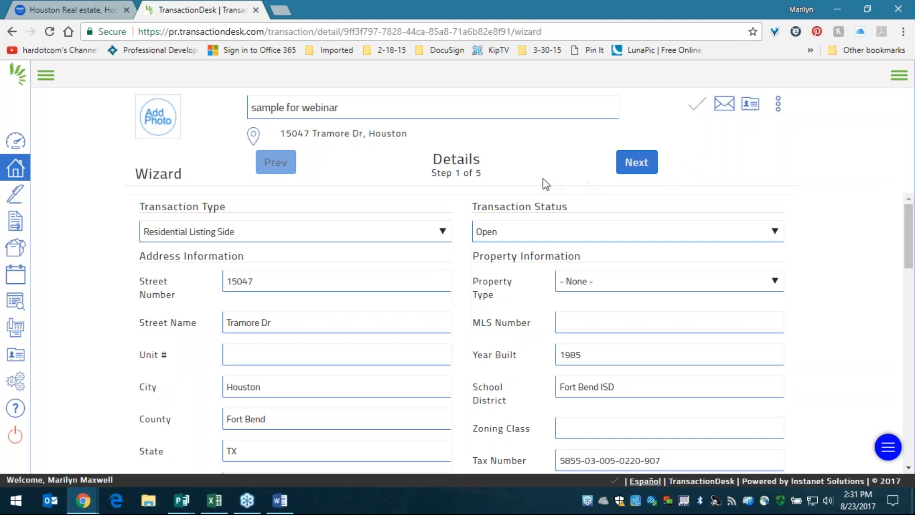
- Leave Transaction Status as Open and set Property Type to Residential
left_click(500, 232)
left_click(501, 233)
left_click(500, 233)
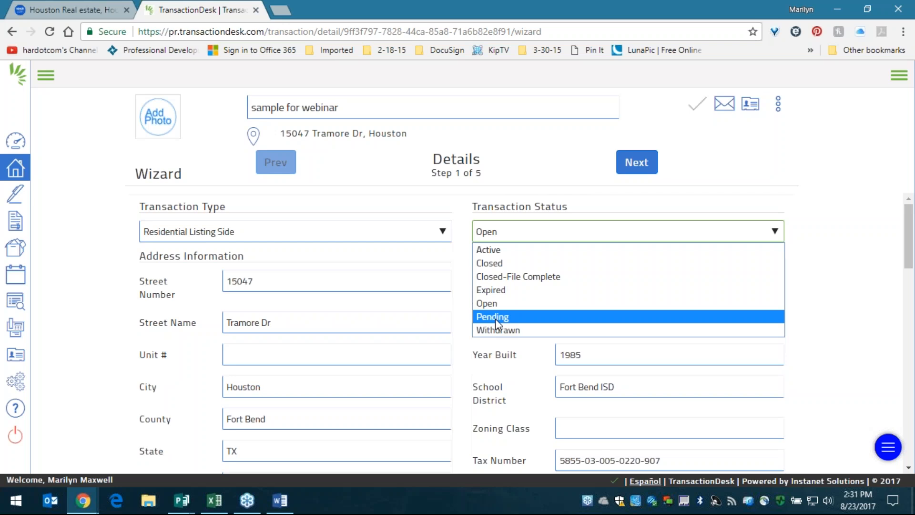
left_click(577, 170)
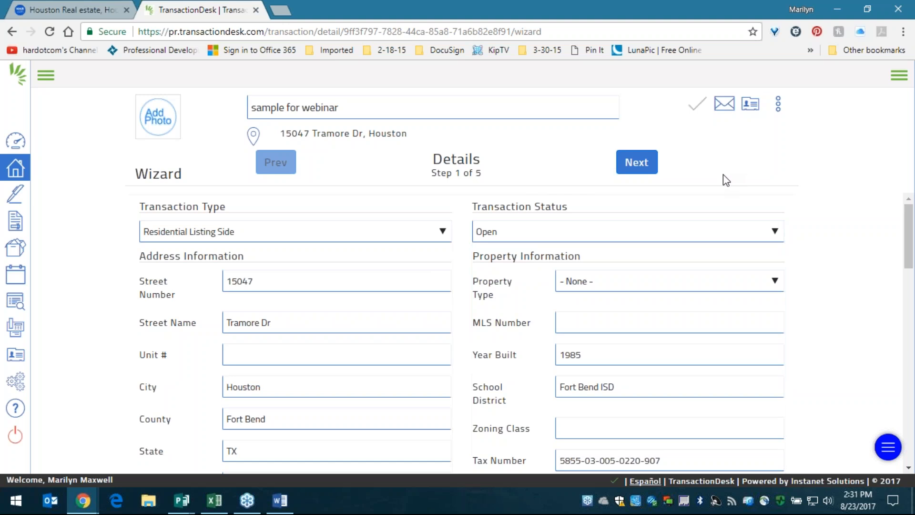
left_click(601, 276)
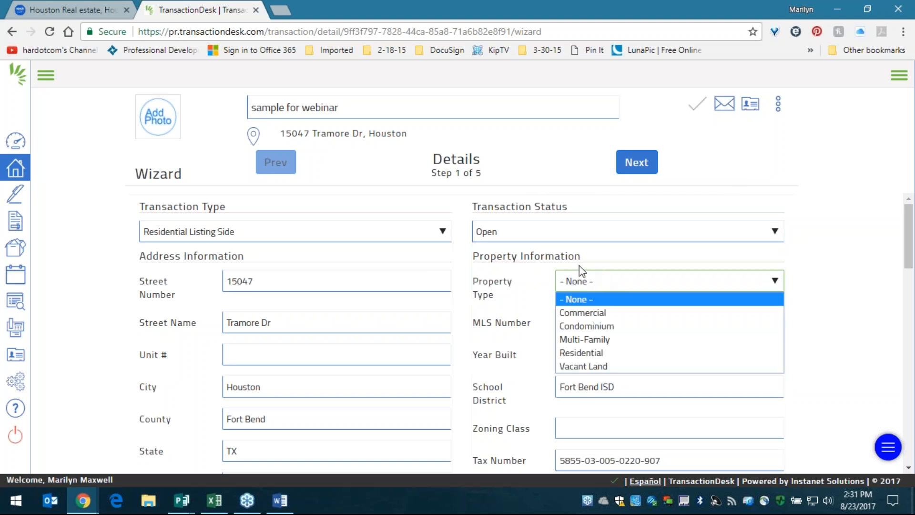
left_click(601, 355)
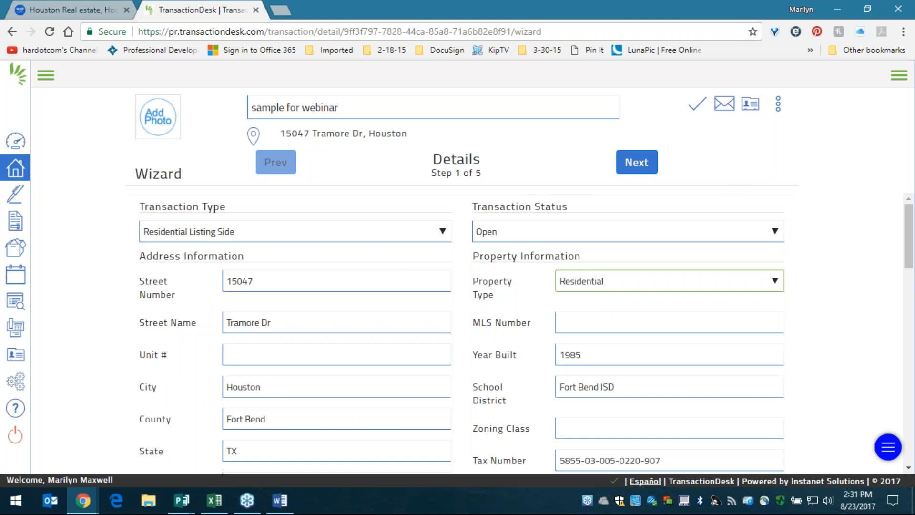
left_click(492, 284)
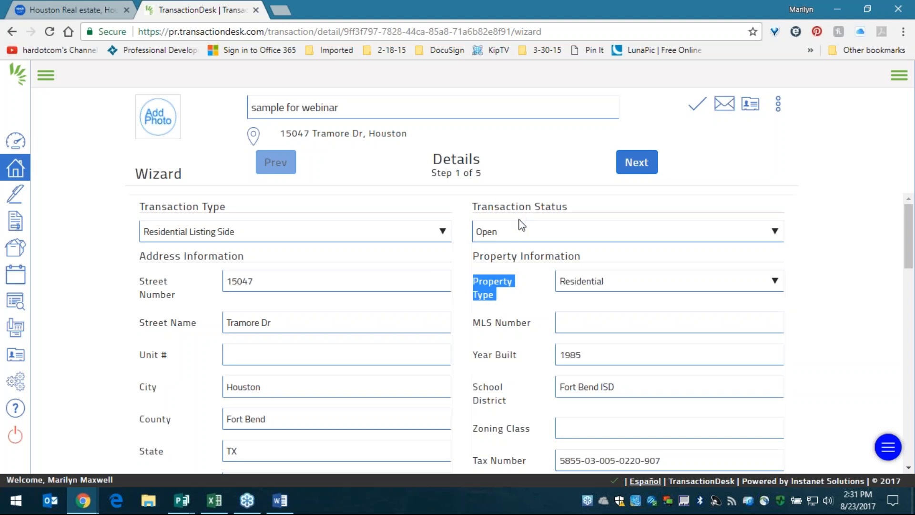
left_click(523, 308)
- Enter a list price of 850000 under Listing Information
scroll(484, 293, "down", 2)
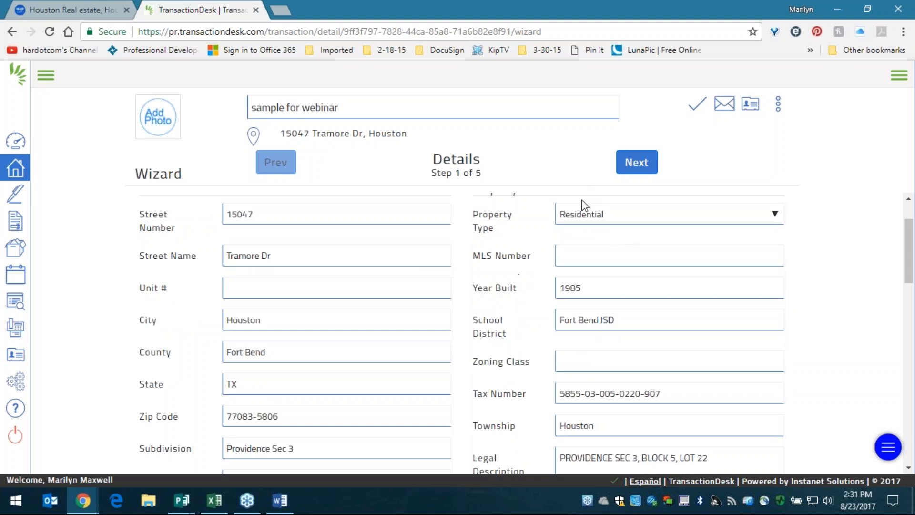
scroll(496, 232, "down", 4)
scroll(472, 253, "down", 3)
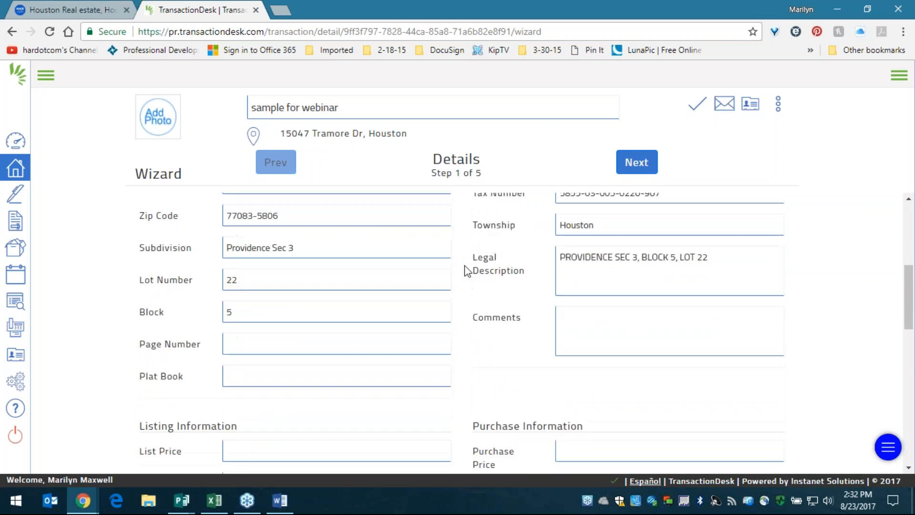
scroll(465, 271, "down", 2)
left_click(230, 312)
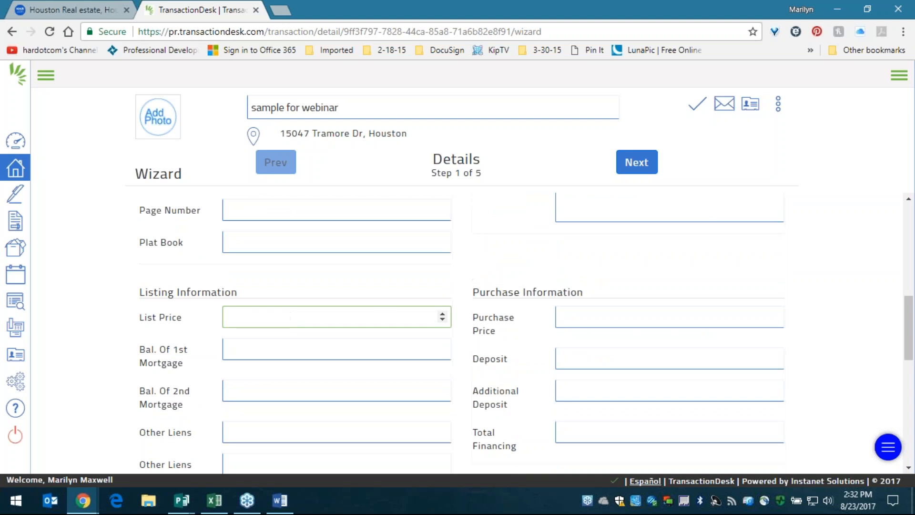
type("850000")
scroll(520, 301, "down", 2)
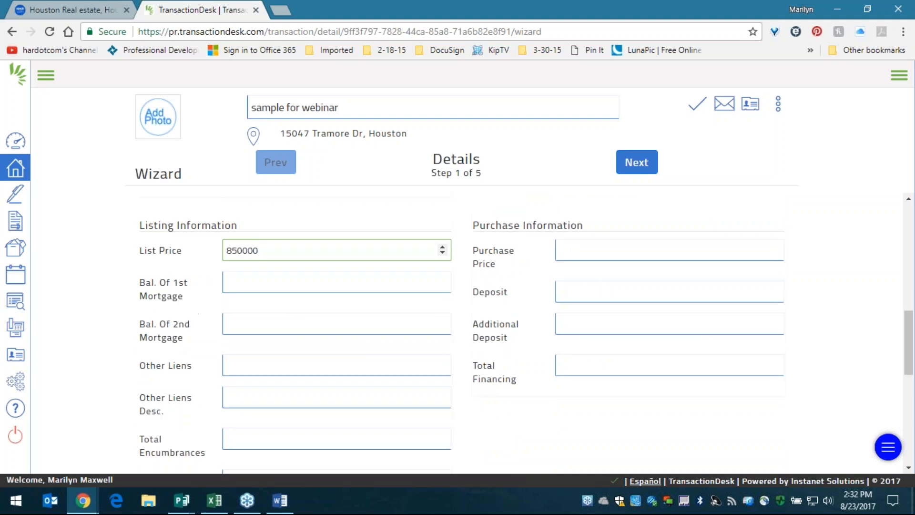
- Check the imported city Houston and zip code 77083-5806 in the address fields
scroll(582, 362, "up", 4)
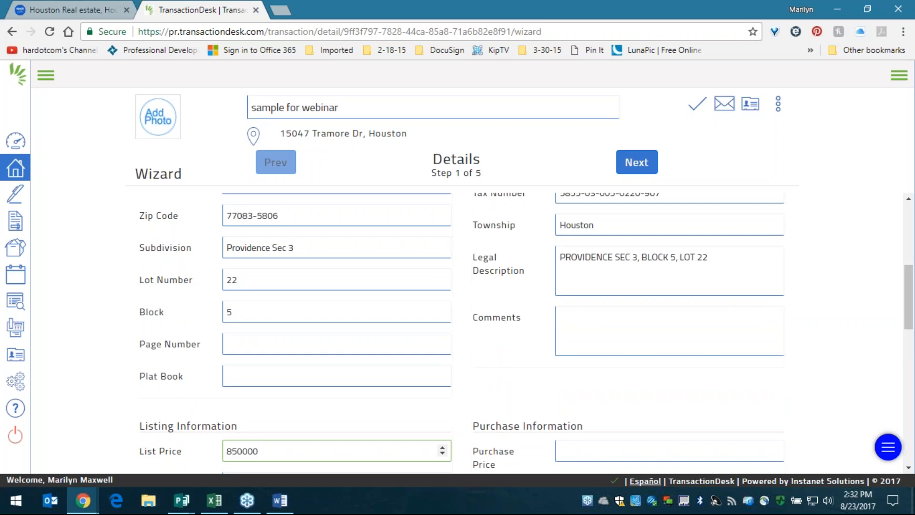
scroll(596, 343, "up", 3)
double_click(259, 349)
left_click(260, 349)
double_click(259, 254)
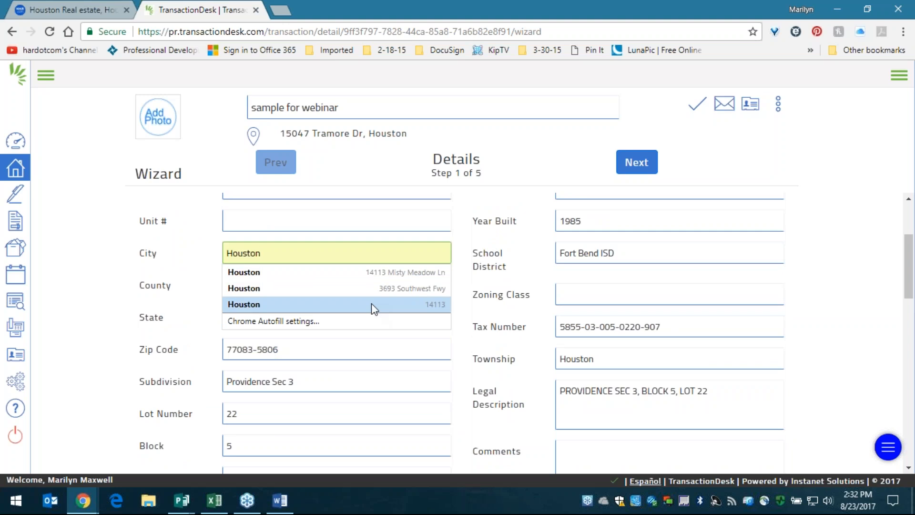
left_click(495, 273)
scroll(499, 275, "up", 3)
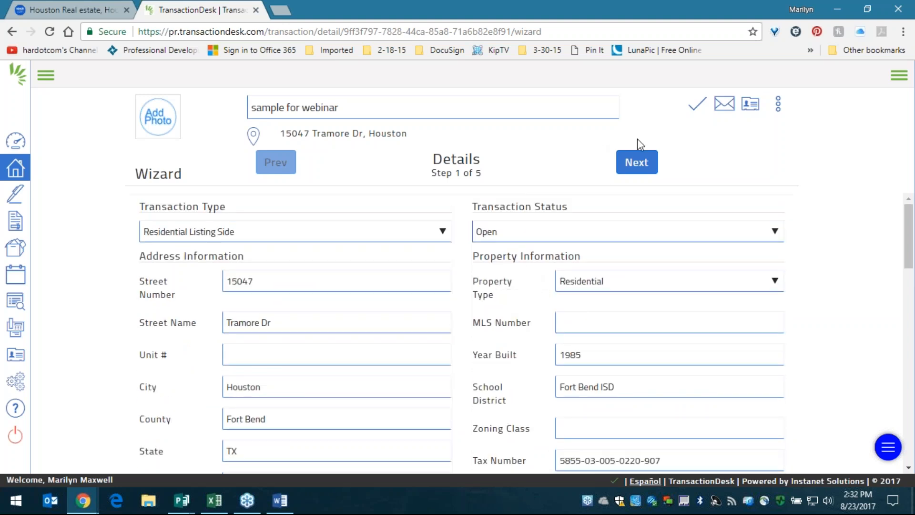
- Go to the Transaction Dates step and set List Date to 08/23/2017
left_click(638, 169)
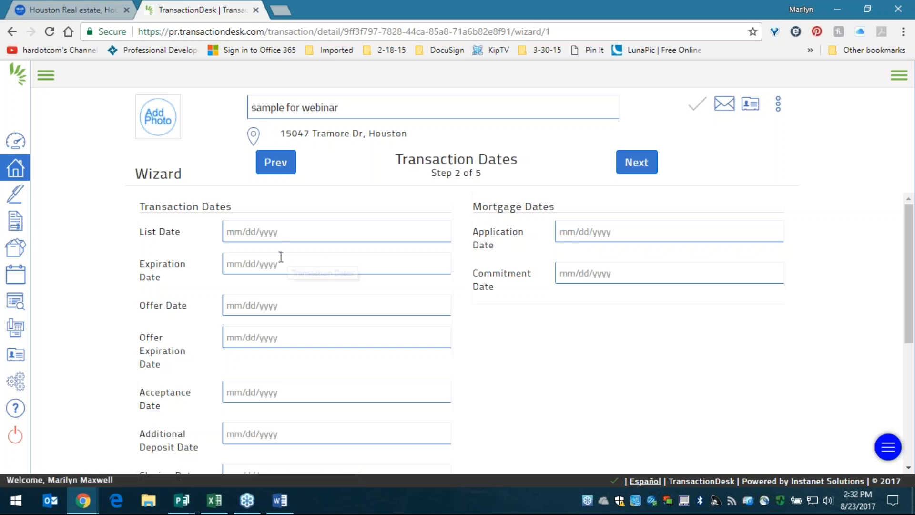
left_click(272, 233)
left_click(328, 368)
- Set Expiration Date to 01/31/2018 and advance the wizard
left_click(301, 262)
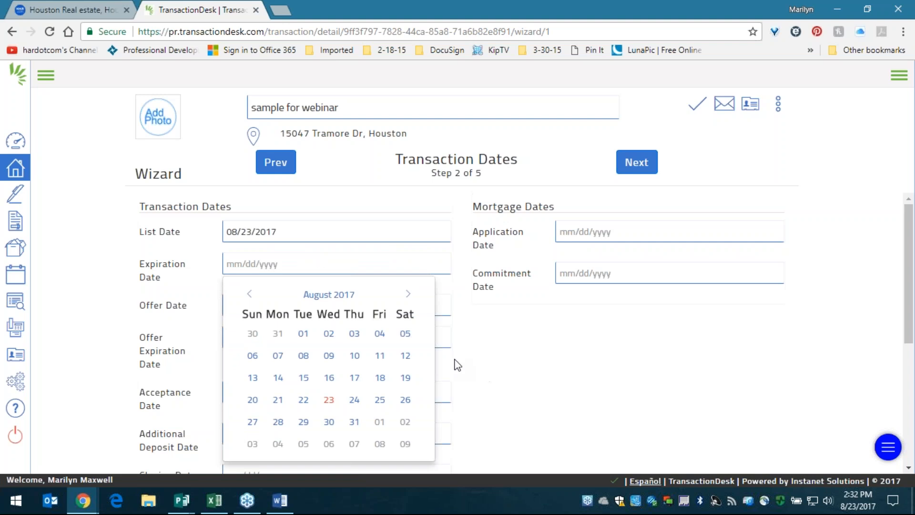
double_click(408, 295)
double_click(407, 294)
left_click(408, 295)
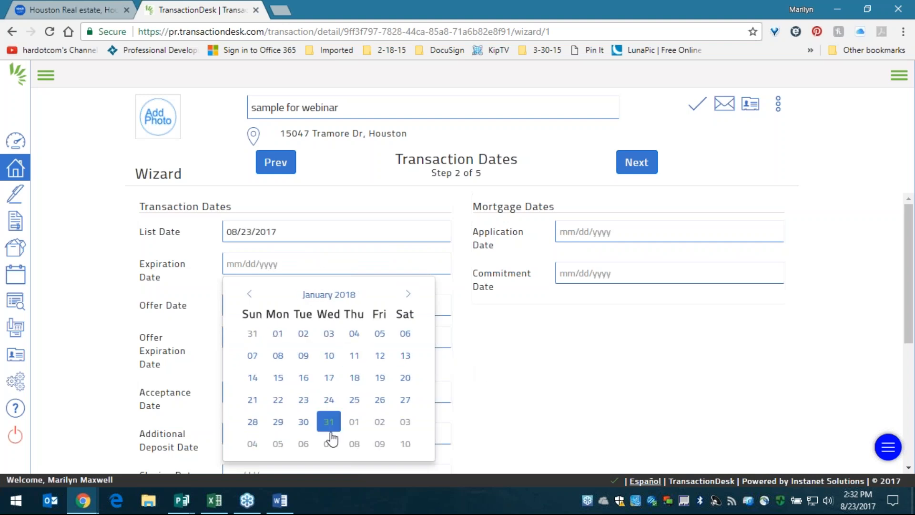
left_click(329, 424)
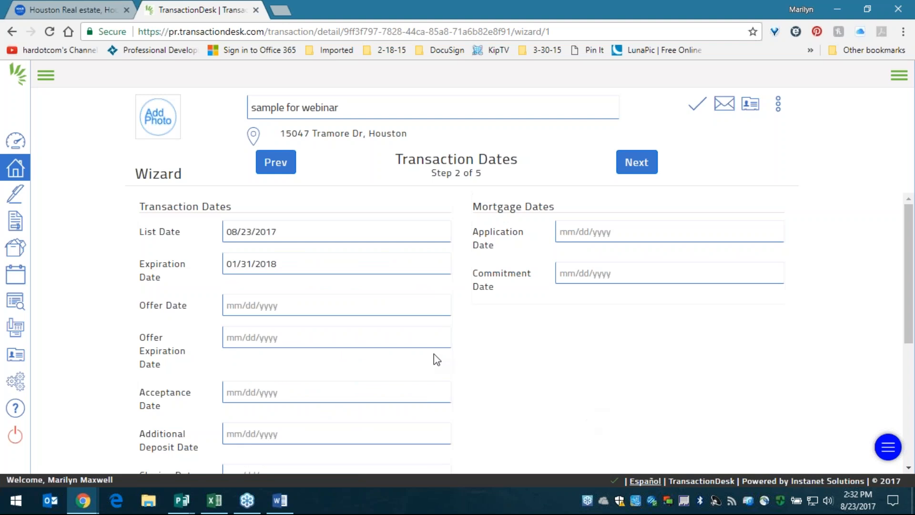
scroll(360, 311, "down", 2)
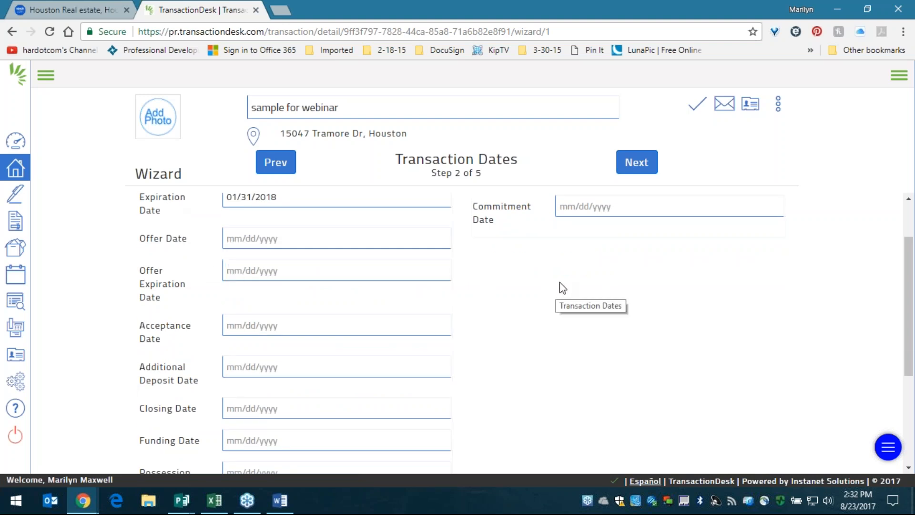
scroll(385, 355, "down", 1)
scroll(385, 355, "down", 2)
scroll(407, 360, "up", 5)
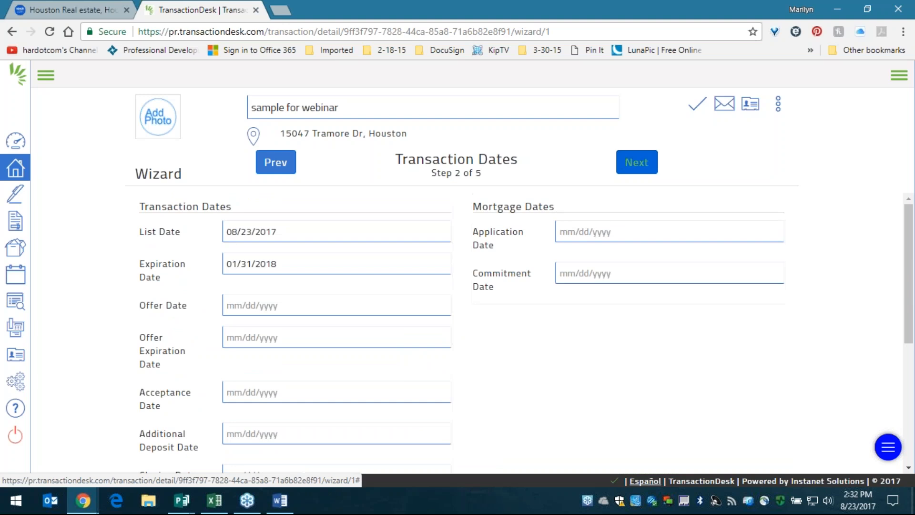
left_click(641, 159)
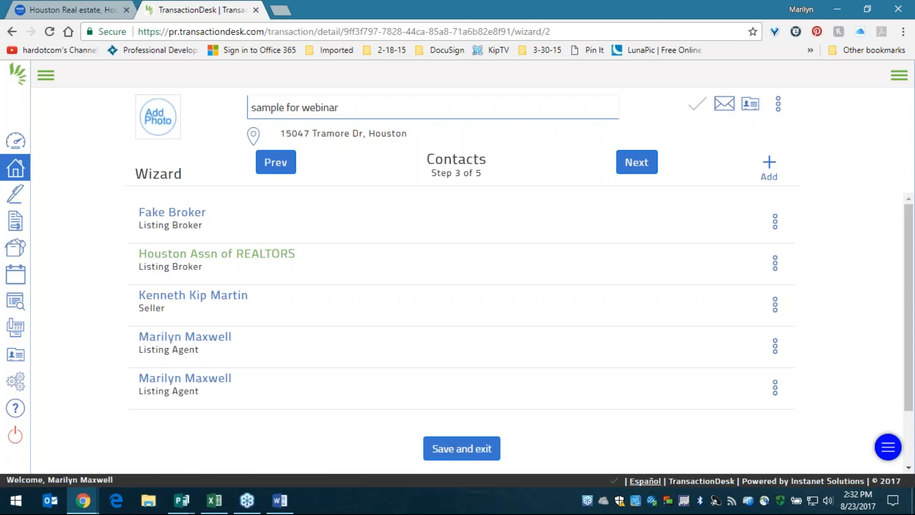
- Review the seller, first listing broker and last listing agent contact entries
left_click_drag(365, 326, 138, 293)
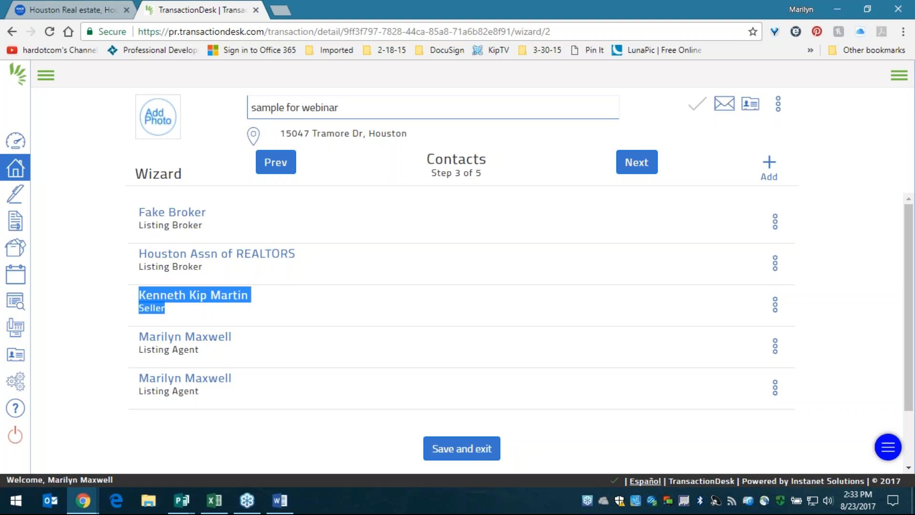
left_click_drag(204, 235, 144, 212)
left_click_drag(221, 405, 138, 378)
left_click(300, 281)
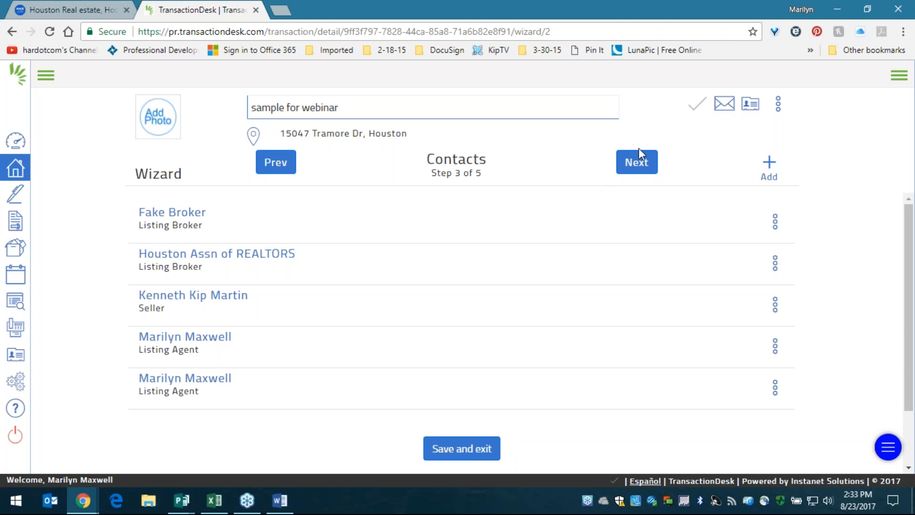
- Advance the wizard to the Forms step and open the Residential Real Estate Listing Agreement (TAR-1101)
left_click(636, 162)
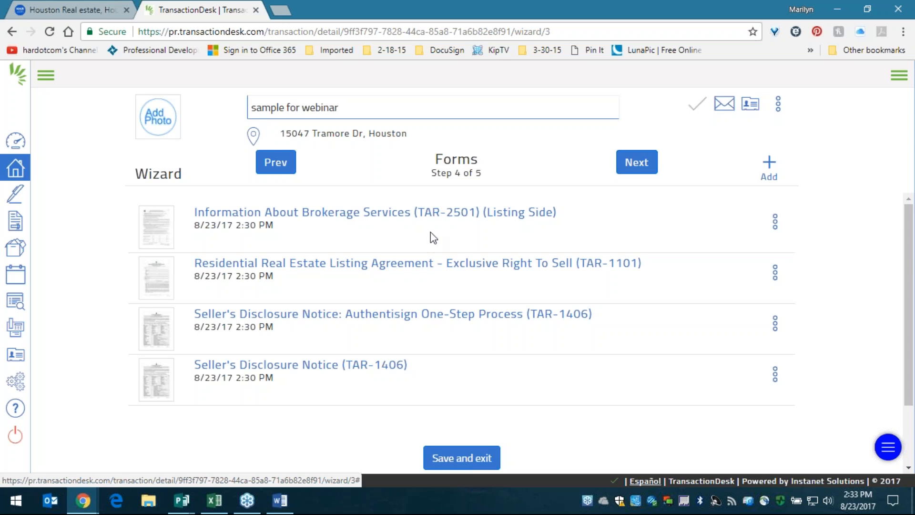
left_click(380, 273)
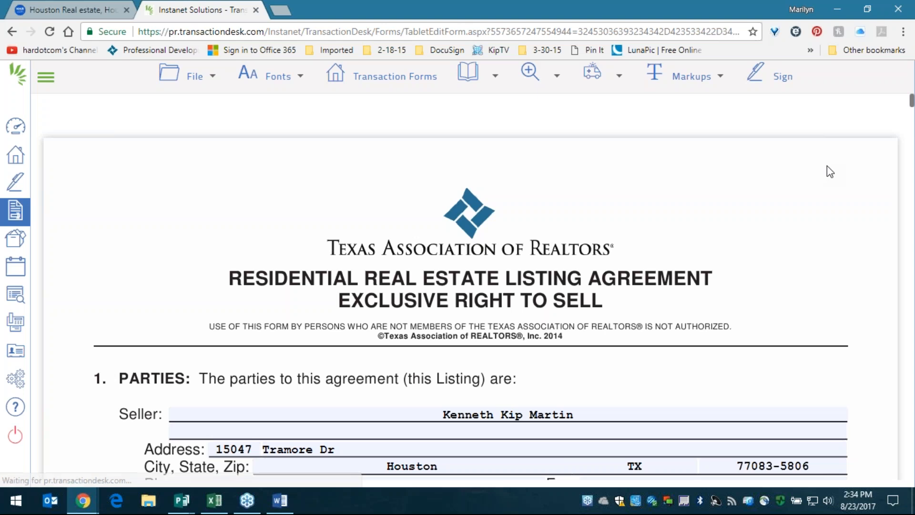
- Scroll through the prefilled TAR-1101 listing agreement down to page 9 of 10
scroll(694, 226, "down", 4)
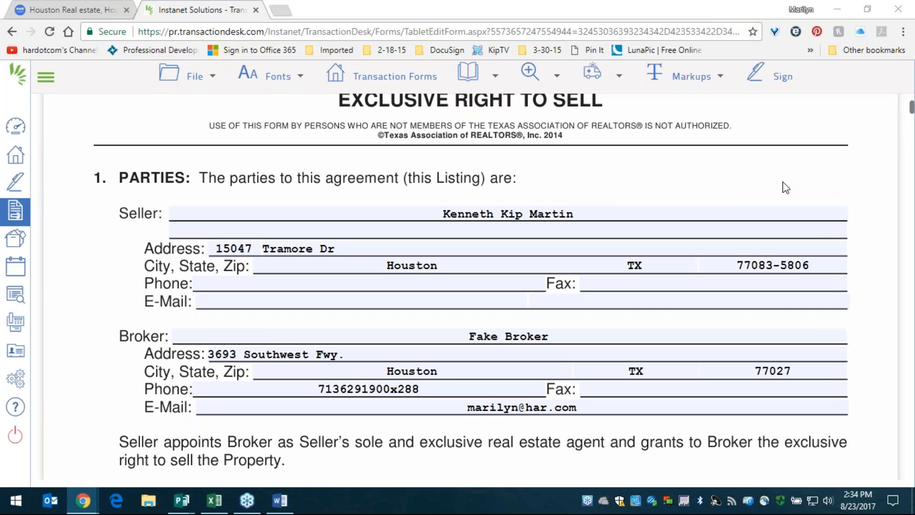
scroll(450, 227, "down", 2)
scroll(418, 198, "down", 1)
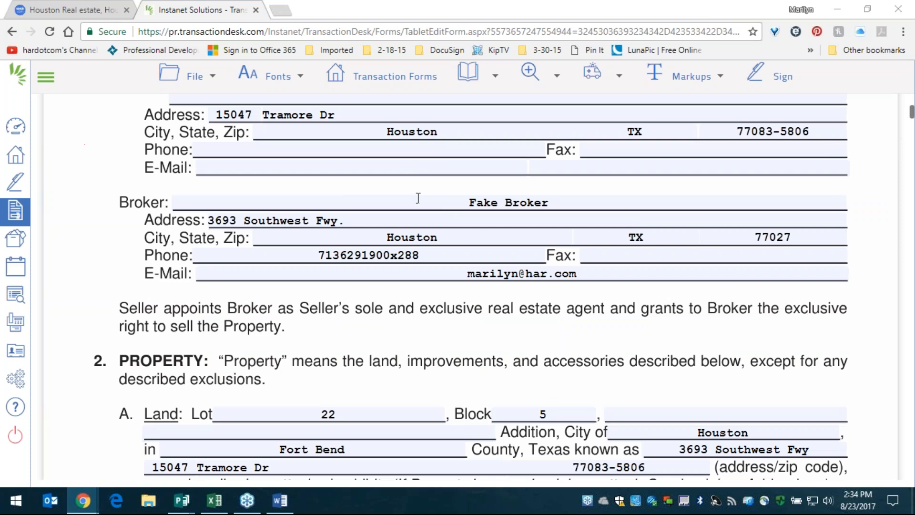
scroll(415, 164, "up", 1)
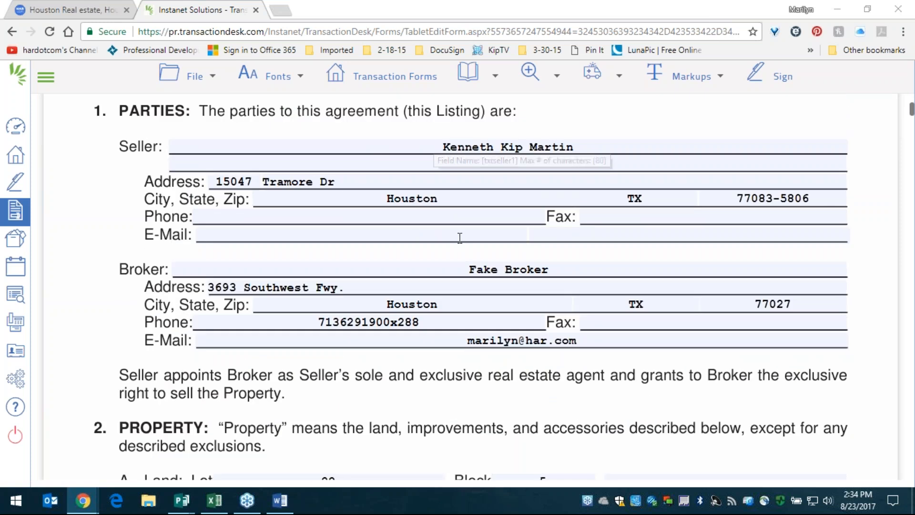
scroll(466, 235, "down", 2)
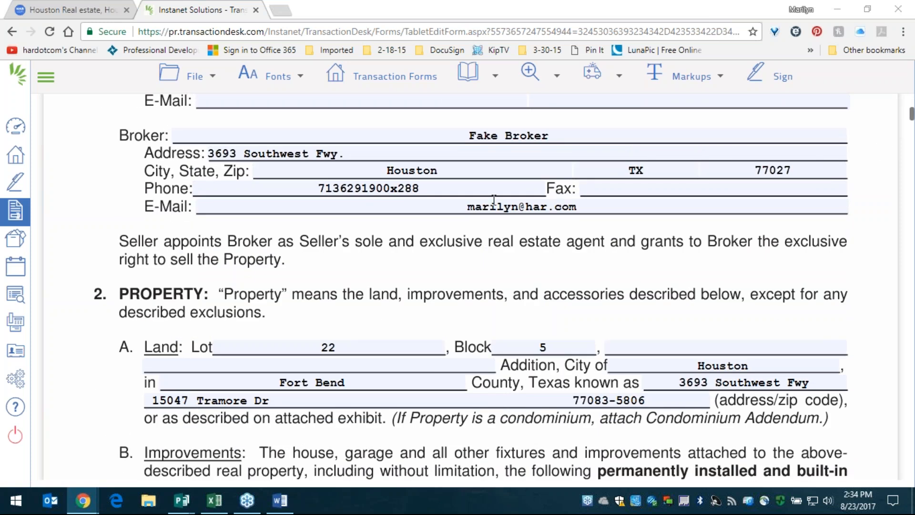
scroll(495, 229, "down", 1)
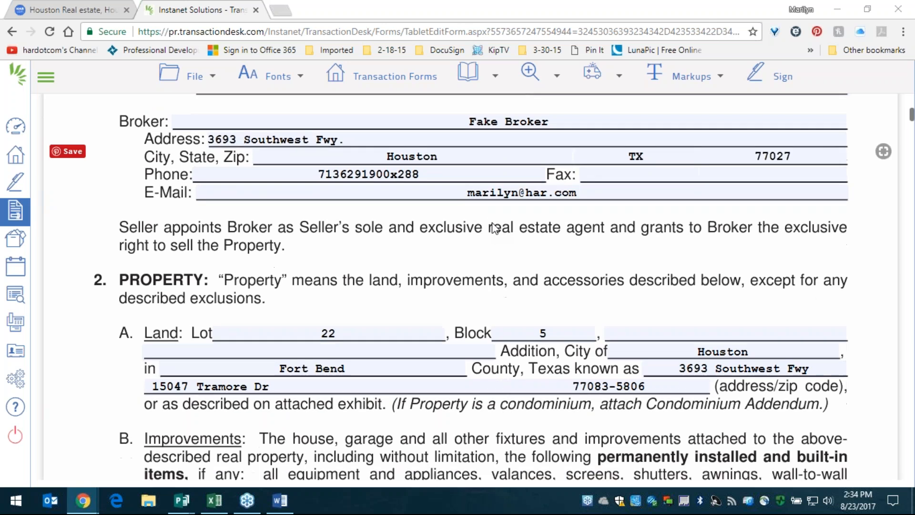
scroll(495, 229, "down", 2)
scroll(503, 253, "down", 5)
scroll(498, 267, "down", 6)
scroll(444, 225, "down", 7)
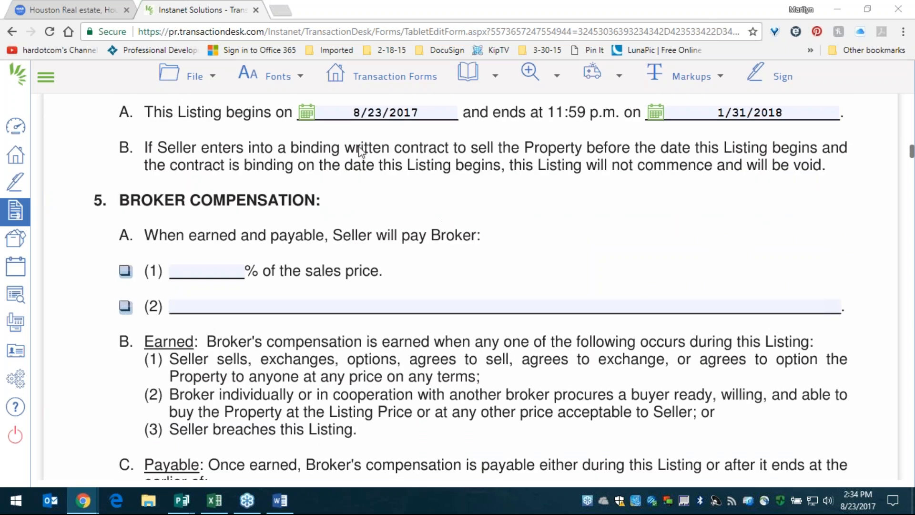
scroll(519, 205, "down", 8)
scroll(520, 211, "down", 13)
scroll(518, 212, "down", 16)
scroll(516, 215, "down", 11)
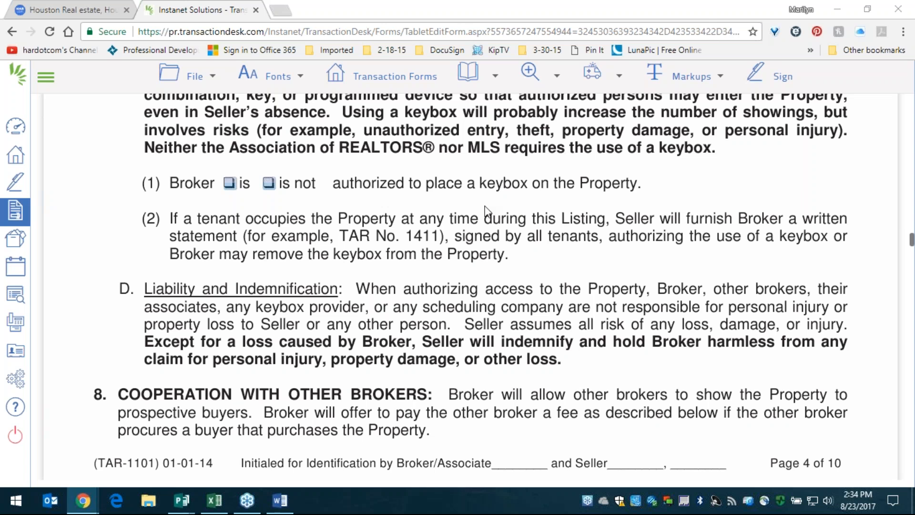
scroll(539, 172, "down", 8)
scroll(547, 234, "down", 12)
scroll(547, 234, "down", 14)
scroll(548, 222, "down", 15)
scroll(496, 282, "down", 15)
scroll(498, 270, "down", 8)
scroll(546, 247, "down", 20)
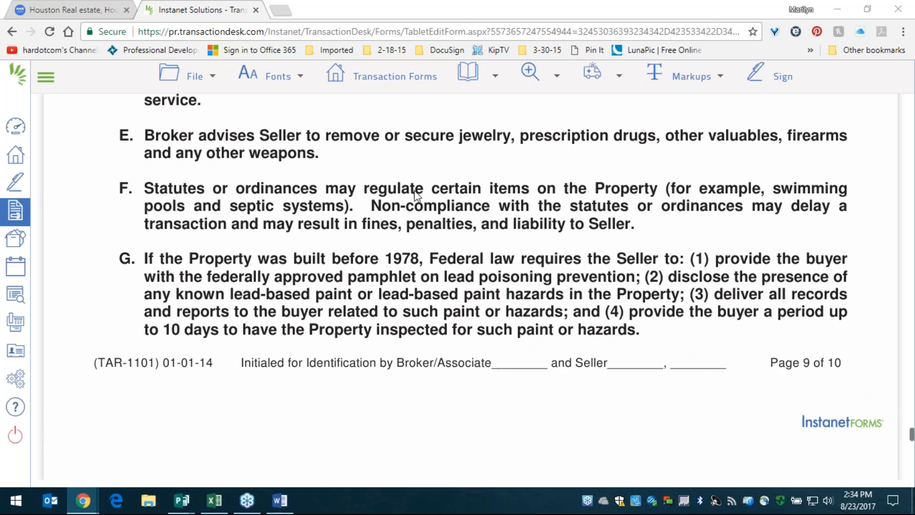
- In Add Forms, tick Agreement To Pay Past Due Amounts Under Lease under Texas Association of Realtors, then close without adding
left_click(199, 93)
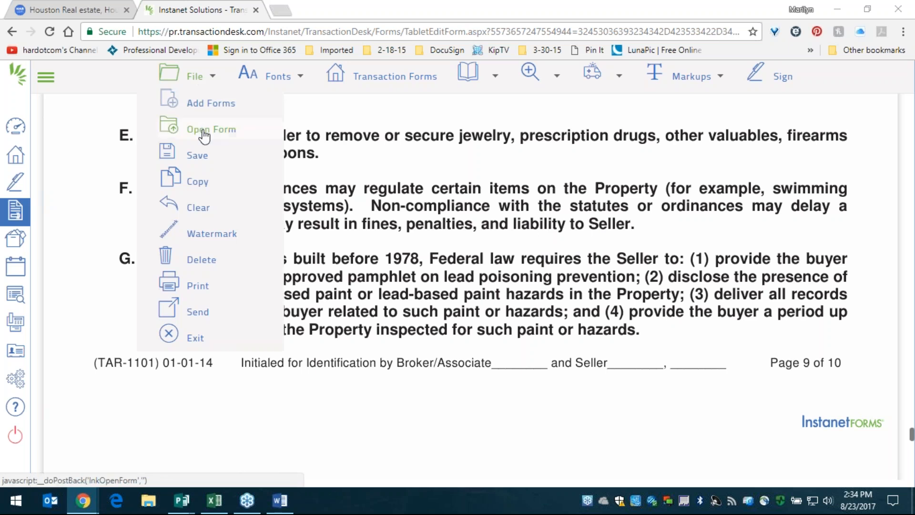
mouse_move(198, 155)
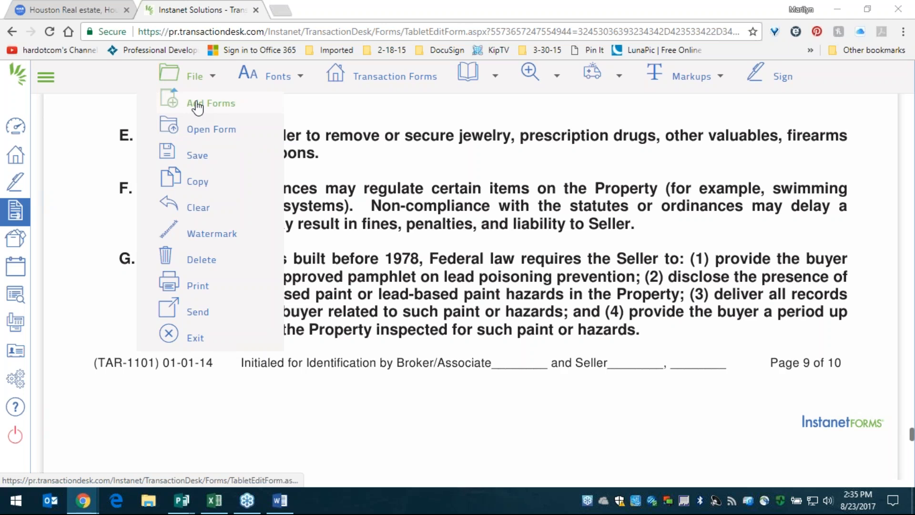
left_click(198, 104)
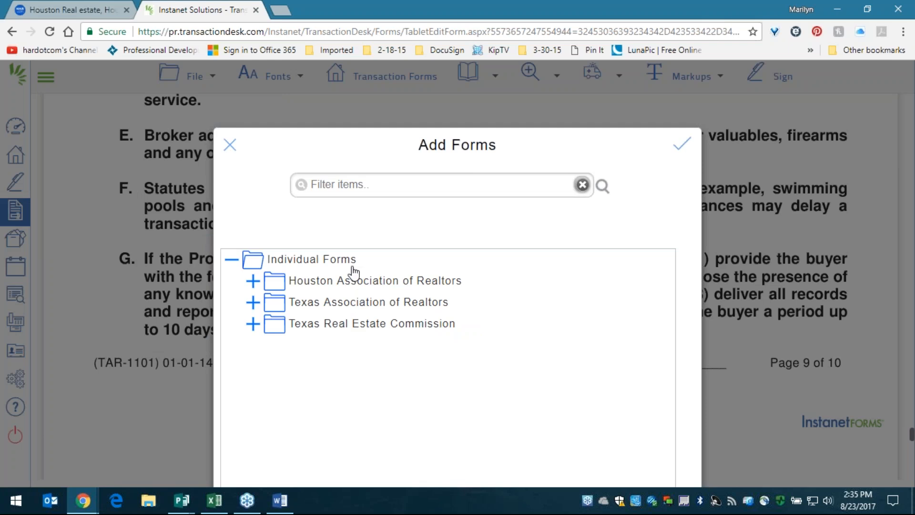
left_click(257, 302)
scroll(394, 308, "down", 1)
scroll(394, 308, "down", 5)
left_click(296, 335)
left_click(230, 145)
- Undo the unsaved changes to the current listing agreement with File > Clear > Undo current
left_click(200, 77)
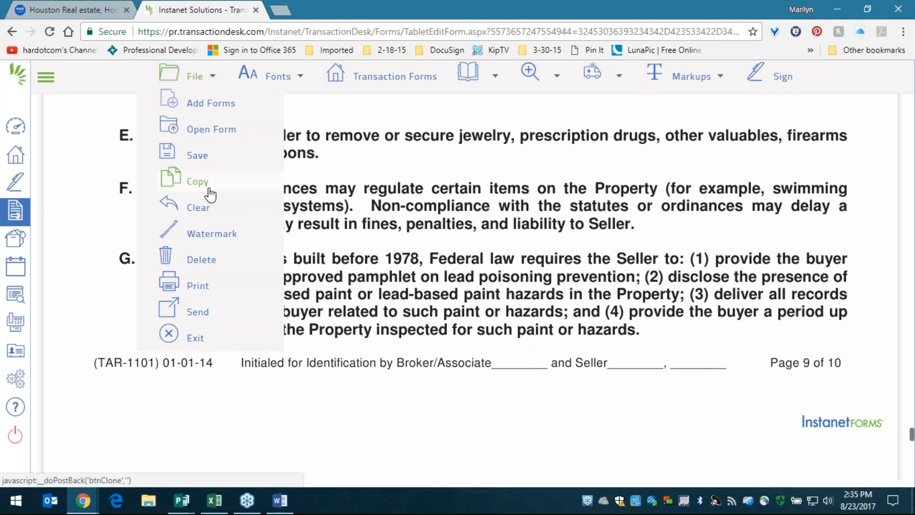
mouse_move(210, 208)
left_click(329, 280)
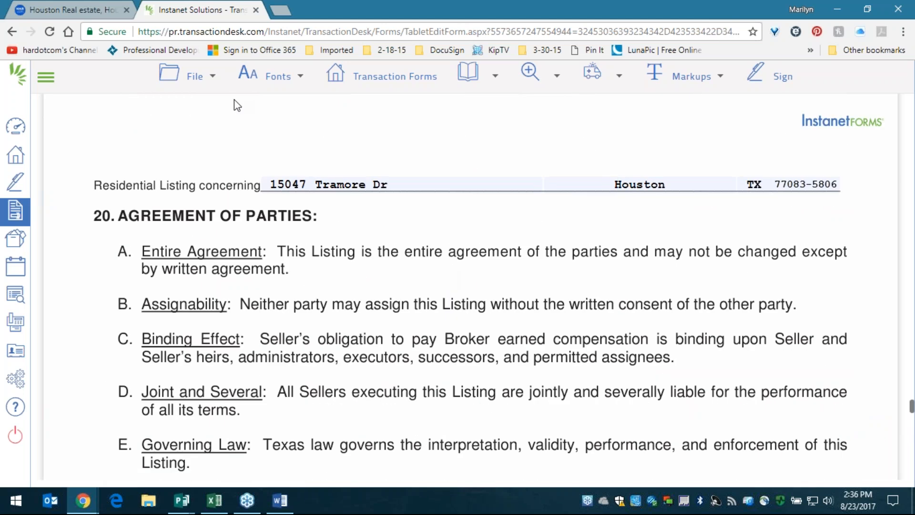
- Undo all changes across the transaction's forms with File > Clear > Undo all
left_click(195, 75)
mouse_move(192, 220)
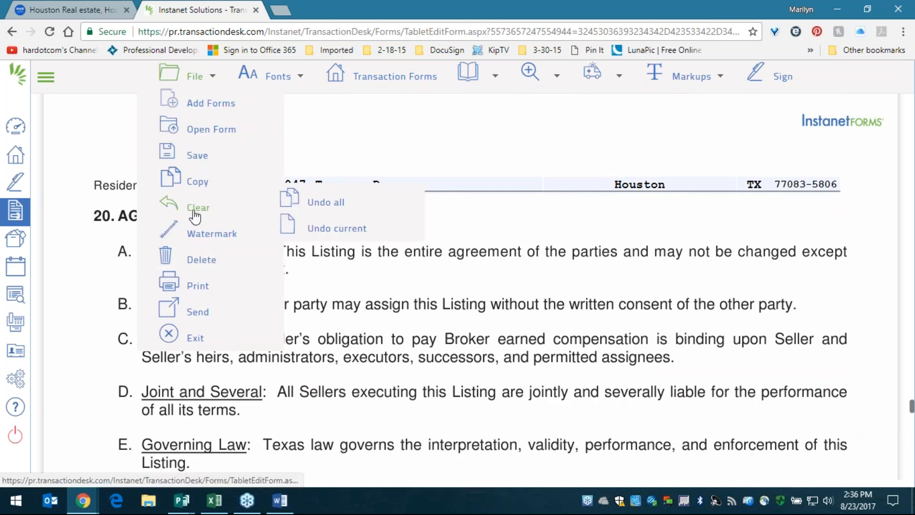
left_click(326, 202)
- Display the File > Send options: Email, Fax, DocBox and Sign
left_click(196, 74)
mouse_move(197, 208)
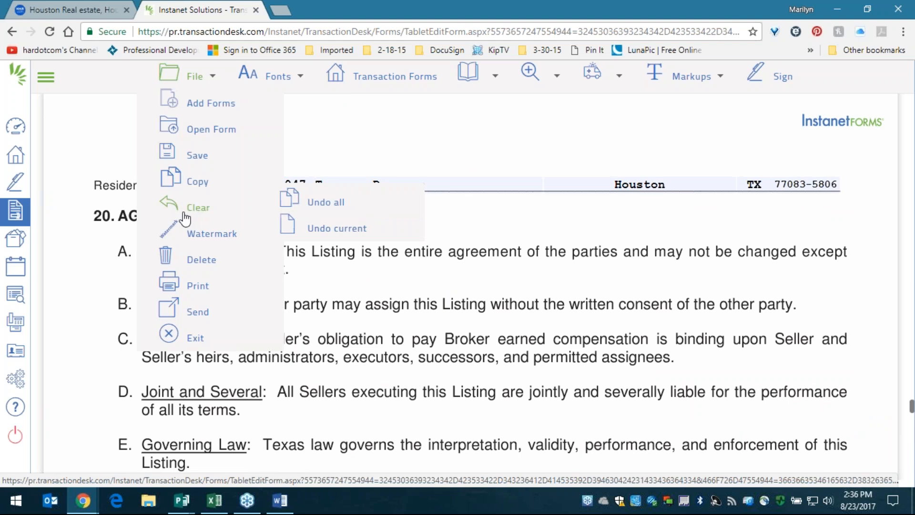
mouse_move(195, 231)
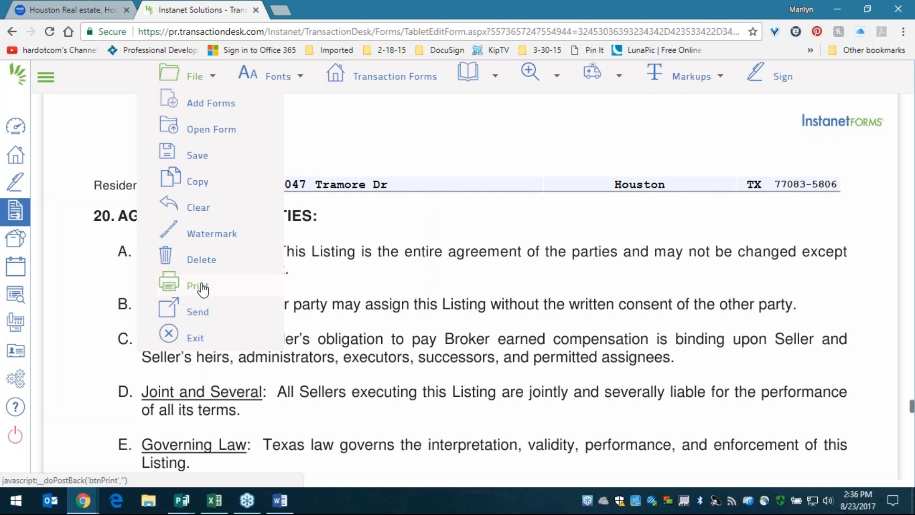
mouse_move(197, 318)
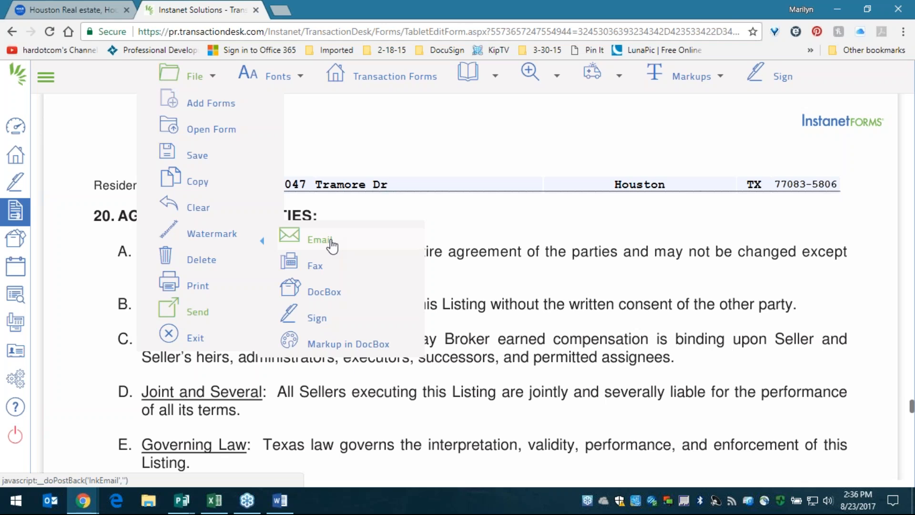
- Prepare a fax of Information About Brokerage Services, noting the fax-back cover sheet option, then cancel it unsent
left_click(316, 266)
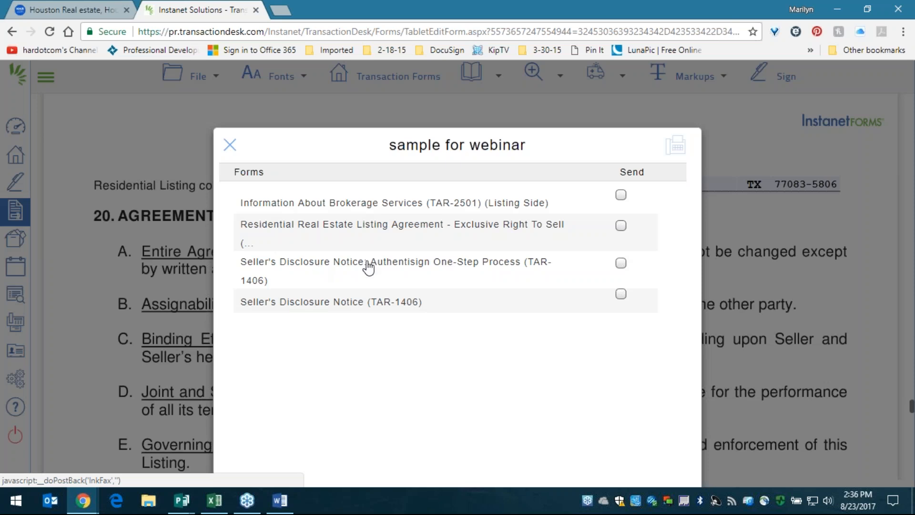
left_click(621, 196)
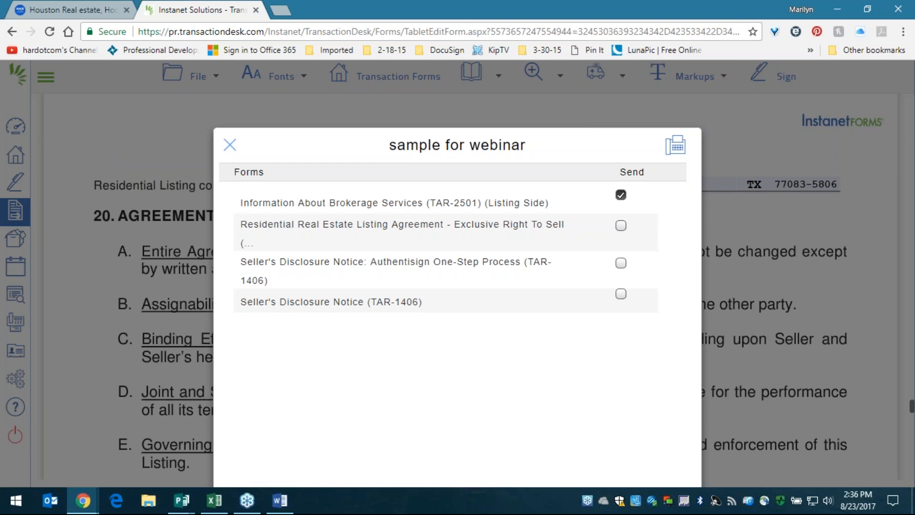
left_click(678, 146)
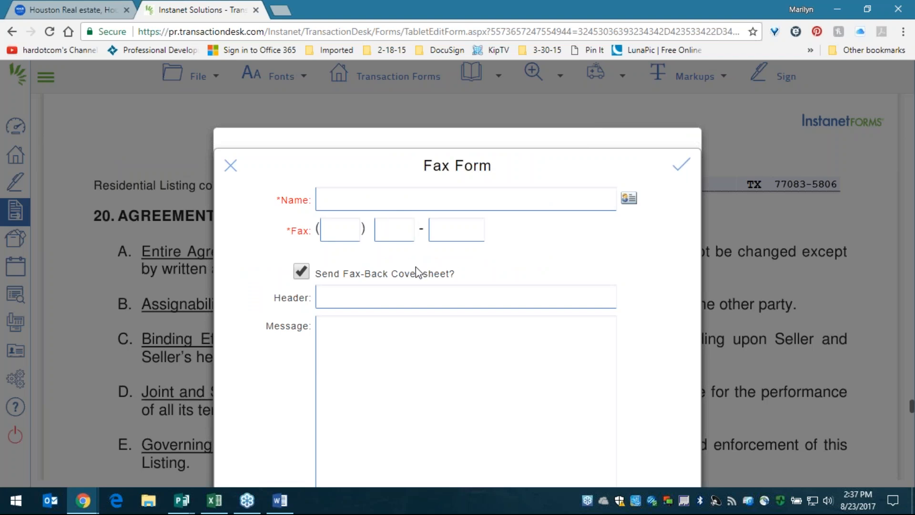
left_click_drag(455, 273, 317, 276)
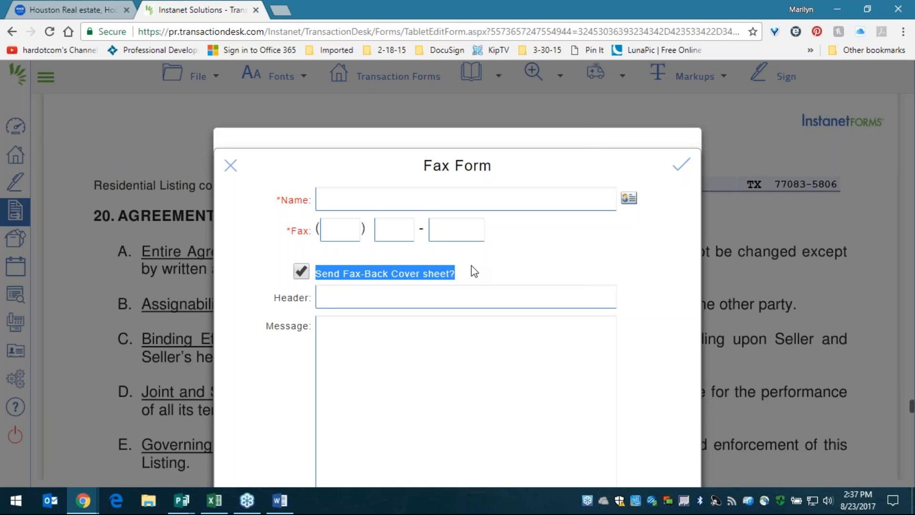
left_click(231, 166)
left_click(230, 149)
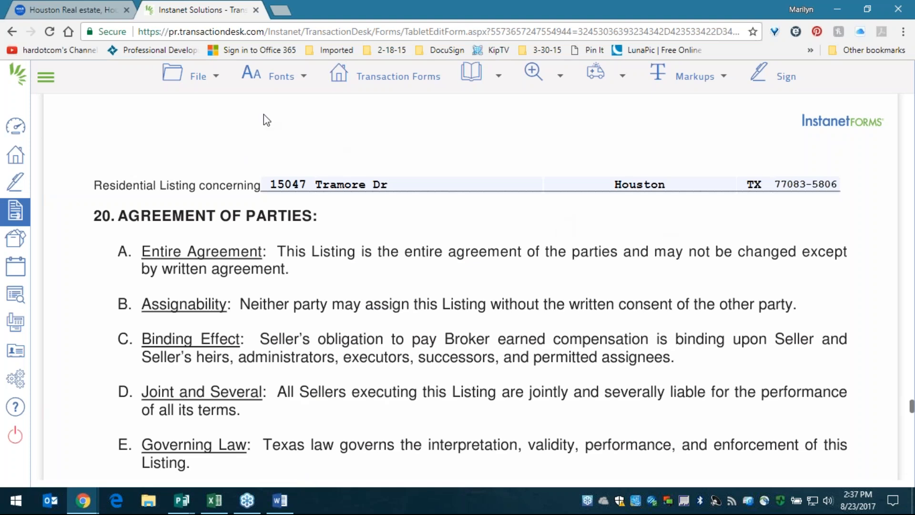
left_click(201, 76)
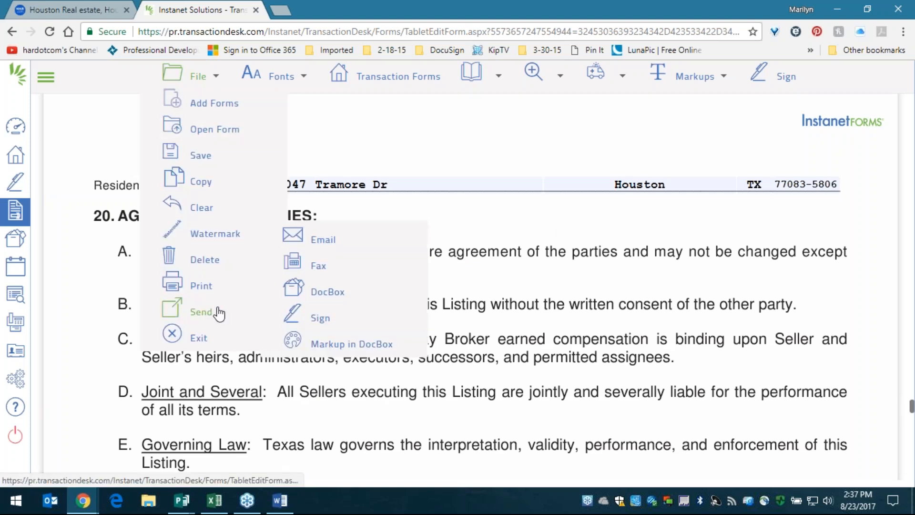
left_click(314, 319)
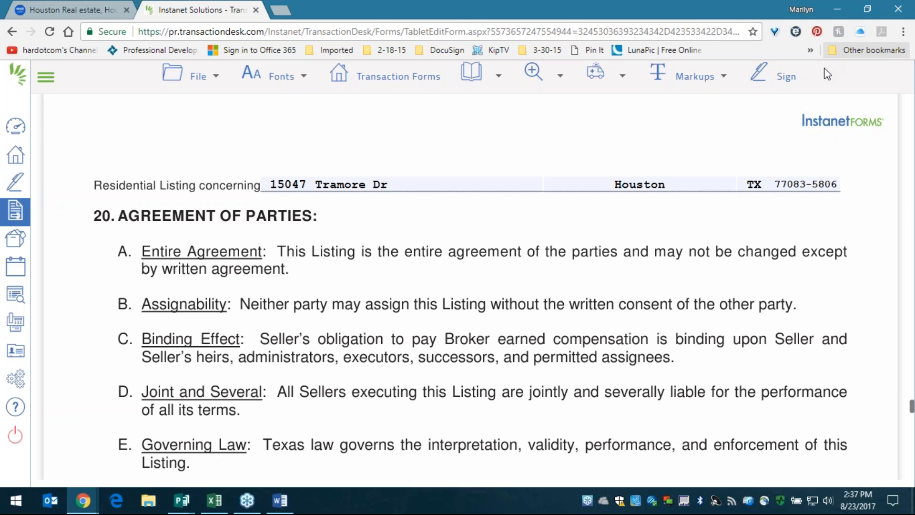
left_click(281, 76)
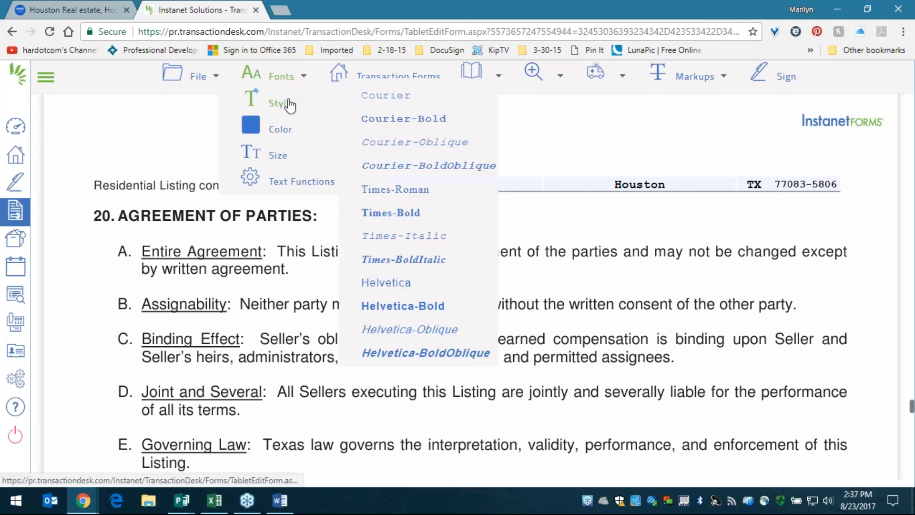
mouse_move(286, 152)
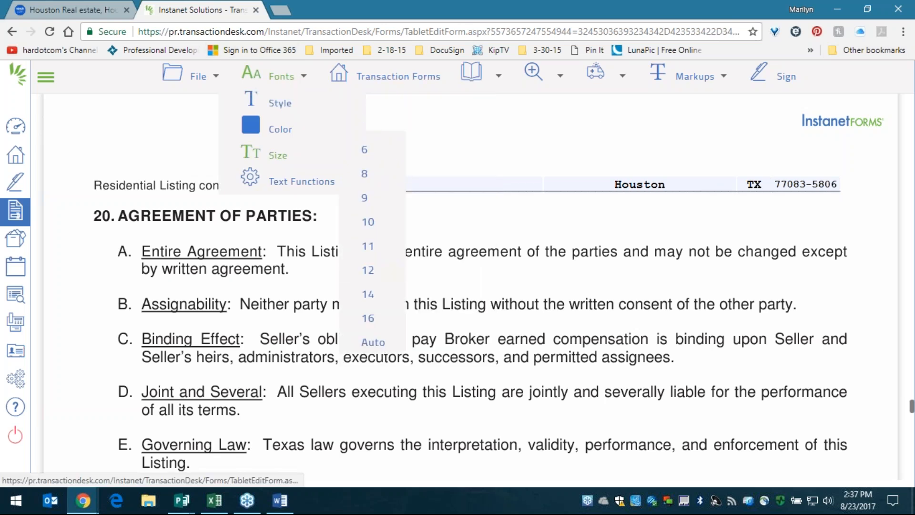
mouse_move(295, 180)
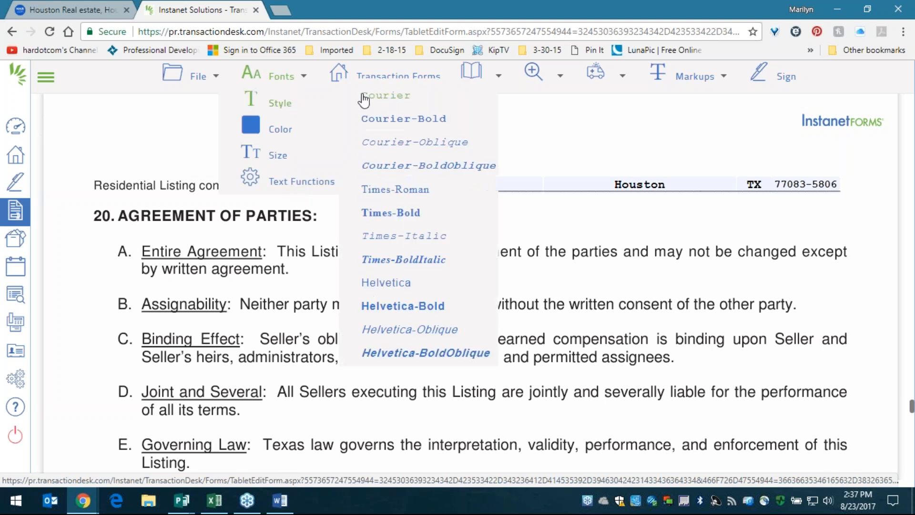
left_click(416, 78)
left_click(621, 195)
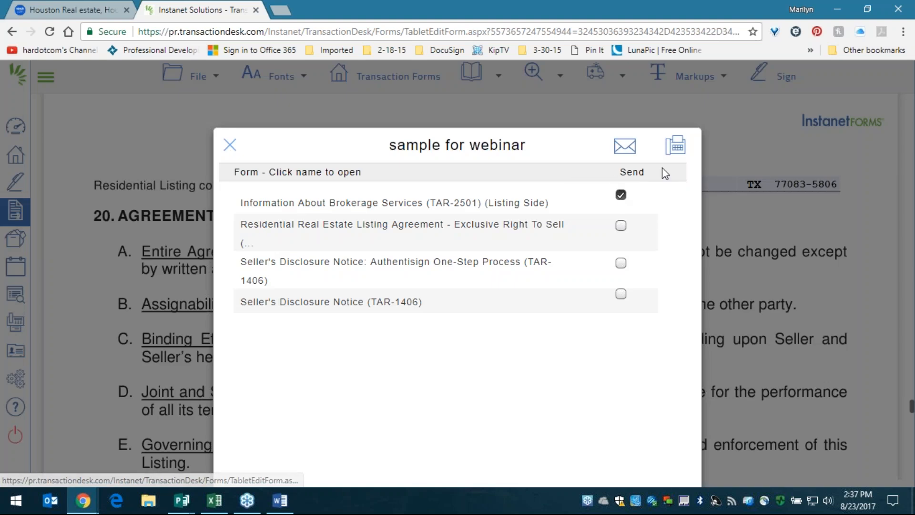
left_click(231, 144)
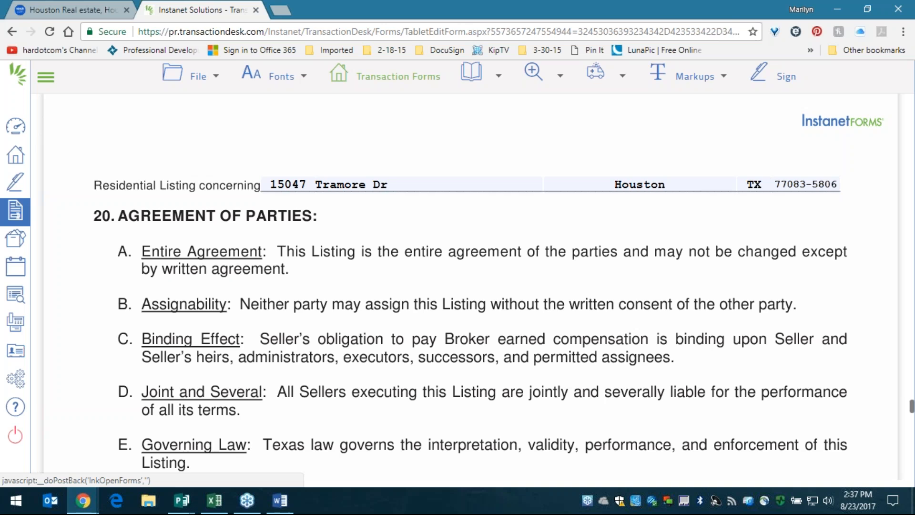
- Jump through pages 7 and 10 to page 4, showing MLS filing options B and C
mouse_move(489, 80)
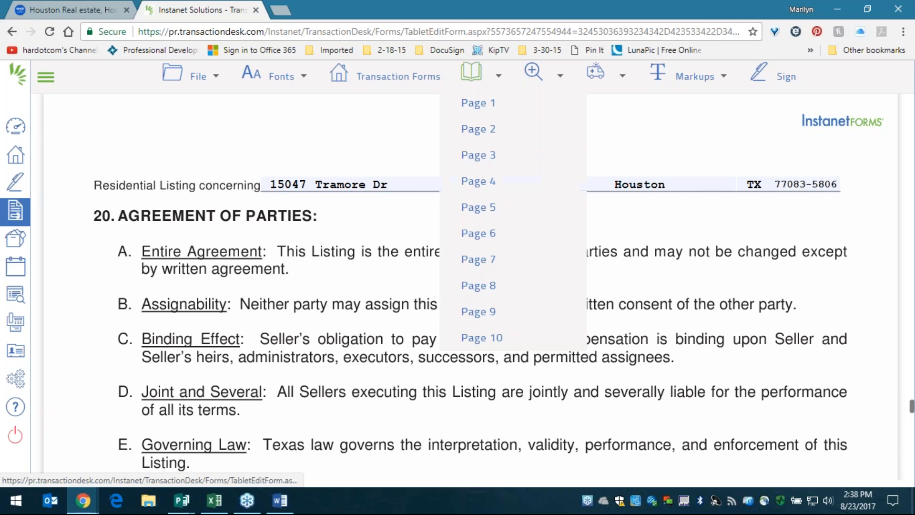
left_click(481, 267)
left_click(477, 337)
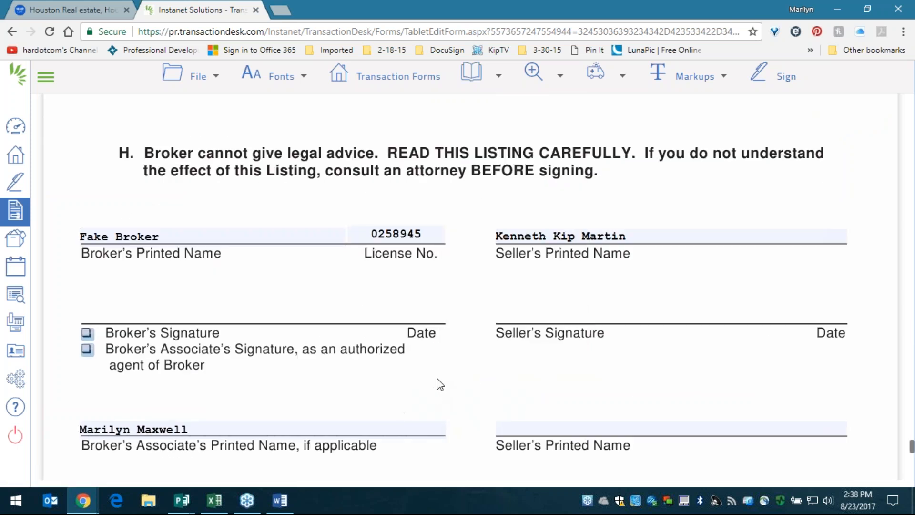
mouse_move(472, 79)
left_click(478, 181)
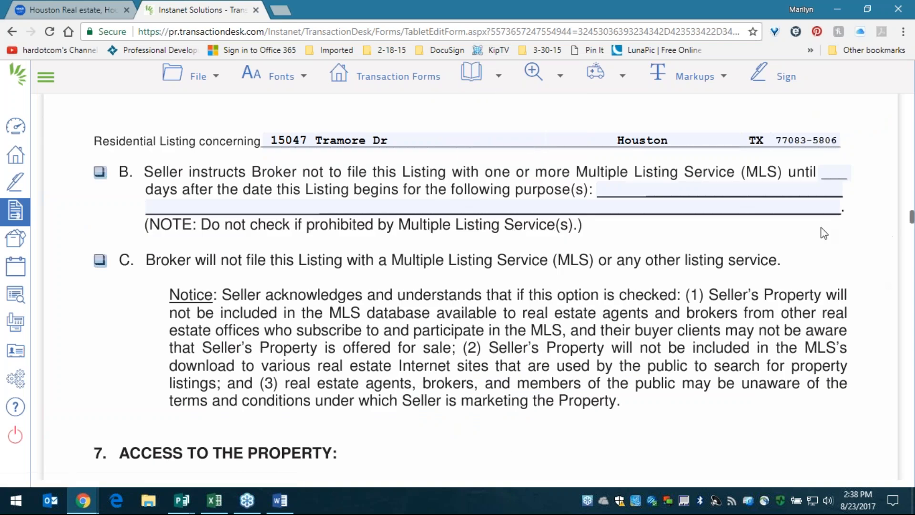
left_click(560, 76)
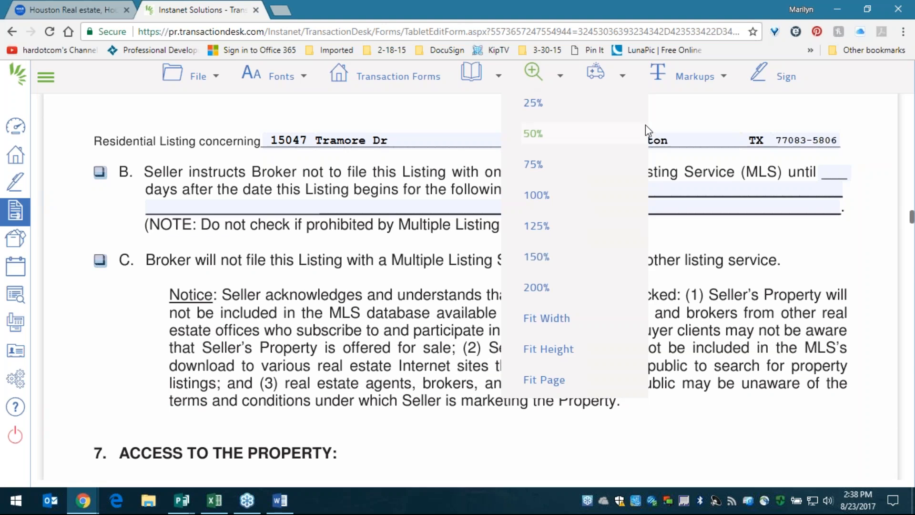
left_click(615, 77)
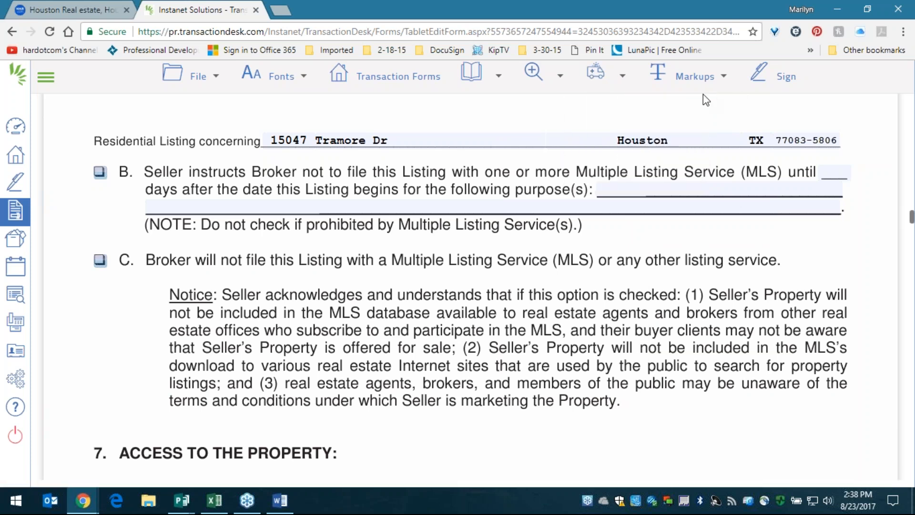
- Draw a trial redaction over the Notice paragraph under item C, then delete it
mouse_move(716, 80)
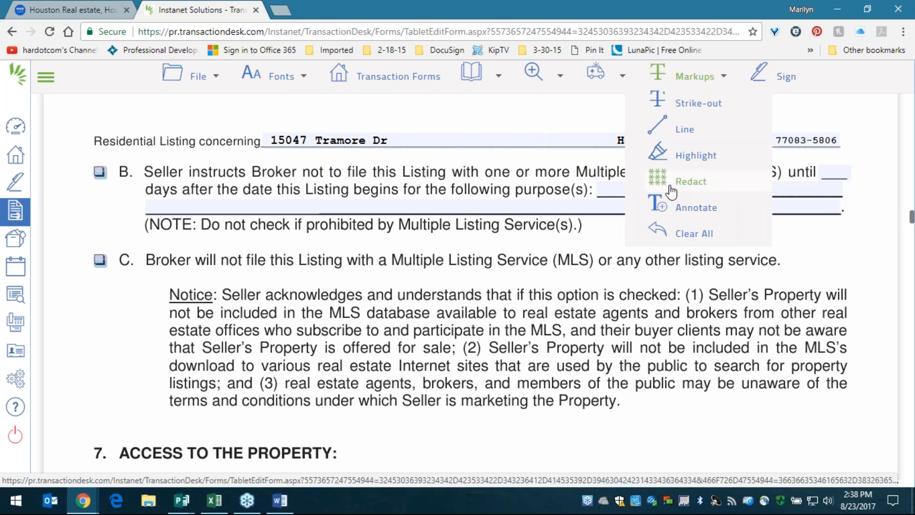
left_click(694, 182)
left_click_drag(159, 288, 696, 409)
right_click(448, 329)
left_click(481, 348)
mouse_move(643, 83)
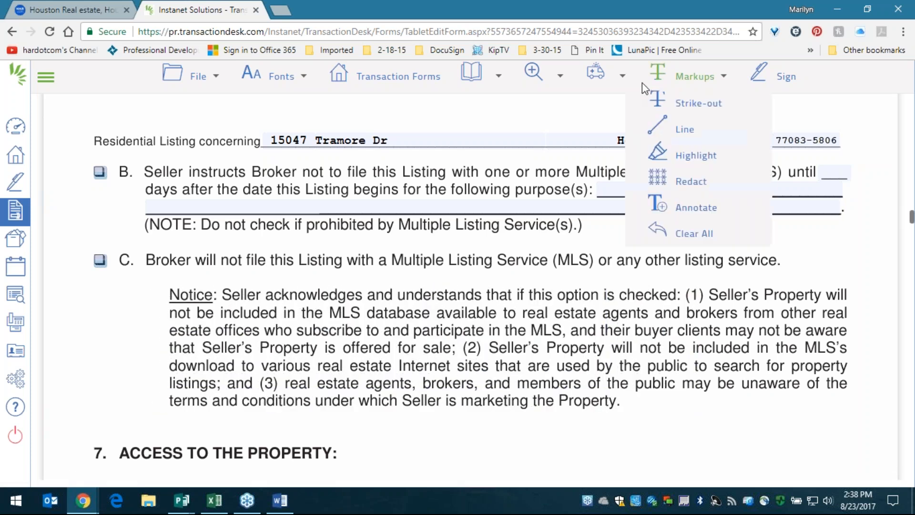
left_click(699, 157)
left_click_drag(117, 253, 868, 416)
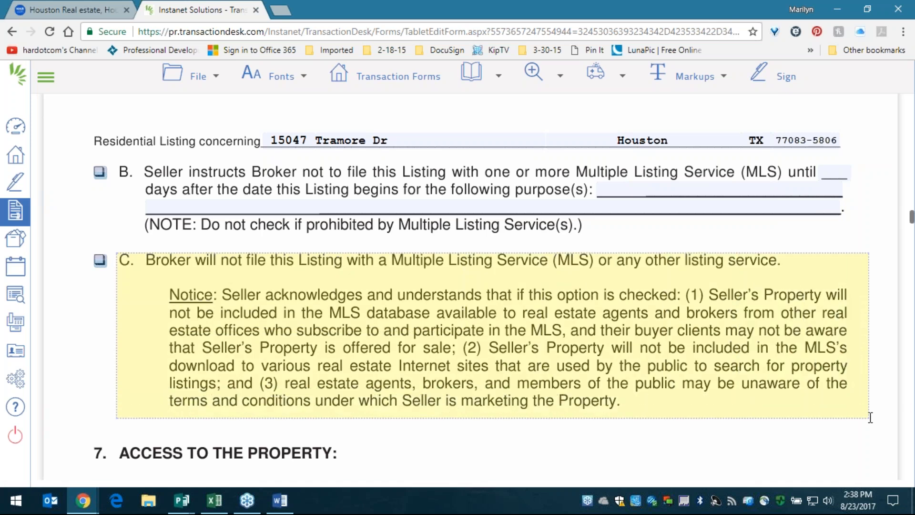
left_click(299, 342)
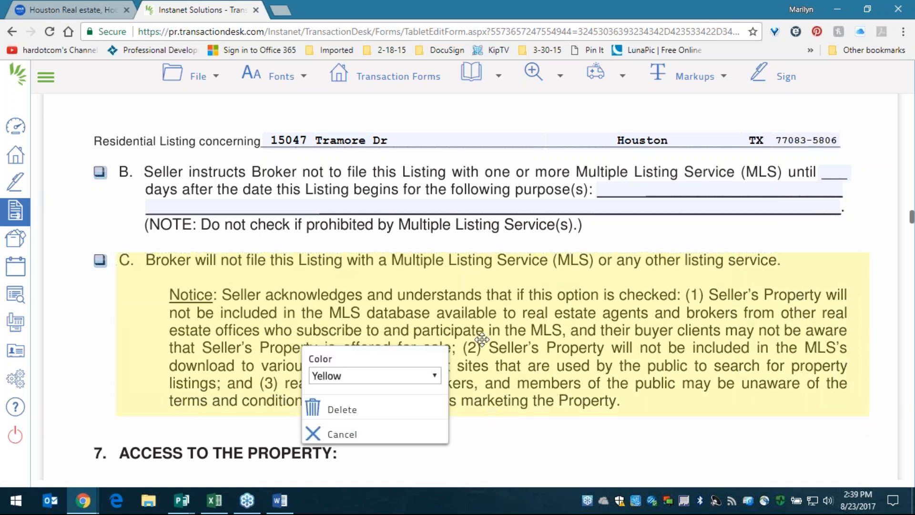
left_click(404, 380)
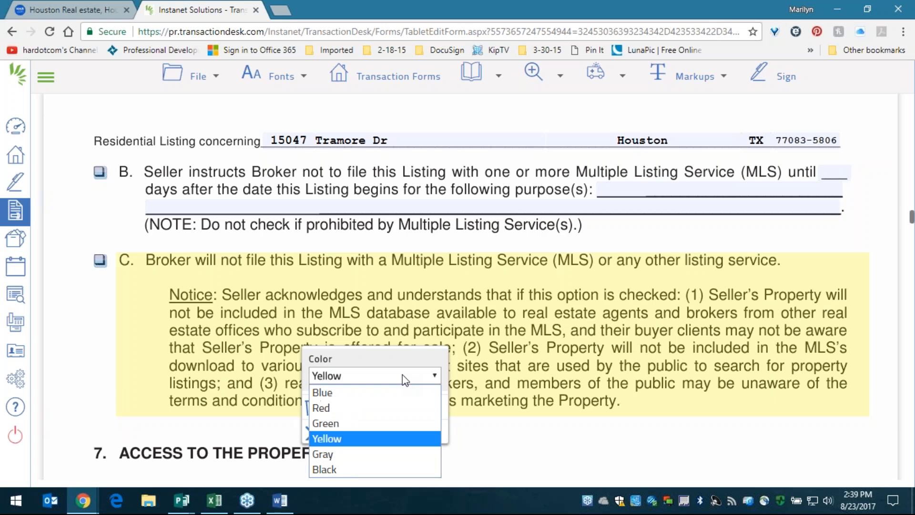
left_click(391, 408)
left_click(505, 289)
left_click(574, 319)
left_click(548, 383)
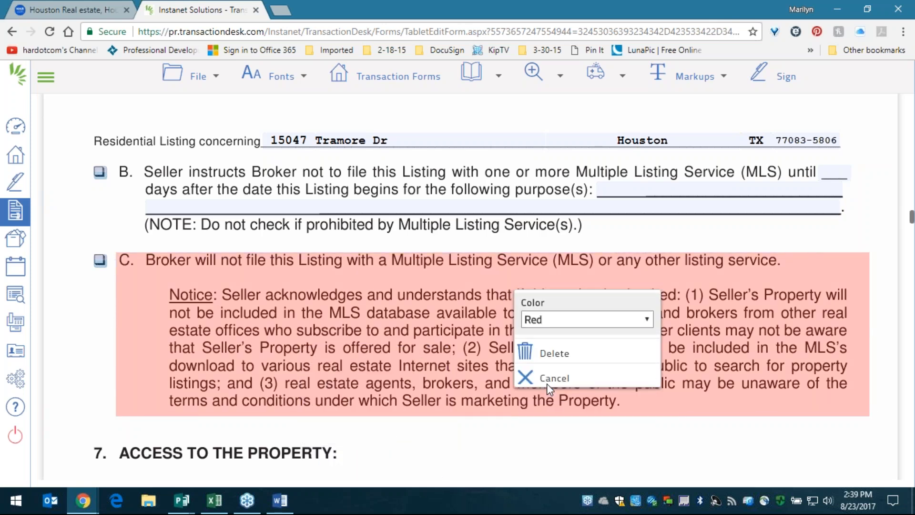
left_click(411, 324)
left_click(449, 354)
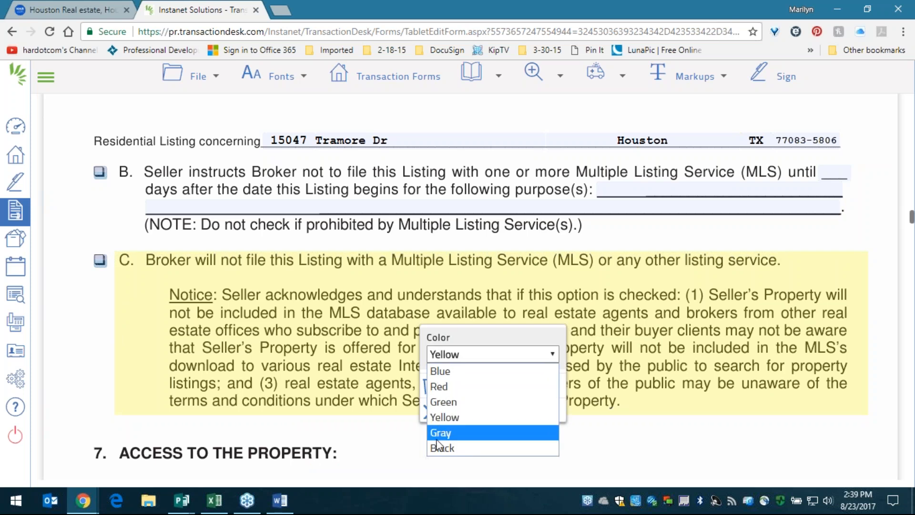
left_click(439, 371)
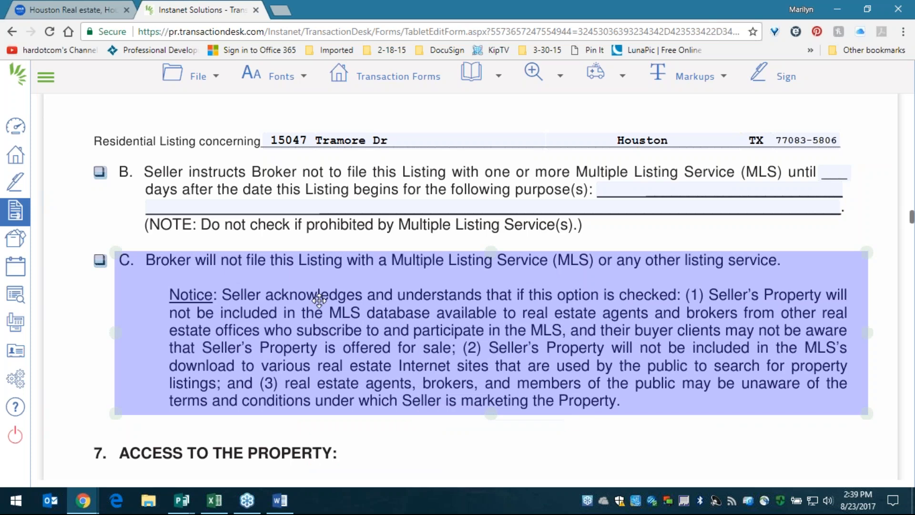
left_click(463, 340)
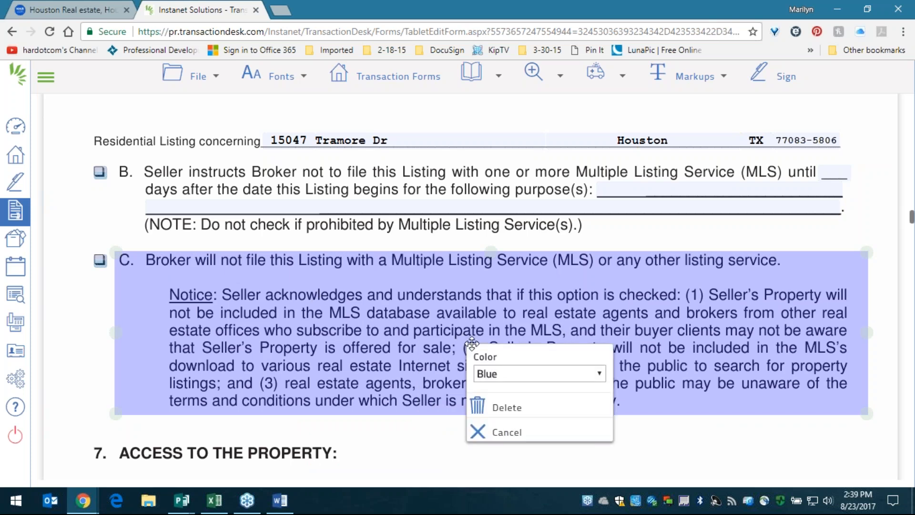
left_click(505, 409)
left_click(505, 409)
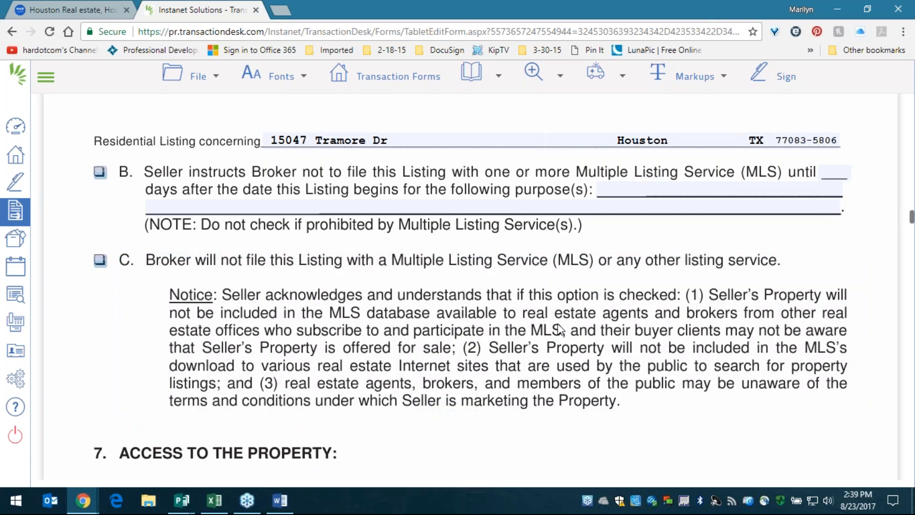
left_click(216, 88)
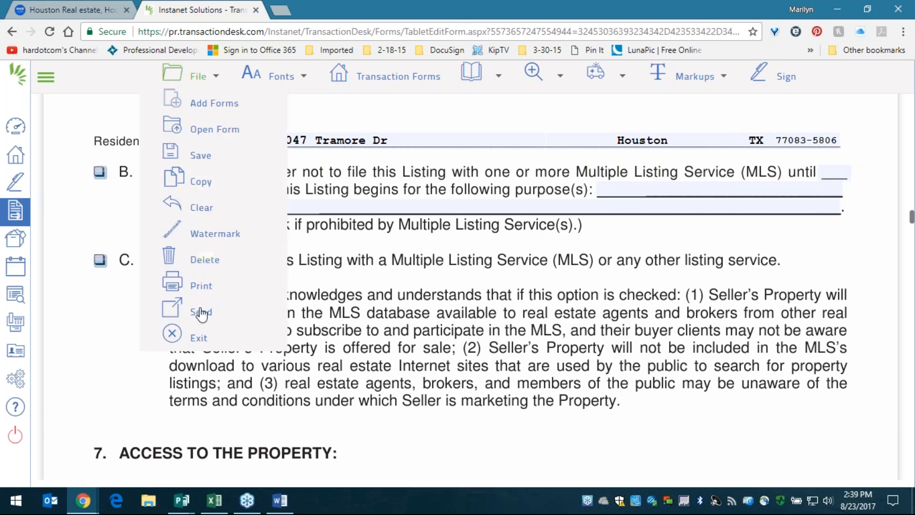
- Exit the listing form and move on to Documents, Step 5 of 5, listing Fax-Back Cover Sheet.pdf
left_click(198, 338)
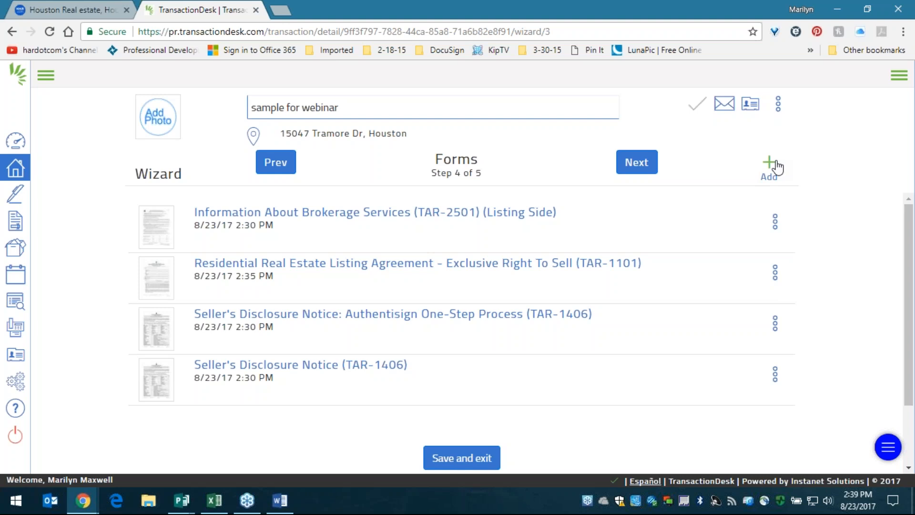
left_click(628, 154)
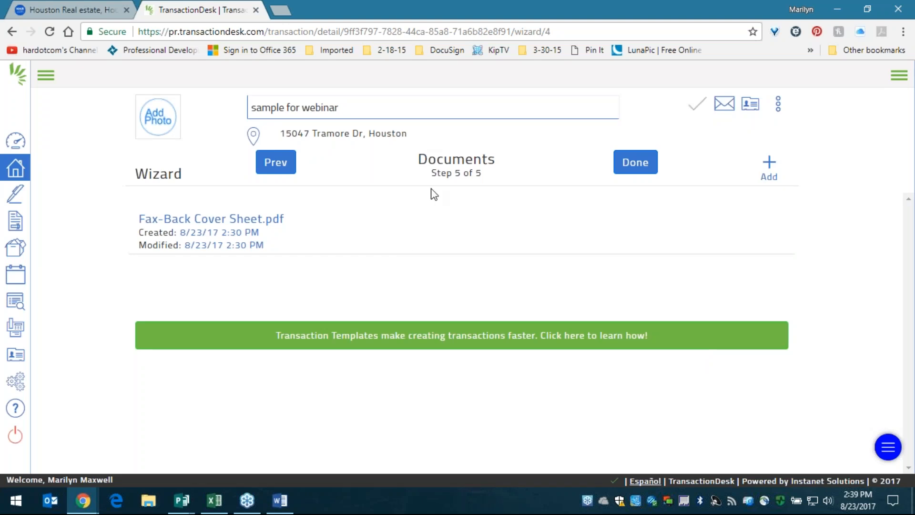
left_click(236, 220)
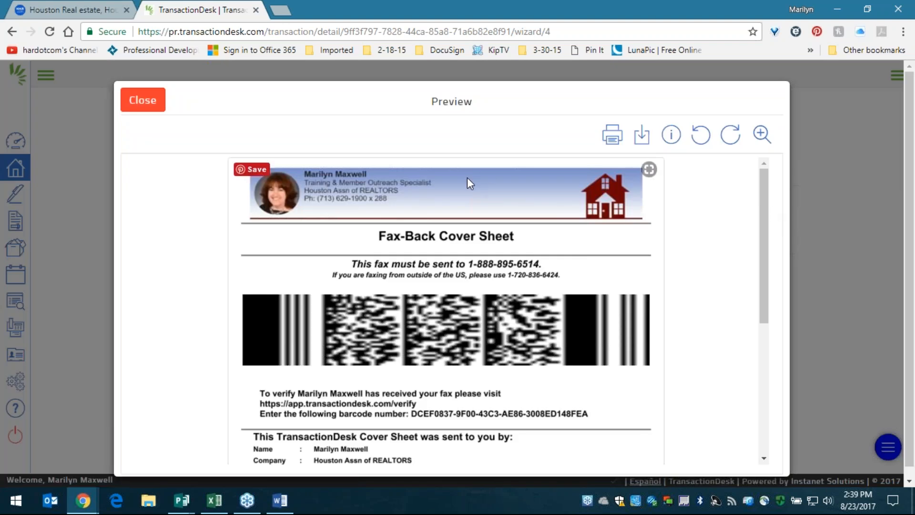
left_click_drag(762, 205, 759, 238)
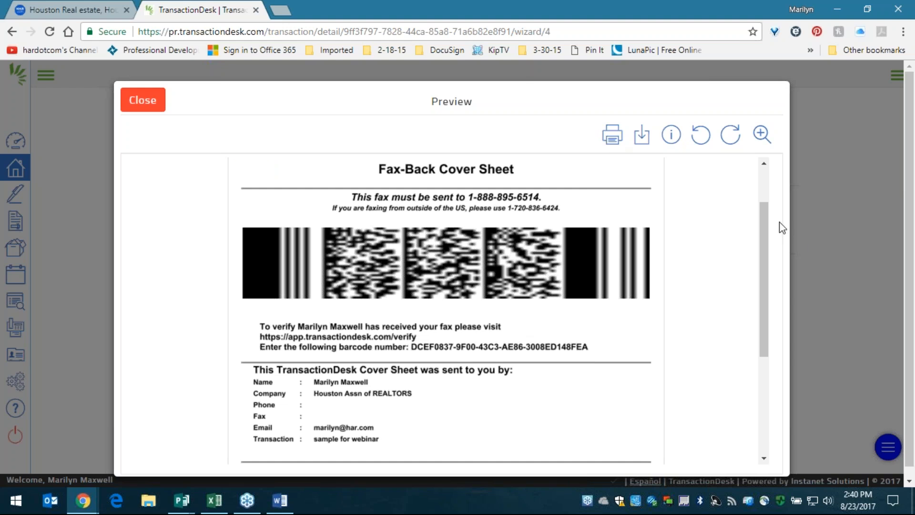
mouse_move(762, 227)
left_mouse_down()
mouse_move(763, 272)
mouse_move(764, 231)
left_mouse_up()
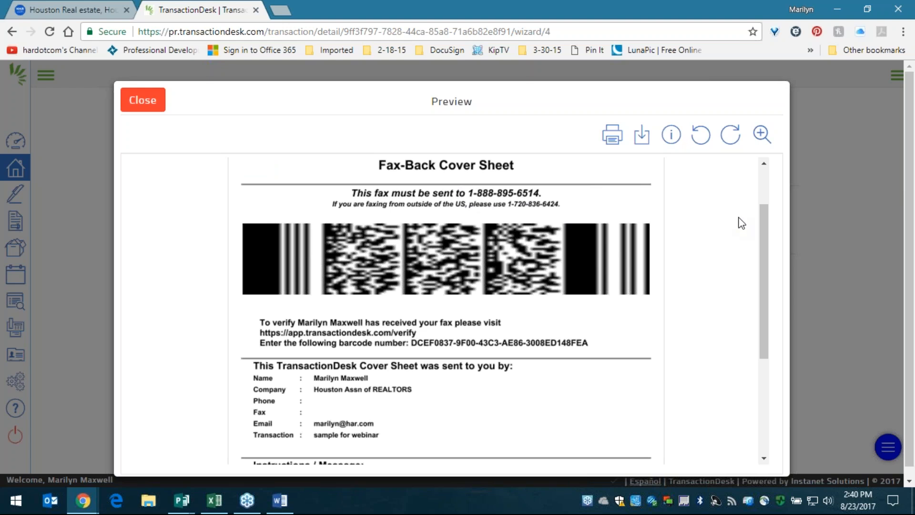
left_click_drag(766, 225, 773, 351)
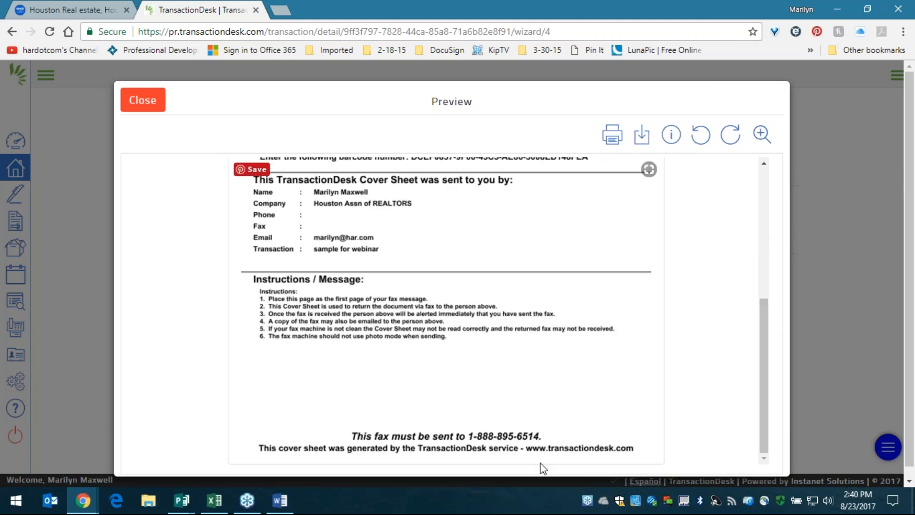
left_click_drag(765, 369, 767, 274)
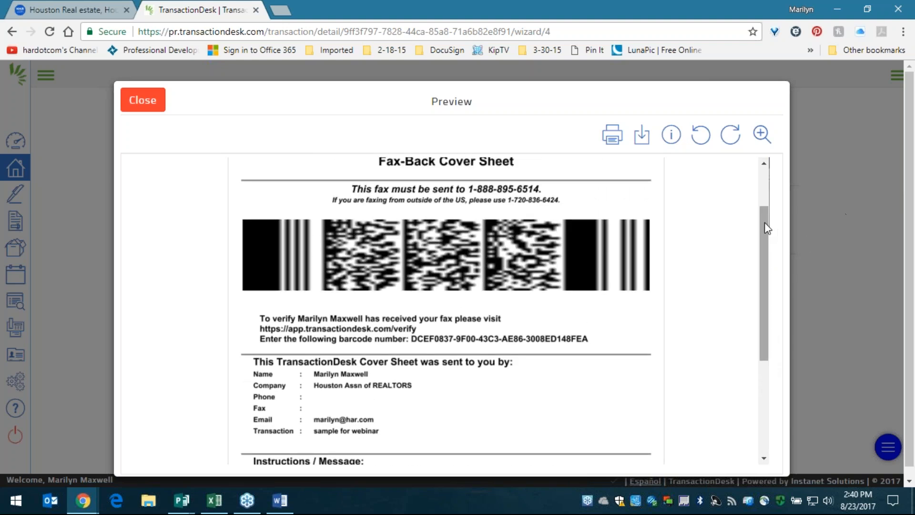
left_click_drag(764, 224, 762, 337)
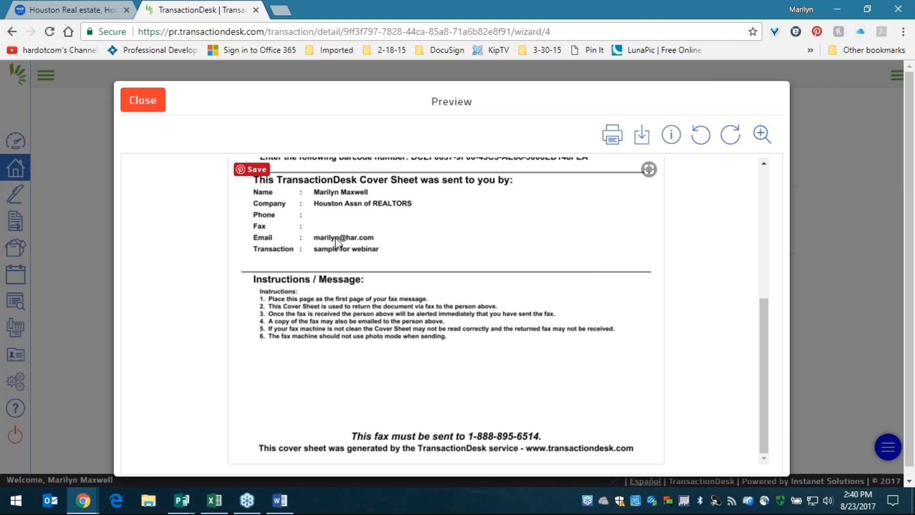
left_click(143, 100)
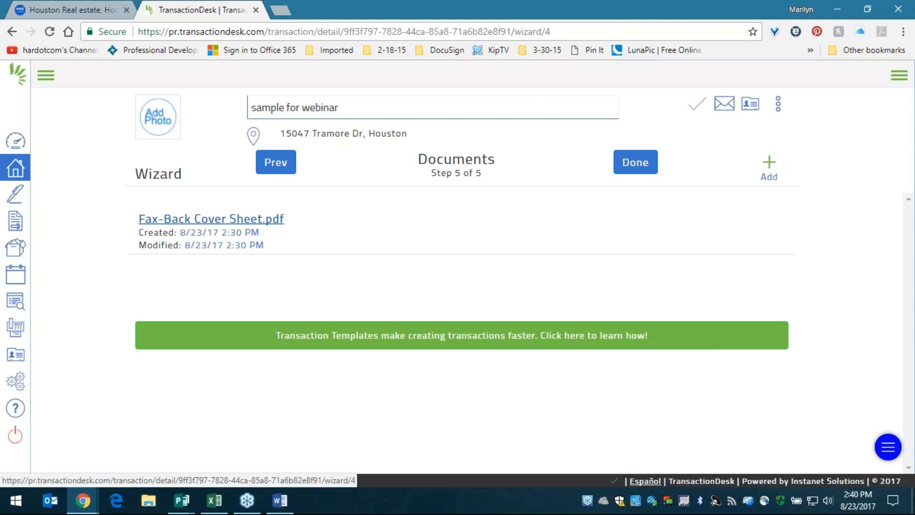
- Finish the wizard, highlight the transaction name and address, and show the Email Upload Information
left_click(635, 163)
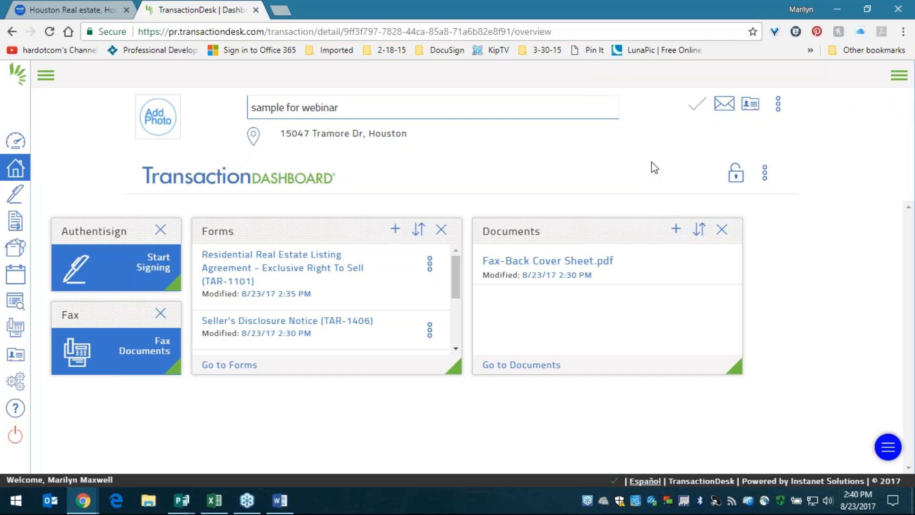
triple_click(321, 107)
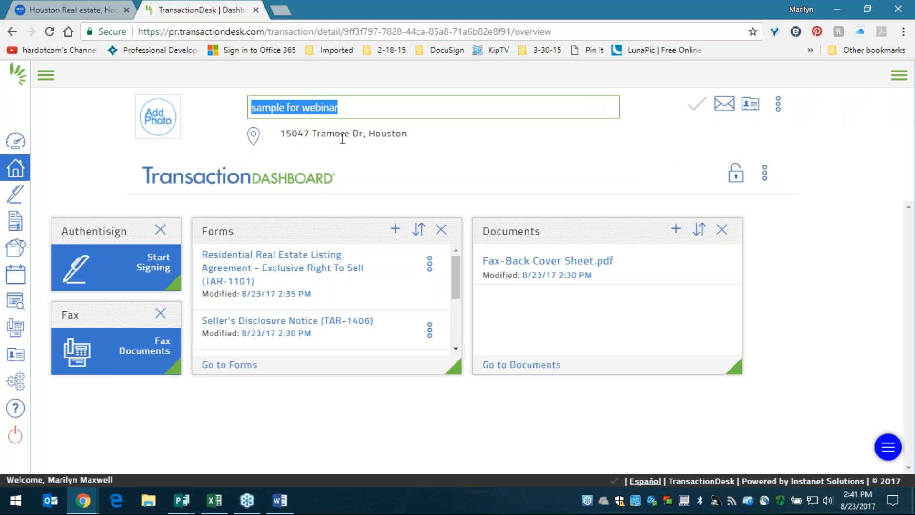
left_click_drag(316, 134, 425, 142)
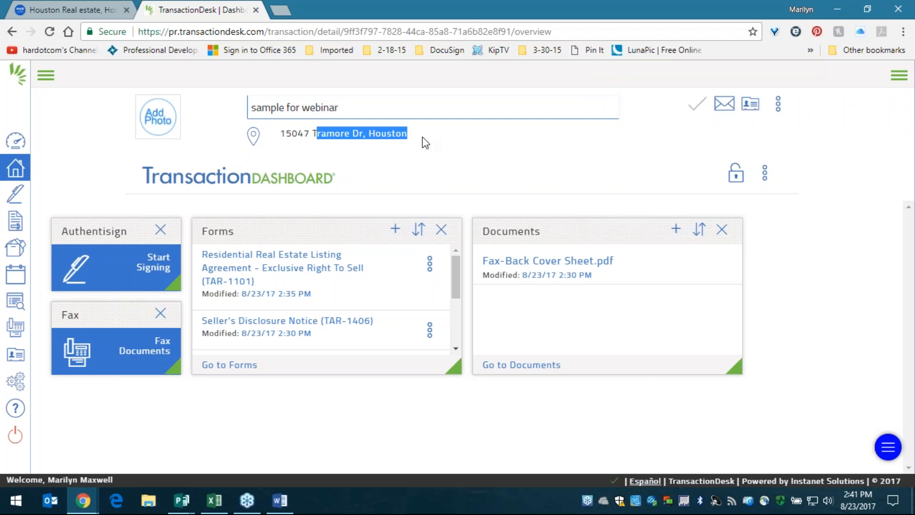
left_click(385, 142)
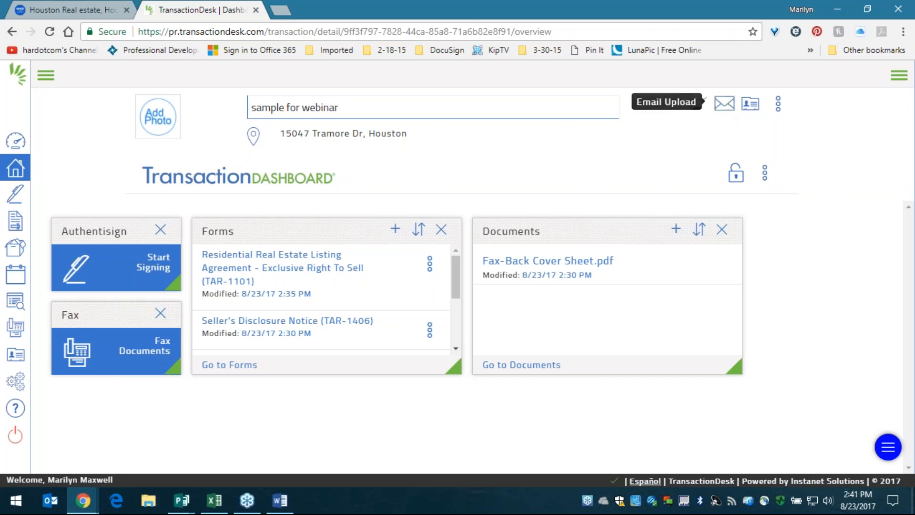
left_click(727, 104)
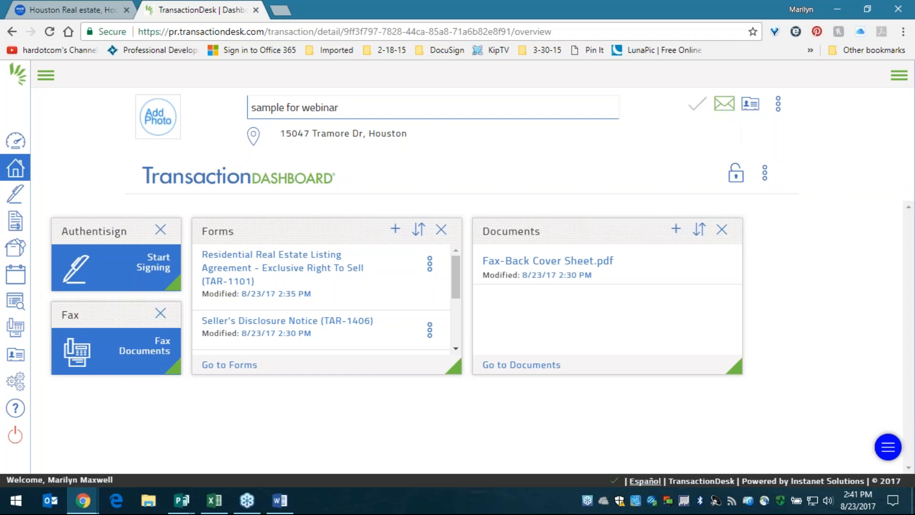
- Copy the transaction's upload email address, close the dialog and return to the Agent Dashboard
left_click(725, 114)
left_click_drag(570, 150, 347, 161)
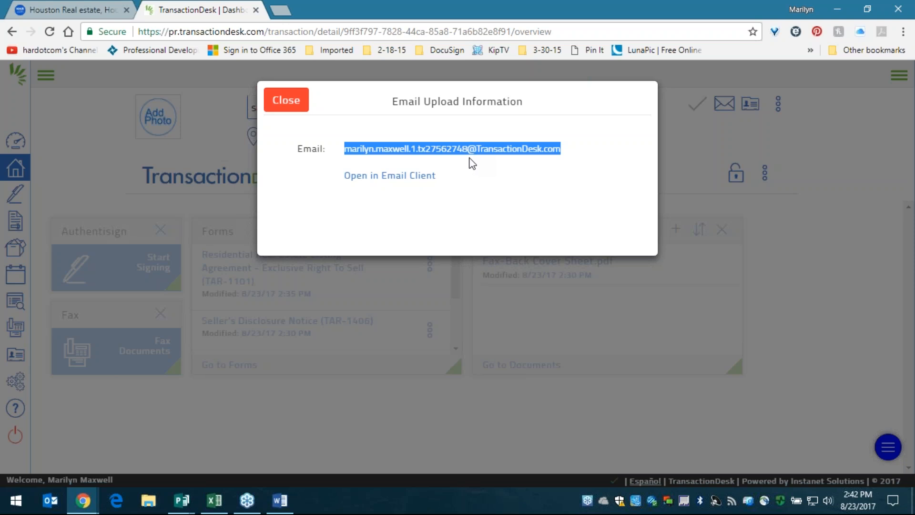
left_click(585, 153)
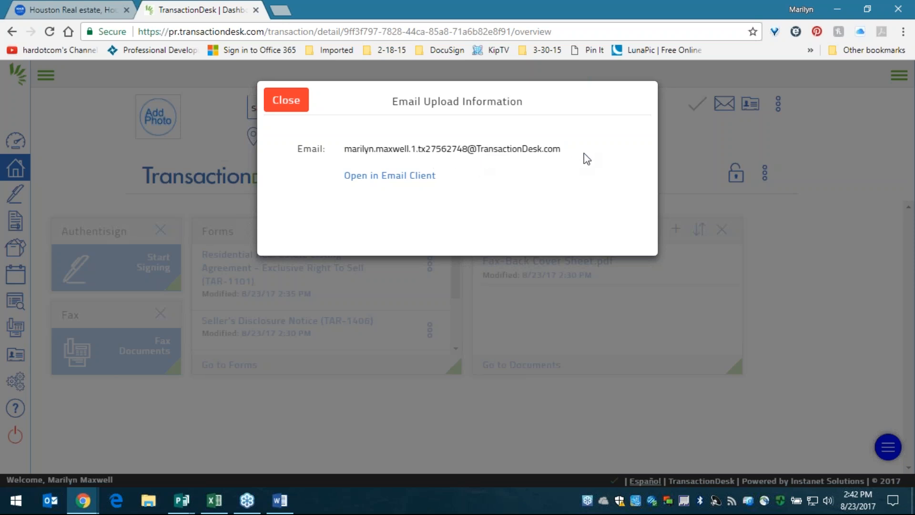
left_click_drag(574, 157, 380, 155)
right_click(380, 154)
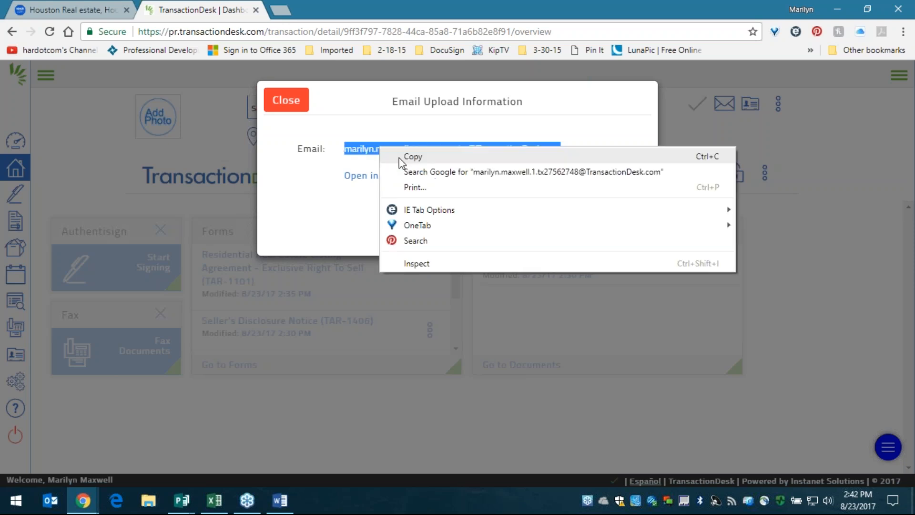
left_click(425, 158)
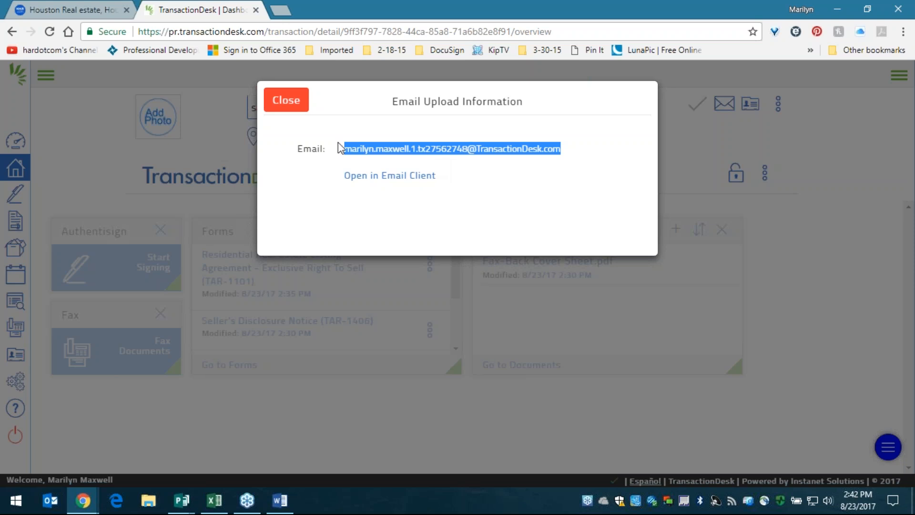
left_click(286, 101)
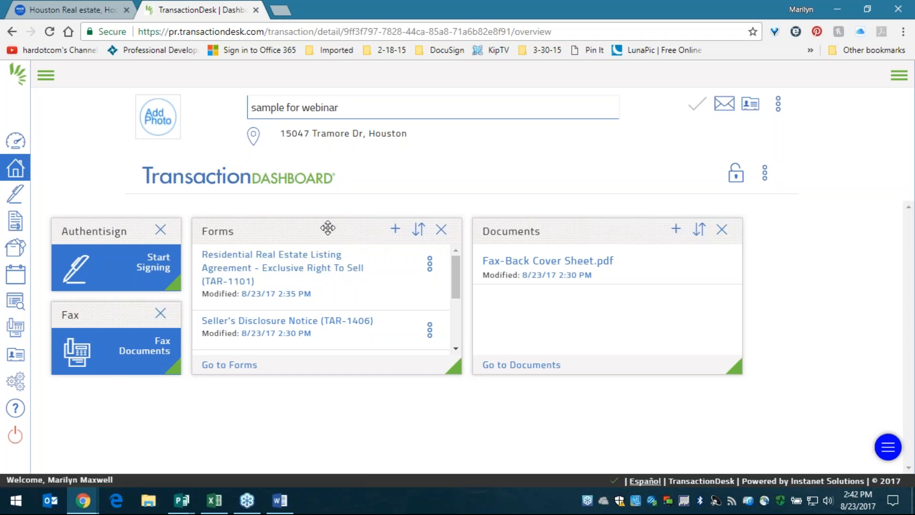
left_click(15, 141)
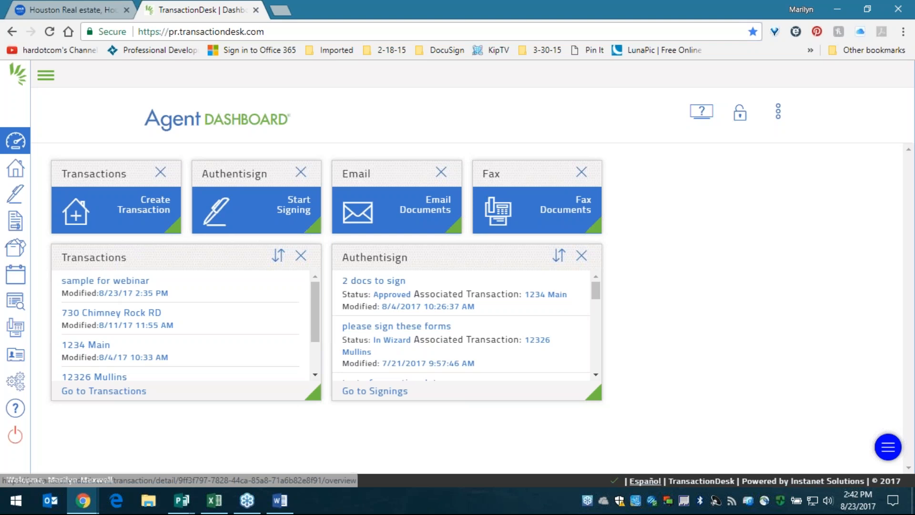
- Look at the transaction sorting choices without changing the order, then open the full Transactions list
left_click(283, 263)
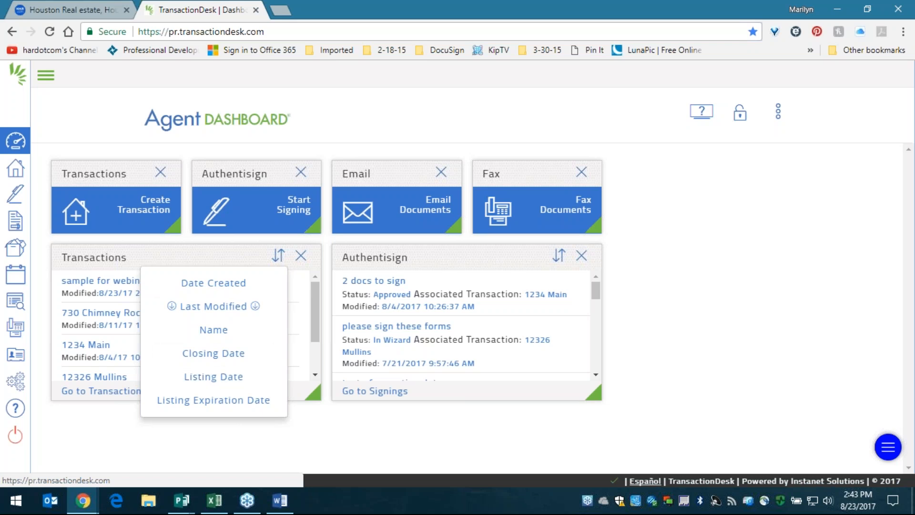
left_click(215, 255)
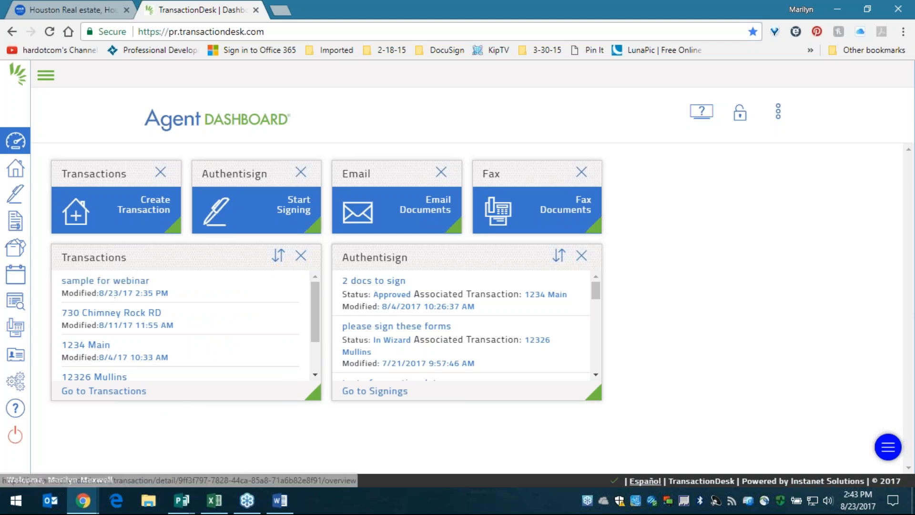
left_click(16, 172)
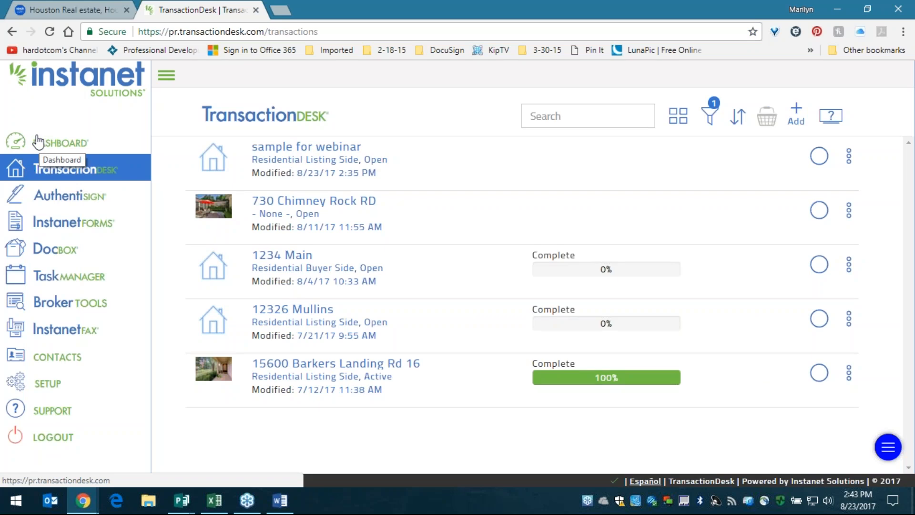
- Open the sample for webinar transaction's Details and go to its empty Signings page
left_click(829, 145)
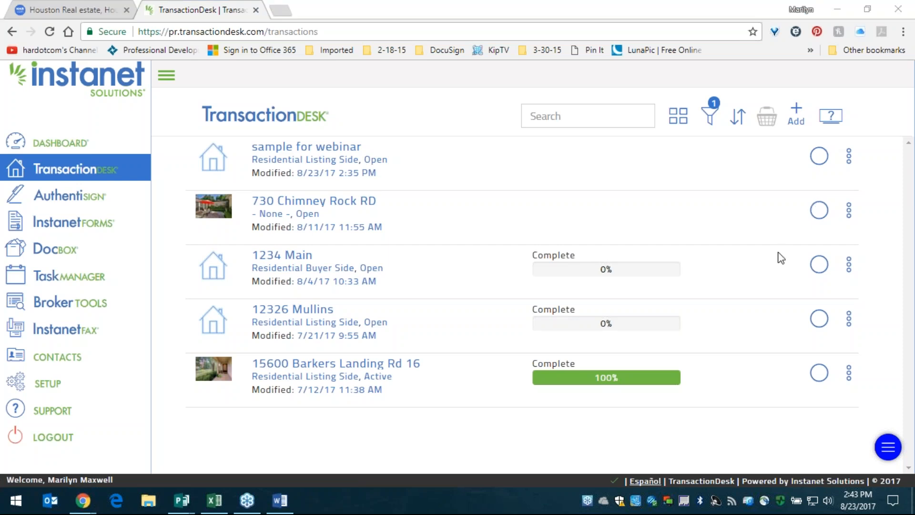
left_click(849, 156)
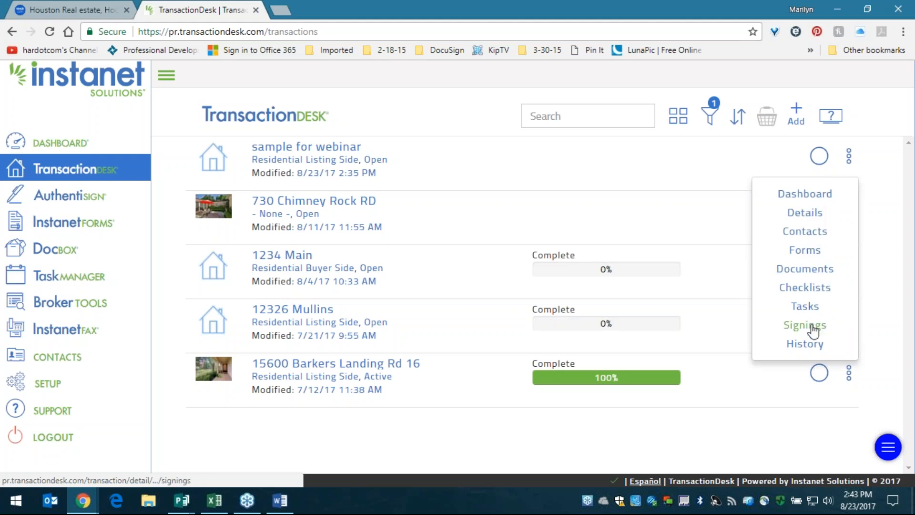
left_click(851, 159)
left_click(851, 159)
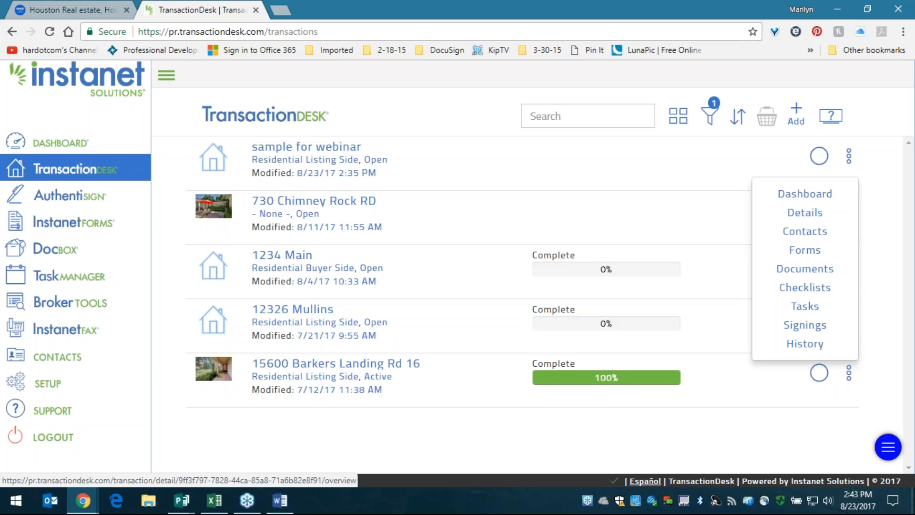
left_click(327, 150)
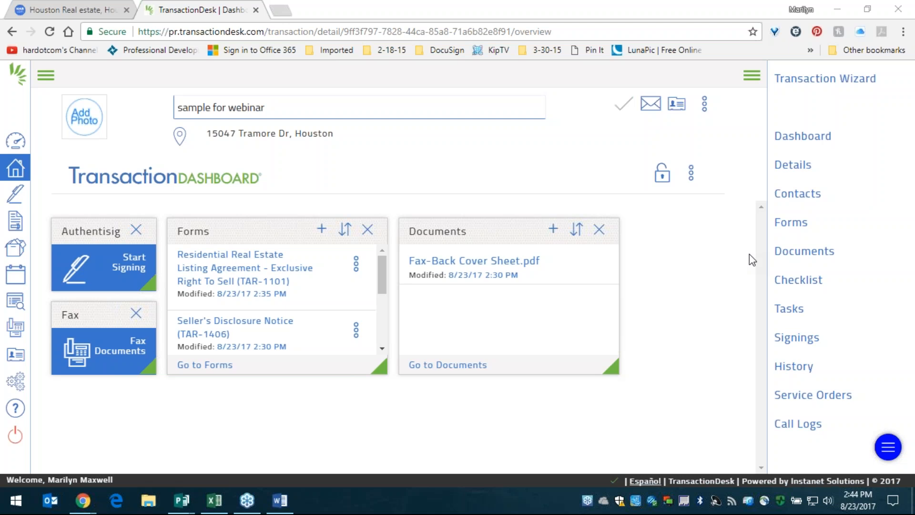
left_click(803, 164)
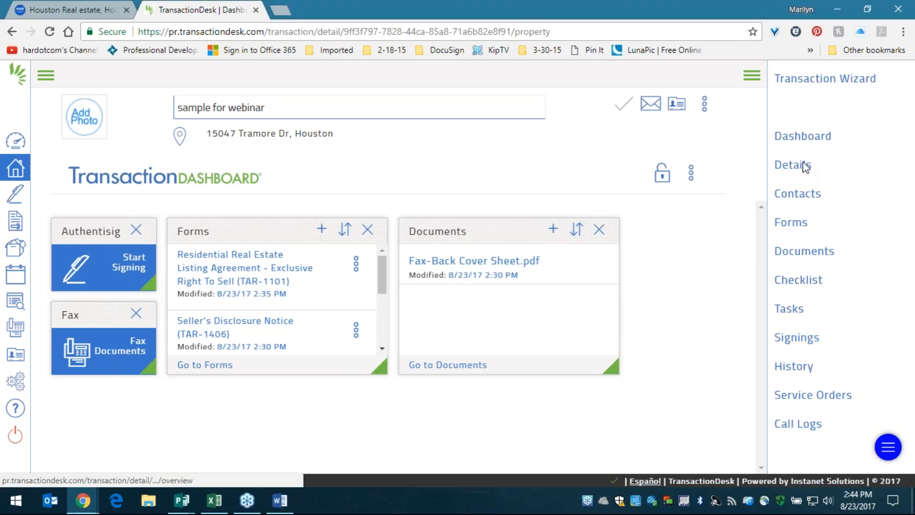
scroll(508, 305, "down", 8)
scroll(528, 318, "up", 8)
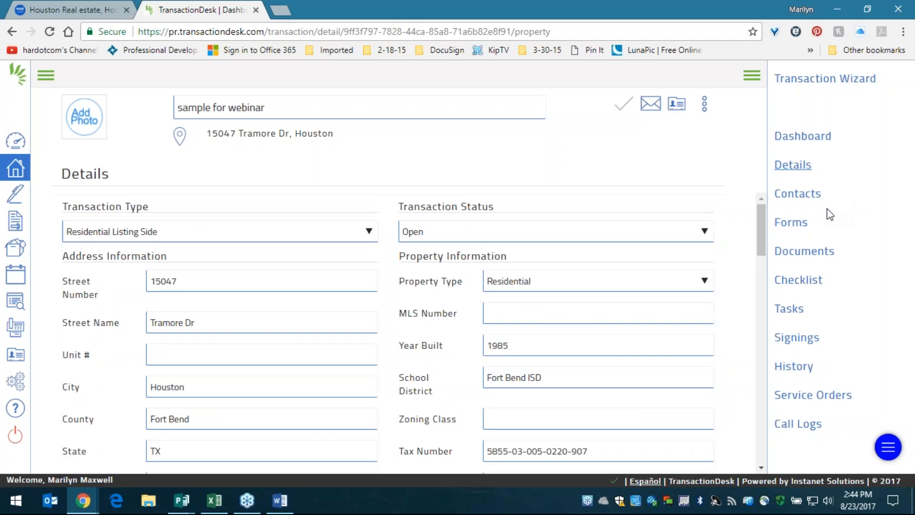
left_click_drag(829, 341, 772, 339)
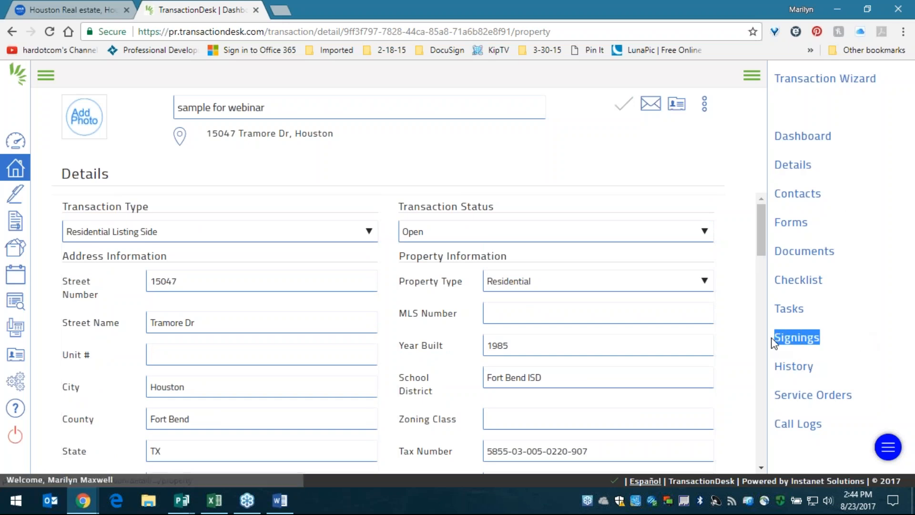
left_click(813, 342)
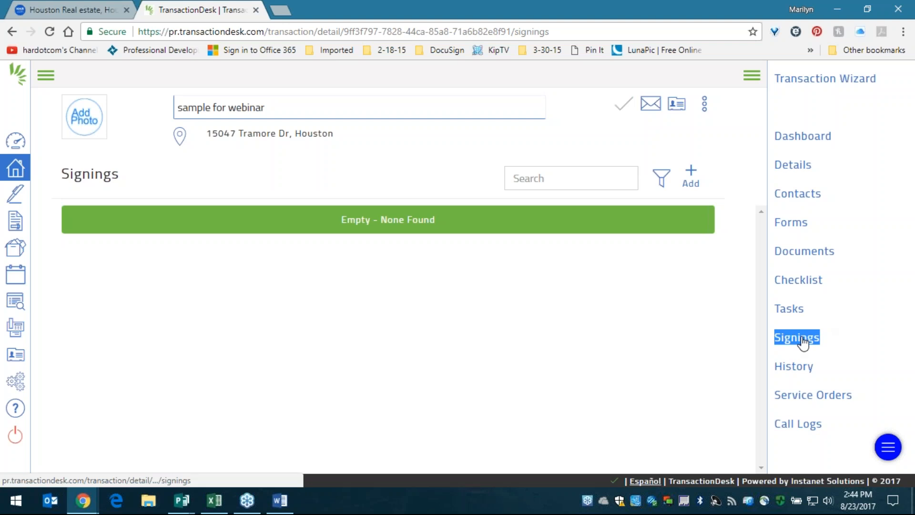
- Add a signing named 'Sample Signing for Webinar' from the name suggestions and save it
left_click(690, 176)
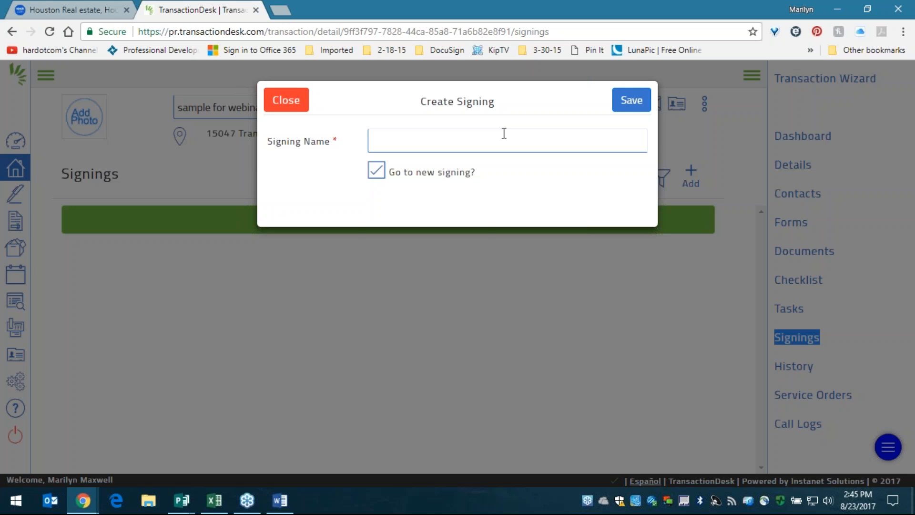
left_click(504, 133)
type("sample")
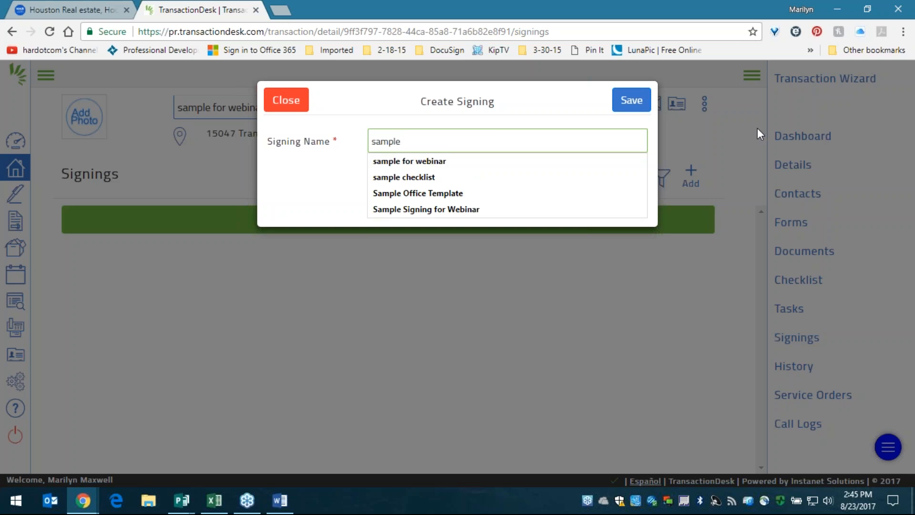
type(" signing for Webinar")
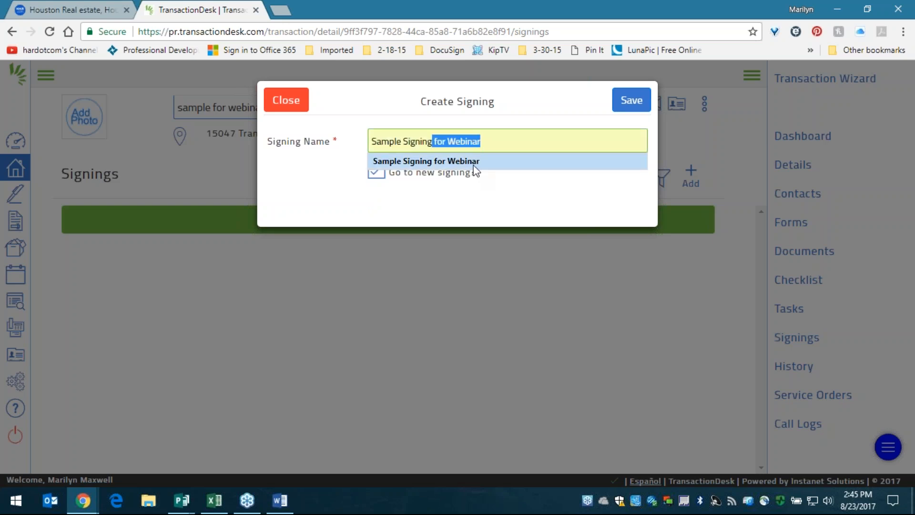
left_click(473, 162)
left_click(494, 199)
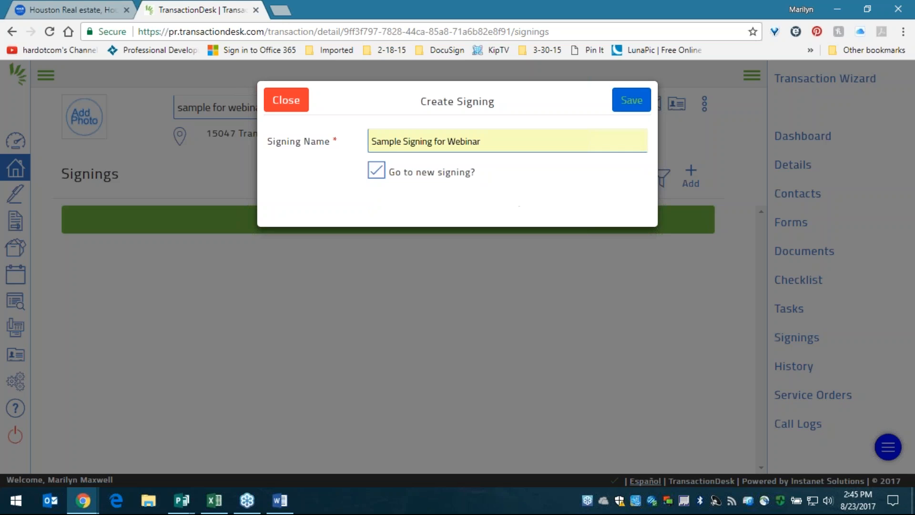
left_click(625, 113)
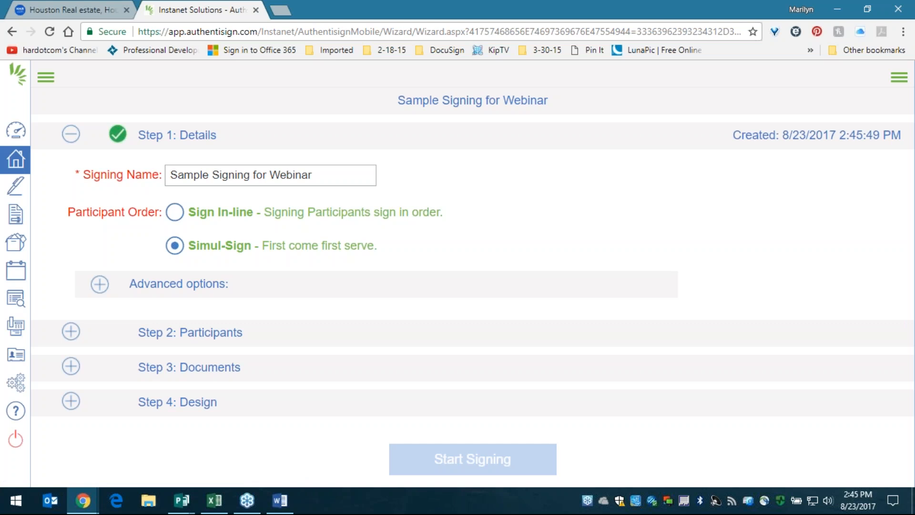
- Set the Sample Signing for Webinar's Participant Order to Sign In-line
triple_click(310, 175)
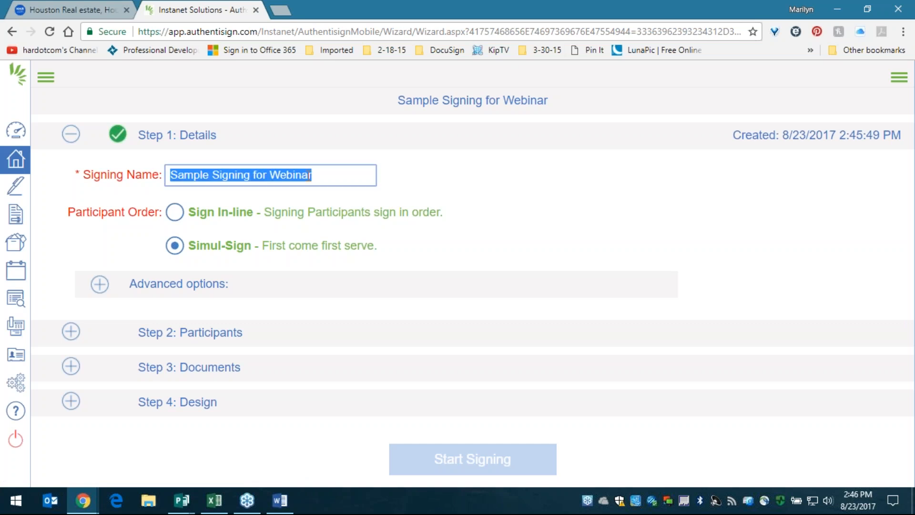
left_click_drag(394, 247, 104, 209)
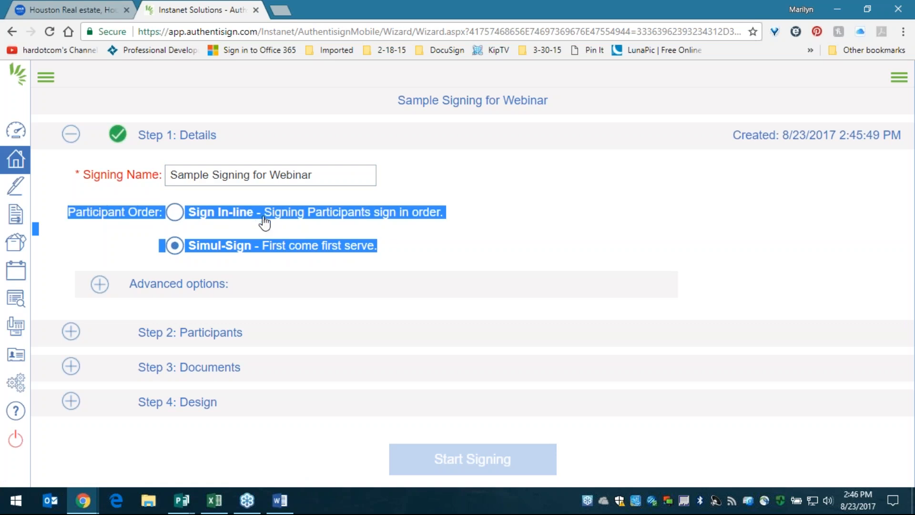
left_click(125, 216)
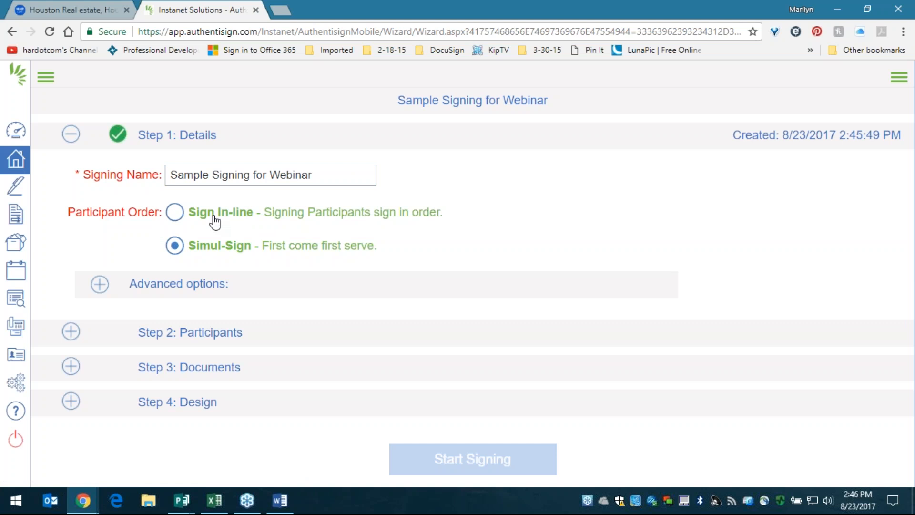
left_click(214, 216)
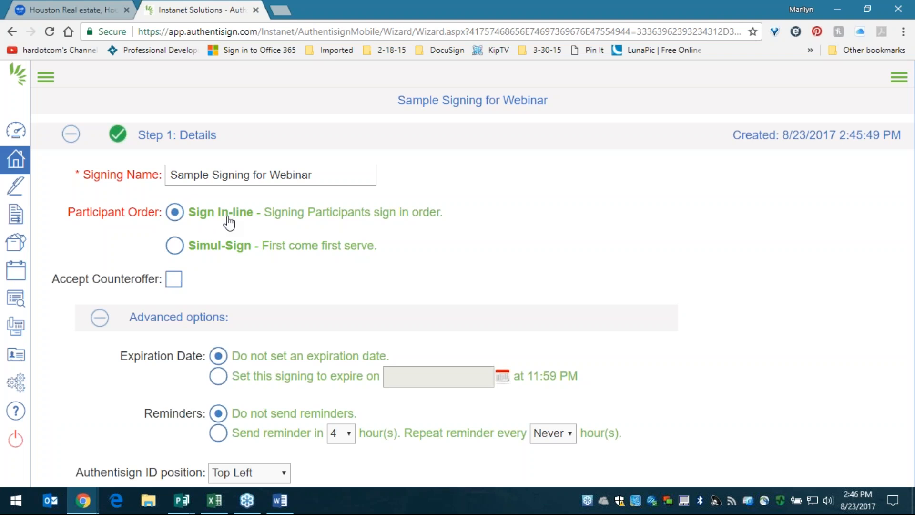
left_click_drag(387, 248, 166, 247)
- Settle on Simul-Sign participant order, leaving no expiration date and no reminders as defaults
left_click(174, 245)
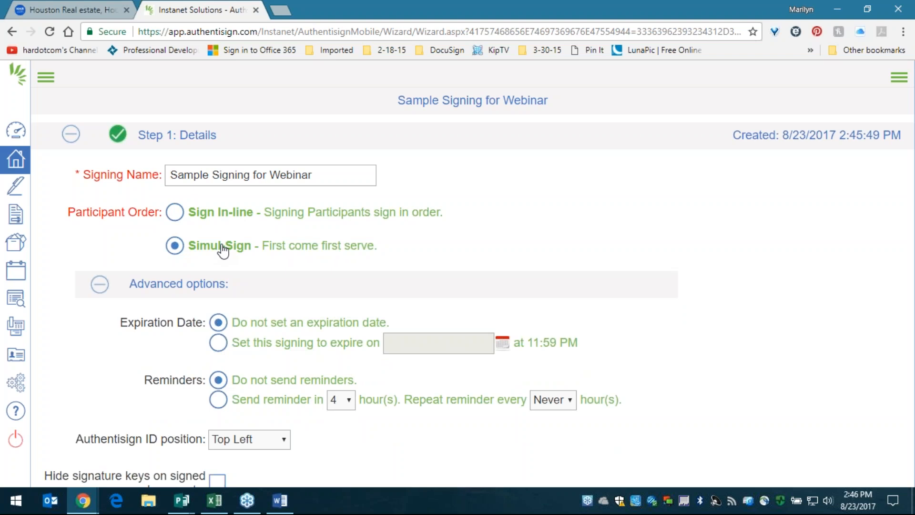
left_click(175, 213)
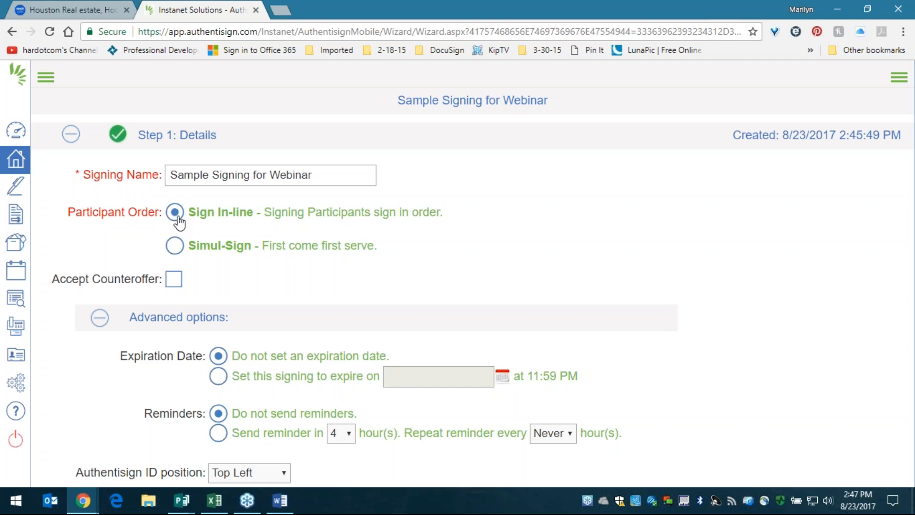
left_click_drag(460, 215, 246, 216)
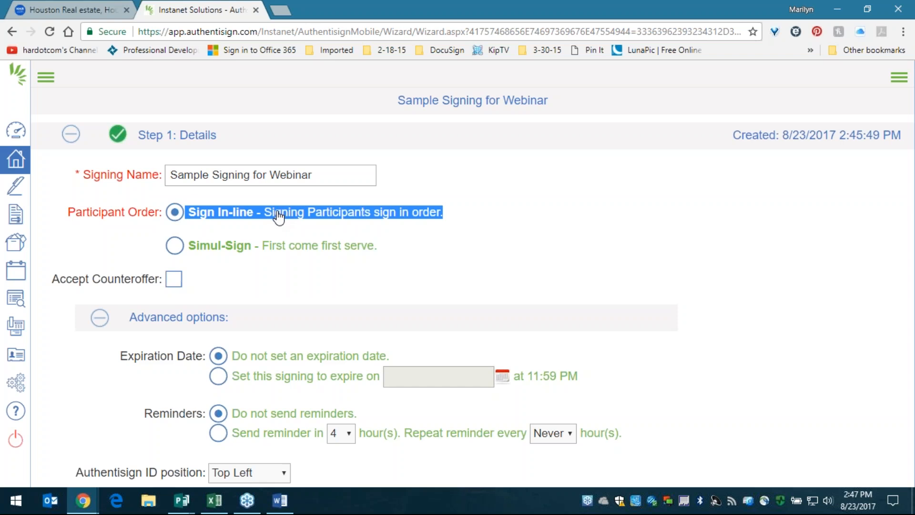
left_click(198, 246)
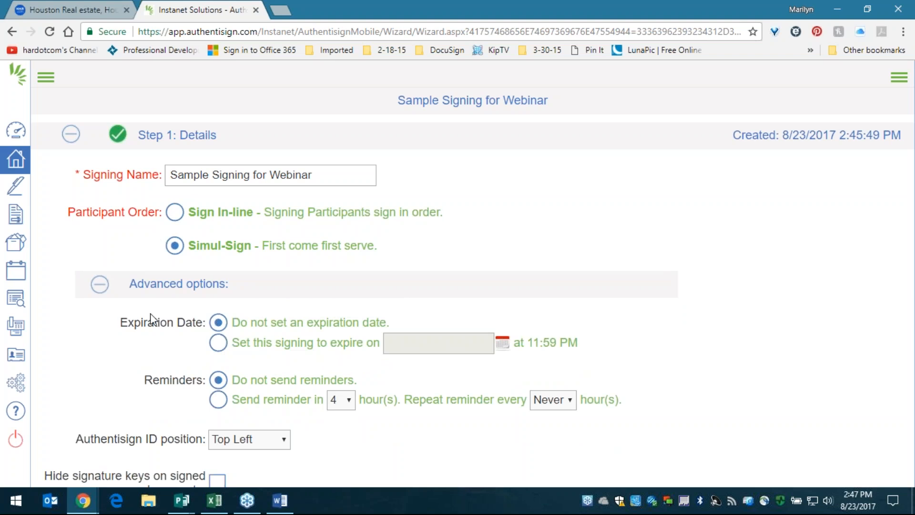
left_click_drag(232, 322, 404, 331)
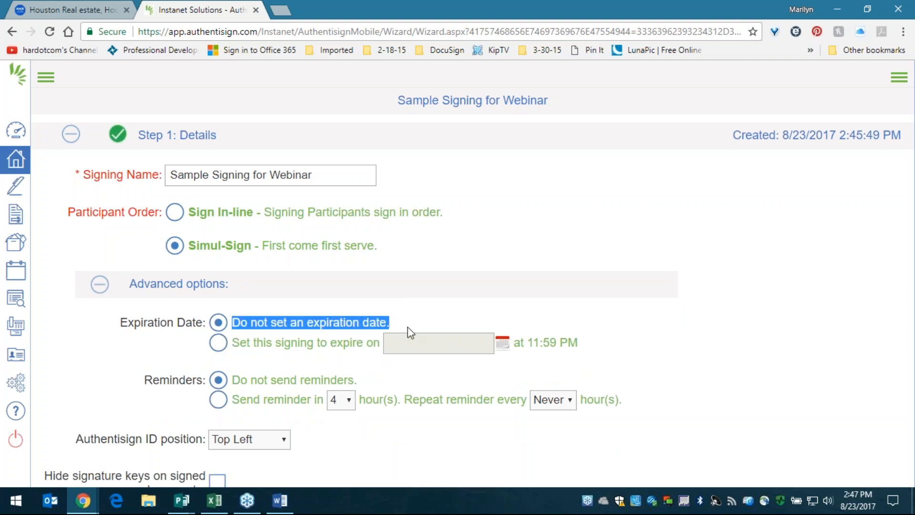
left_click_drag(232, 380, 385, 377)
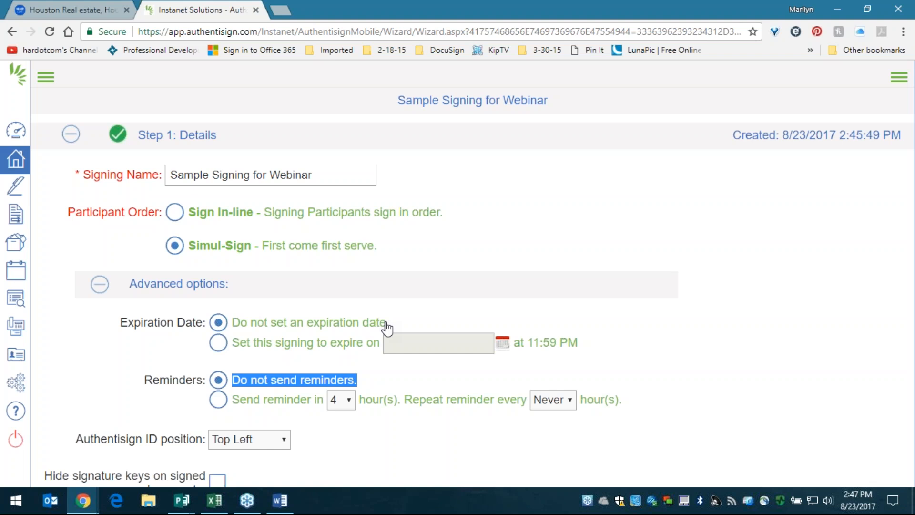
left_click(369, 387)
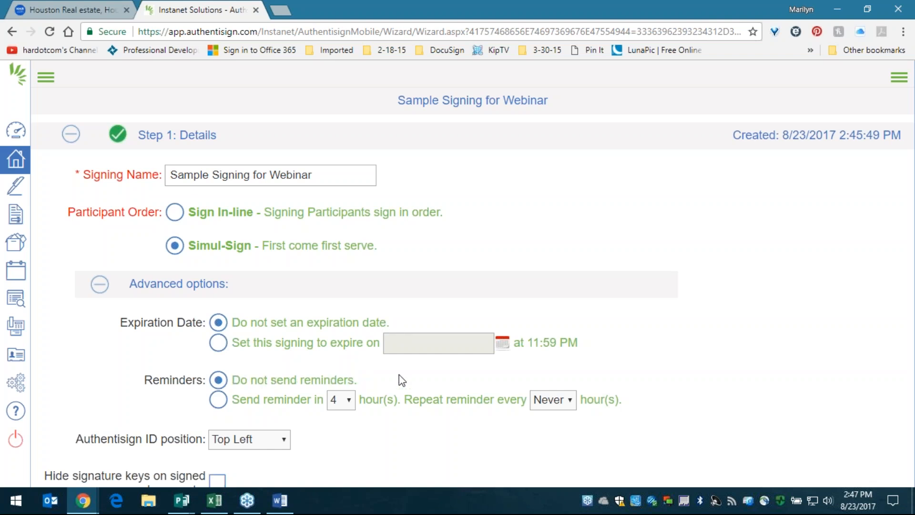
- Try reminders (first after 48, then 24 hours, repeat Never), then choose Do not send reminders
left_click(218, 404)
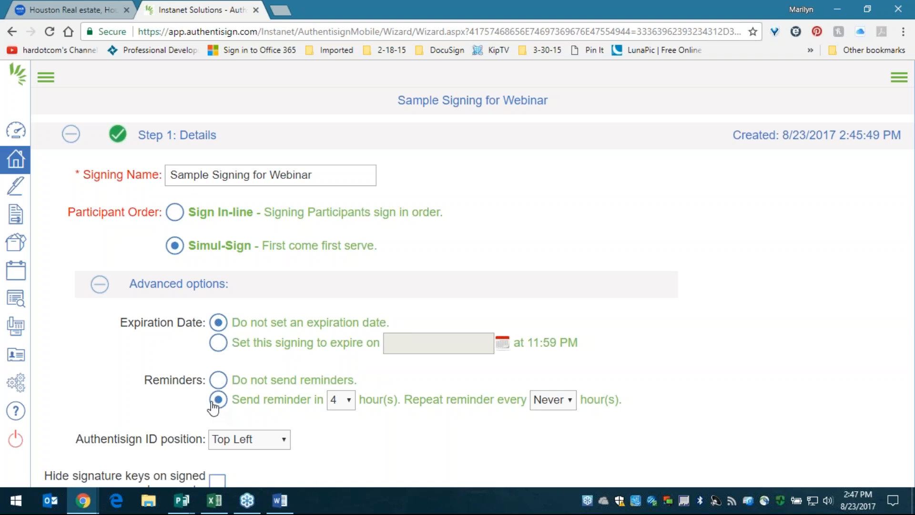
left_click(341, 405)
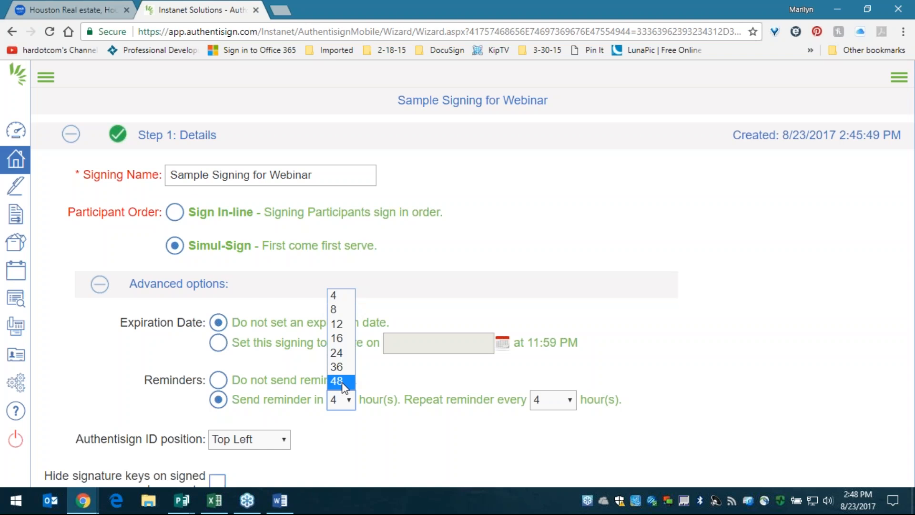
left_click(566, 401)
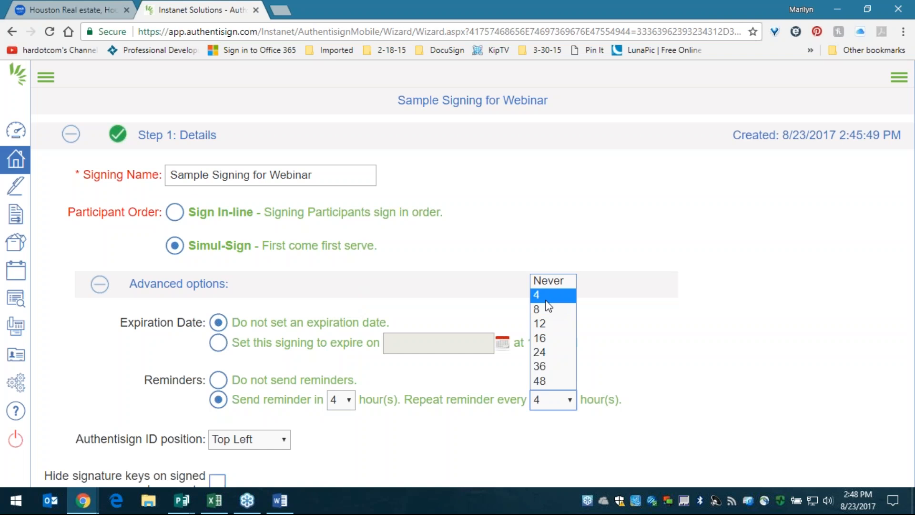
left_click(548, 399)
left_click(337, 381)
left_click(572, 401)
left_click(562, 282)
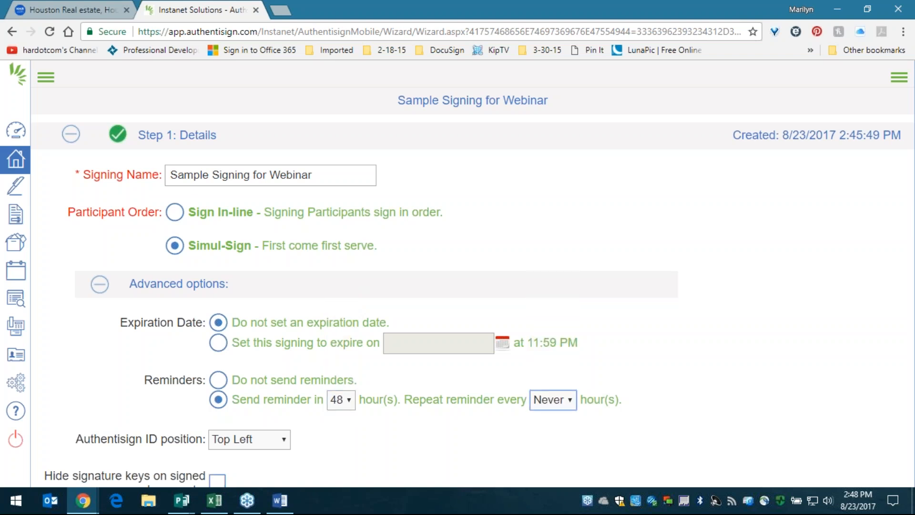
left_click(340, 402)
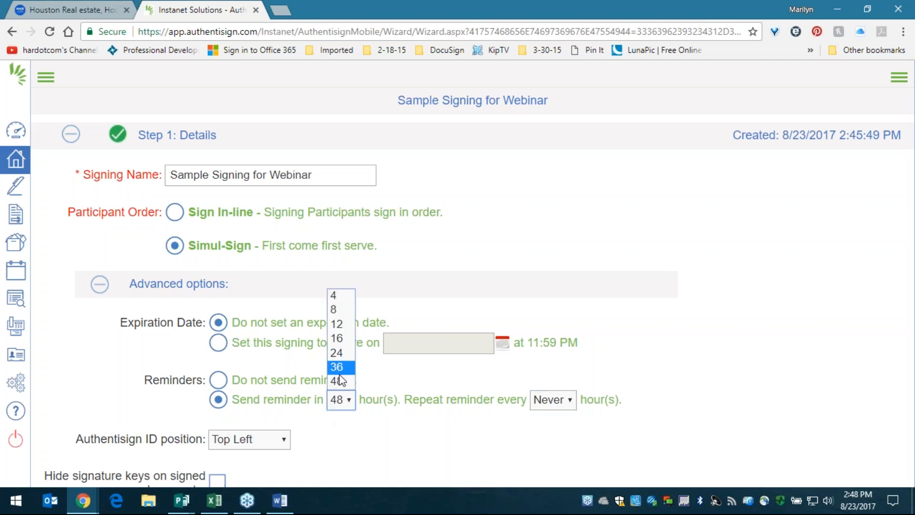
left_click(340, 353)
left_click_drag(442, 400, 622, 399)
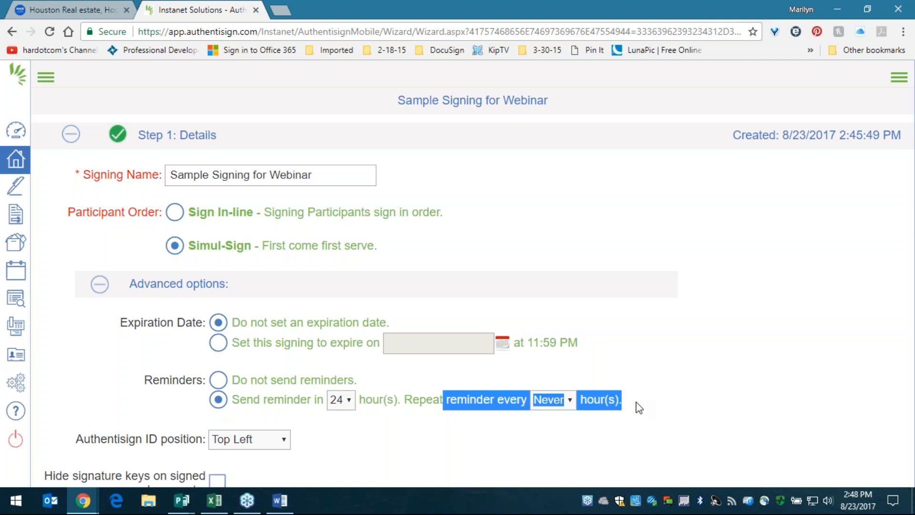
left_click(553, 400)
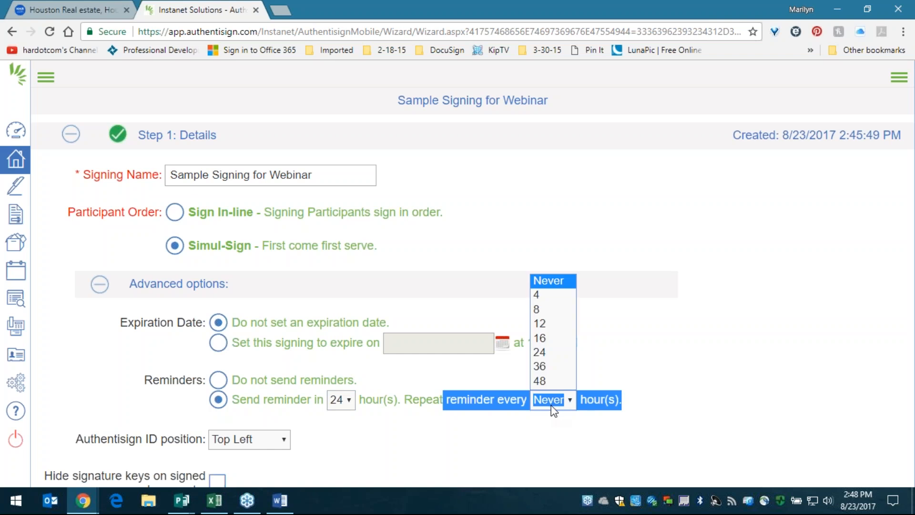
left_click(623, 359)
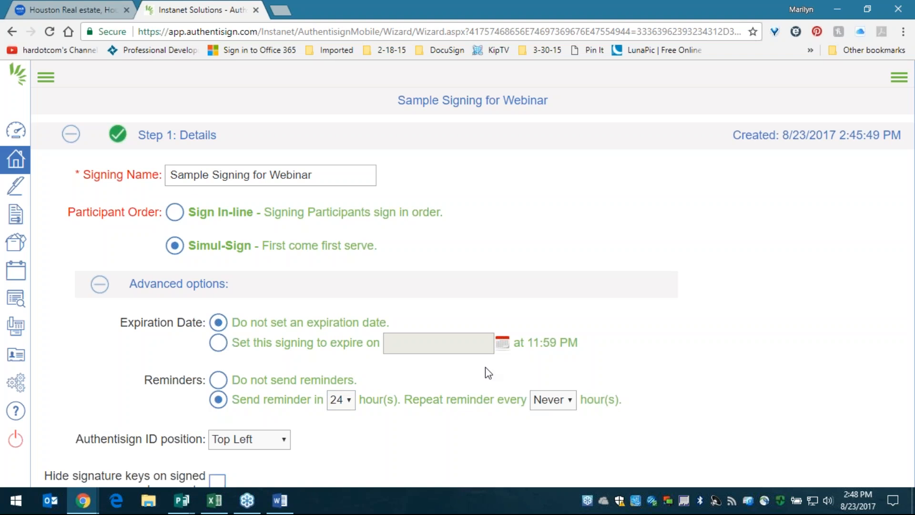
left_click(218, 380)
- Preview an 11:59 PM expiration date, revert to no expiration date, and collapse Advanced options
left_click(219, 344)
left_click_drag(247, 345, 589, 336)
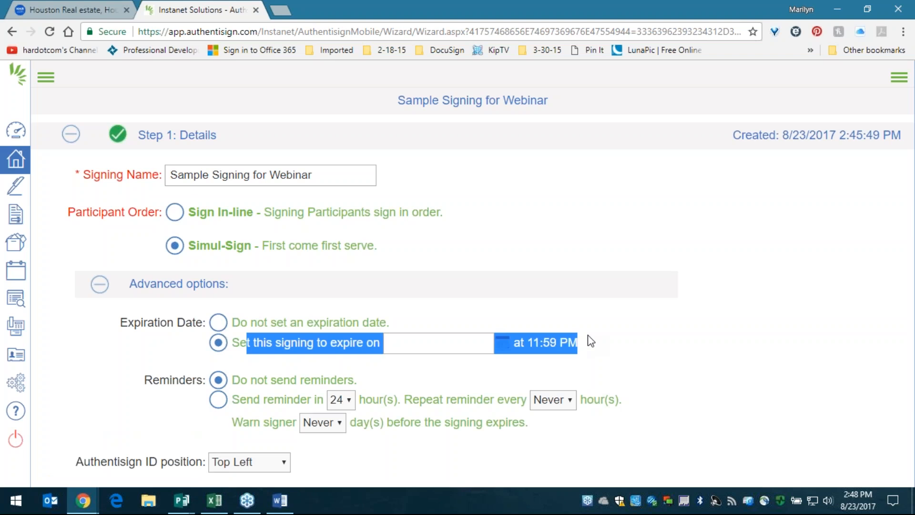
left_click(591, 341)
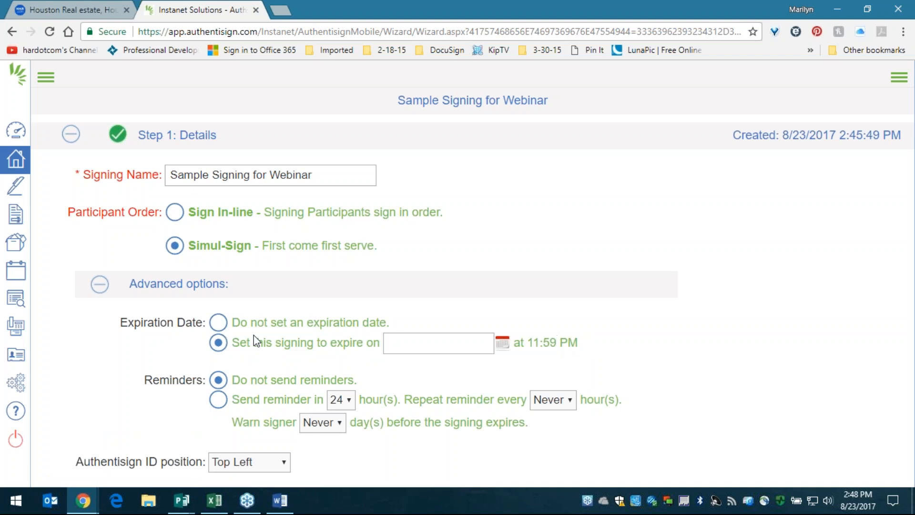
left_click_drag(233, 350, 580, 345)
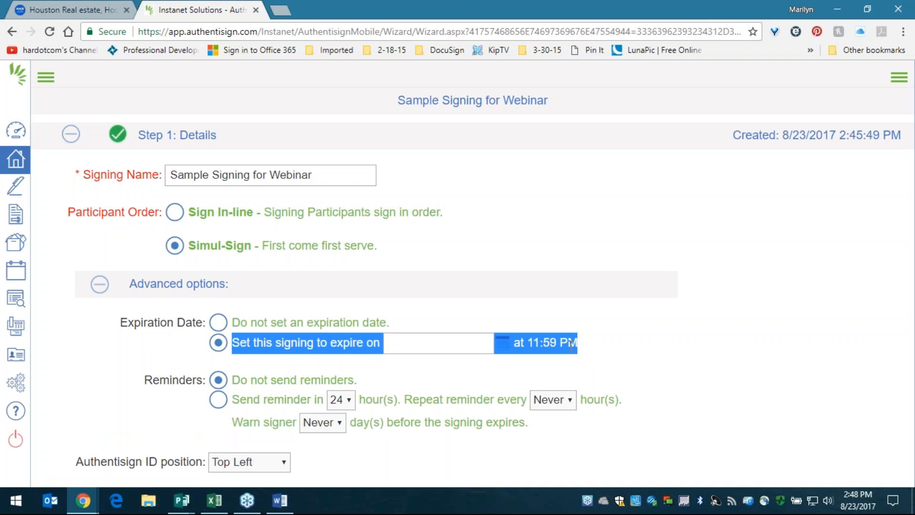
left_click(537, 342)
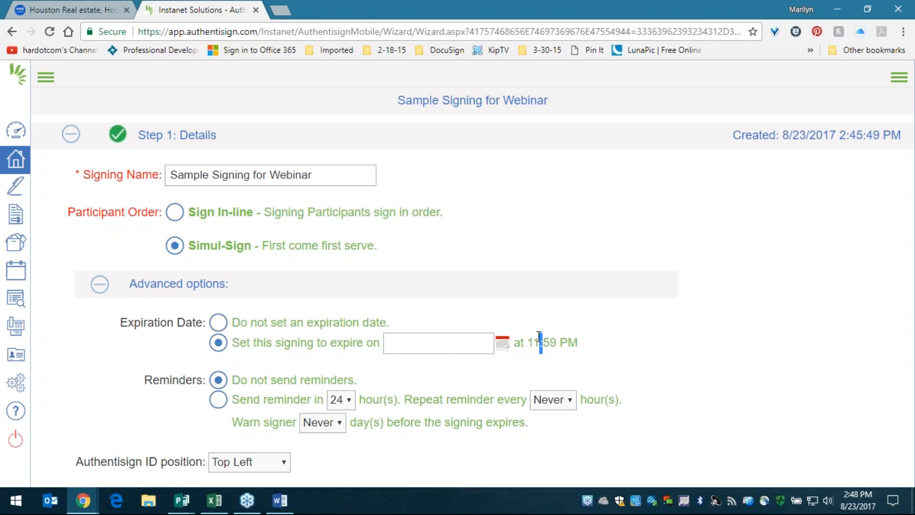
left_click_drag(524, 342, 601, 350)
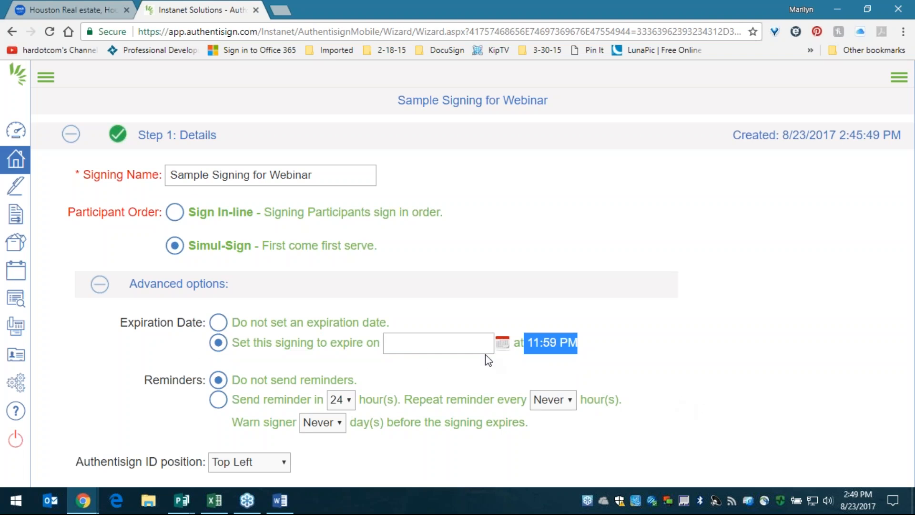
left_click(515, 335)
left_click(218, 322)
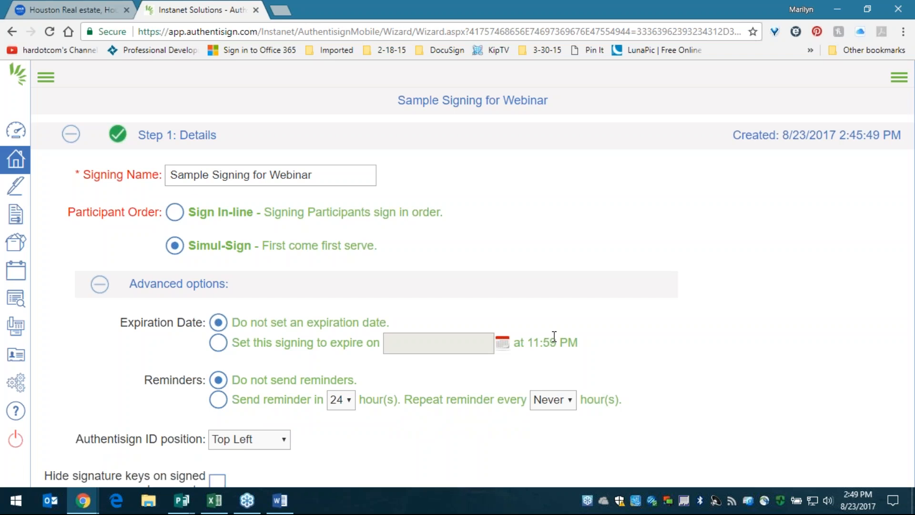
left_click(98, 284)
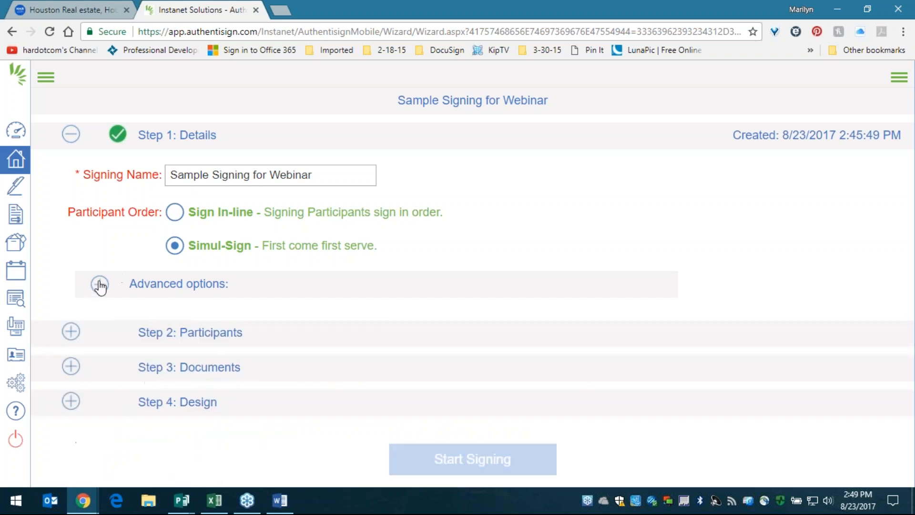
- Tick the seller in the transaction participant list and, after reviewing other types, make them Remote Signer
left_click(219, 331)
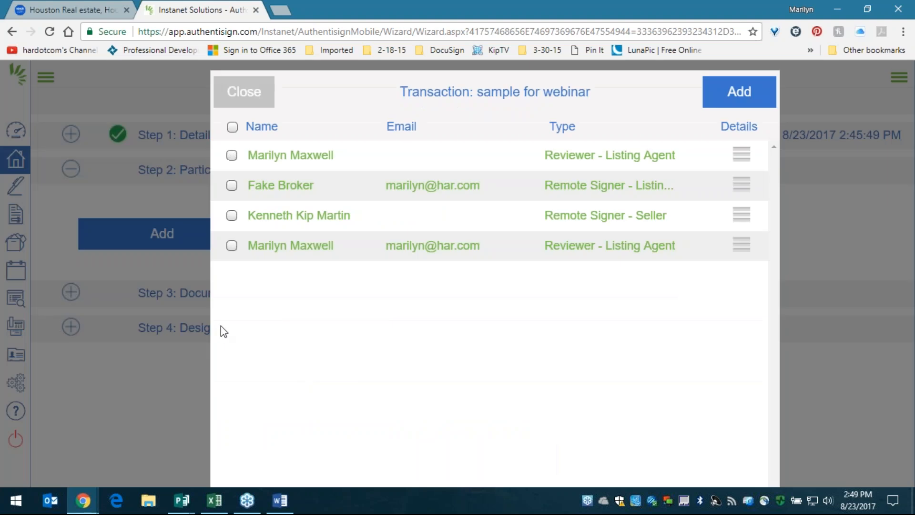
left_click(232, 216)
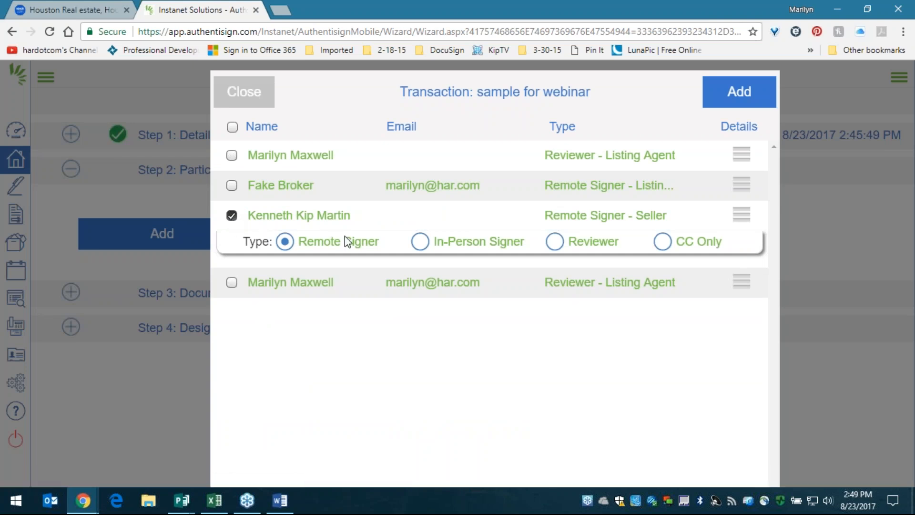
left_click_drag(393, 245, 300, 253)
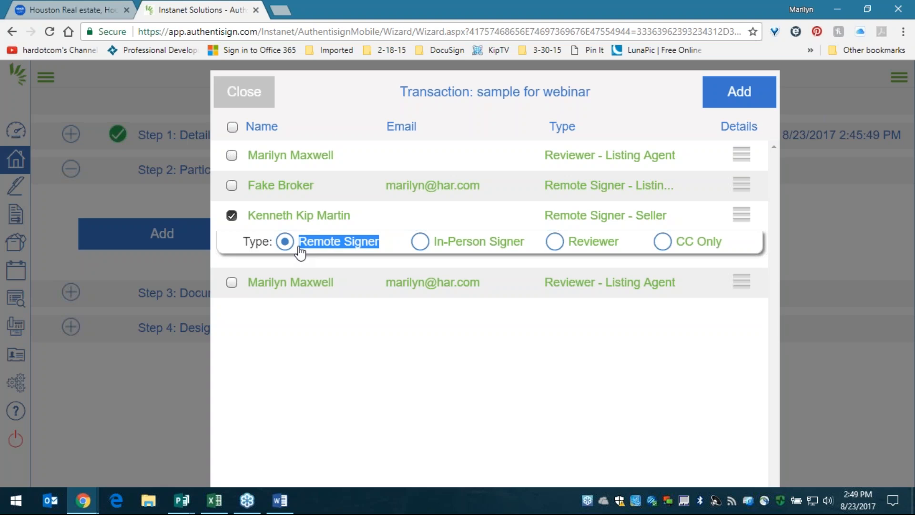
left_click(418, 244)
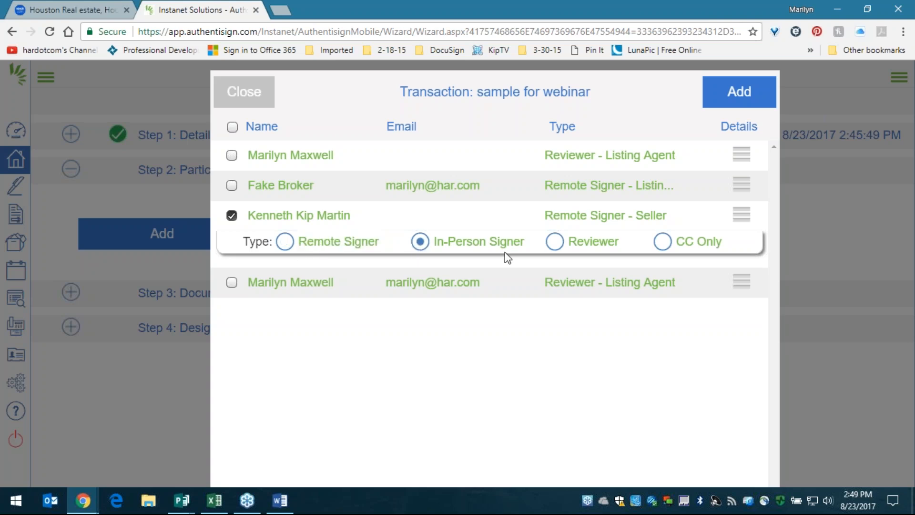
left_click_drag(530, 243, 437, 253)
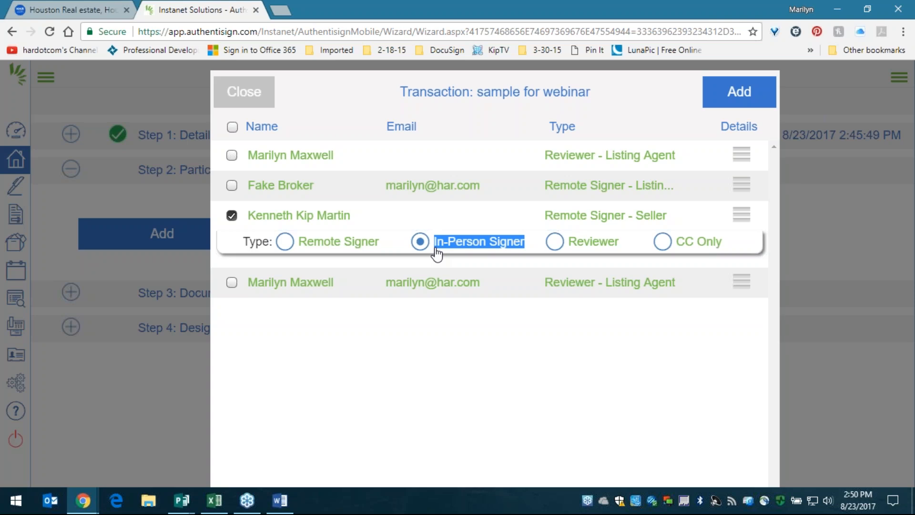
left_click(621, 240)
left_click(554, 241)
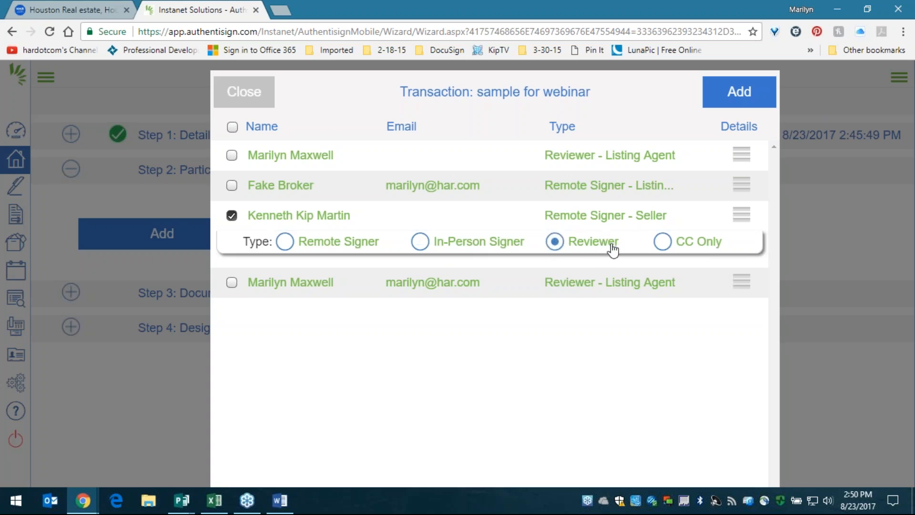
double_click(613, 243)
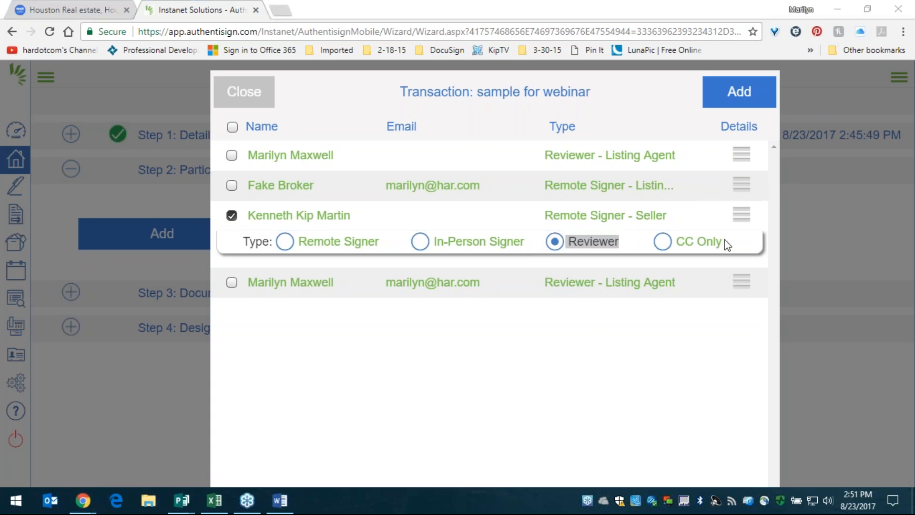
left_click(713, 243)
triple_click(712, 244)
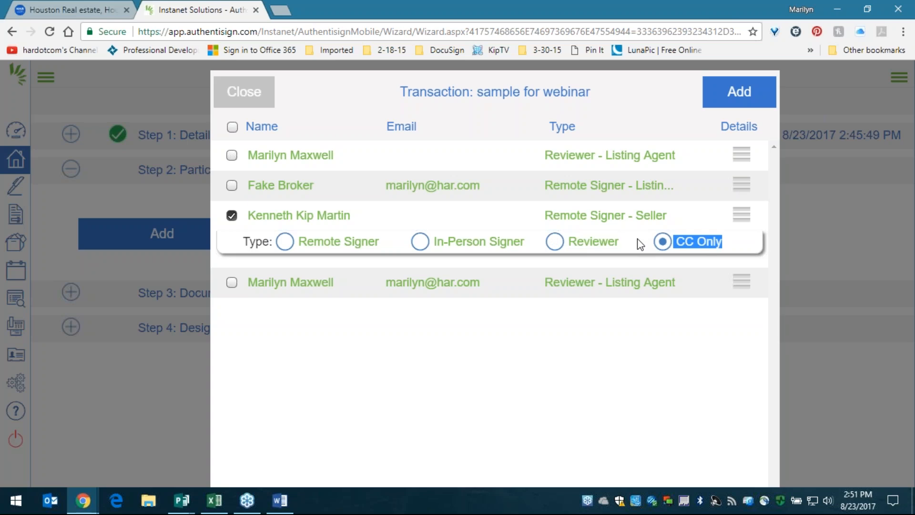
left_click(284, 242)
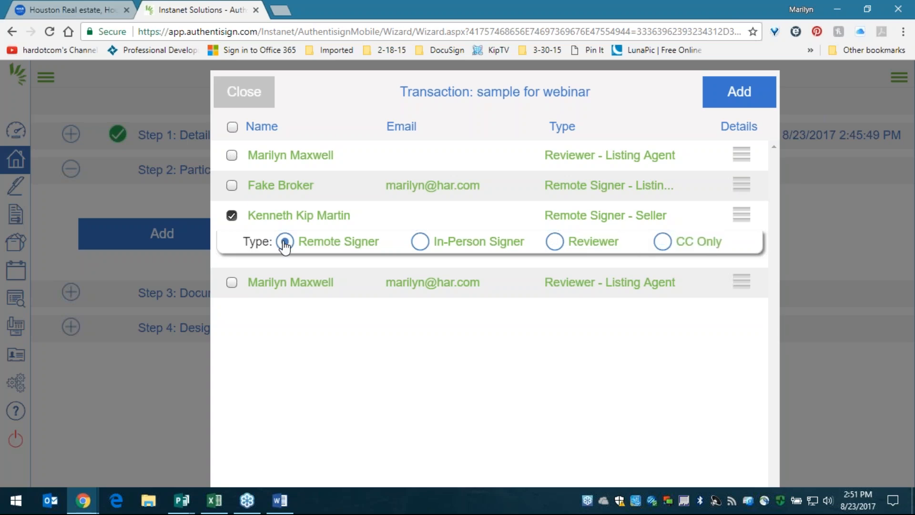
- Add the seller under Step 2: Participants and open their Edit Participant form past the missing-email alert
left_click(740, 92)
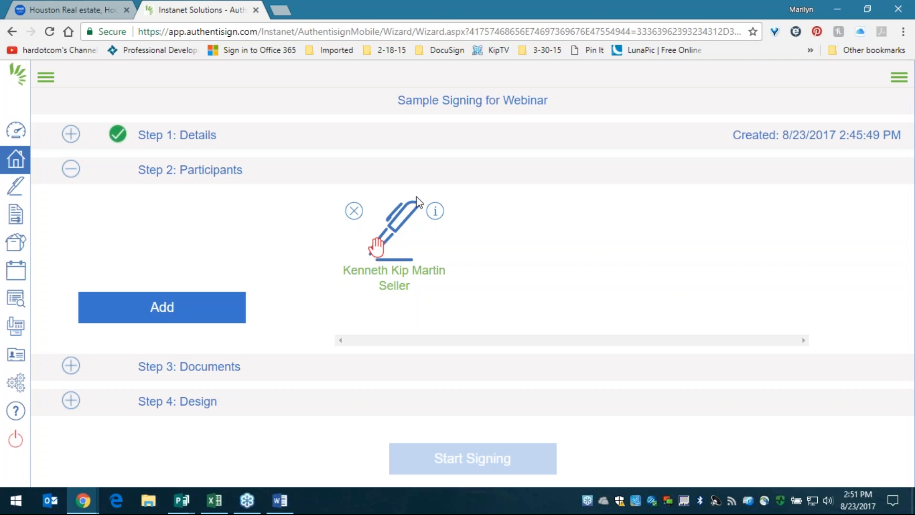
left_click(390, 267)
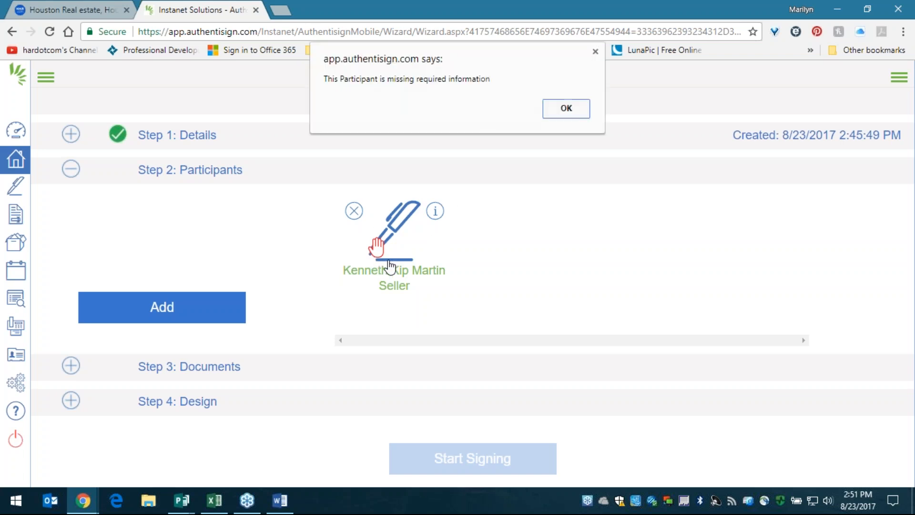
left_click(571, 105)
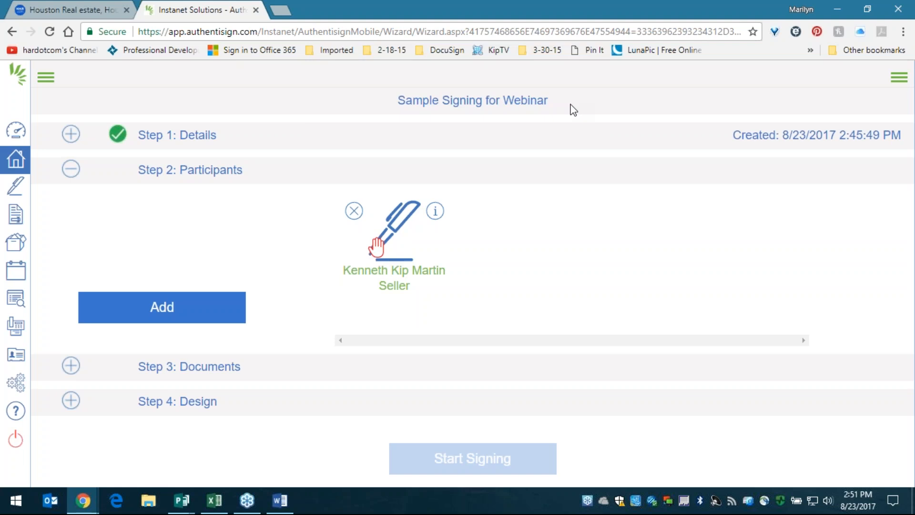
triple_click(277, 174)
- Enter the seller's e-mail address, dismissing the invalid e-mail warnings along the way
left_click(373, 177)
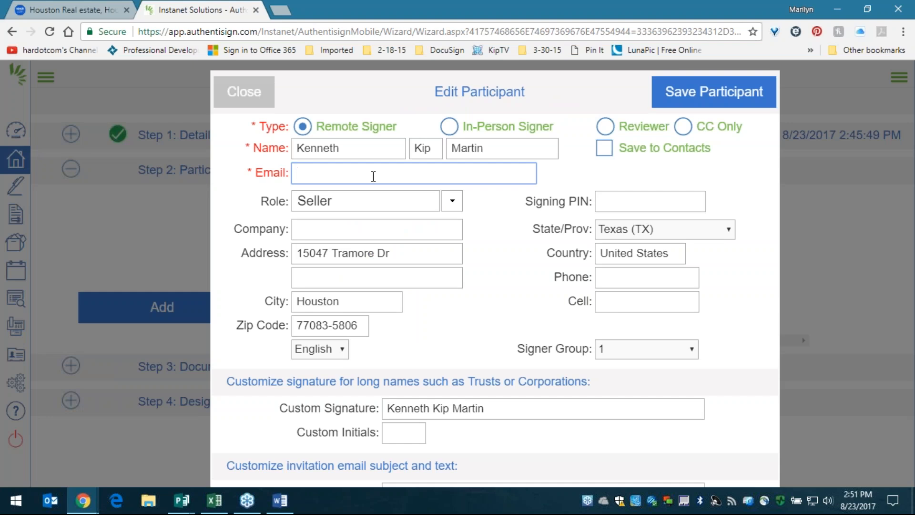
left_click(750, 150)
left_click(555, 112)
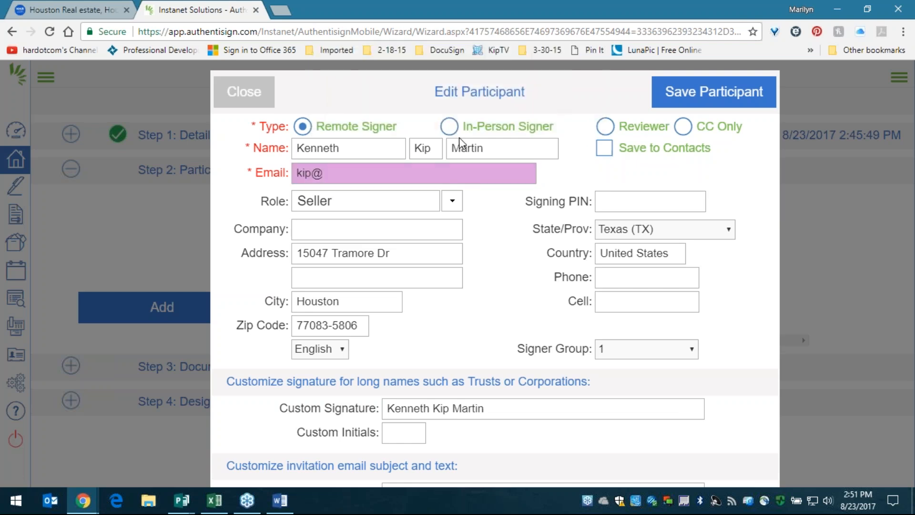
left_click(375, 173)
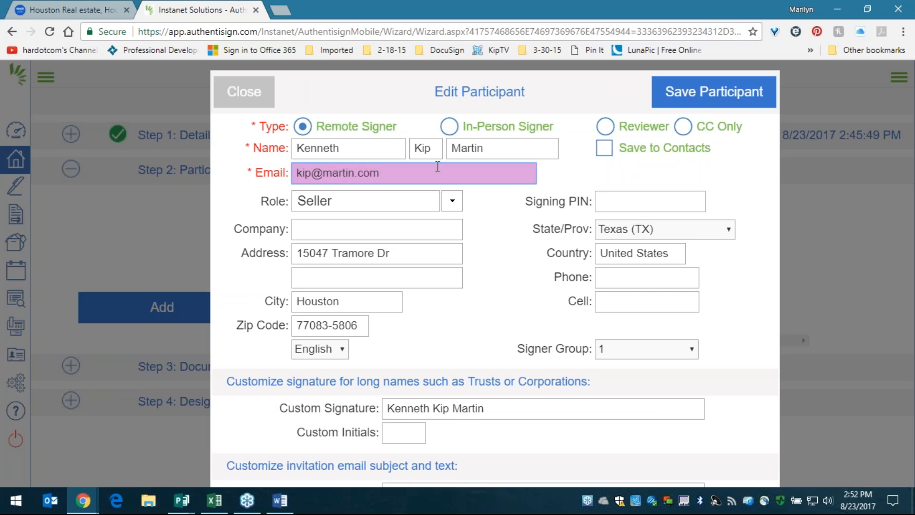
- Turn the seller's Save to Contacts option on and back off
left_click_drag(719, 153, 605, 150)
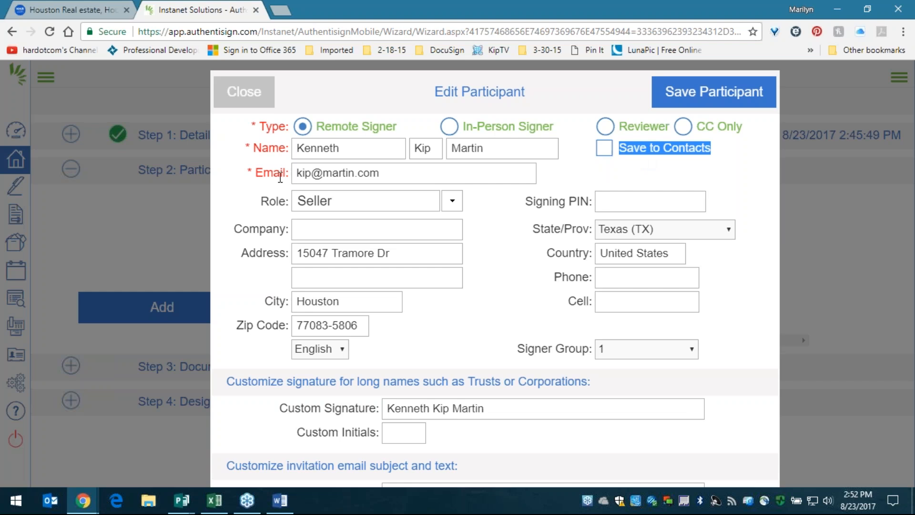
double_click(332, 146)
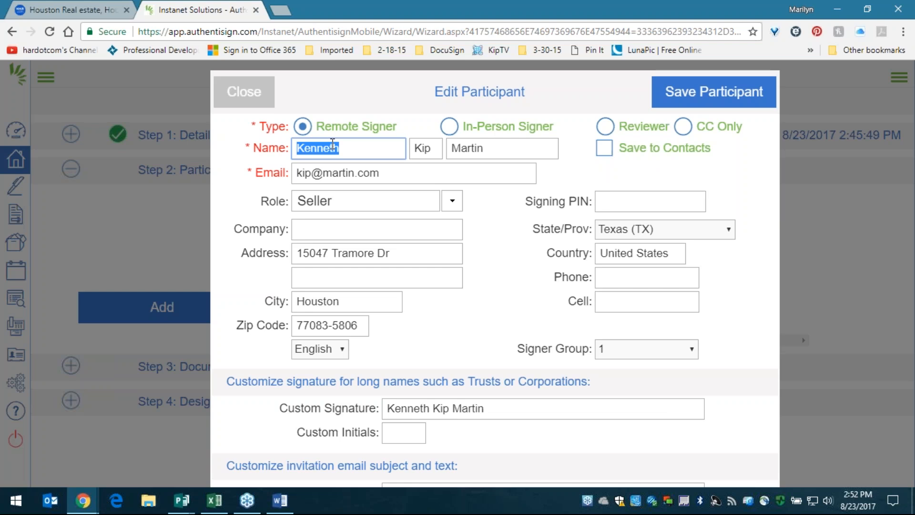
left_click(605, 152)
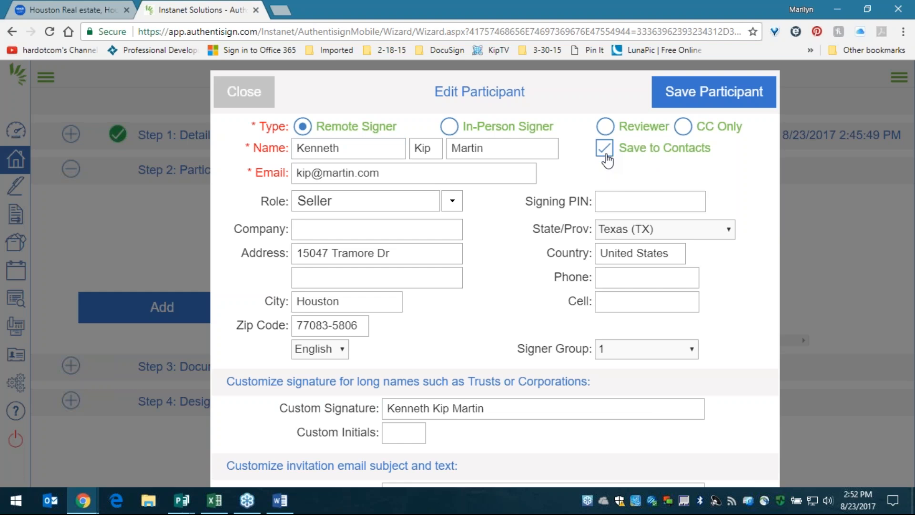
left_click_drag(713, 151, 570, 157)
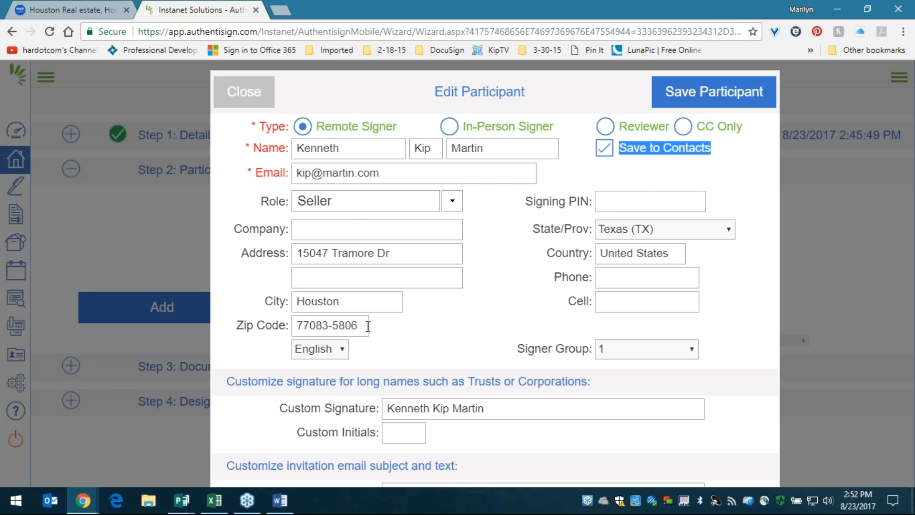
left_click(605, 150)
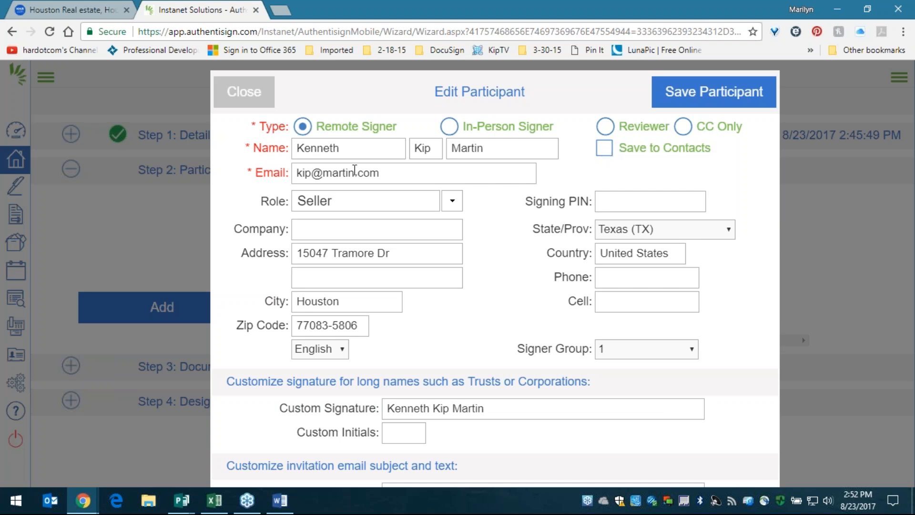
- Fill in the seller's custom initials, replace the e-mail domain, and save the participant
left_click(325, 174)
double_click(326, 175)
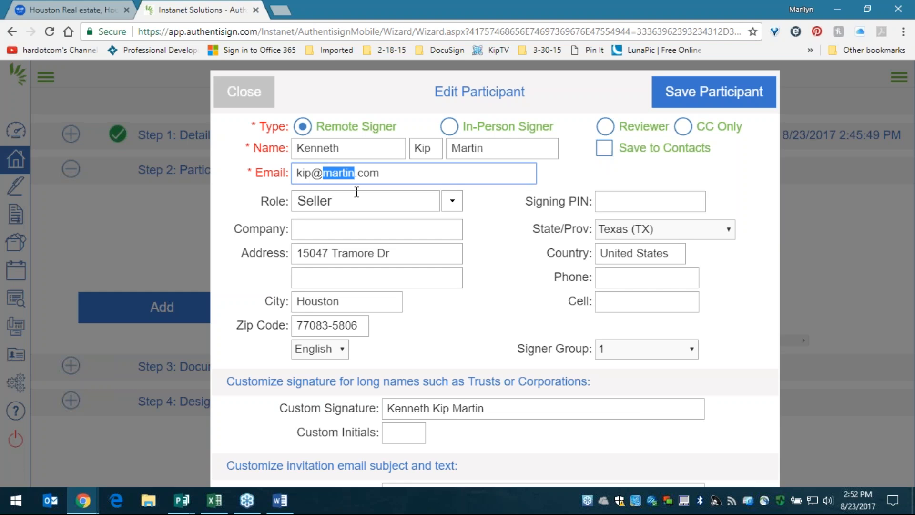
left_click(406, 433)
type("KKM")
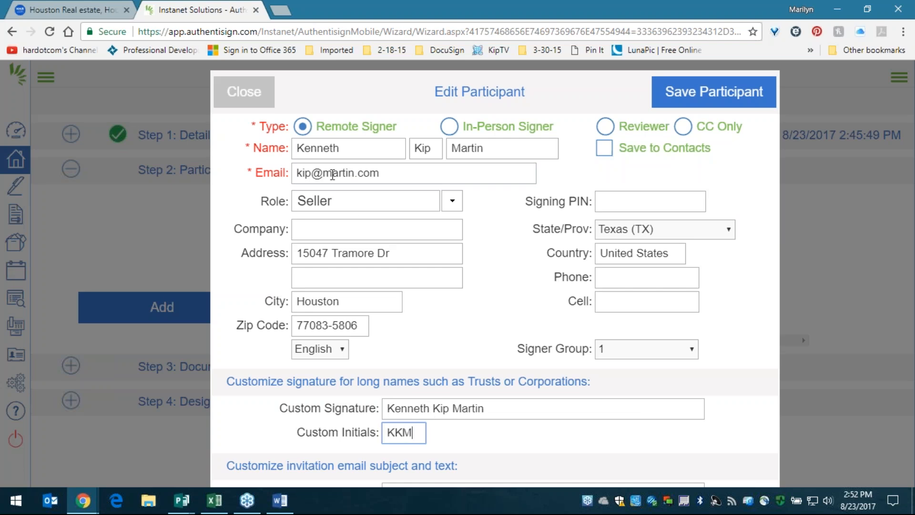
left_click_drag(323, 175, 501, 176)
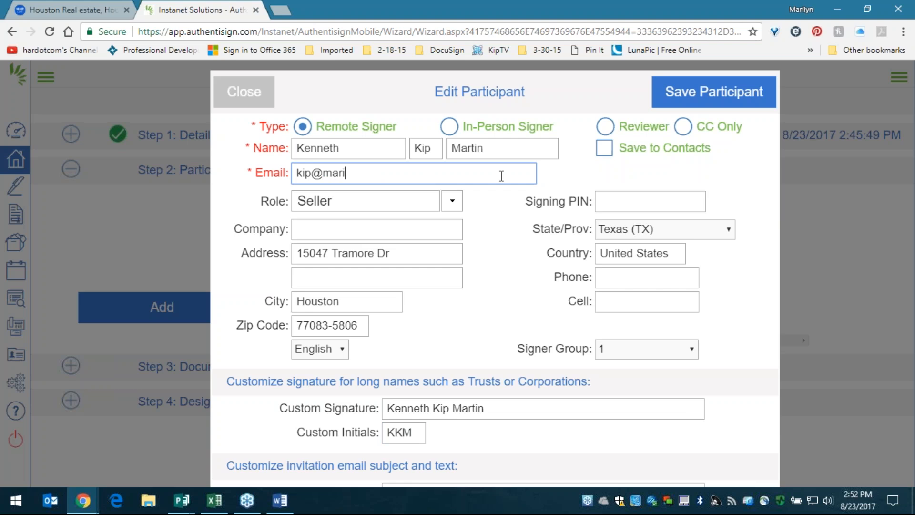
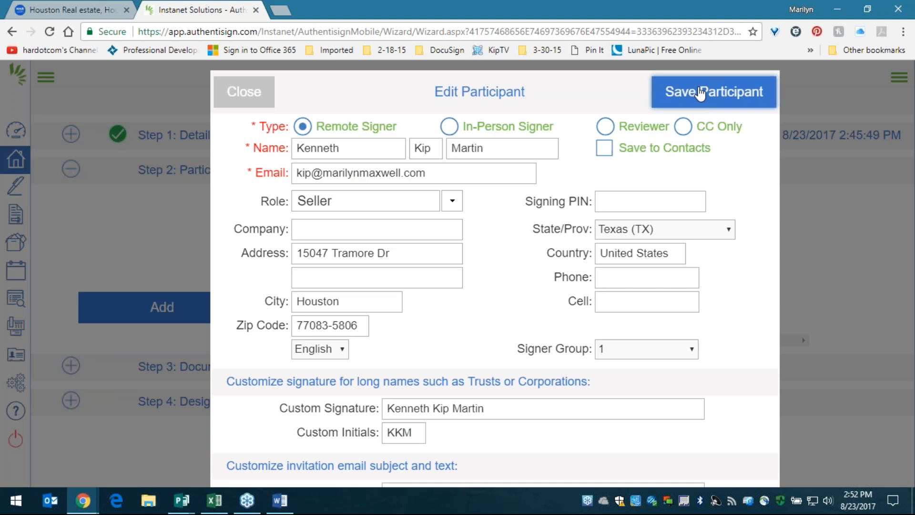
left_click(714, 92)
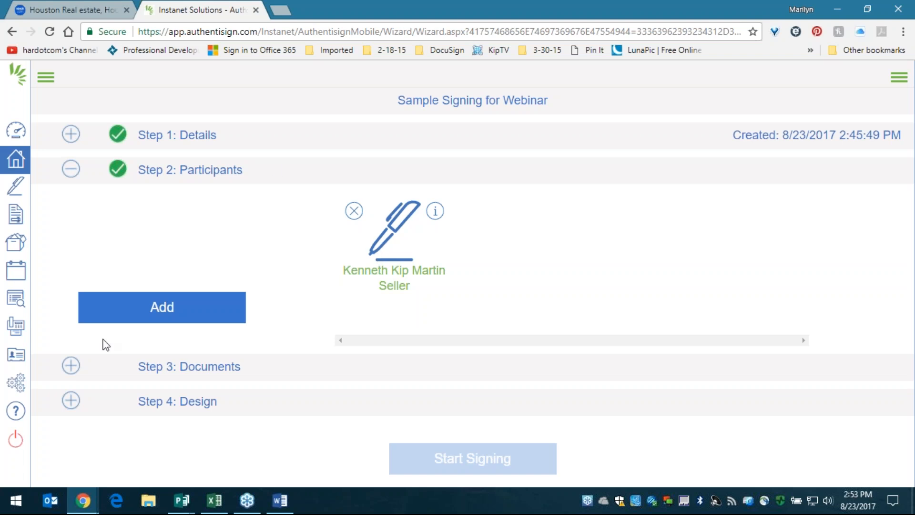
left_click(193, 306)
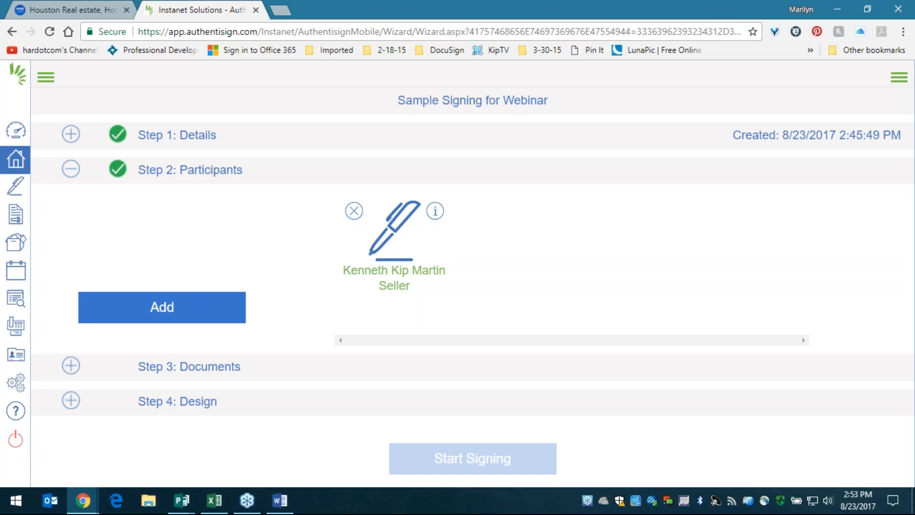
- Check the Brokerage Services and Residential Listing Agreement forms, excluding both Seller's Disclosure Notices
left_click(231, 368)
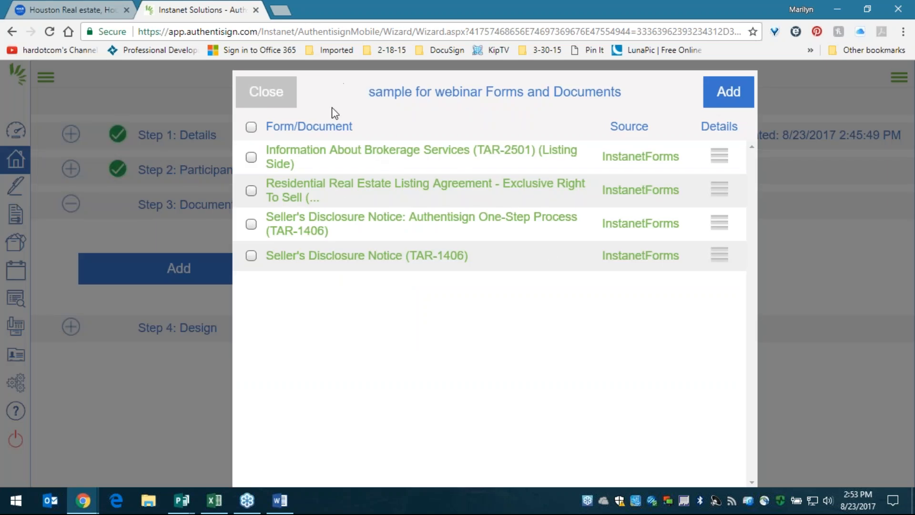
left_click(251, 157)
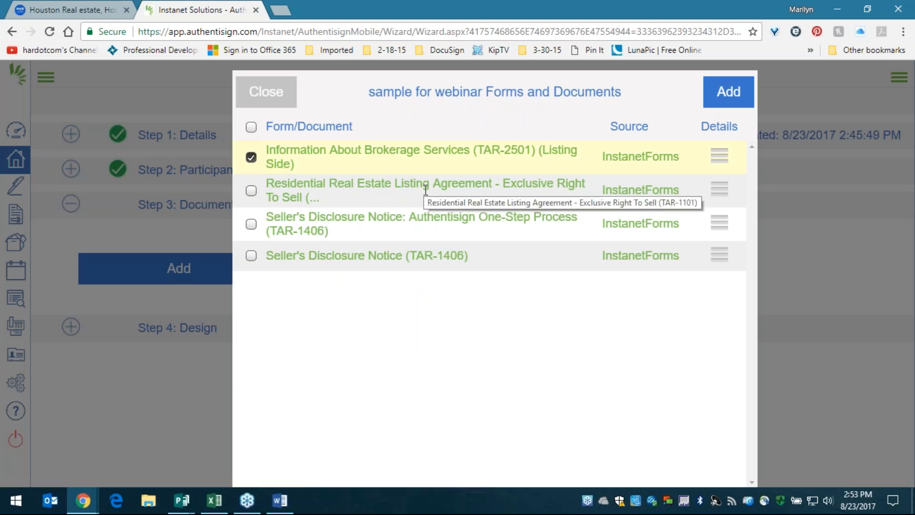
left_click_drag(279, 150, 410, 178)
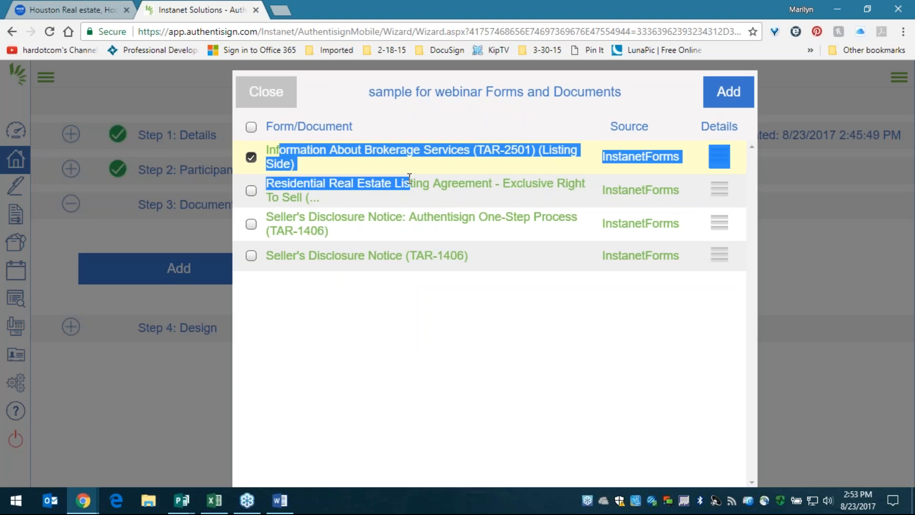
left_click(492, 160)
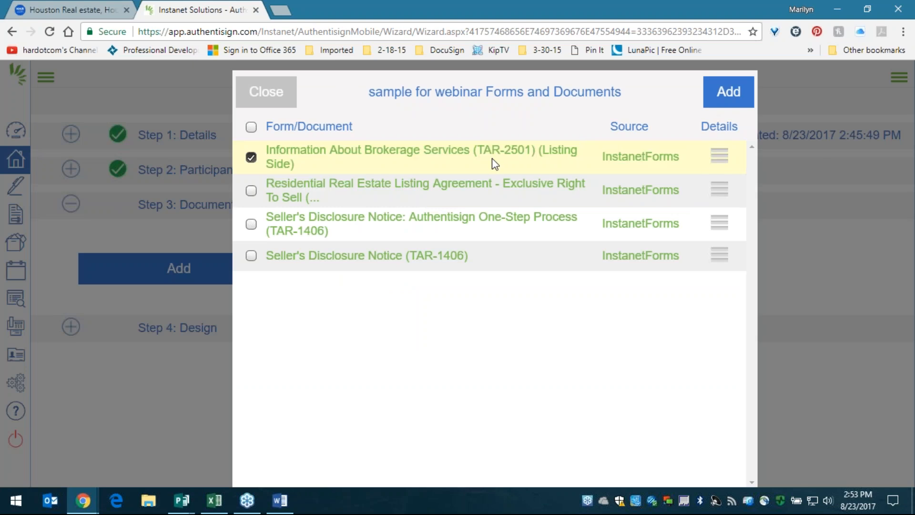
left_click(252, 128)
left_click(252, 225)
left_click(253, 255)
- Leave the one-step Seller's Disclosure Notice unchecked and add the two checked forms to the signing
left_click_drag(274, 217, 573, 220)
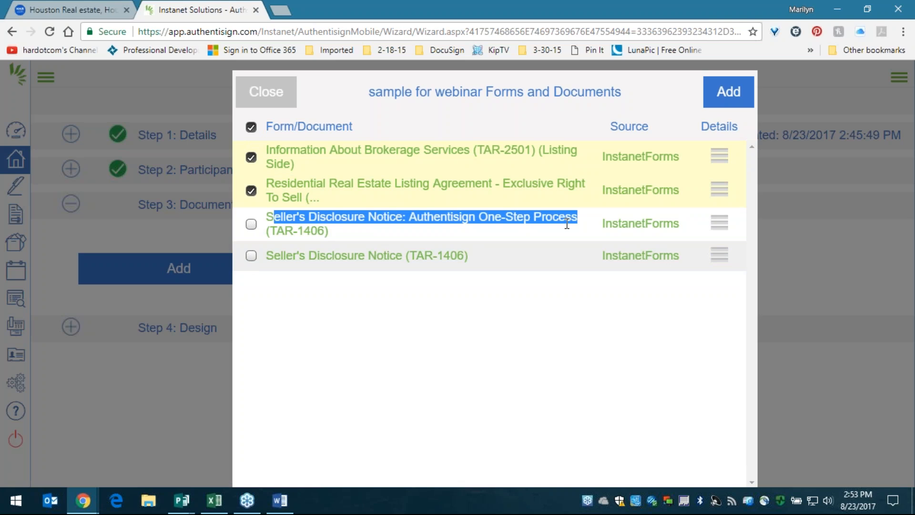
left_click(252, 224)
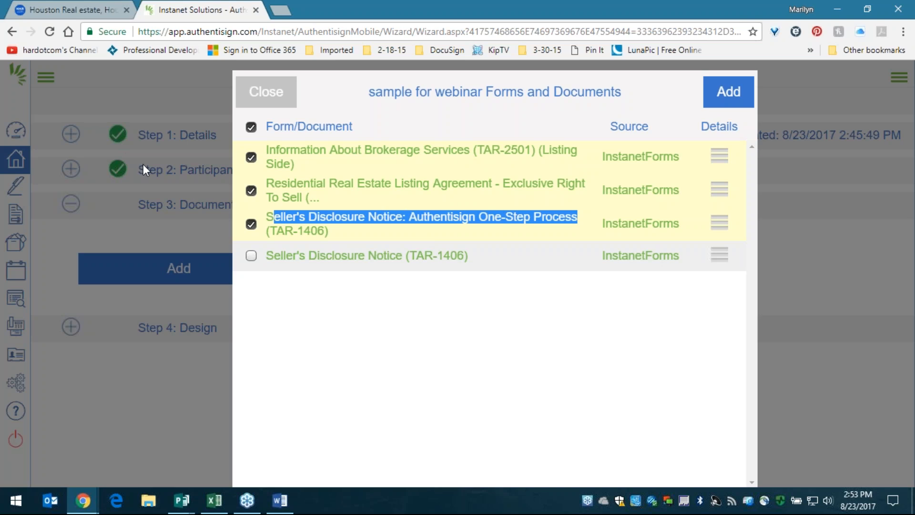
left_click(252, 224)
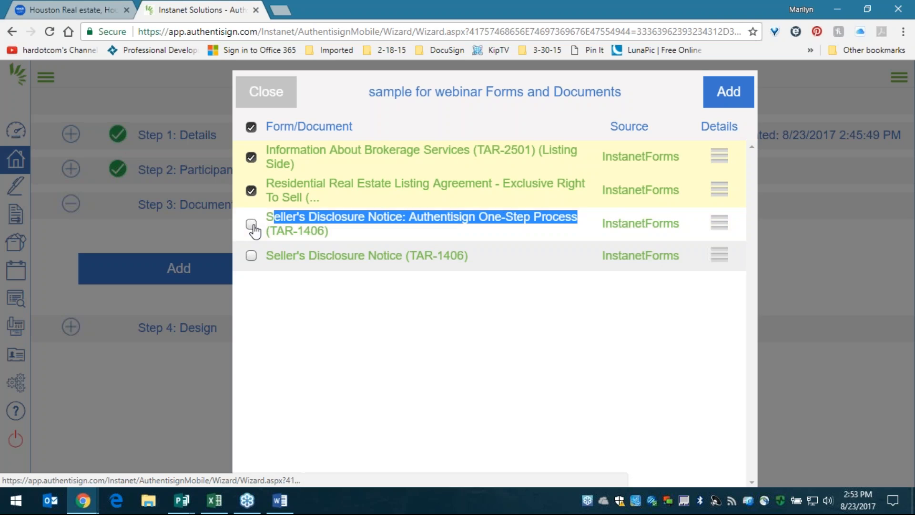
left_click_drag(305, 218, 307, 230)
left_click(319, 218)
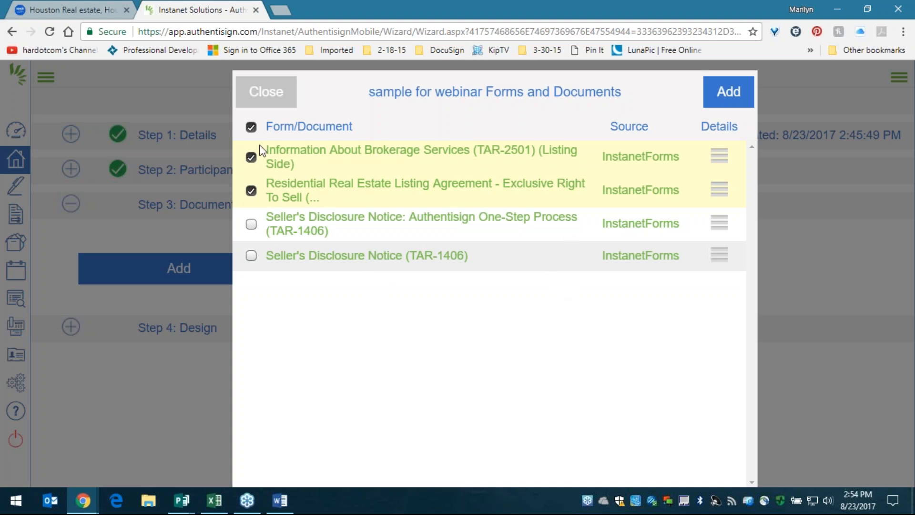
left_click(727, 92)
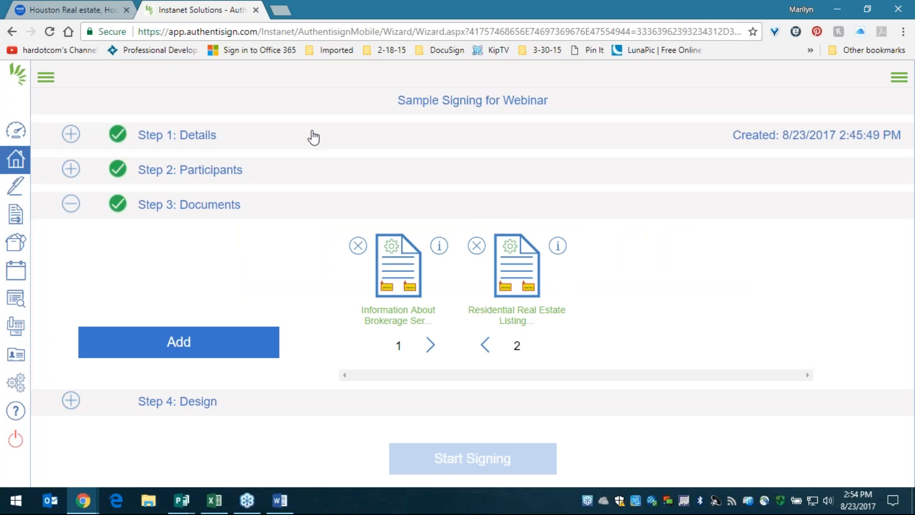
left_click(191, 405)
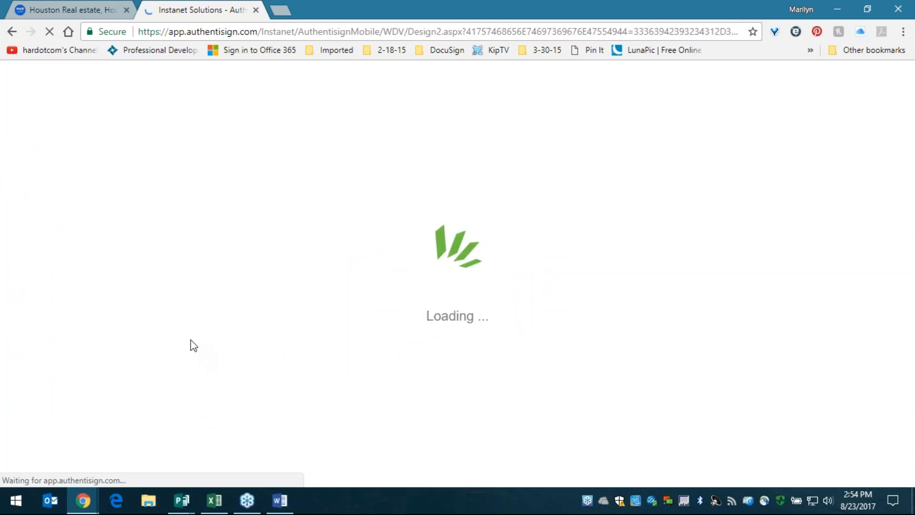
- On page 3, place a seller signature, automatic date and printed name field by item 5A
scroll(365, 296, "down", 10)
scroll(365, 297, "down", 1)
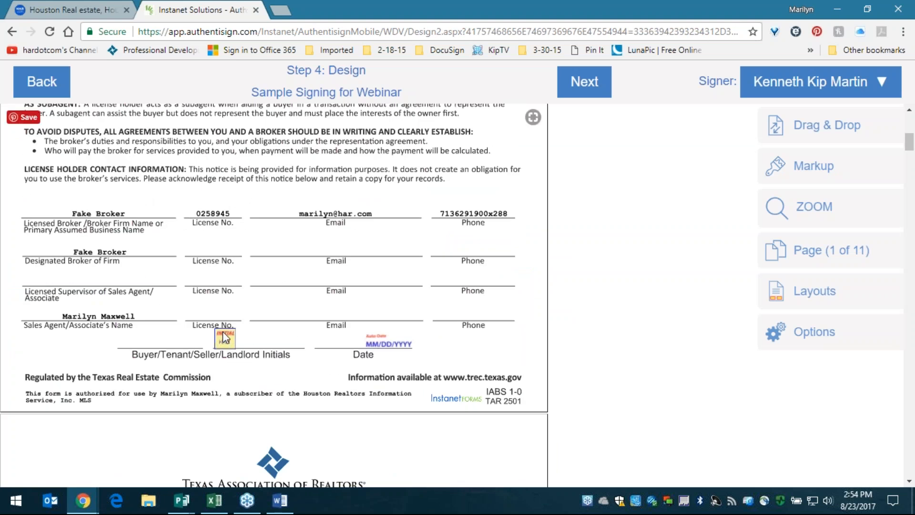
scroll(295, 319, "down", 10)
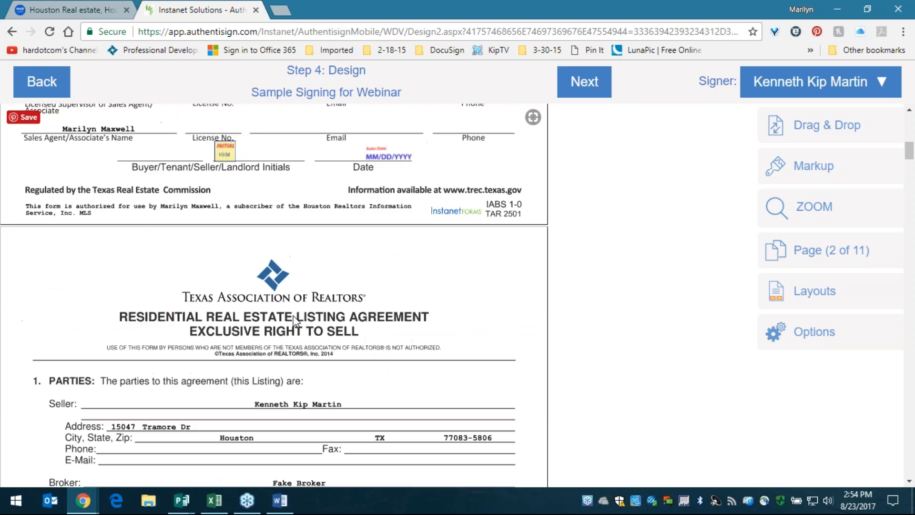
scroll(295, 322, "down", 15)
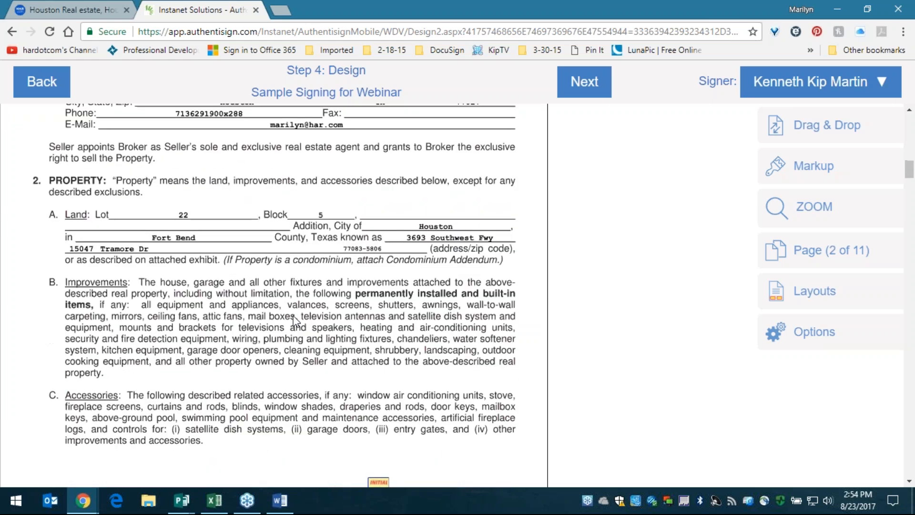
scroll(294, 320, "down", 3)
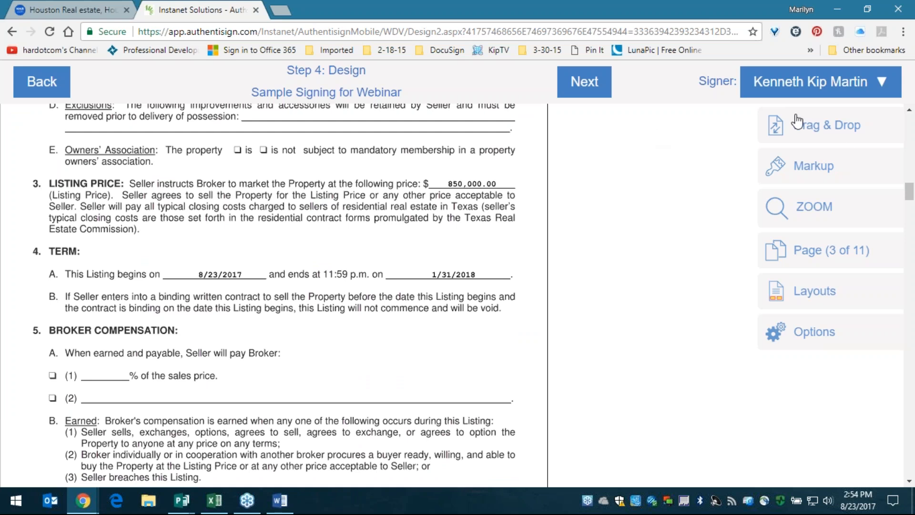
left_click(837, 139)
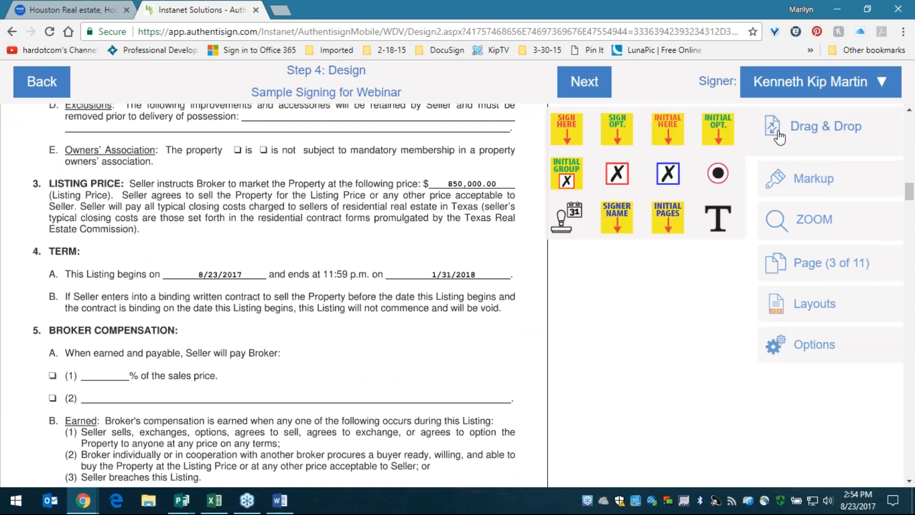
left_click_drag(567, 129, 319, 304)
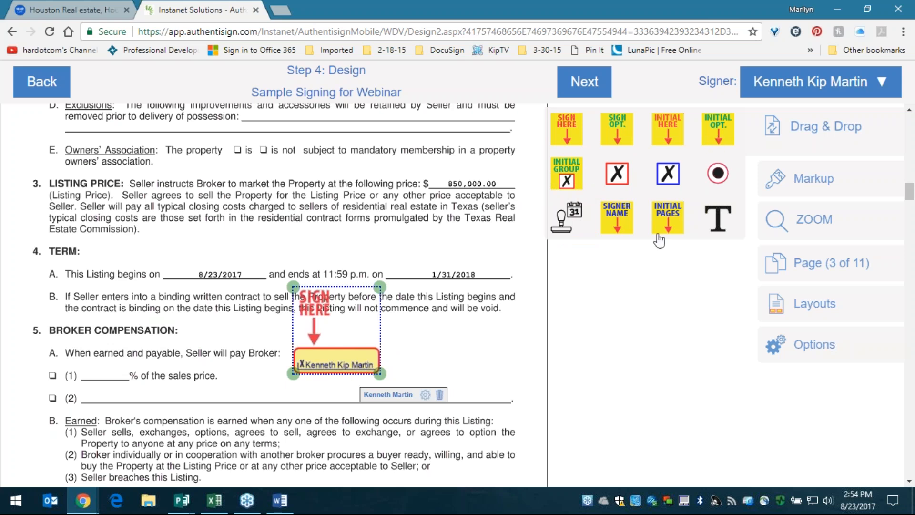
left_click_drag(566, 220, 422, 374)
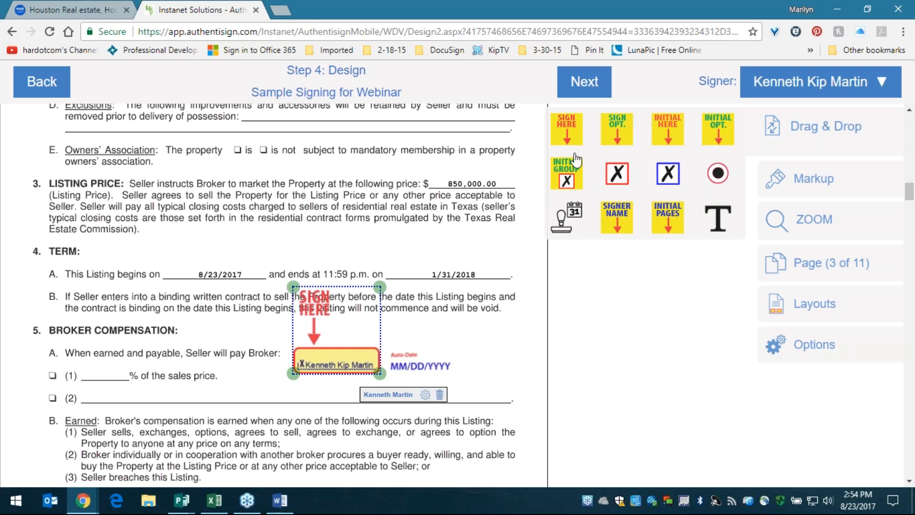
left_click_drag(615, 212, 330, 237)
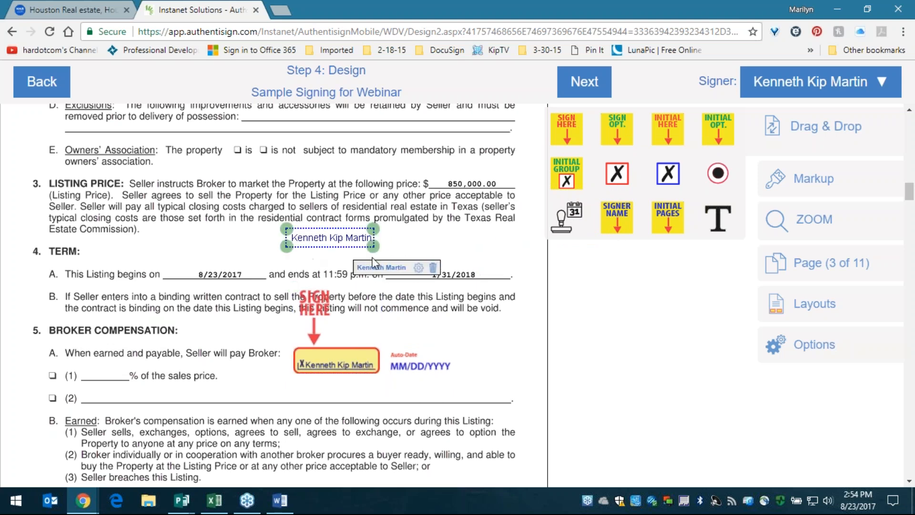
left_click(417, 246)
left_click_drag(339, 237, 377, 331)
scroll(508, 321, "down", 7)
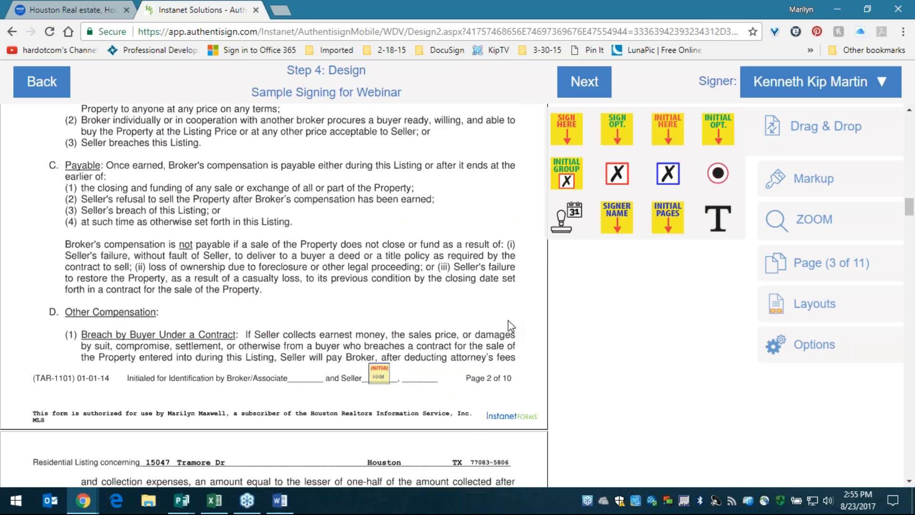
scroll(510, 322, "up", 7)
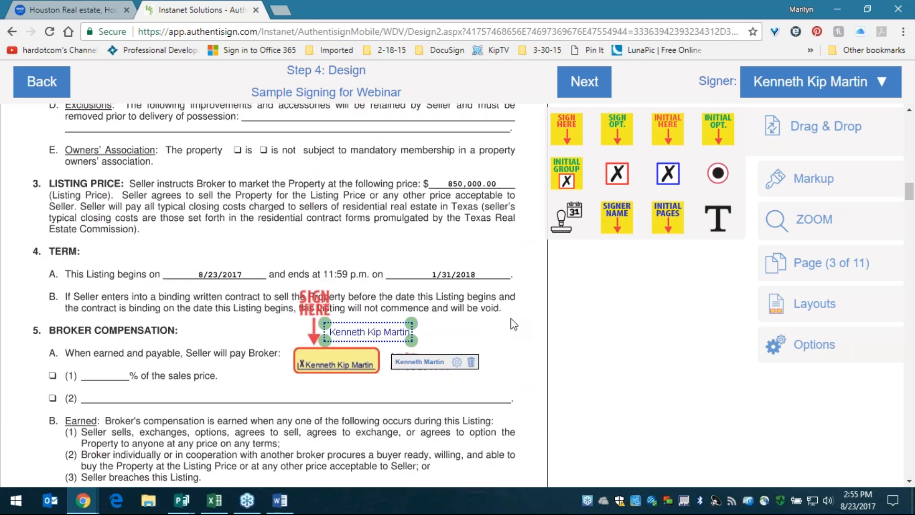
left_click(490, 332)
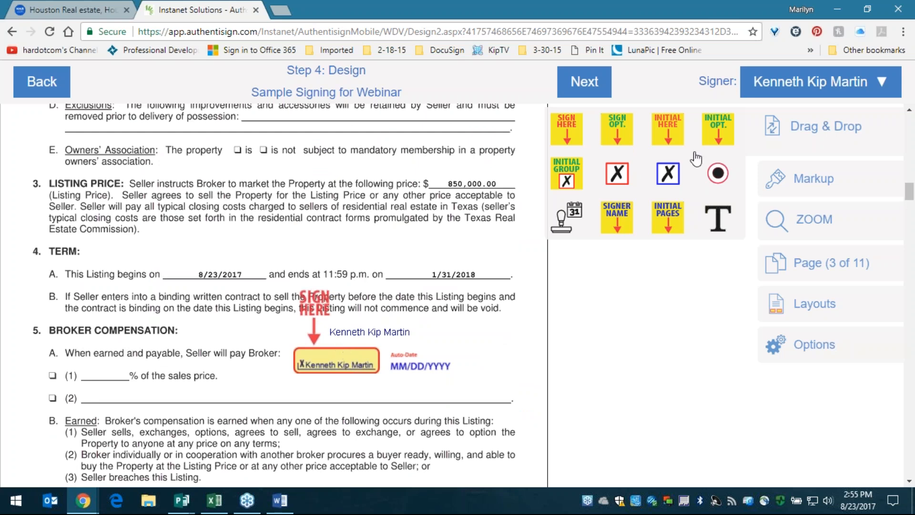
- Delete the name, signature and date fields, then drop a text field for the seller
left_click_drag(618, 130, 619, 139)
left_click_drag(621, 177, 639, 213)
left_click(356, 358)
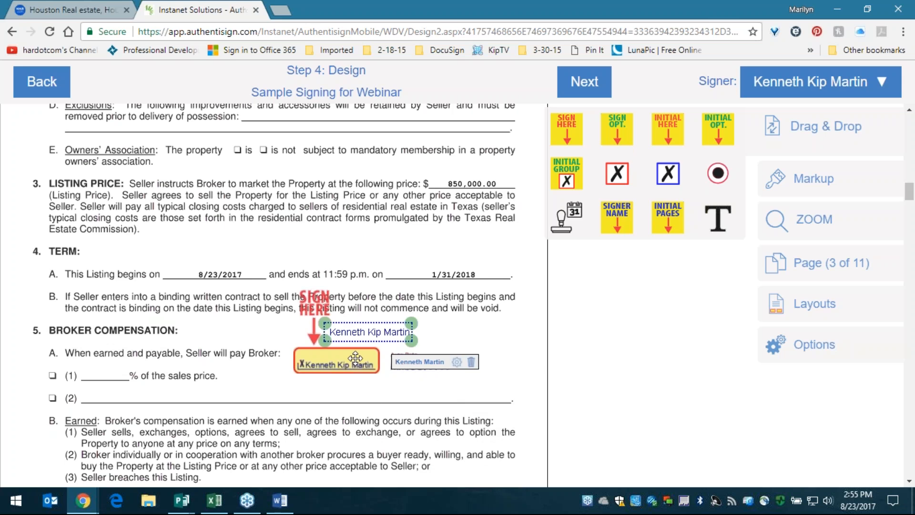
key("Delete")
left_click(362, 357)
key("Delete")
left_click(397, 363)
key("Delete")
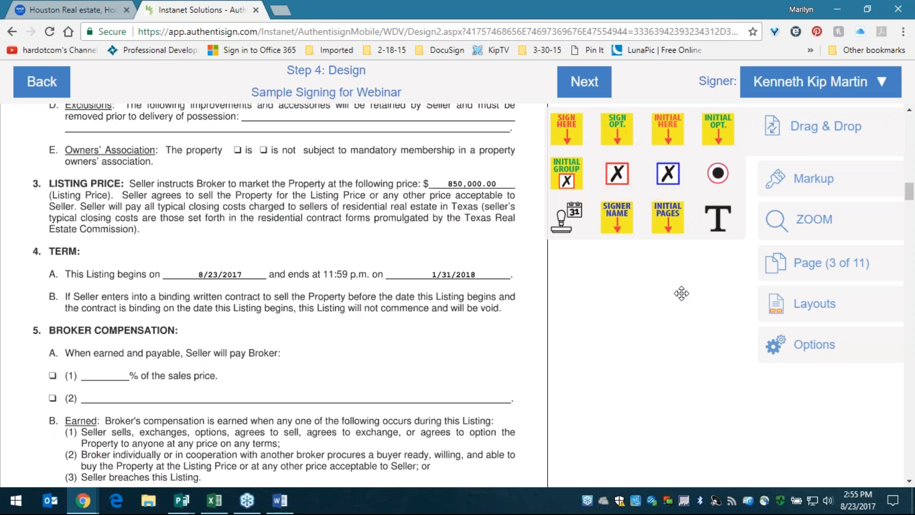
left_click(719, 218)
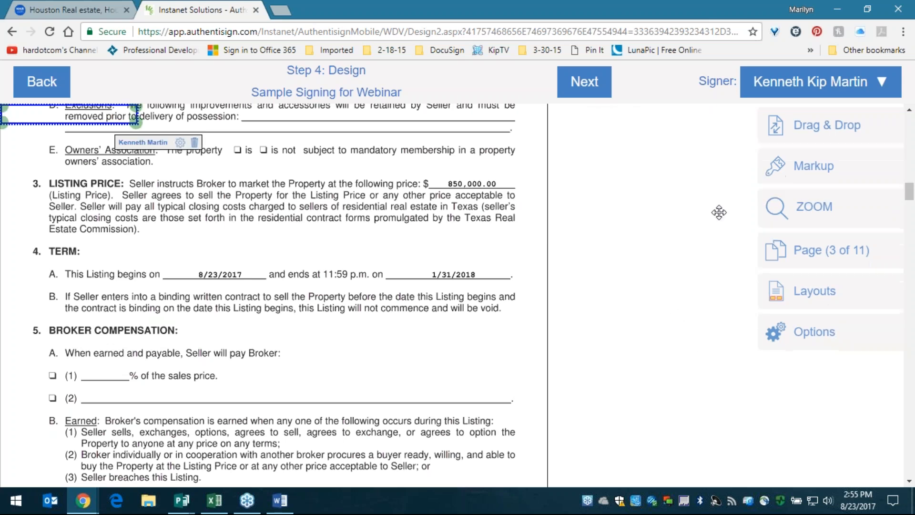
- Delete the seller's text field from line 5A(2) and bring up the Markup drawing tools
left_click_drag(85, 120, 510, 385)
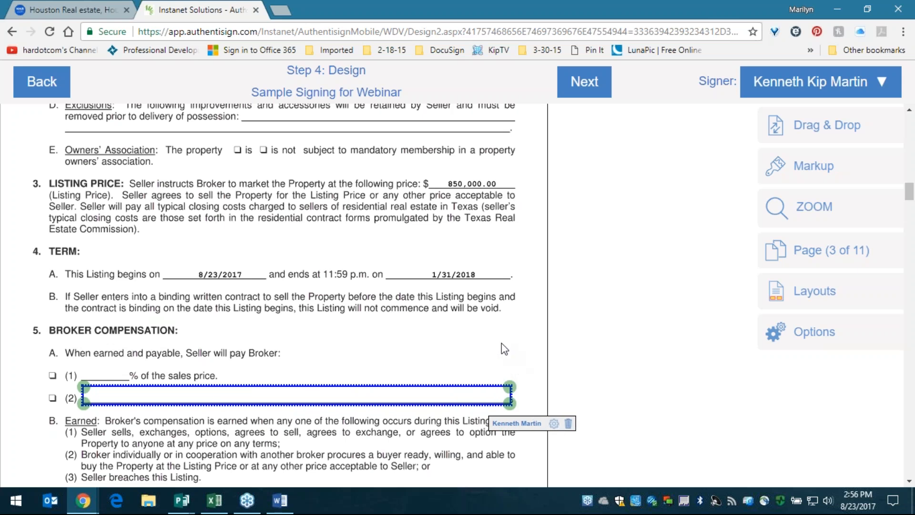
left_click(568, 425)
left_click(780, 165)
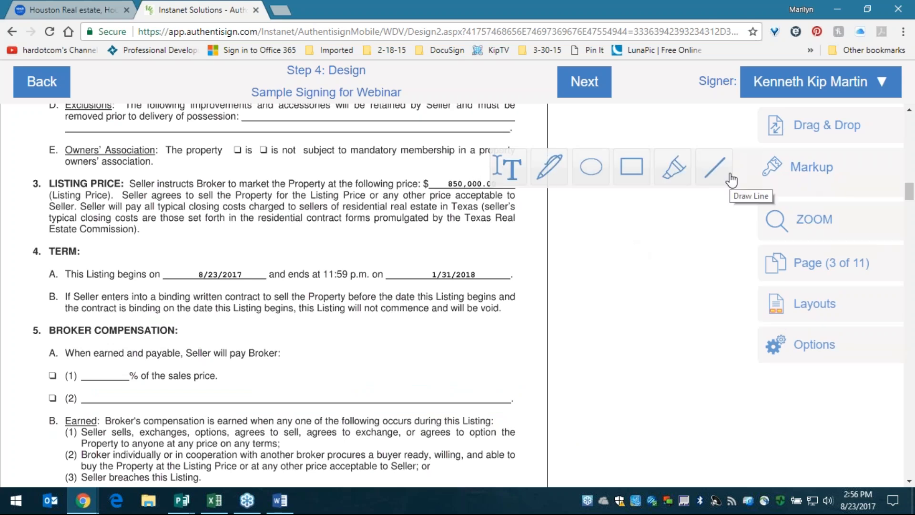
left_click(803, 130)
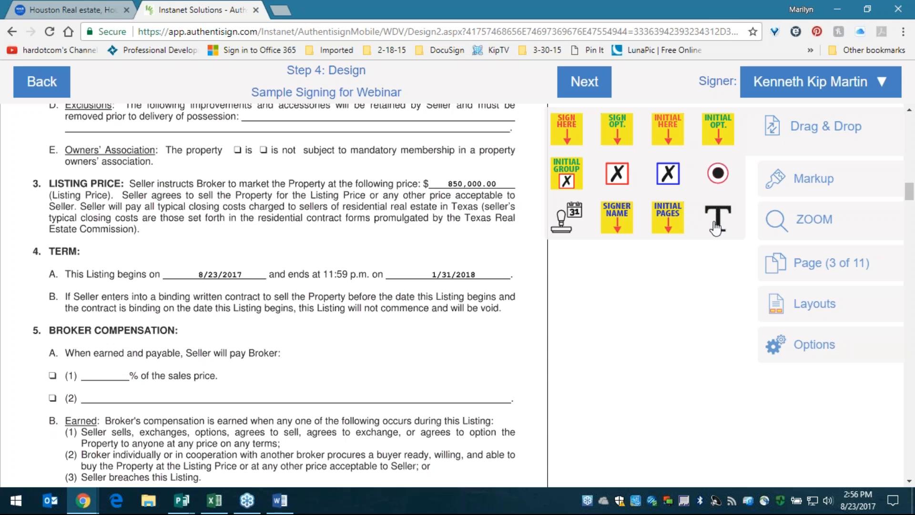
left_click(824, 175)
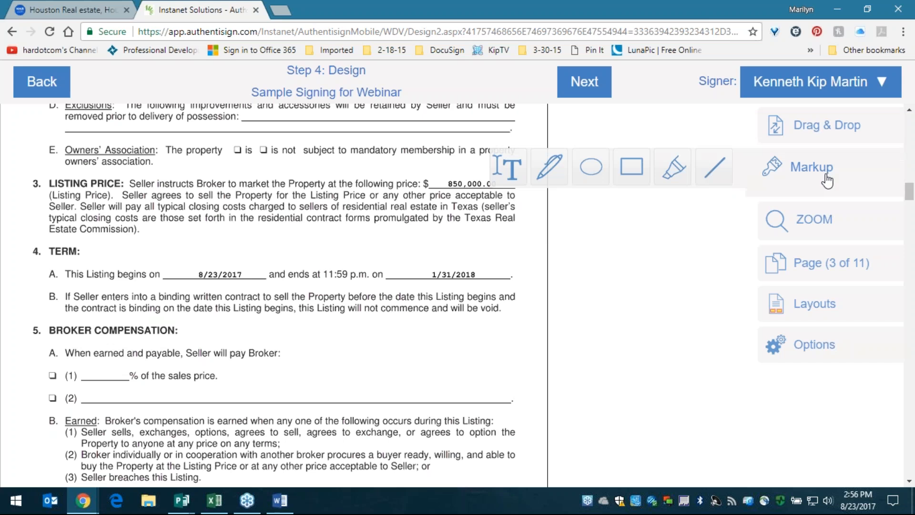
left_click(677, 172)
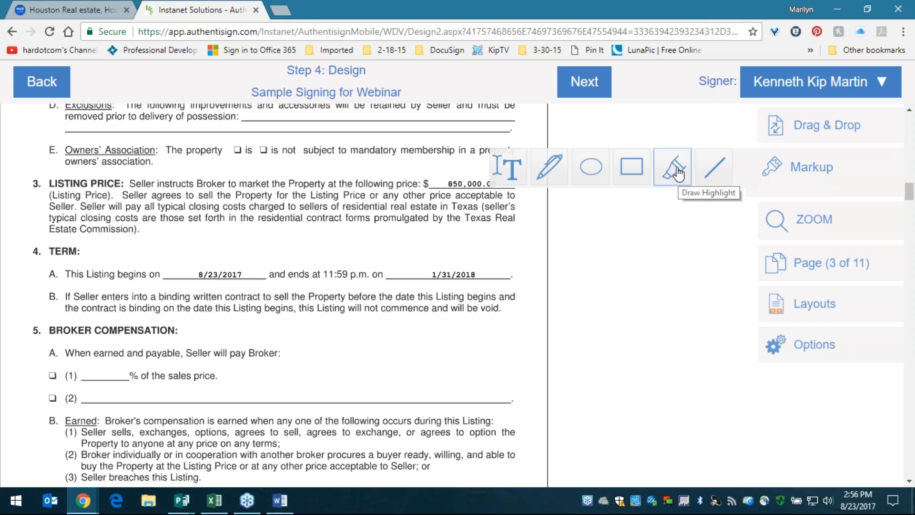
left_click_drag(48, 168, 309, 241)
left_click_drag(363, 254, 526, 237)
right_click(372, 213)
left_click(429, 237)
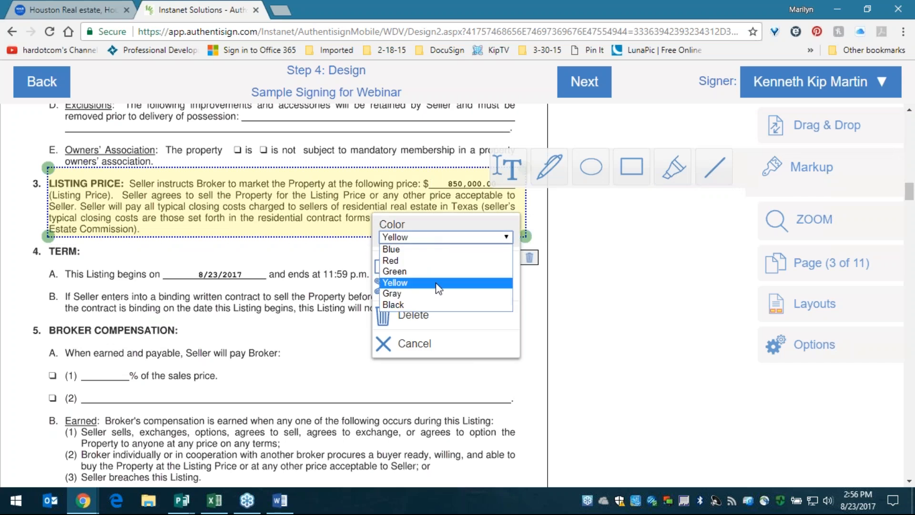
left_click(436, 260)
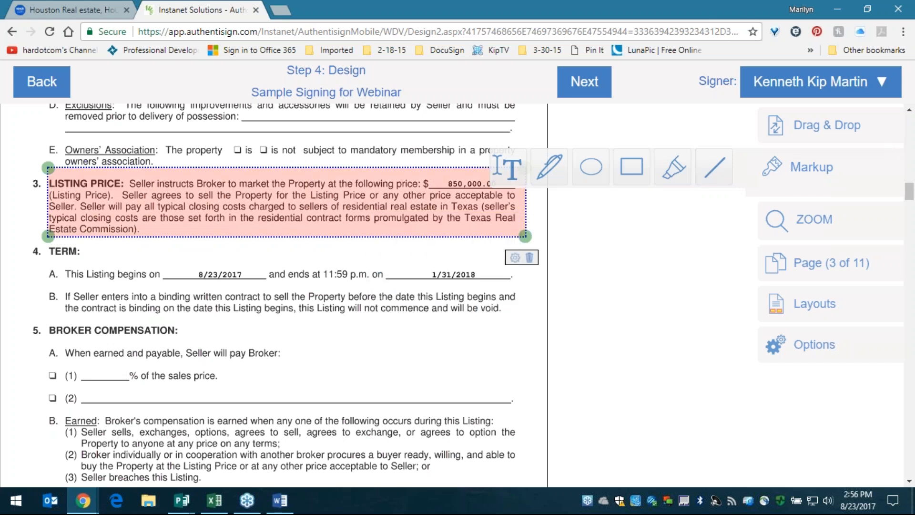
left_click(530, 257)
left_click(795, 180)
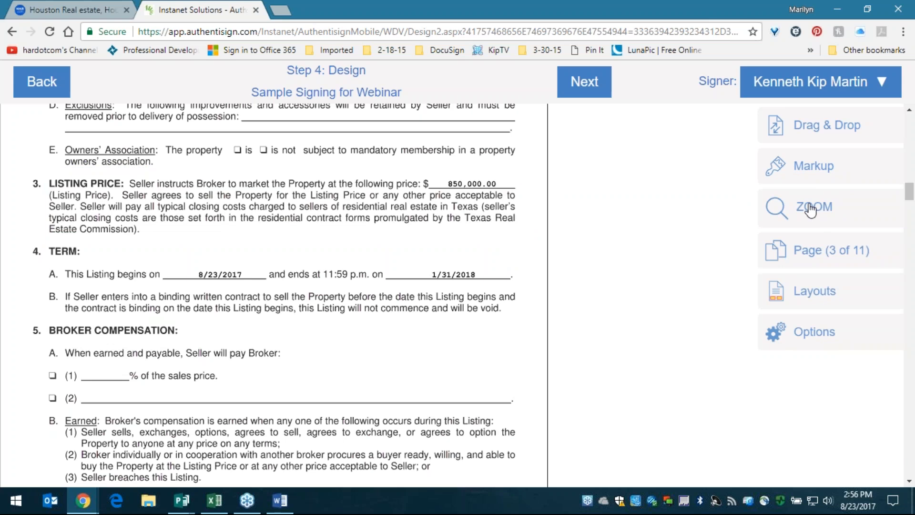
left_click(804, 258)
left_click(599, 294)
left_click(599, 294)
left_click(599, 295)
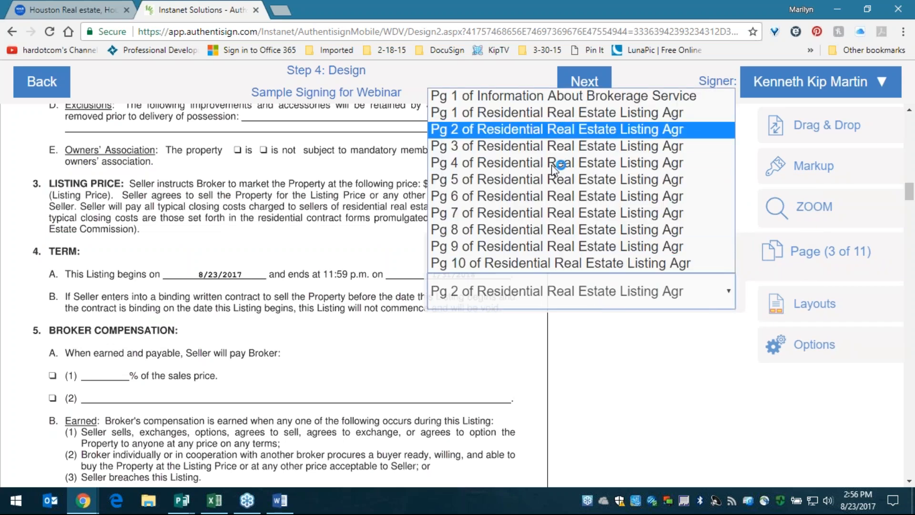
left_click(772, 304)
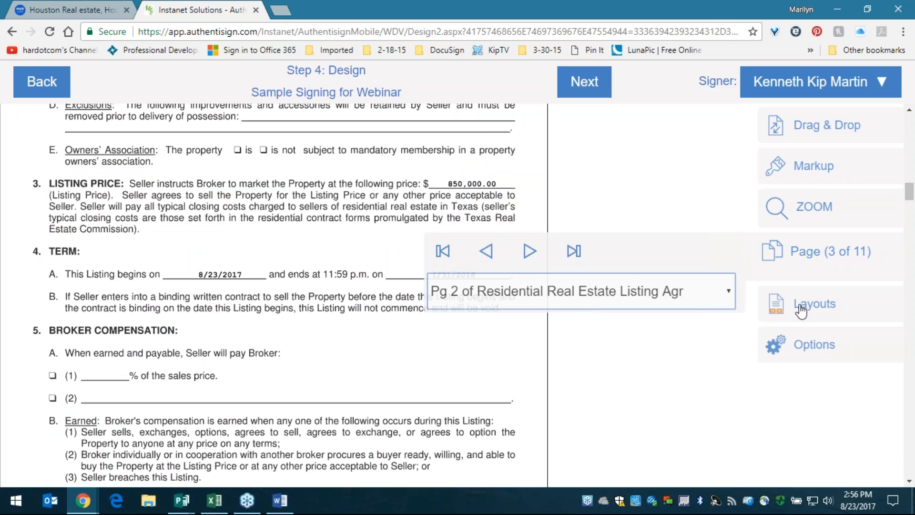
left_click(818, 300)
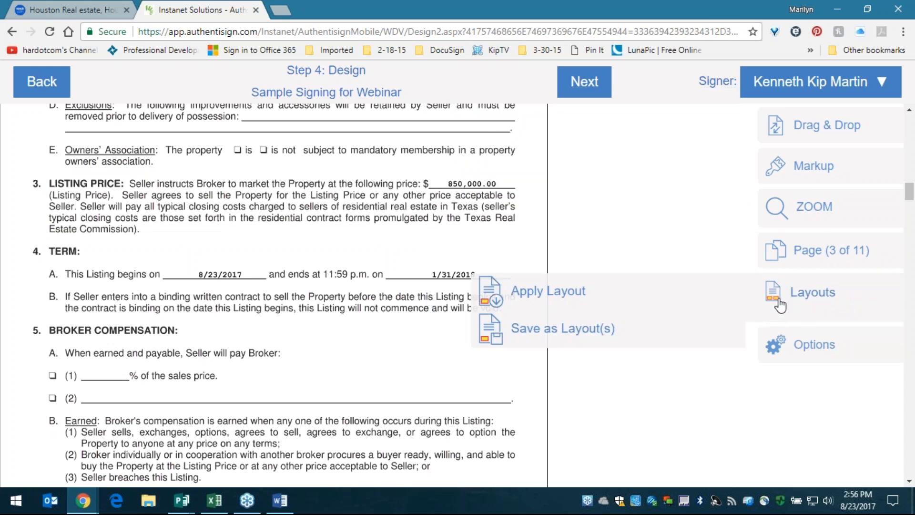
left_click(807, 308)
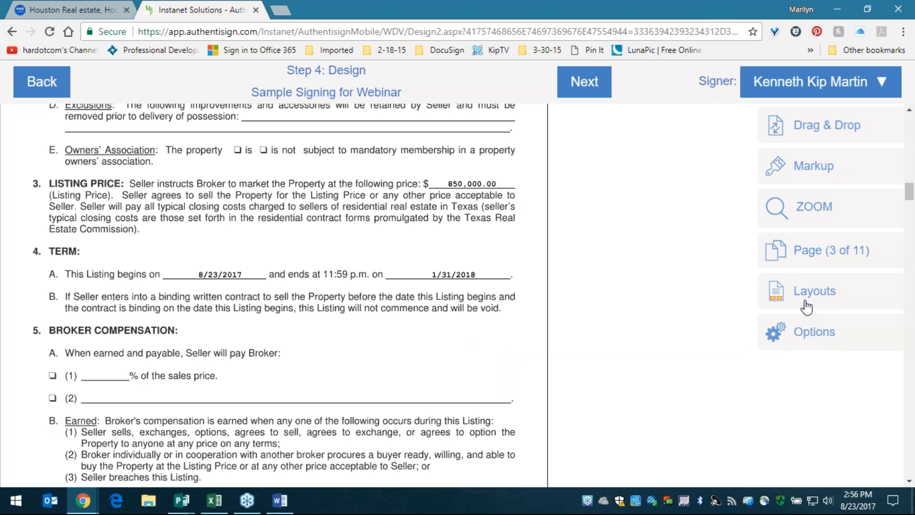
scroll(381, 367, "down", 7)
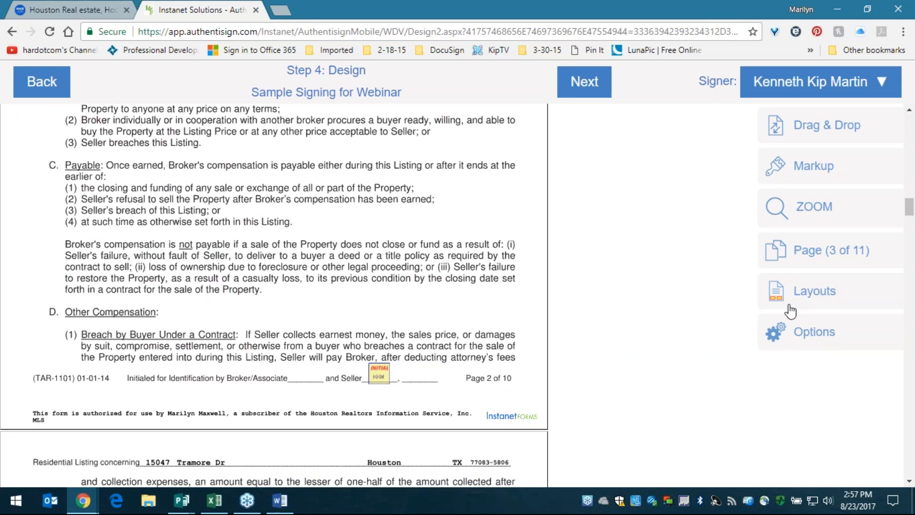
left_click_drag(764, 84, 765, 79)
double_click(765, 82)
double_click(766, 82)
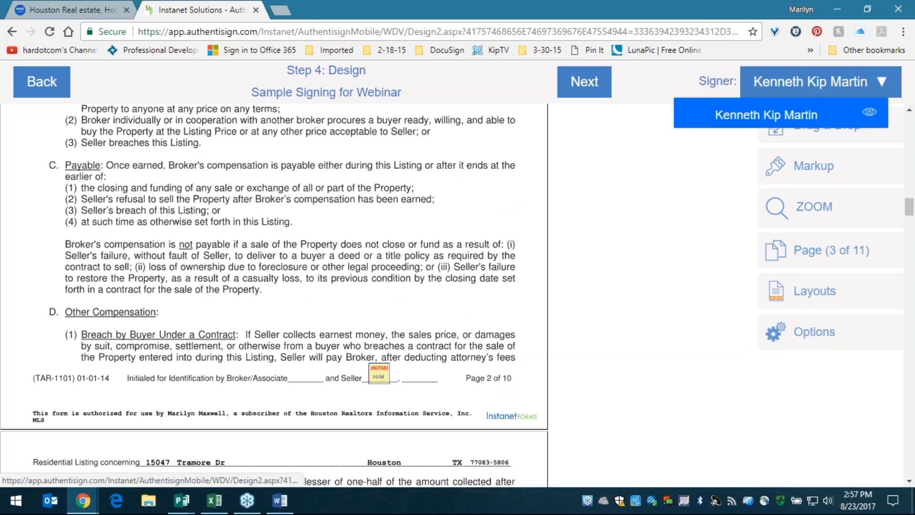
left_click(765, 82)
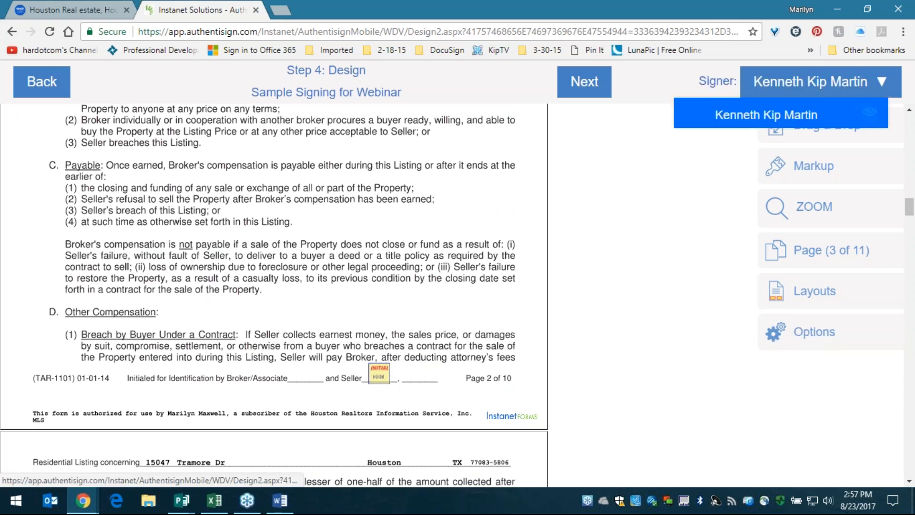
left_click(744, 123)
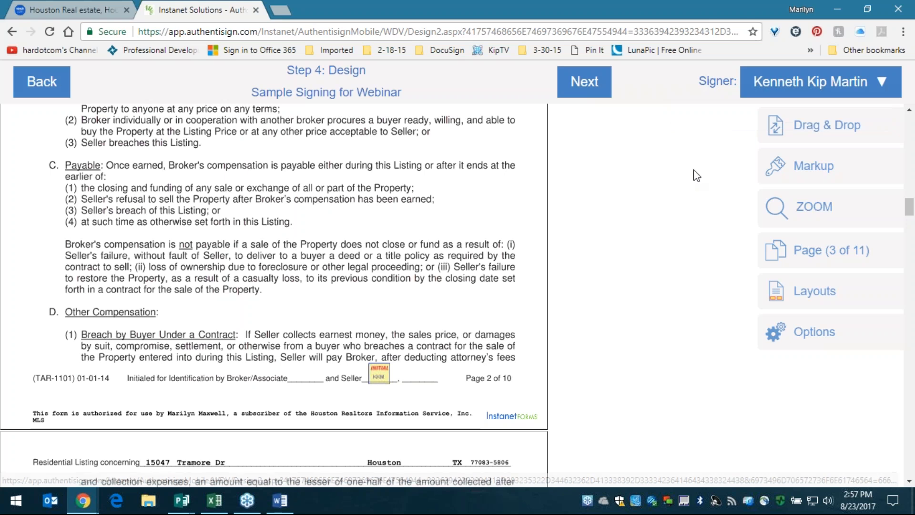
- Finish the design step and save the invitation email with Subject and Message left blank
left_click(594, 88)
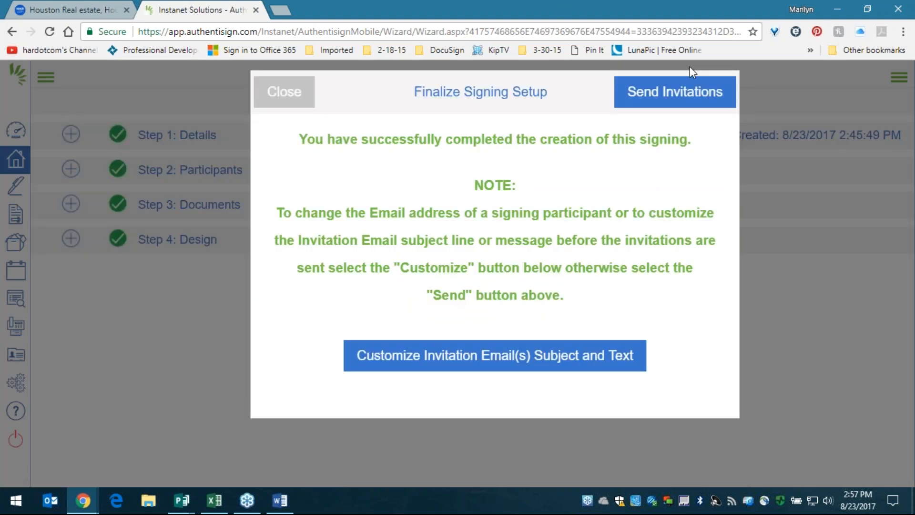
left_click(495, 355)
key("ctrl+a")
left_click(553, 214)
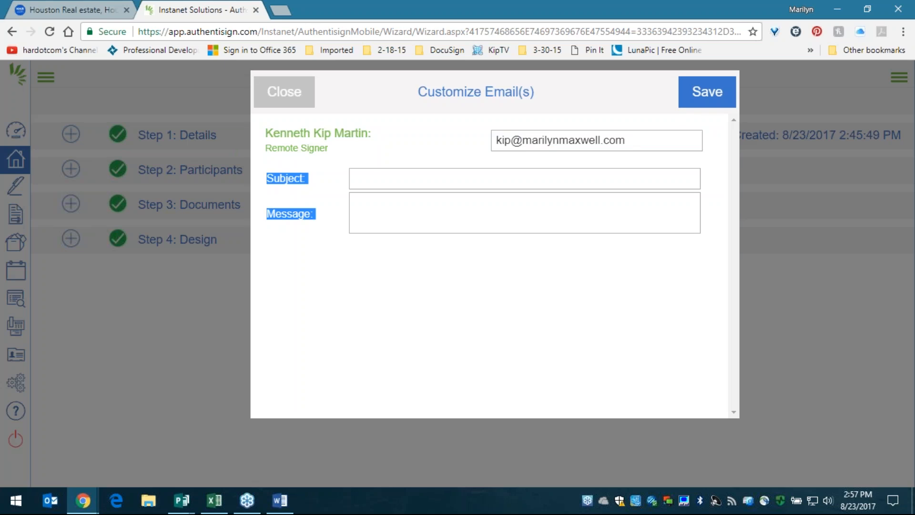
left_click(461, 178)
left_click(400, 141)
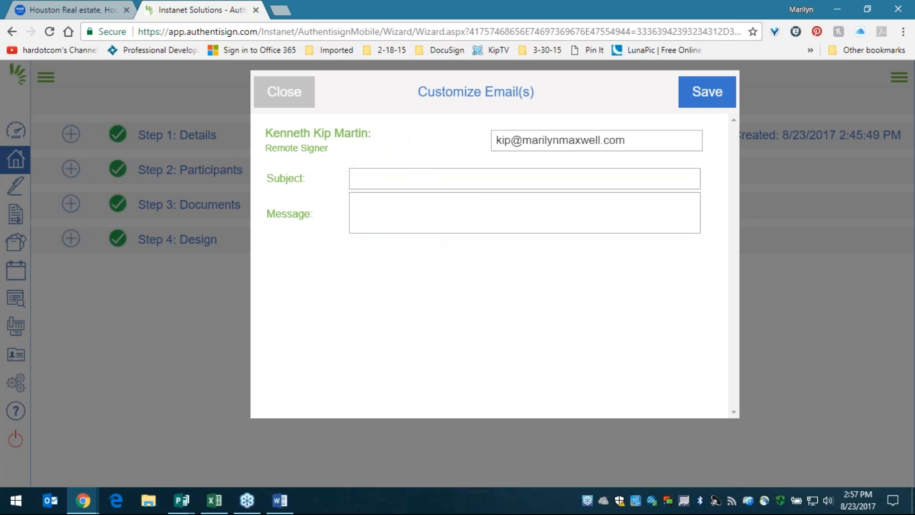
left_click(714, 102)
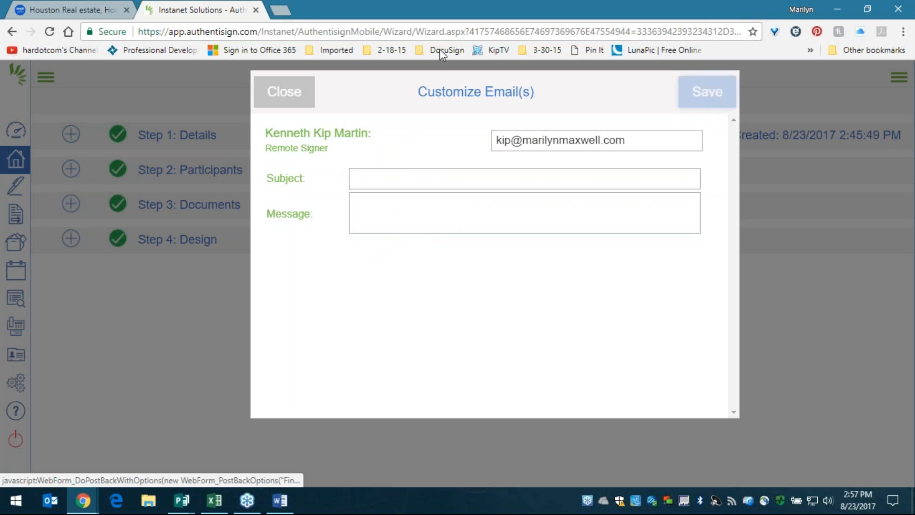
- Load the webmail site in a new browser tab, then return to the signing setup
left_click(277, 10)
type("emai")
key("Return")
key("ctrl+shift+Tab")
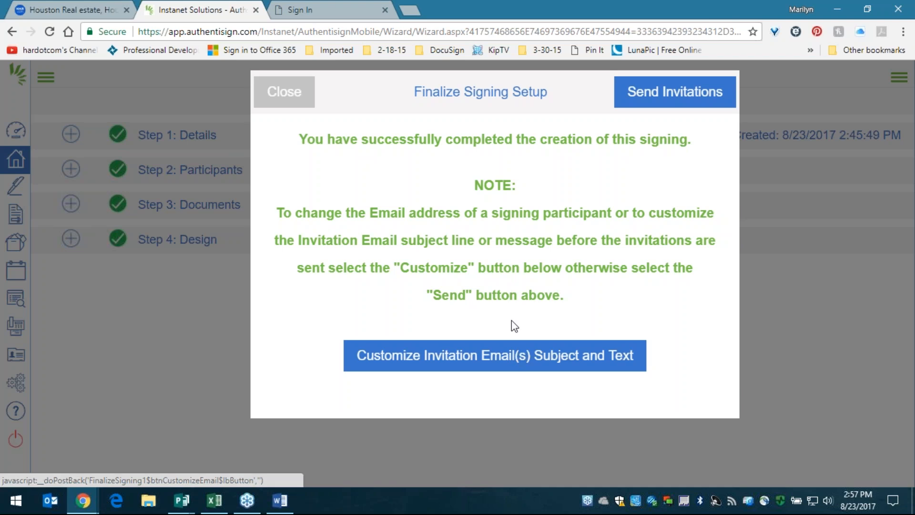
- Send the invitations, confirm the success message, and check Sample Signing for Webinar shows In Wizard
left_click(683, 98)
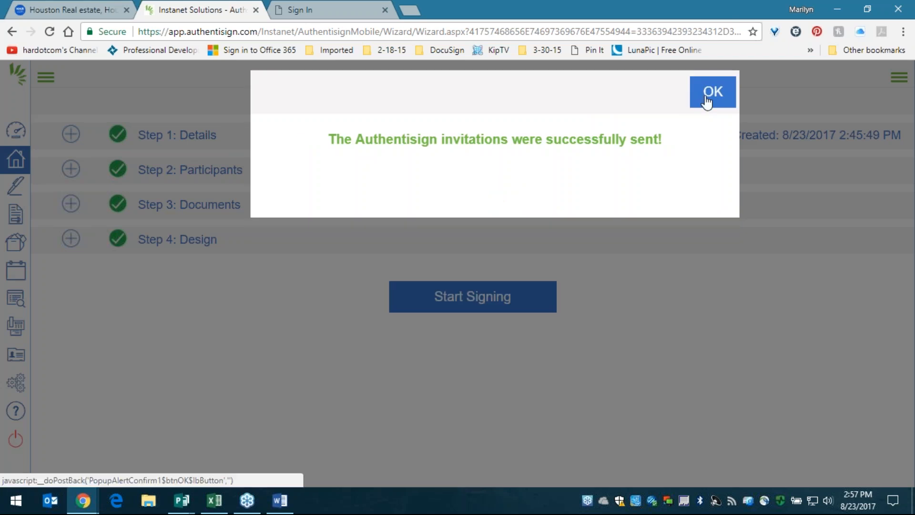
left_click(707, 101)
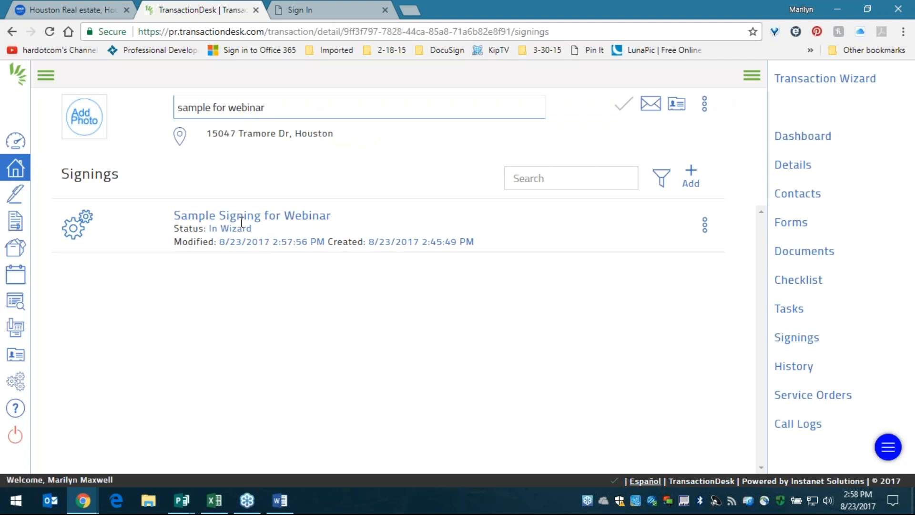
mouse_move(822, 344)
left_mouse_down()
mouse_move(796, 342)
mouse_move(805, 344)
left_mouse_up()
left_click_drag(807, 352, 776, 340)
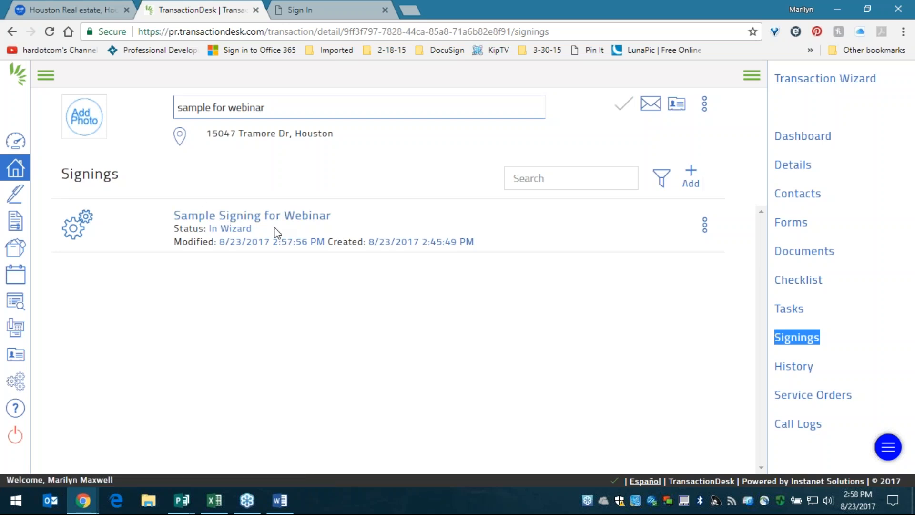
left_click_drag(253, 230, 170, 244)
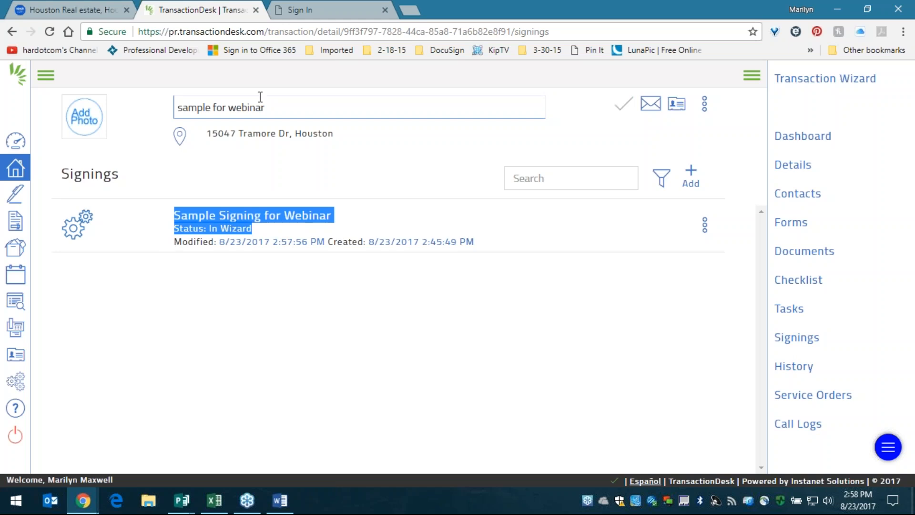
left_click(312, 9)
- Sign in to webmail, move it into its own window, and open the Authentisign invitation
left_click(664, 431)
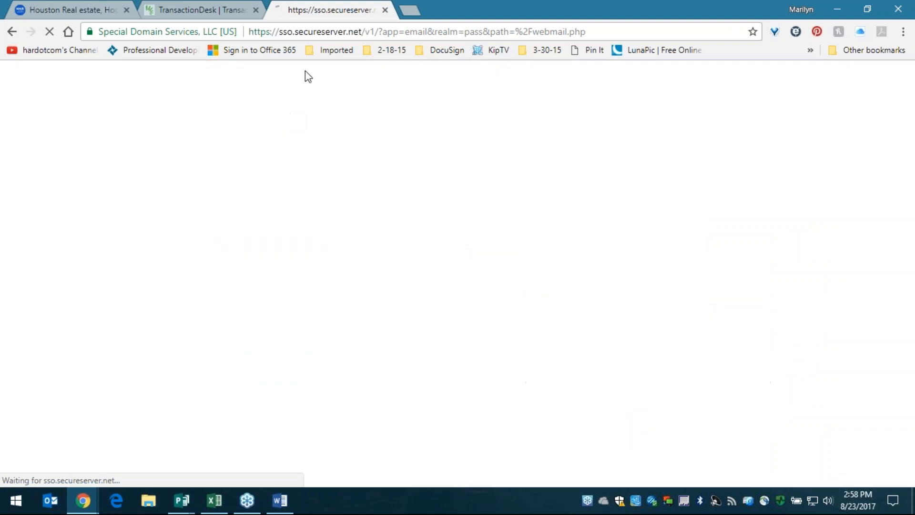
left_click_drag(314, 10, 454, 246)
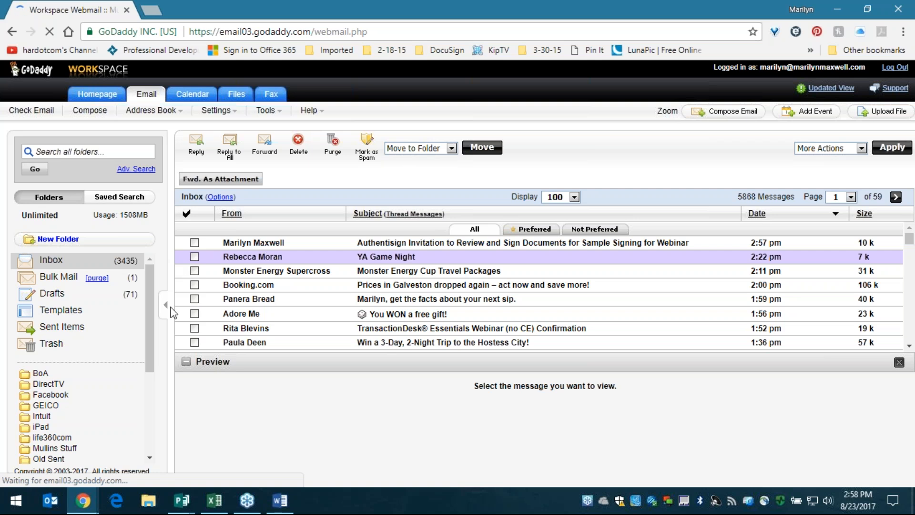
left_click(395, 243)
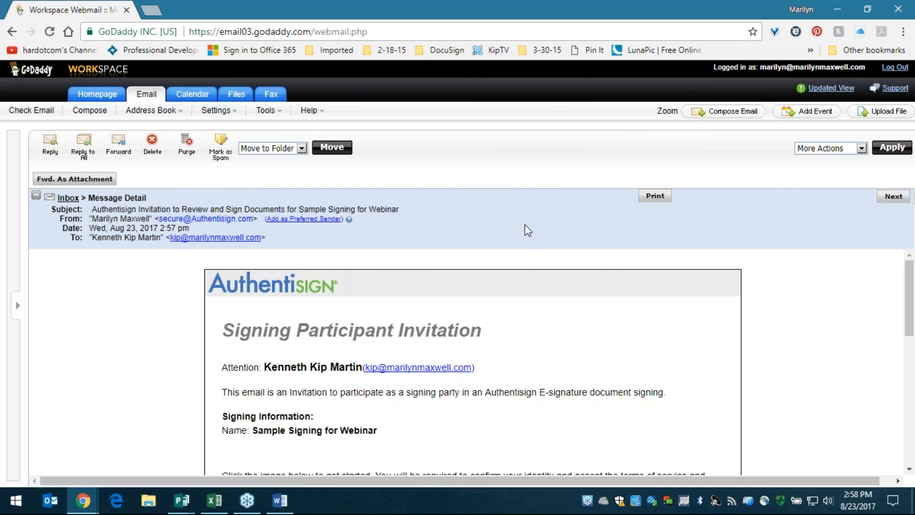
- Review the invitation's addressee, signer name, and the fallback signing link sentence
left_click_drag(215, 366, 508, 375)
left_click(508, 375)
scroll(490, 263, "down", 2)
scroll(490, 262, "up", 2)
left_click_drag(301, 367, 377, 368)
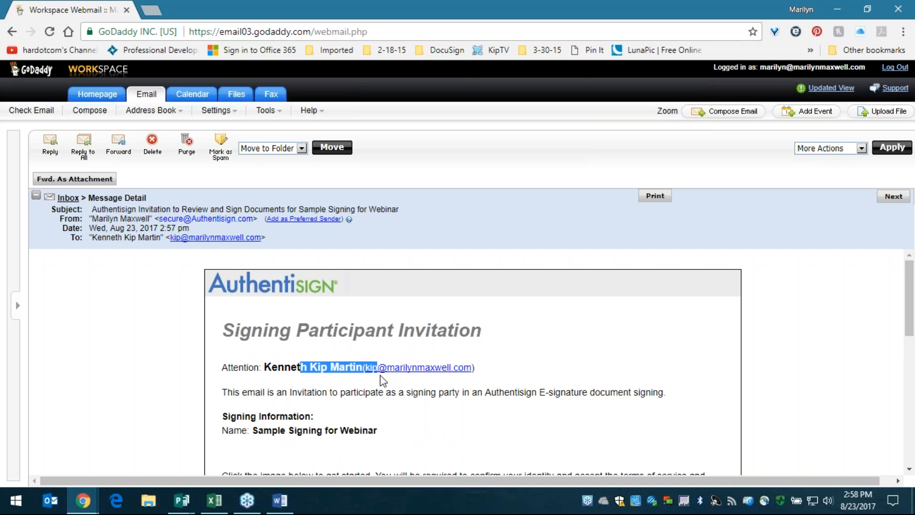
left_click(304, 373)
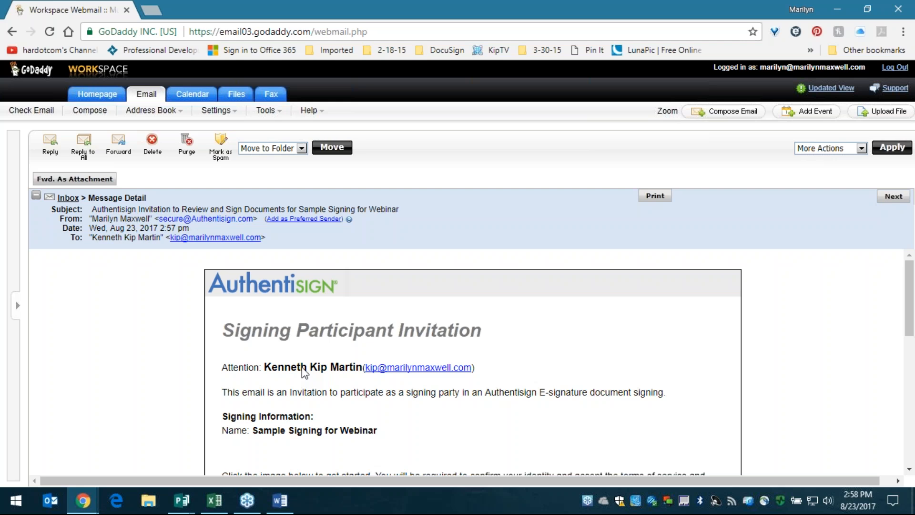
scroll(303, 372, "down", 3)
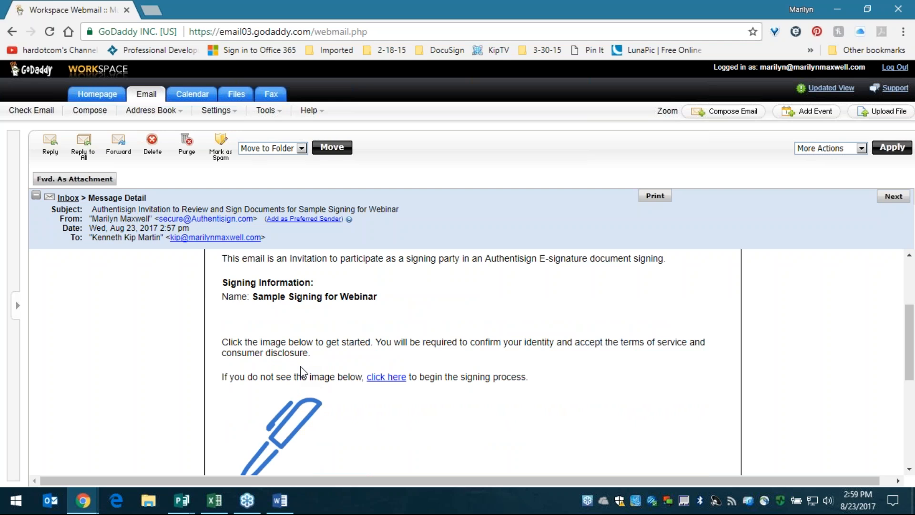
scroll(302, 371, "down", 2)
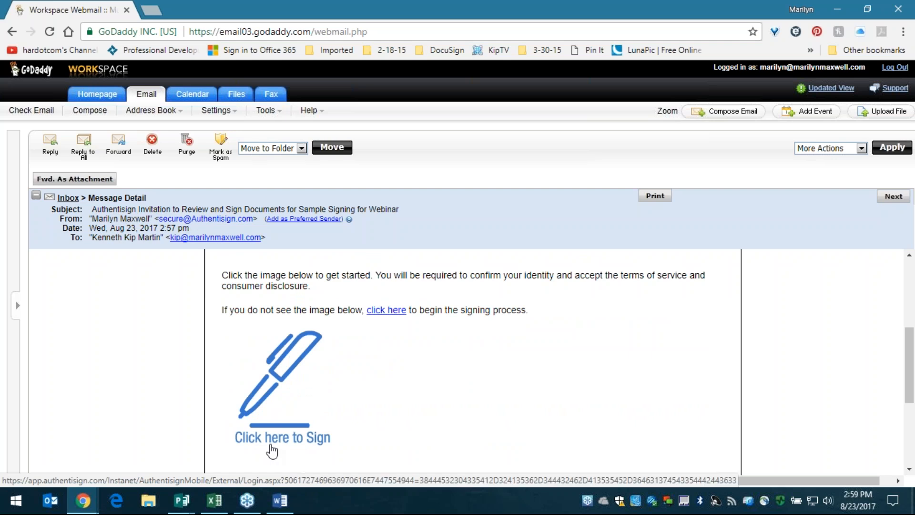
left_click_drag(261, 310, 494, 313)
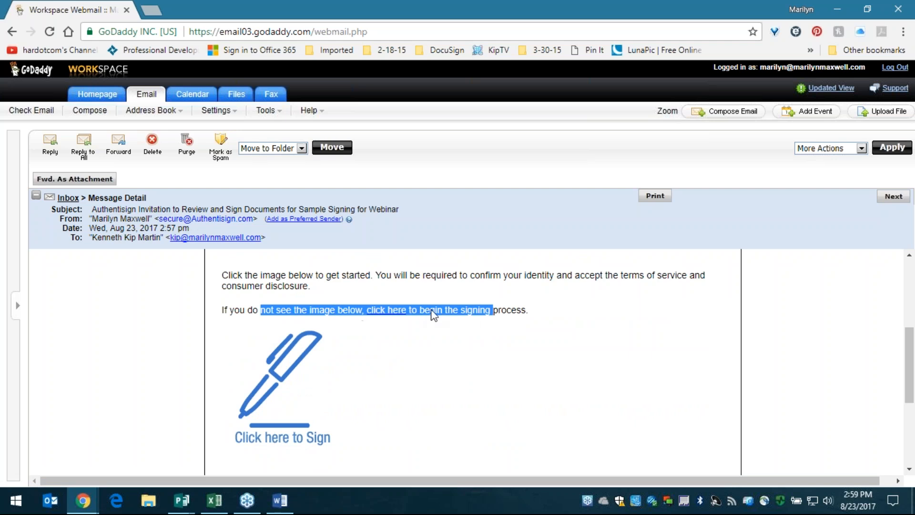
- Start the signing session from the invitation and save a bold signature font
left_click(344, 312)
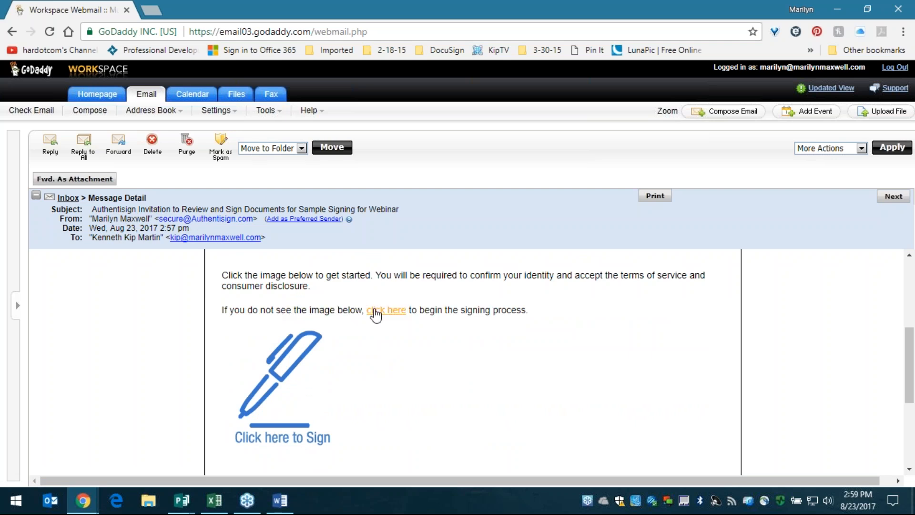
left_click(308, 371)
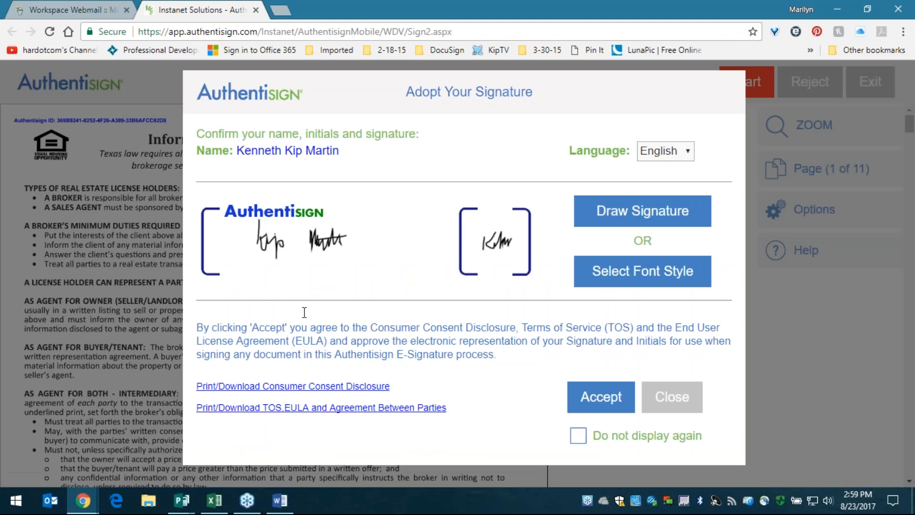
left_click(605, 277)
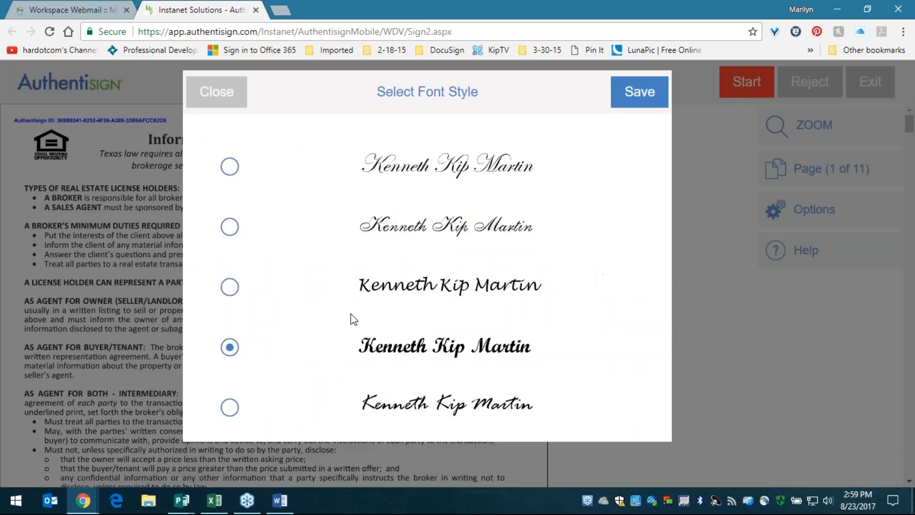
left_click(627, 101)
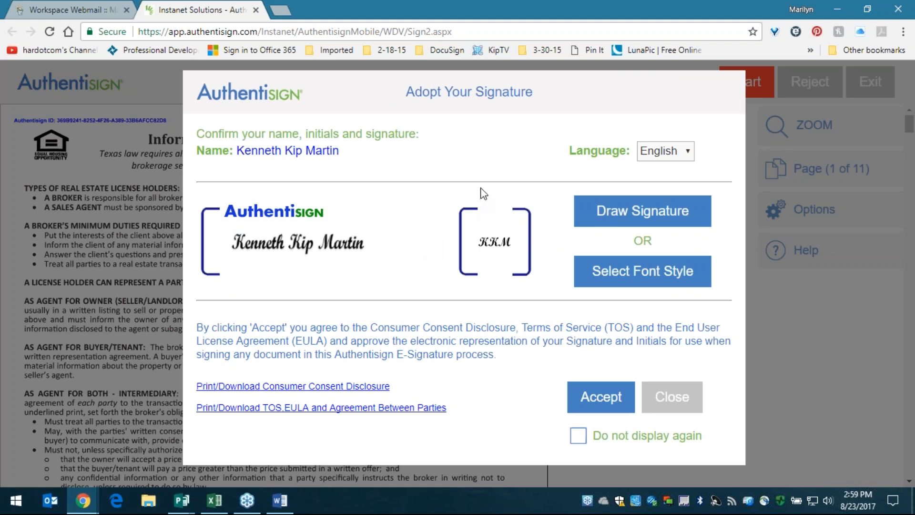
- Try the other signature fonts, save the fifth one, then switch to drawing by hand
left_click(622, 275)
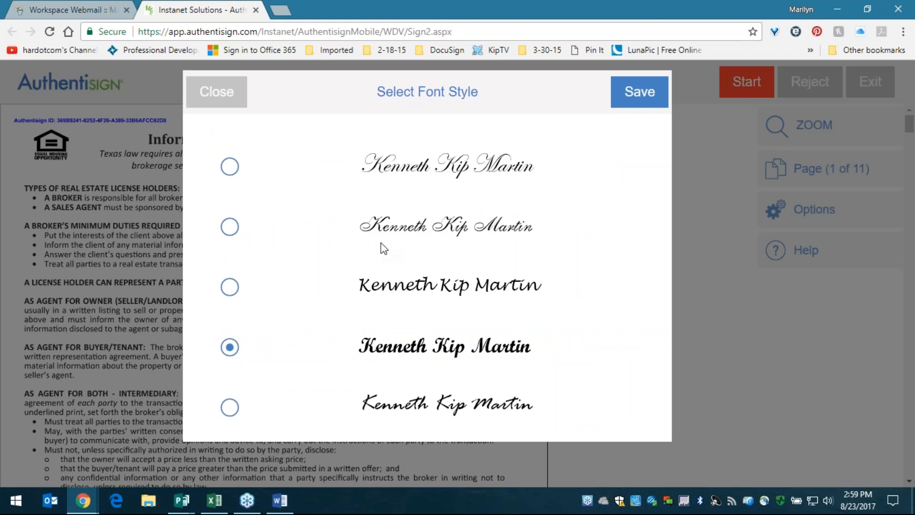
left_click(221, 166)
left_click(230, 226)
left_click(240, 352)
left_click(232, 409)
left_click(645, 94)
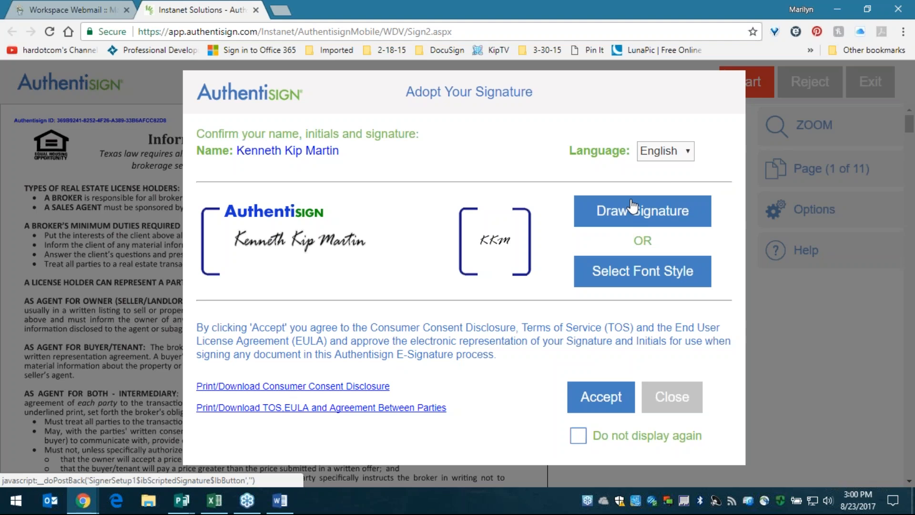
left_click(635, 222)
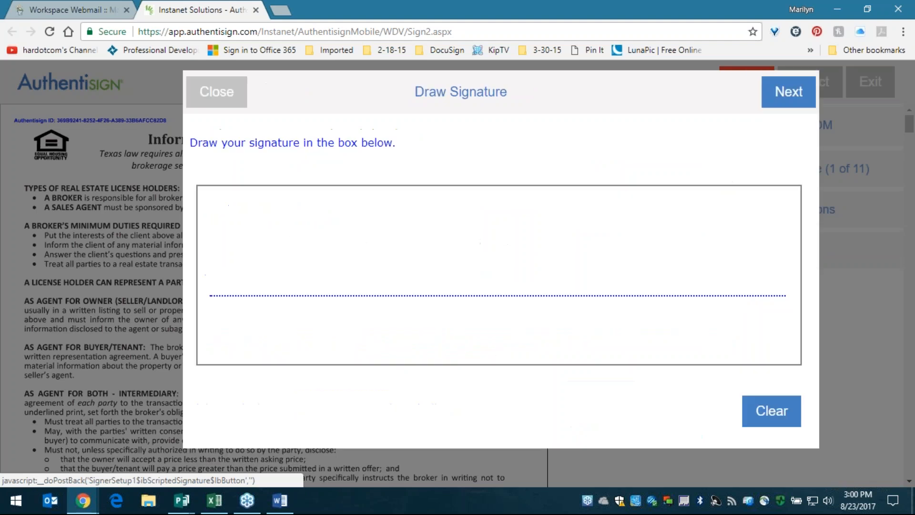
- Hand-draw the seller's signature in the box, adding a smiley beside it
mouse_move(259, 231)
left_mouse_down()
mouse_move(304, 260)
mouse_move(312, 292)
mouse_move(303, 288)
left_mouse_up()
mouse_move(314, 243)
left_mouse_down()
mouse_move(302, 285)
mouse_move(330, 285)
mouse_move(339, 320)
mouse_move(356, 297)
left_mouse_up()
left_click(339, 266)
mouse_move(426, 234)
left_mouse_down()
mouse_move(450, 286)
mouse_move(564, 263)
mouse_move(597, 308)
mouse_move(647, 252)
left_mouse_up()
left_click(568, 215)
left_click_drag(525, 262, 615, 223)
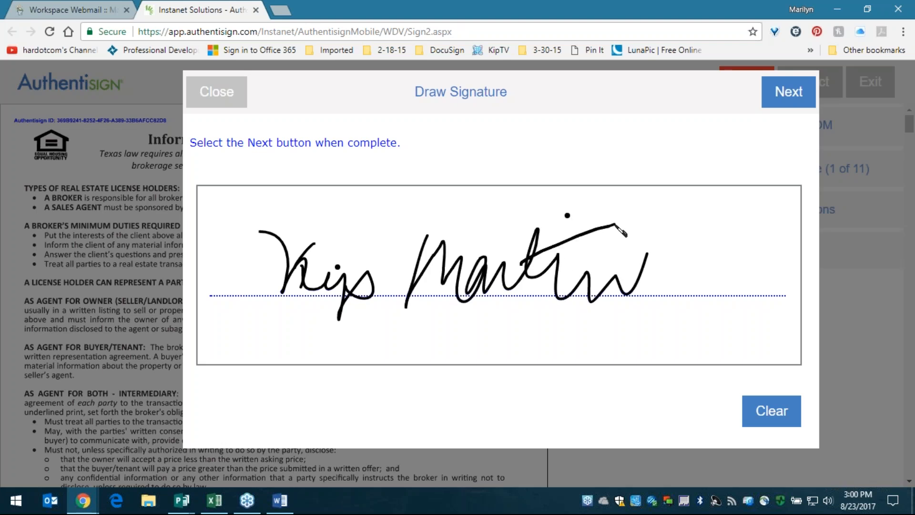
left_click_drag(700, 245, 754, 243)
left_click(727, 225)
left_click(741, 223)
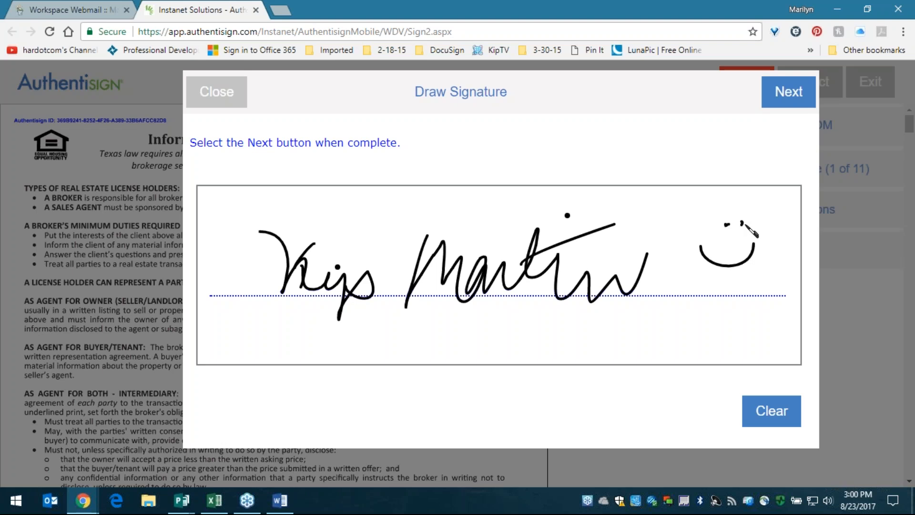
- Draw the initials K K M, adopt signature and initials, and accept the consent terms
left_click(794, 102)
mouse_move(476, 246)
left_mouse_down()
mouse_move(462, 312)
mouse_move(495, 311)
left_mouse_up()
left_click_drag(525, 238, 528, 307)
left_click_drag(543, 263, 566, 317)
left_click(721, 105)
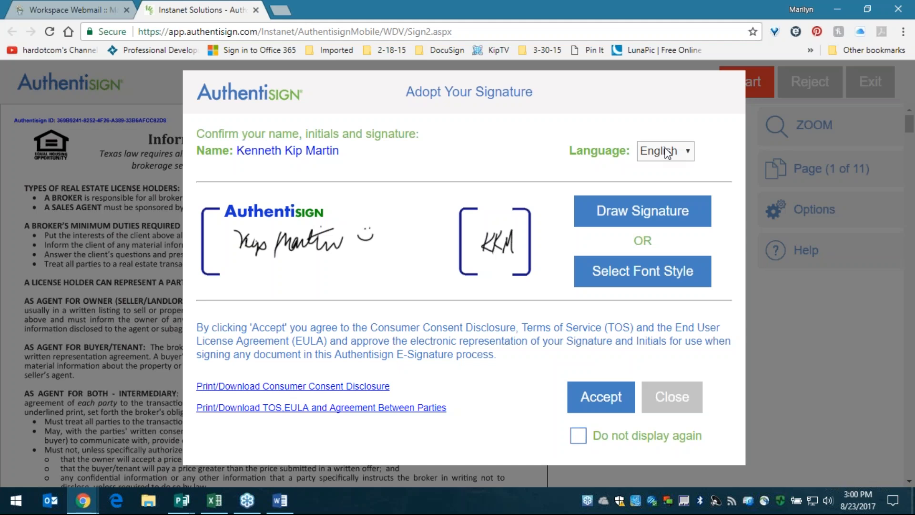
left_click_drag(445, 410, 476, 388)
left_click(594, 403)
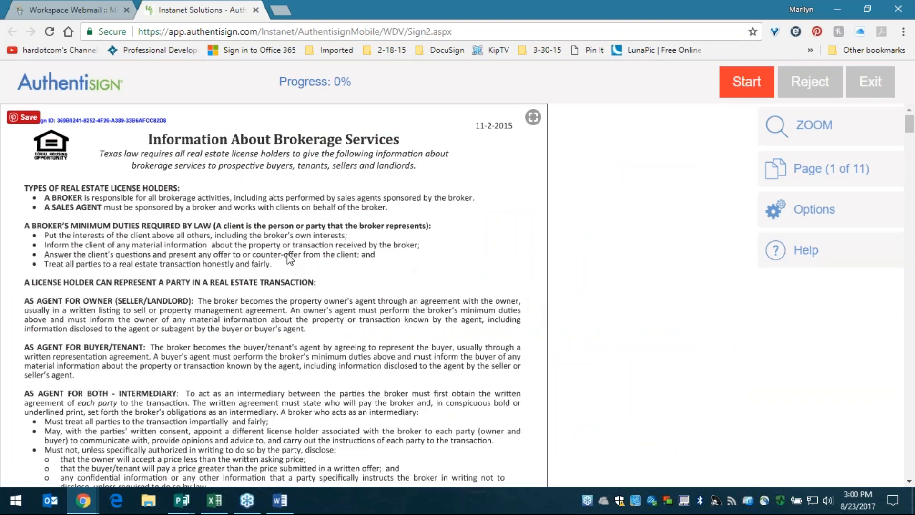
- Start guided signing, stamp initials in all ten INITIAL fields, and sign the SIGN HERE line
scroll(258, 243, "down", 12)
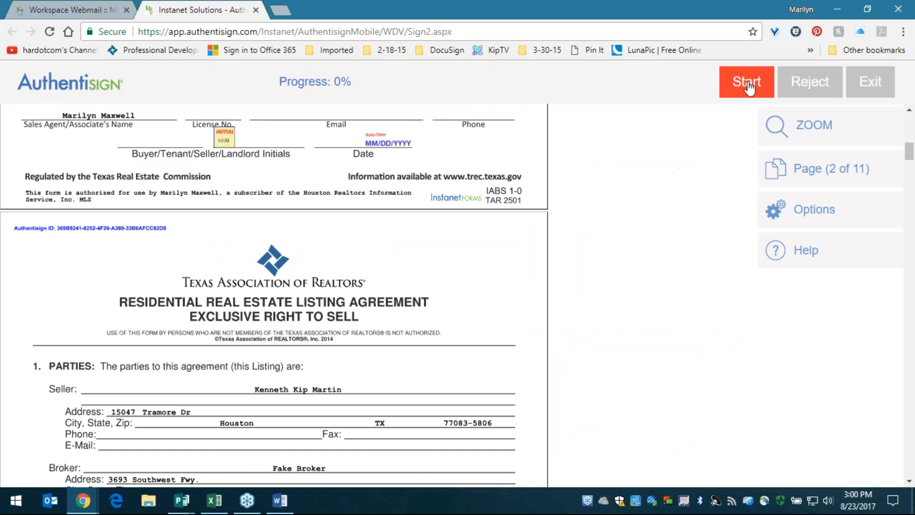
left_click(747, 88)
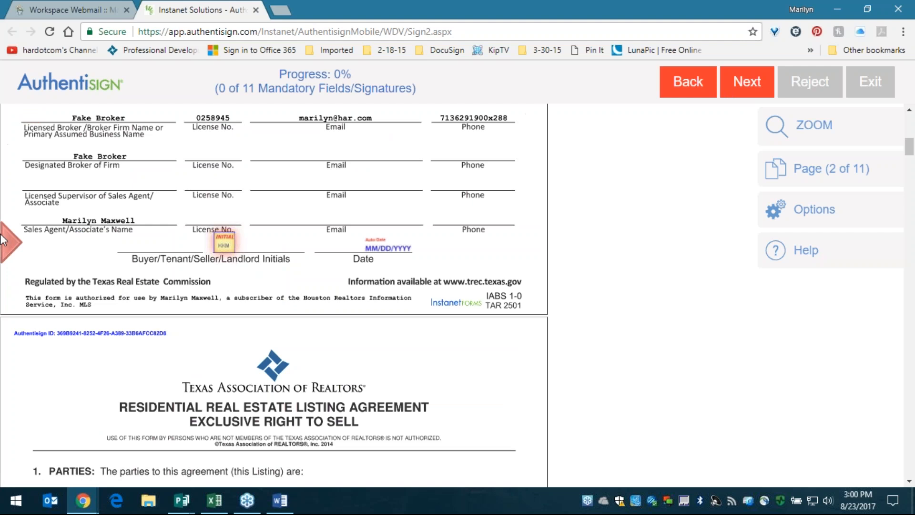
left_click(224, 249)
left_click(374, 241)
left_click(378, 242)
left_click(380, 241)
left_click(381, 242)
left_click(378, 243)
left_click(376, 242)
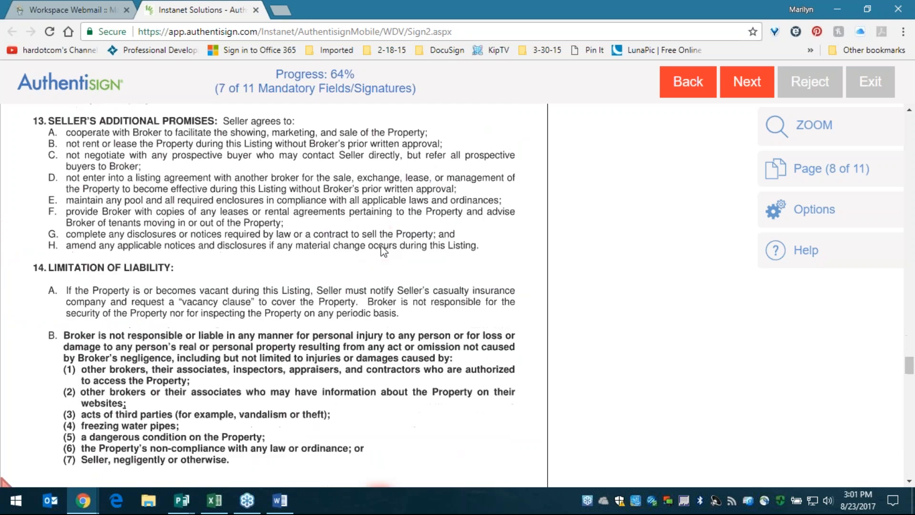
left_click(376, 242)
left_click(376, 243)
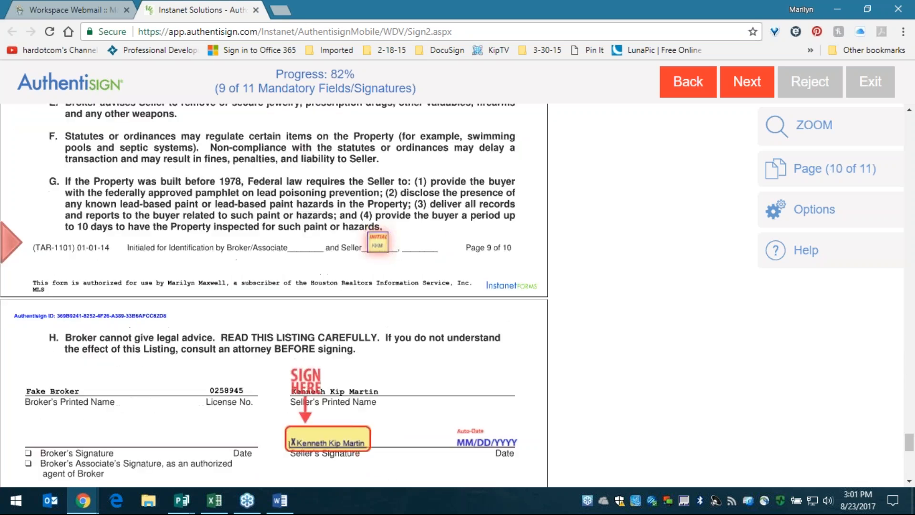
left_click(377, 242)
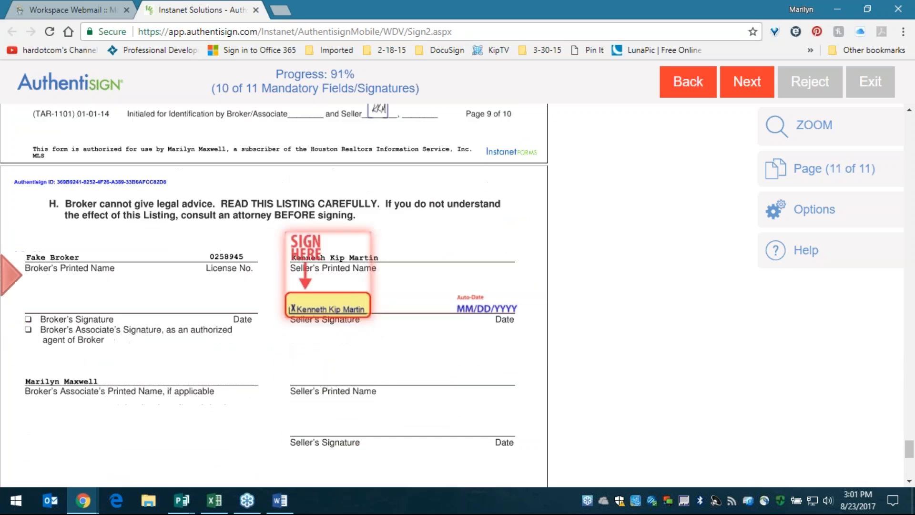
left_click(324, 310)
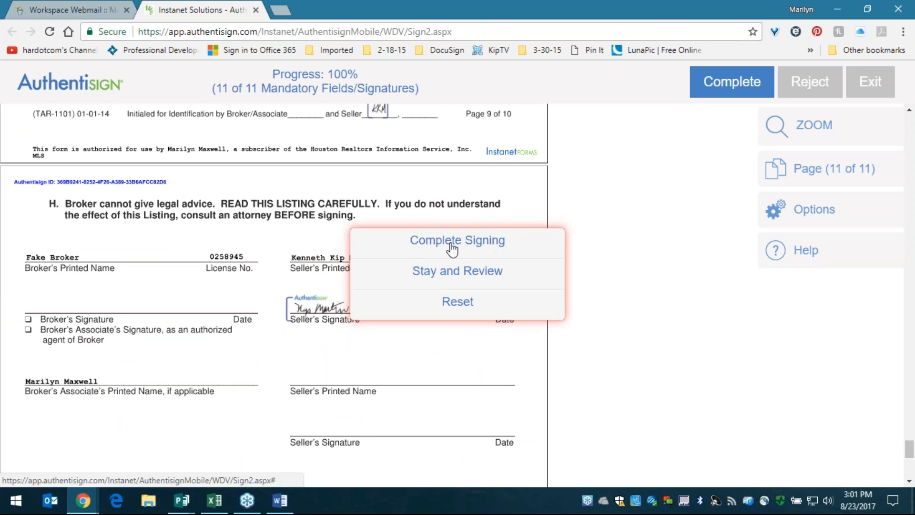
- Stay and review, scrolling back over the signed pages
left_click(446, 276)
scroll(413, 299, "up", 15)
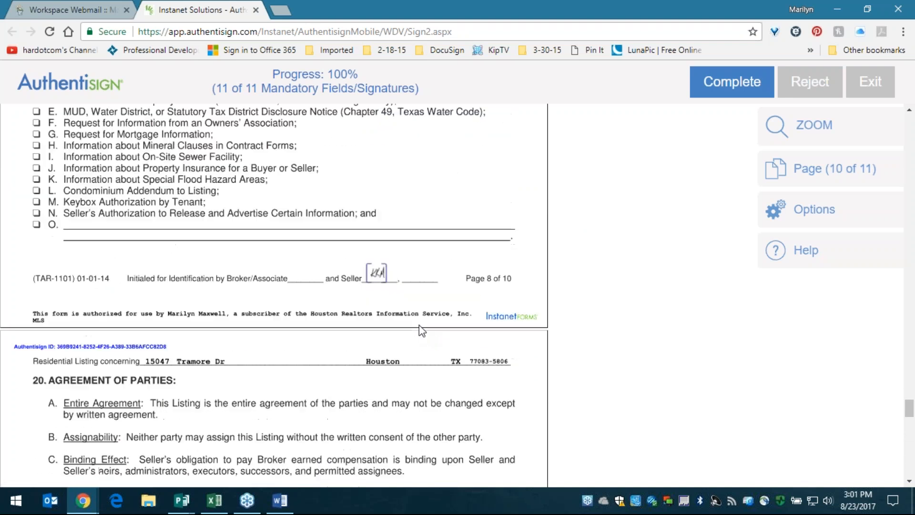
scroll(419, 326, "up", 10)
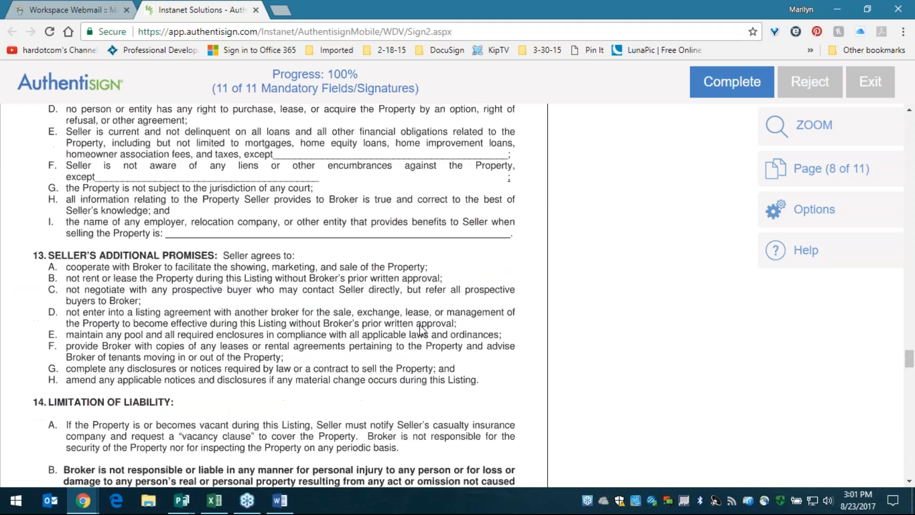
scroll(419, 331, "down", 20)
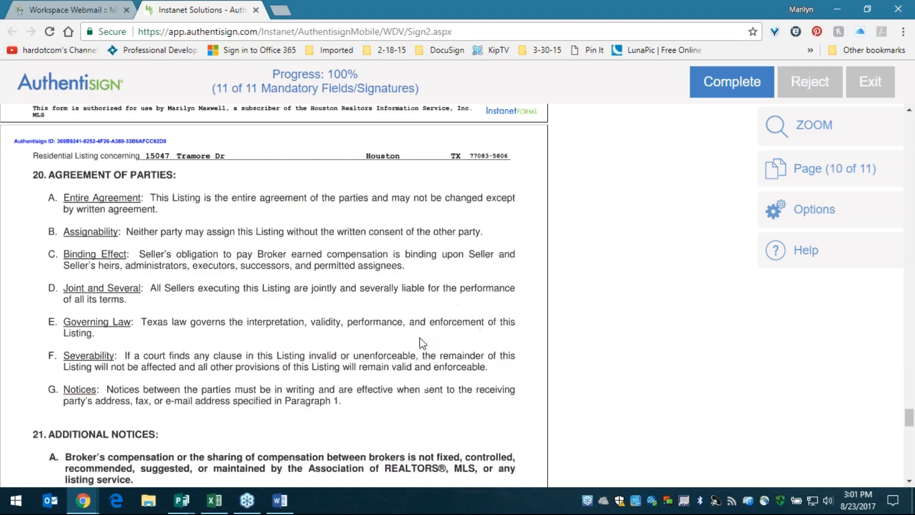
scroll(422, 347, "down", 8)
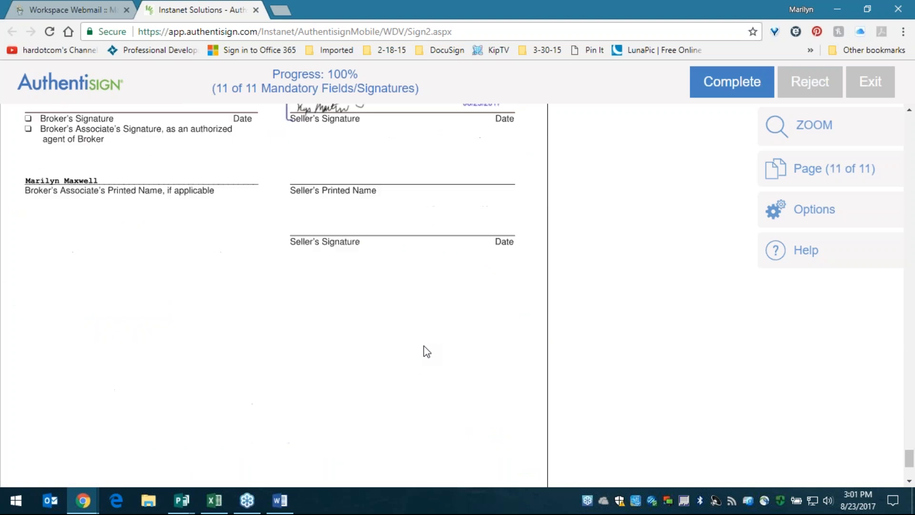
scroll(426, 352, "up", 1)
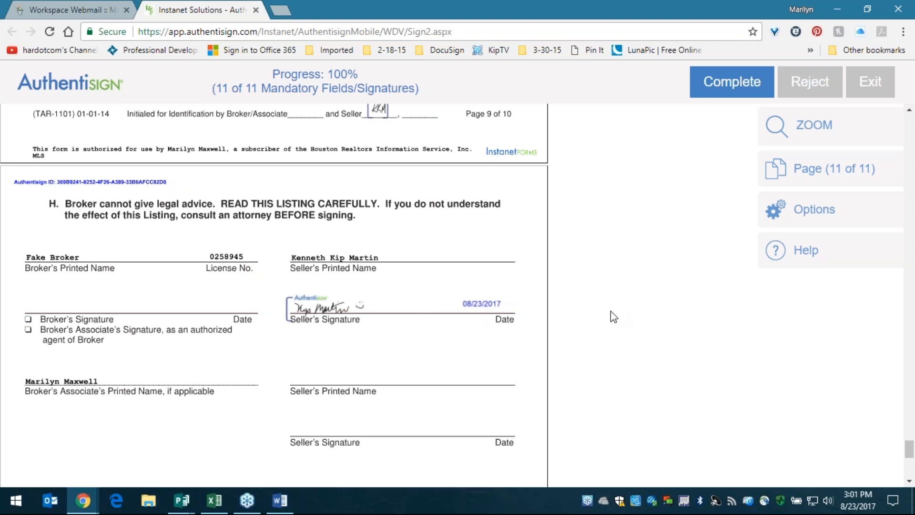
scroll(480, 265, "down", 7)
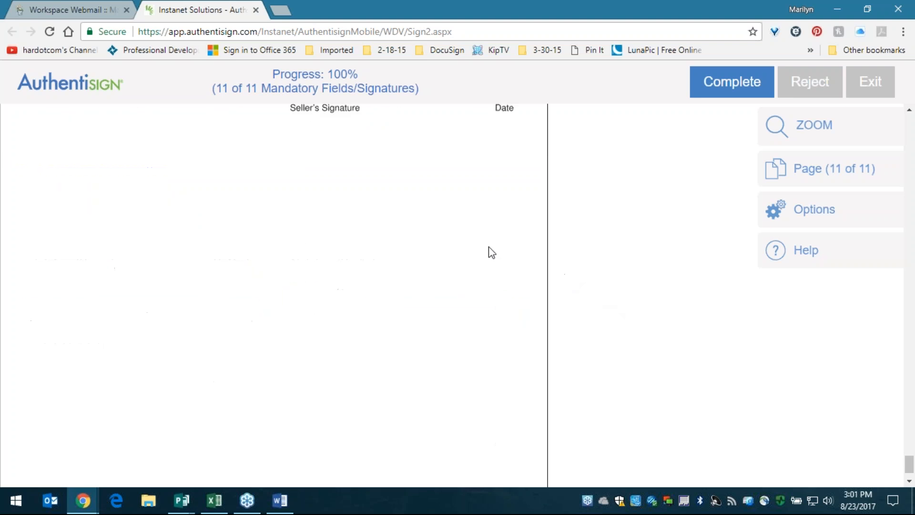
- Complete the signing and confirm Complete Signing
left_click(737, 89)
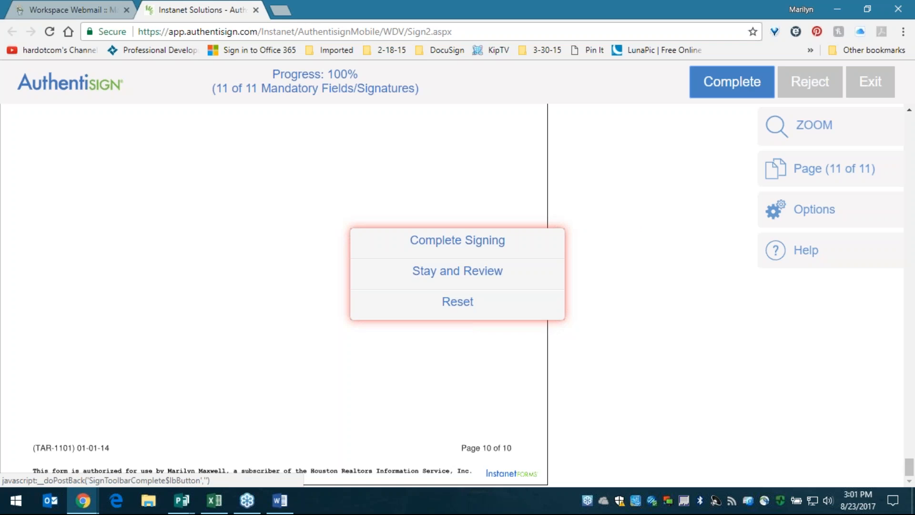
left_click(485, 248)
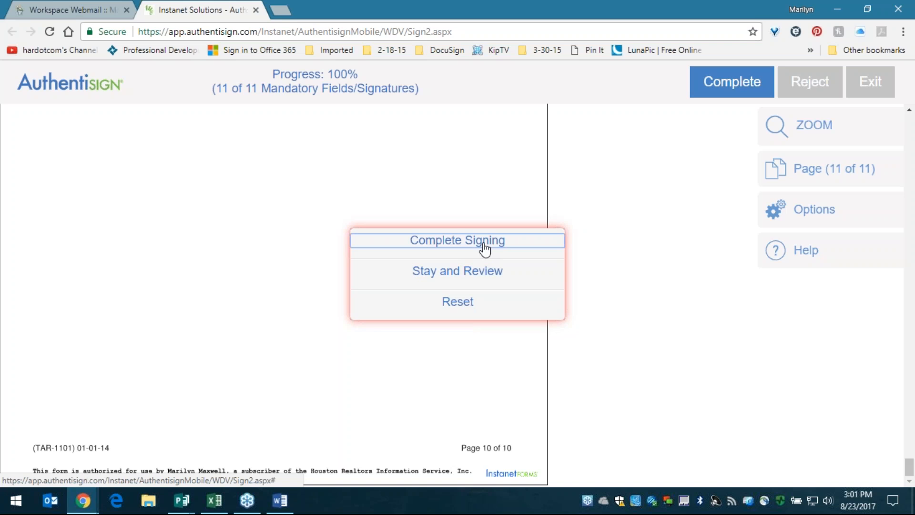
left_click(485, 248)
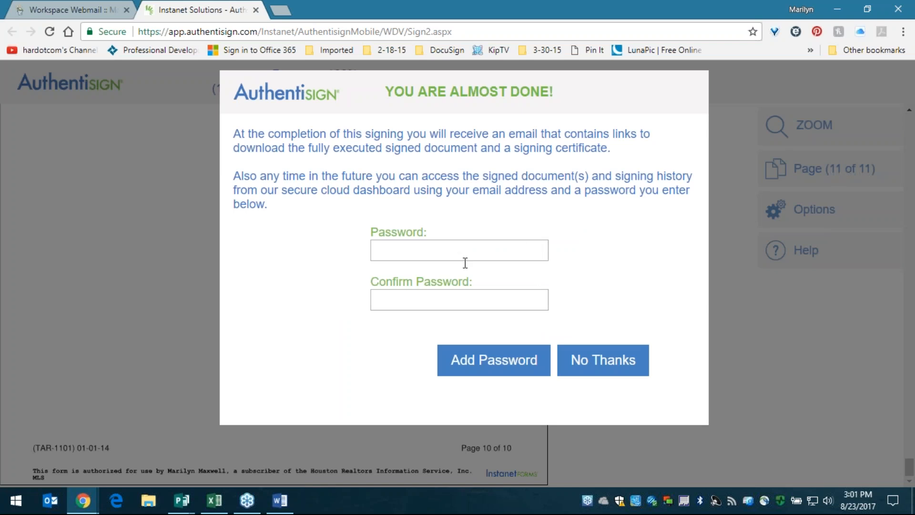
- Decline the optional dashboard password with No Thanks to finish the seller's signing
left_click(602, 368)
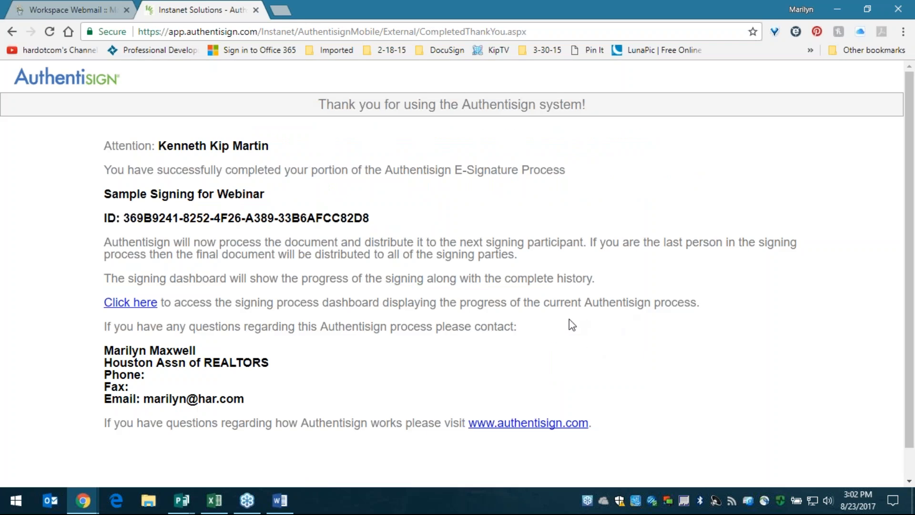
left_click_drag(401, 326, 72, 323)
left_click(120, 316)
- Minimize Authentisign and reload the Signings list so Sample Signing for Webinar shows Approved
left_click(838, 7)
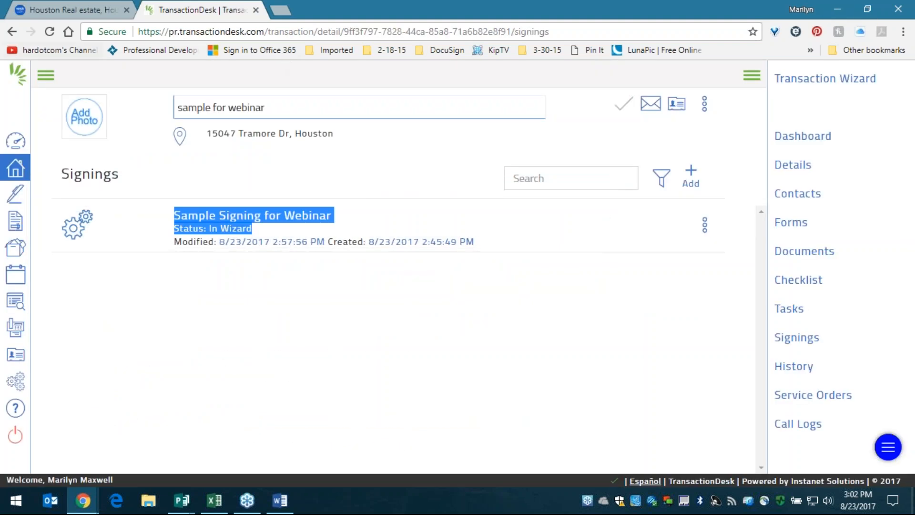
left_click(50, 32)
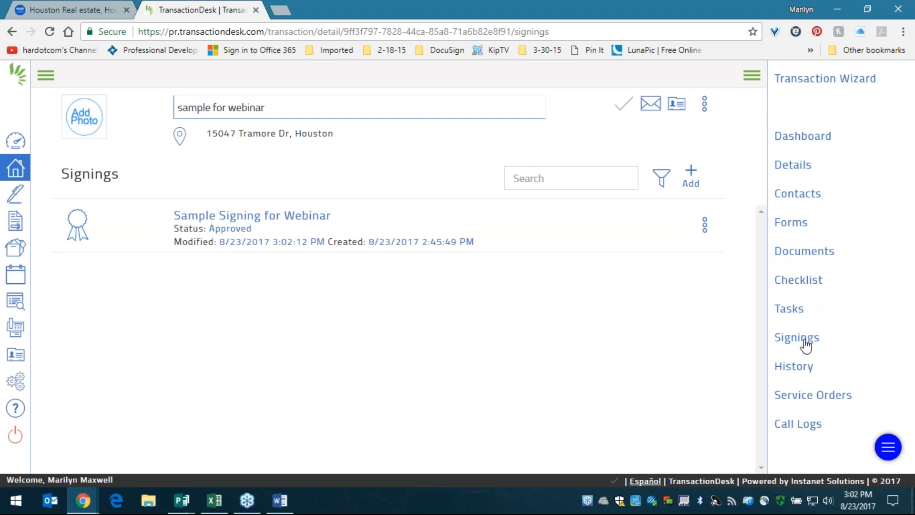
mouse_move(75, 218)
left_mouse_down()
mouse_move(63, 209)
mouse_move(77, 232)
left_mouse_up()
left_click_drag(260, 231, 174, 231)
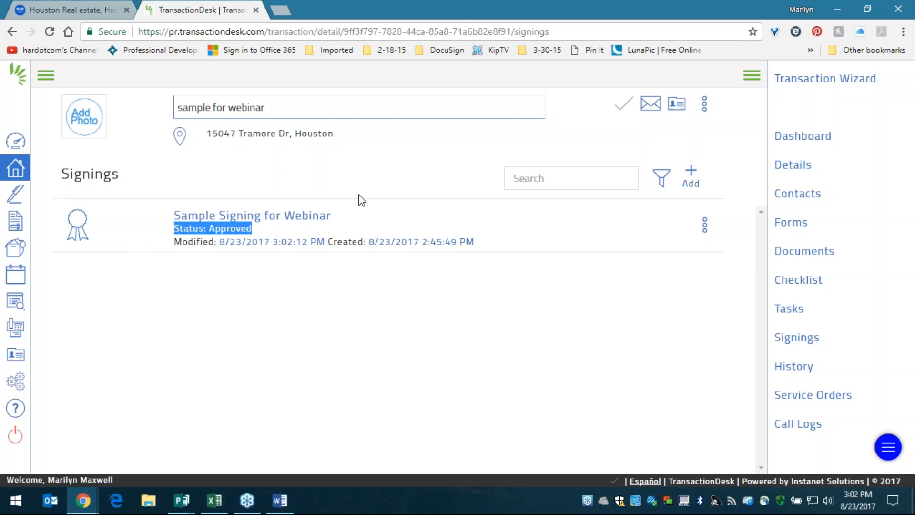
- Open Sample Signing for Webinar's details to see the seller authenticated and signed
left_click(300, 216)
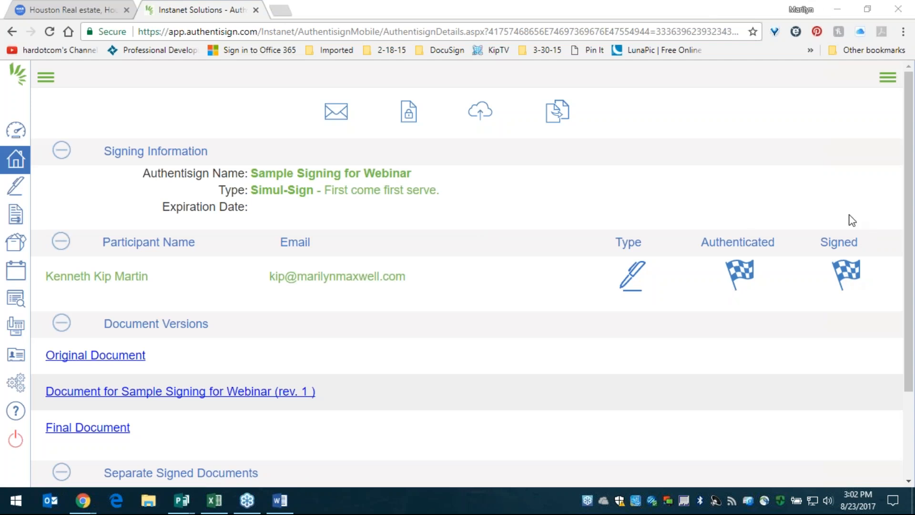
mouse_move(855, 274)
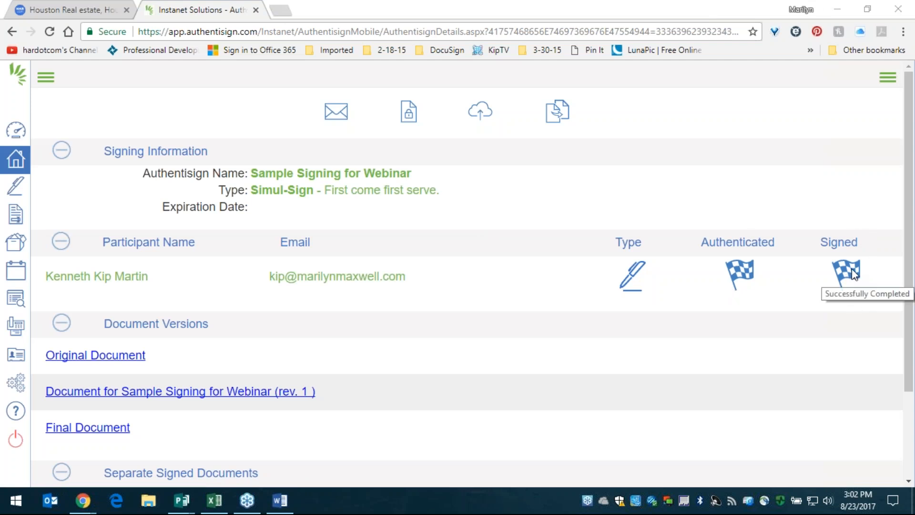
scroll(845, 274, "down", 2)
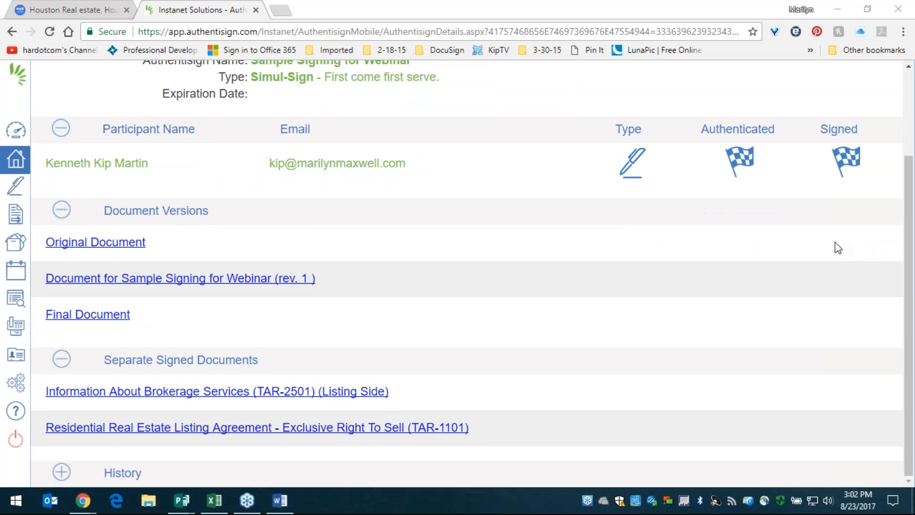
mouse_move(858, 170)
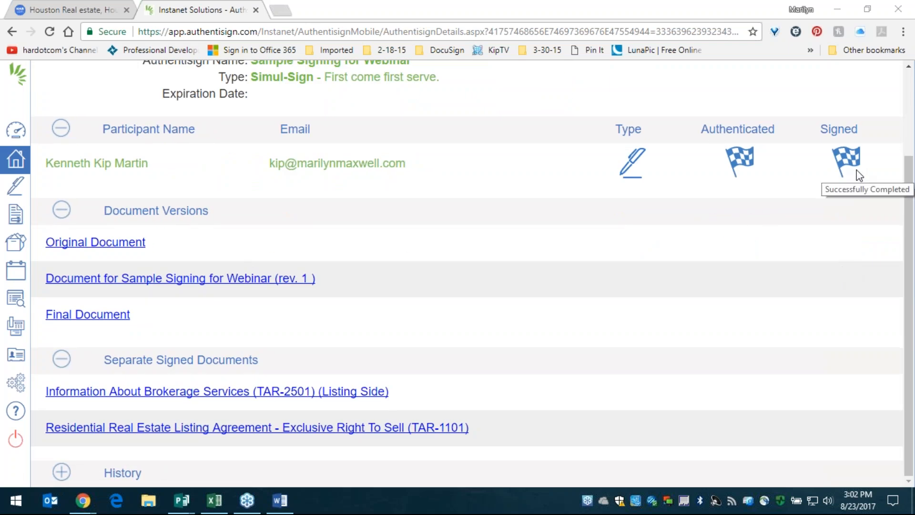
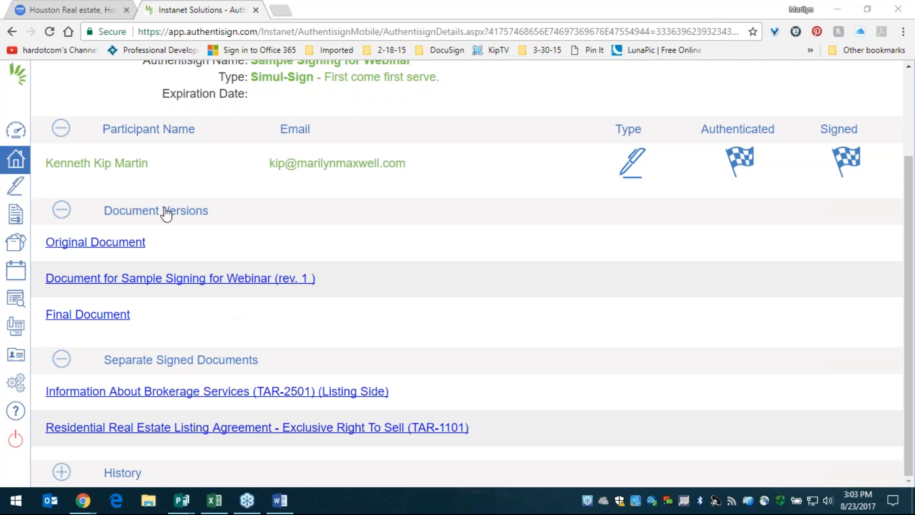
- Highlight the Original Document and its revised version number under Document Versions
left_click(115, 215)
left_click_drag(115, 214, 162, 255)
triple_click(179, 253)
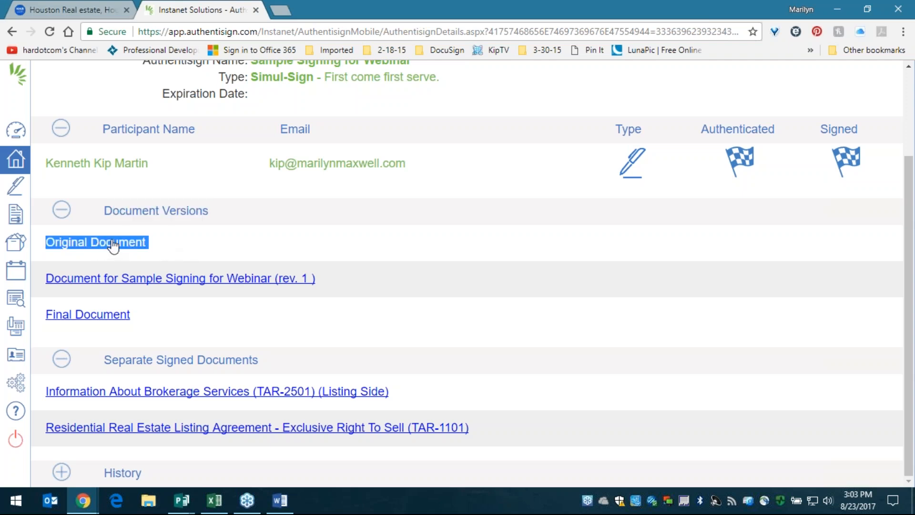
left_click_drag(334, 281, 47, 283)
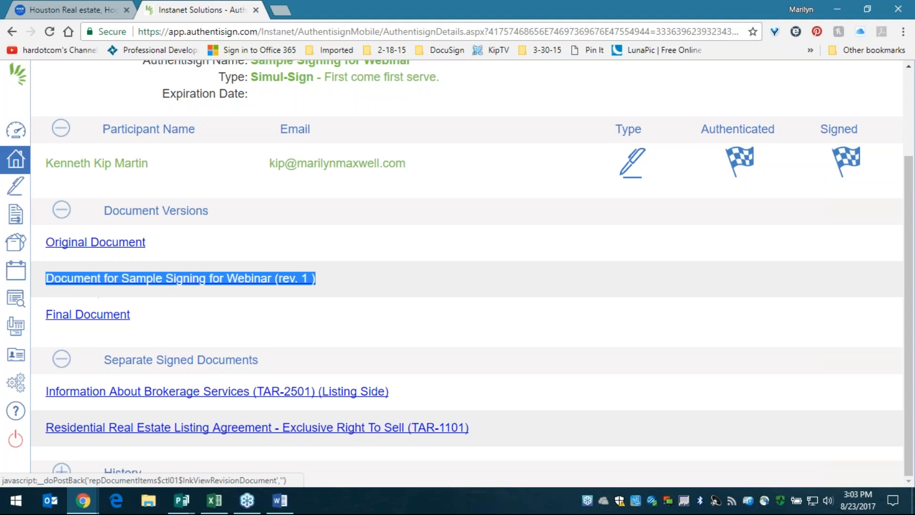
scroll(376, 303, "up", 2)
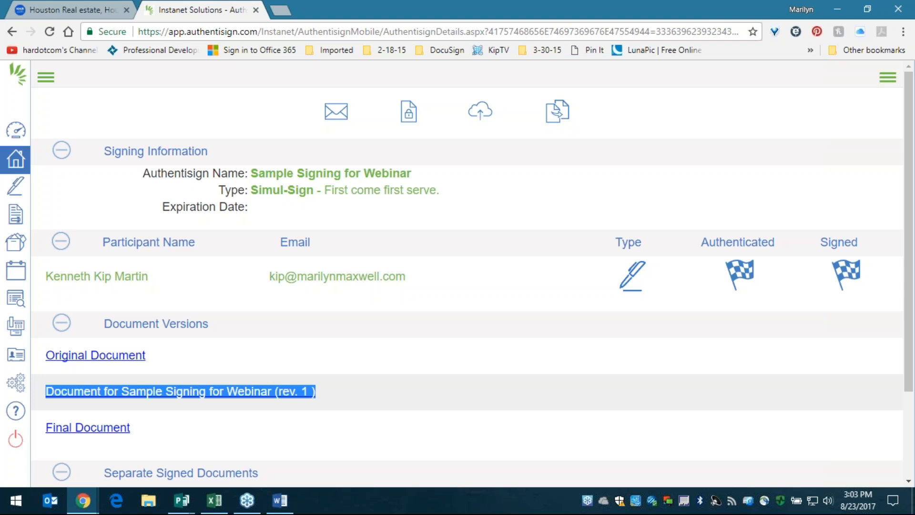
scroll(343, 226, "down", 2)
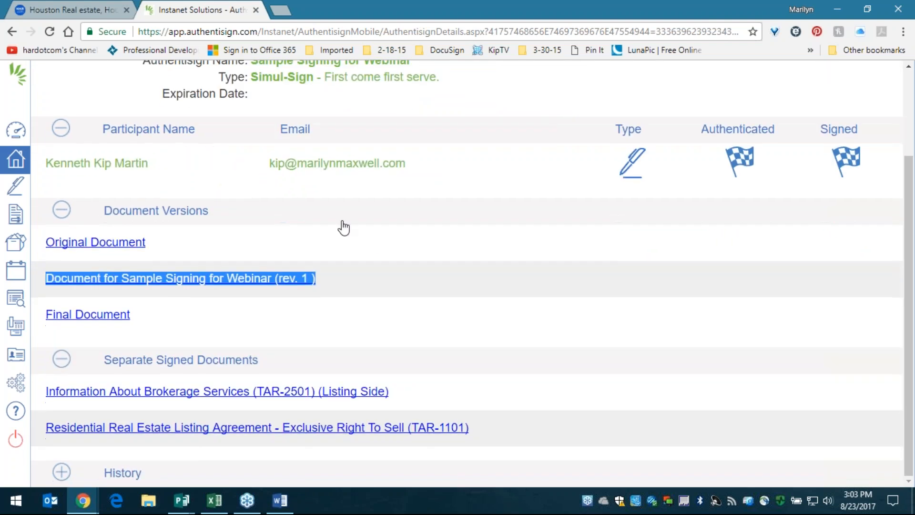
left_click(349, 219)
left_click_drag(317, 285, 288, 299)
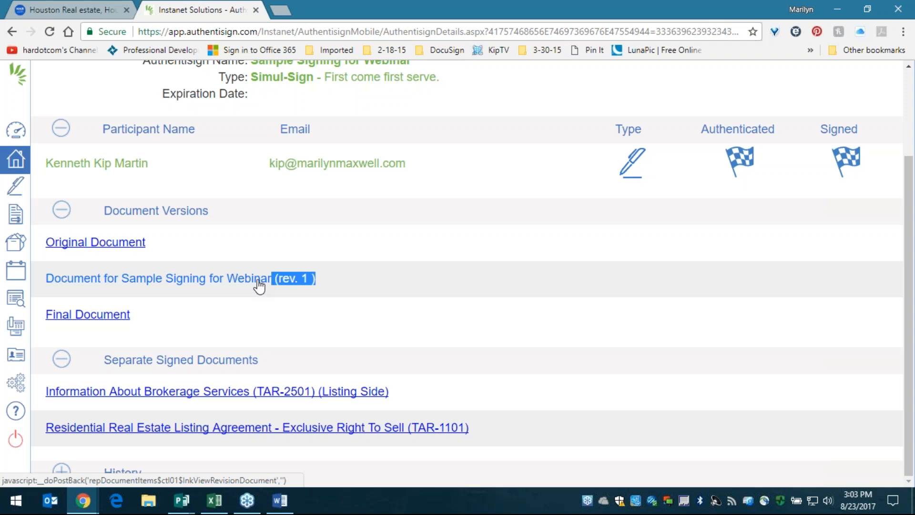
left_click(404, 285)
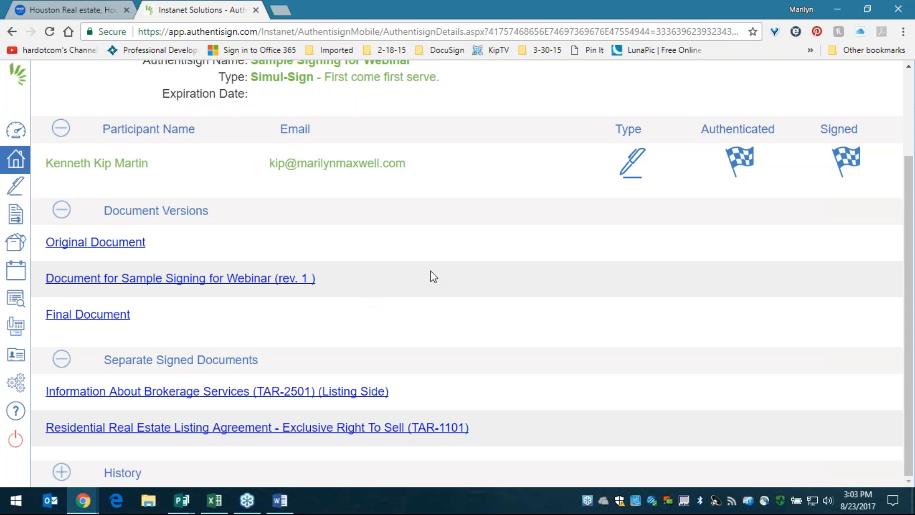
- Expand History and go through the log entries up to the final email
left_click(61, 472)
scroll(308, 384, "down", 4)
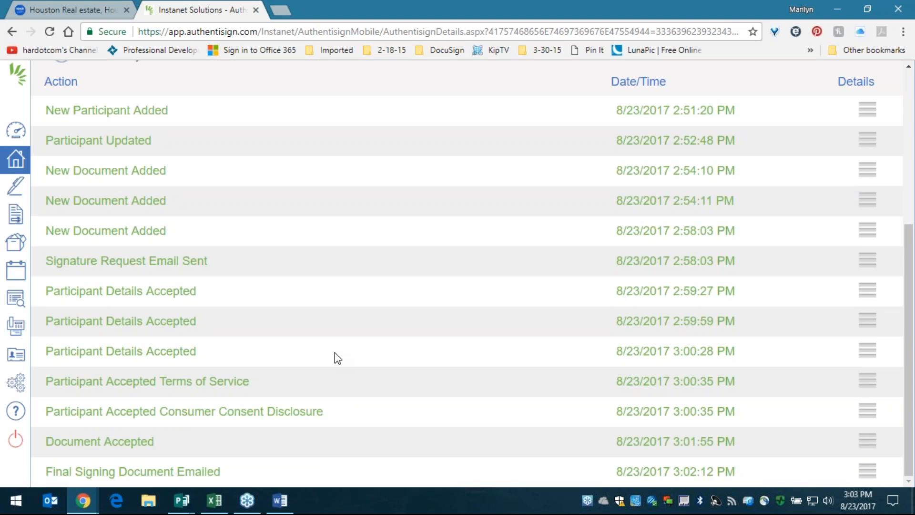
left_click_drag(216, 472, 92, 123)
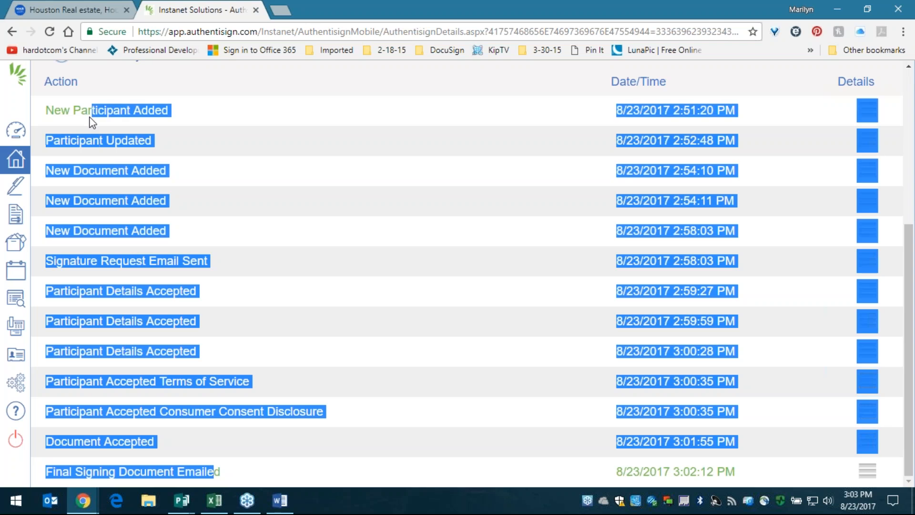
left_click(362, 278)
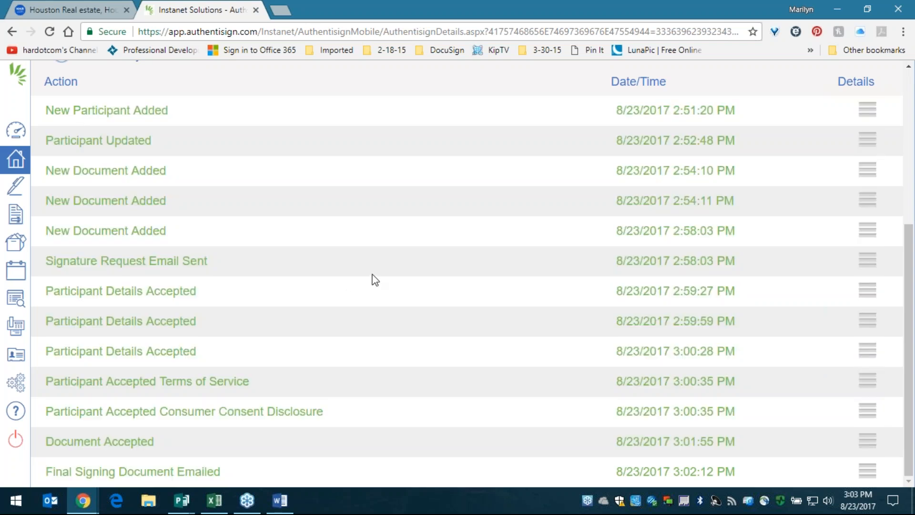
scroll(376, 280, "up", 4)
scroll(375, 282, "down", 1)
scroll(370, 279, "up", 3)
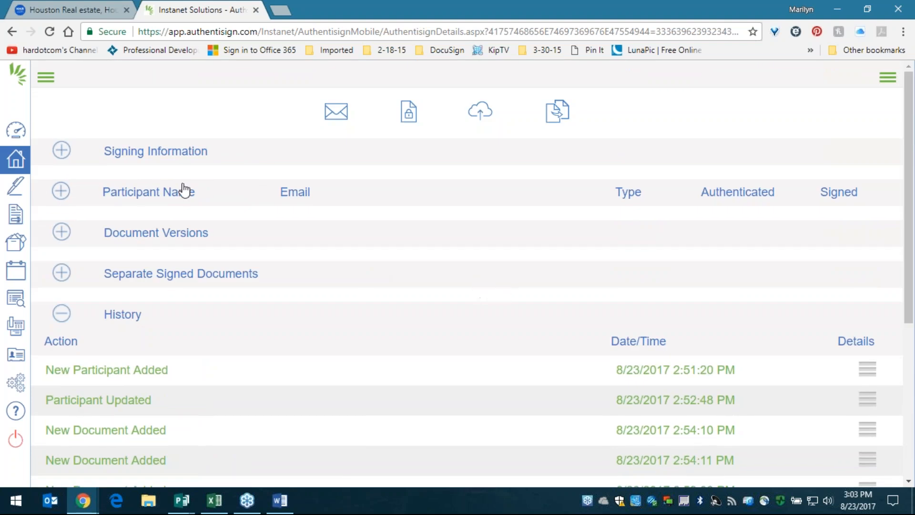
- Expand Participants to check the seller's Authenticated and Signed status
left_click(61, 191)
double_click(718, 199)
left_click(729, 193)
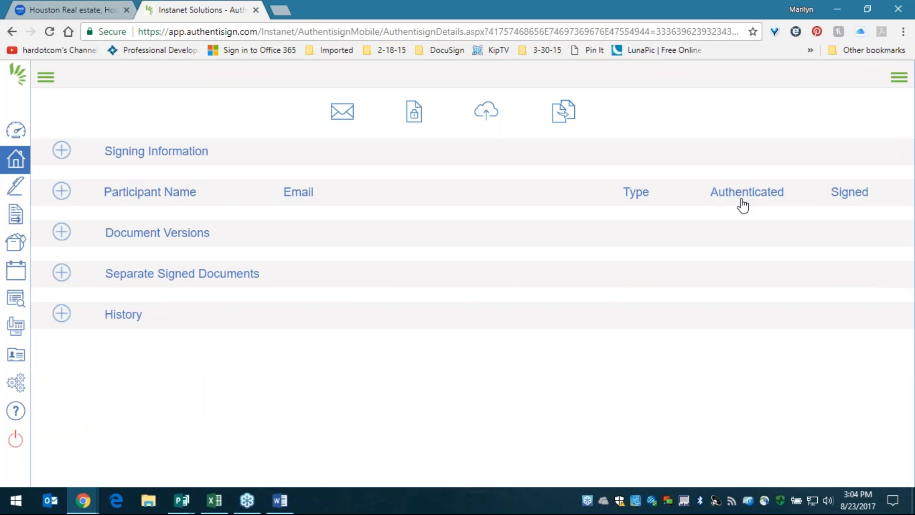
left_click(742, 199)
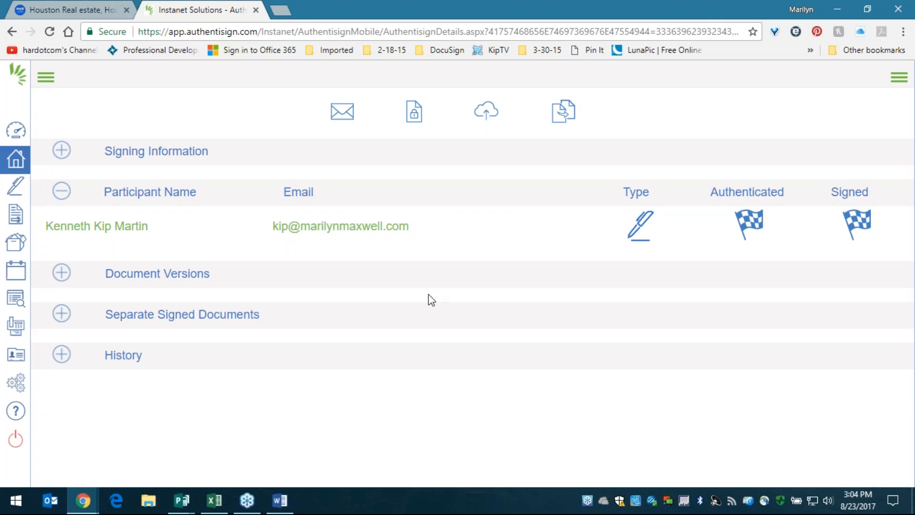
- Reopen the history log to review it again, then collapse History
left_click(59, 359)
scroll(539, 344, "down", 1)
scroll(538, 345, "down", 2)
left_click_drag(618, 310, 738, 310)
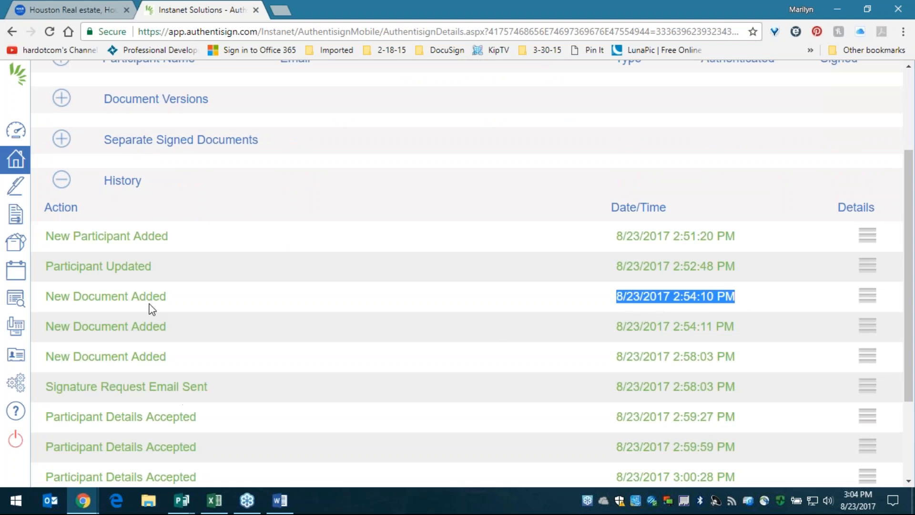
scroll(110, 357, "up", 3)
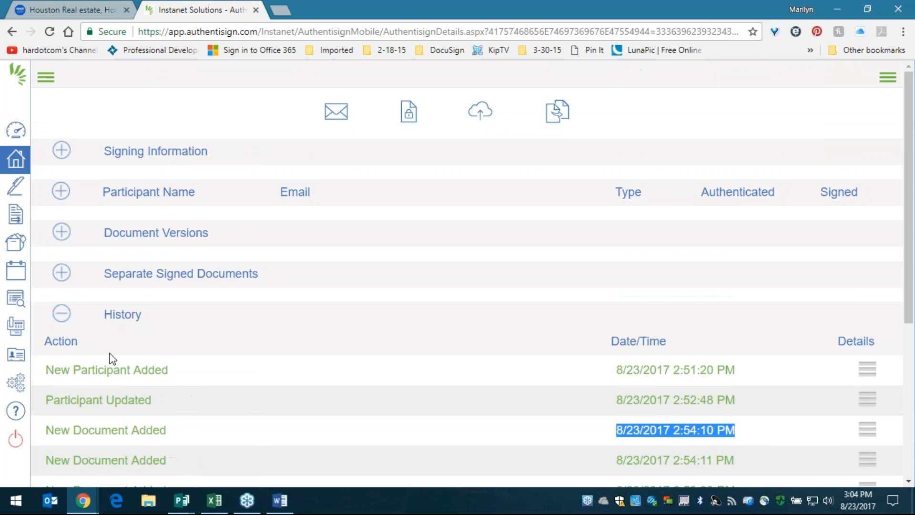
left_click(104, 319)
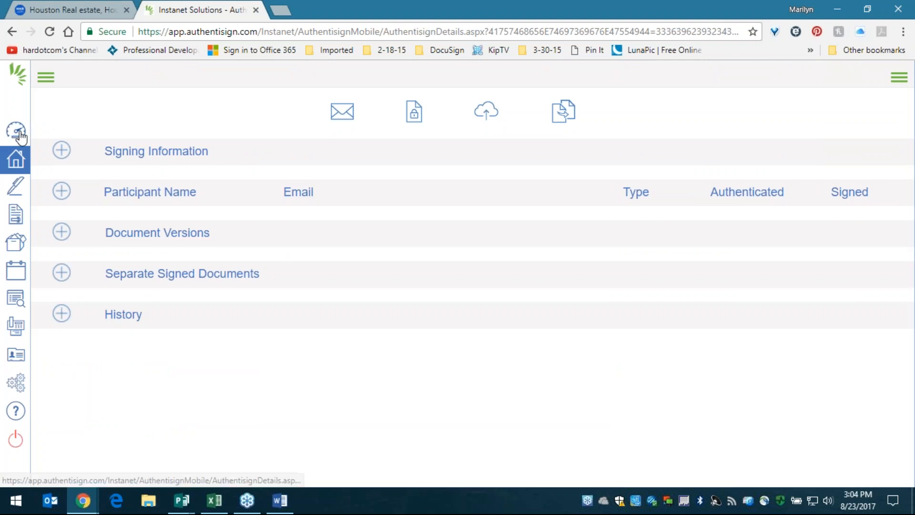
- On the Agent Dashboard, open Sample Signing for Webinar's details from the Authentisign panel, then return
left_click(15, 139)
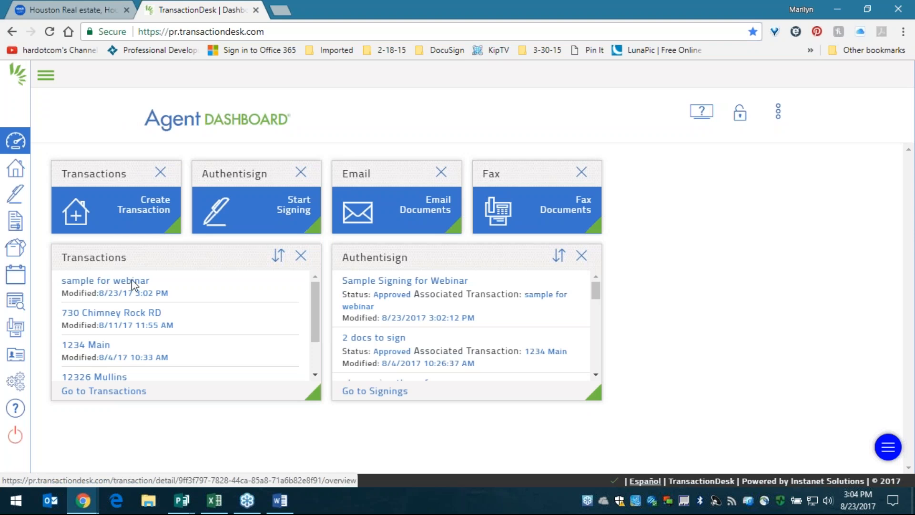
left_click_drag(360, 261, 381, 267)
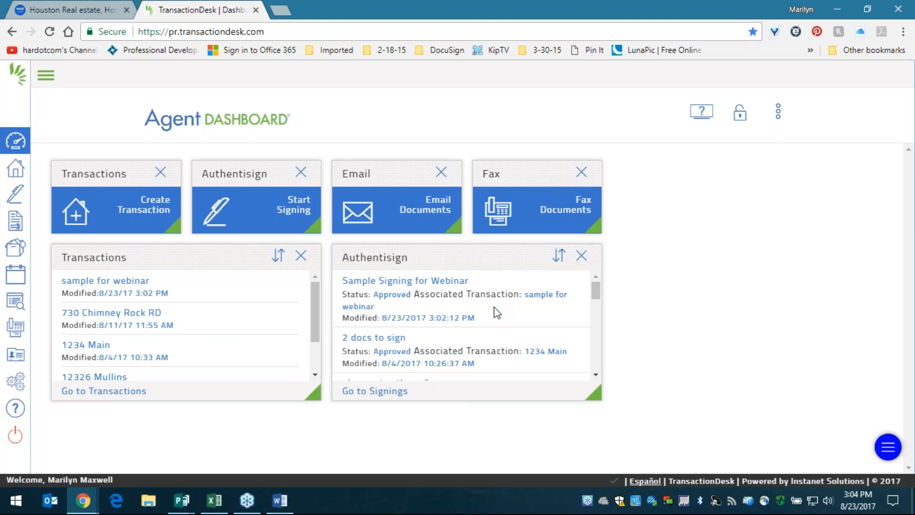
left_click(419, 286)
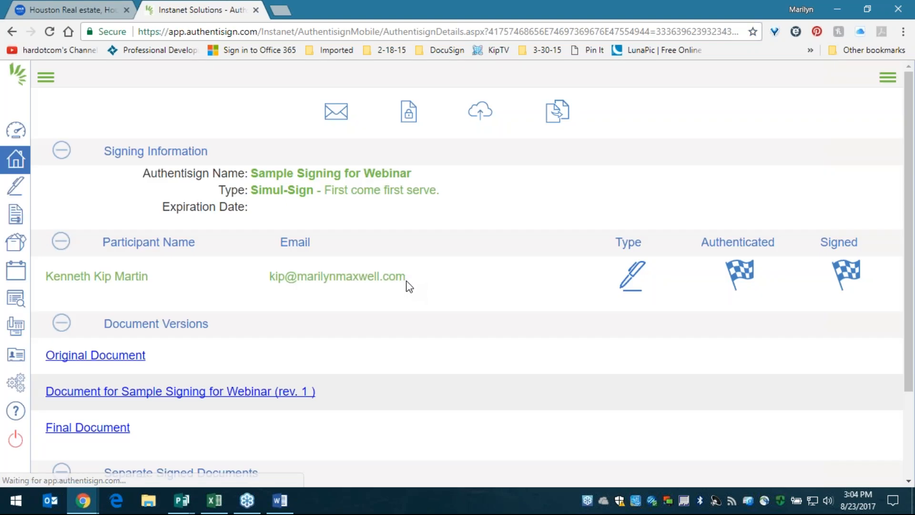
scroll(404, 280, "down", 3)
scroll(404, 272, "up", 3)
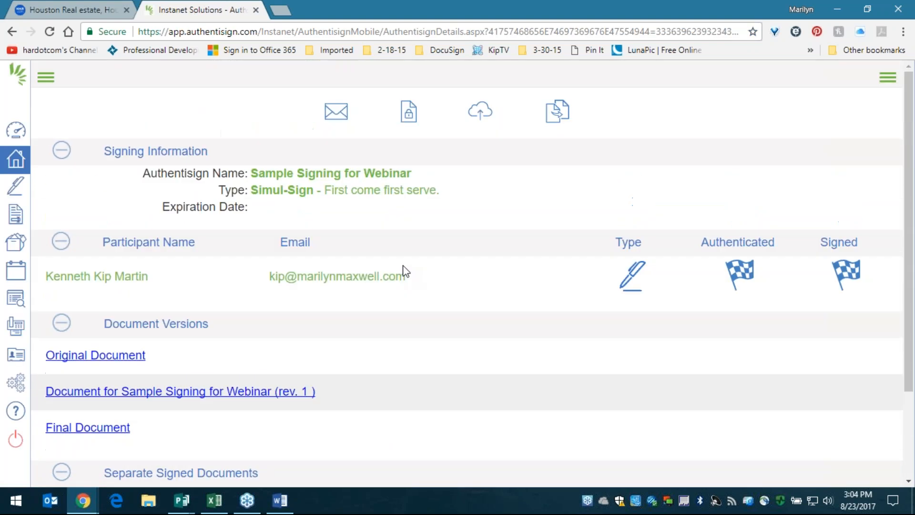
left_click(17, 132)
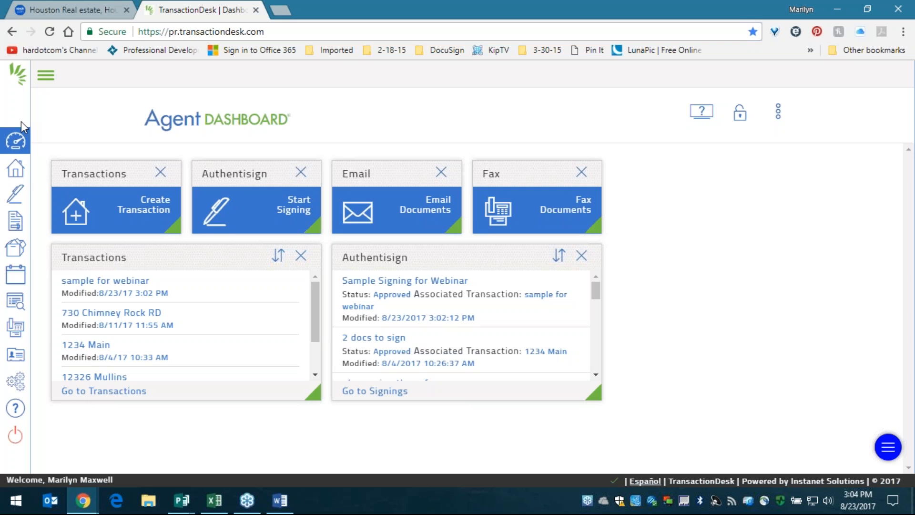
left_click(493, 508)
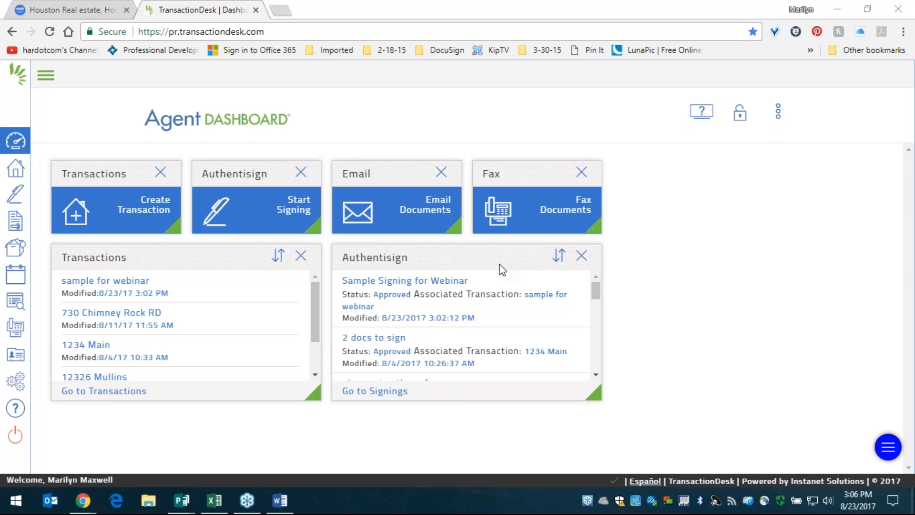
left_click(280, 500)
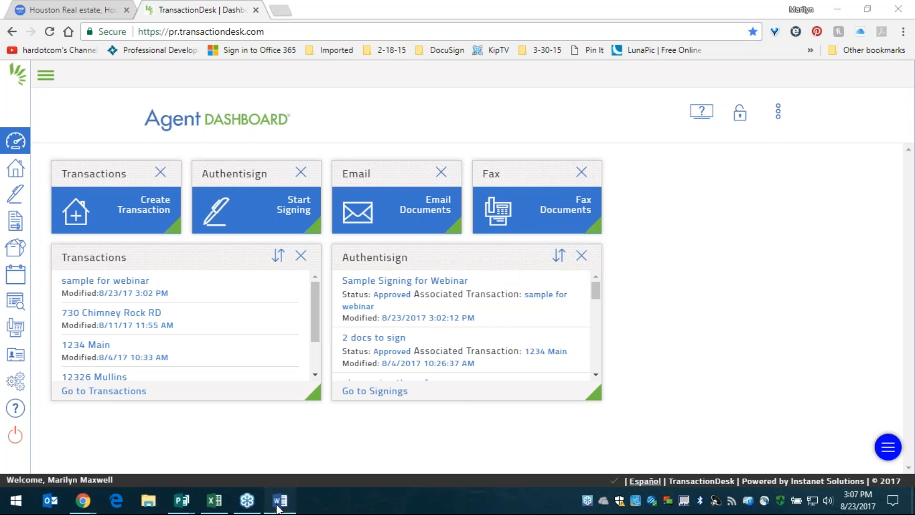